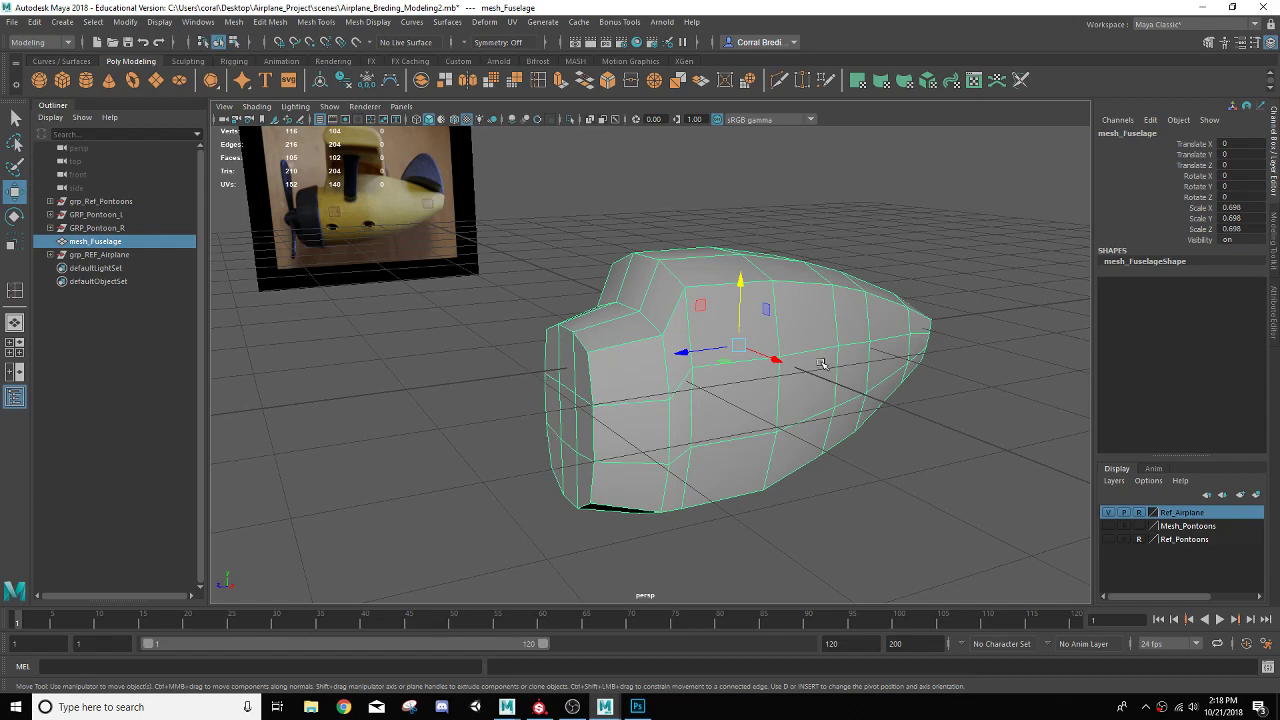
# Create a polygon cube and move it back along Z to about -2.044, at the fuselage's tail.
pyautogui.keyDown('alt'); pyautogui.moveTo(820, 364); pyautogui.dragTo(643, 369); pyautogui.keyUp('alt')
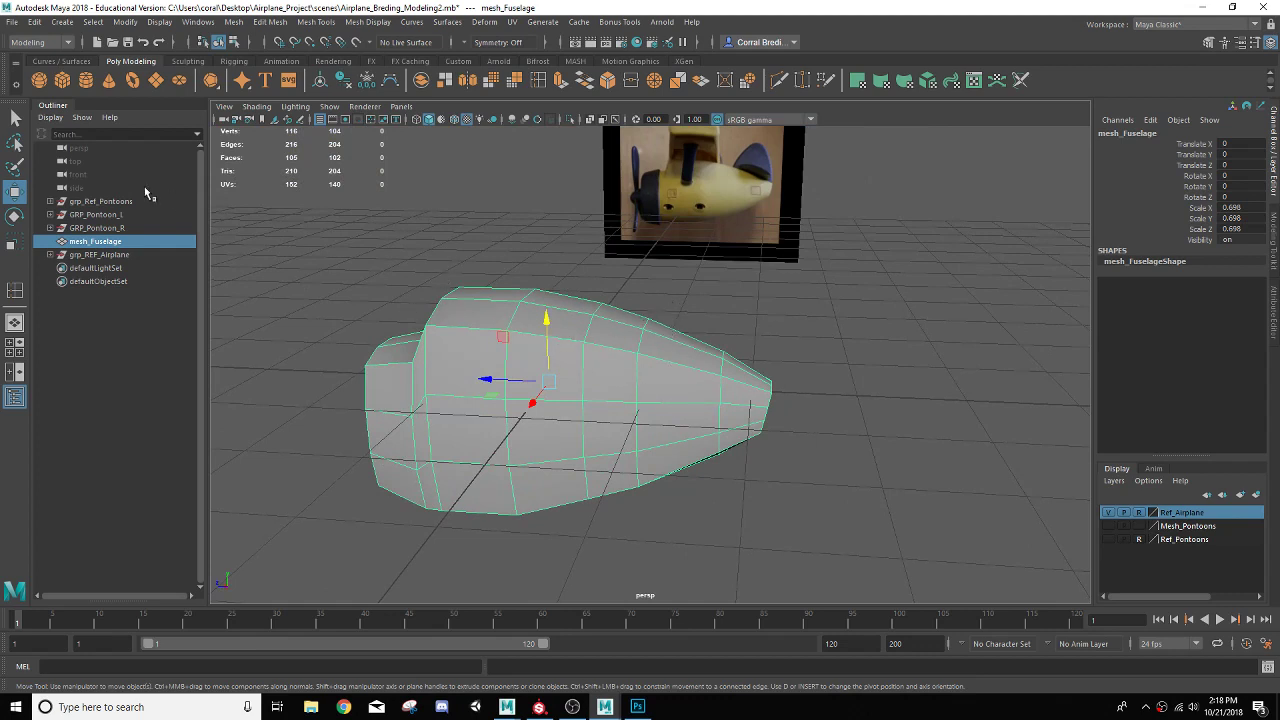
pyautogui.click(63, 82)
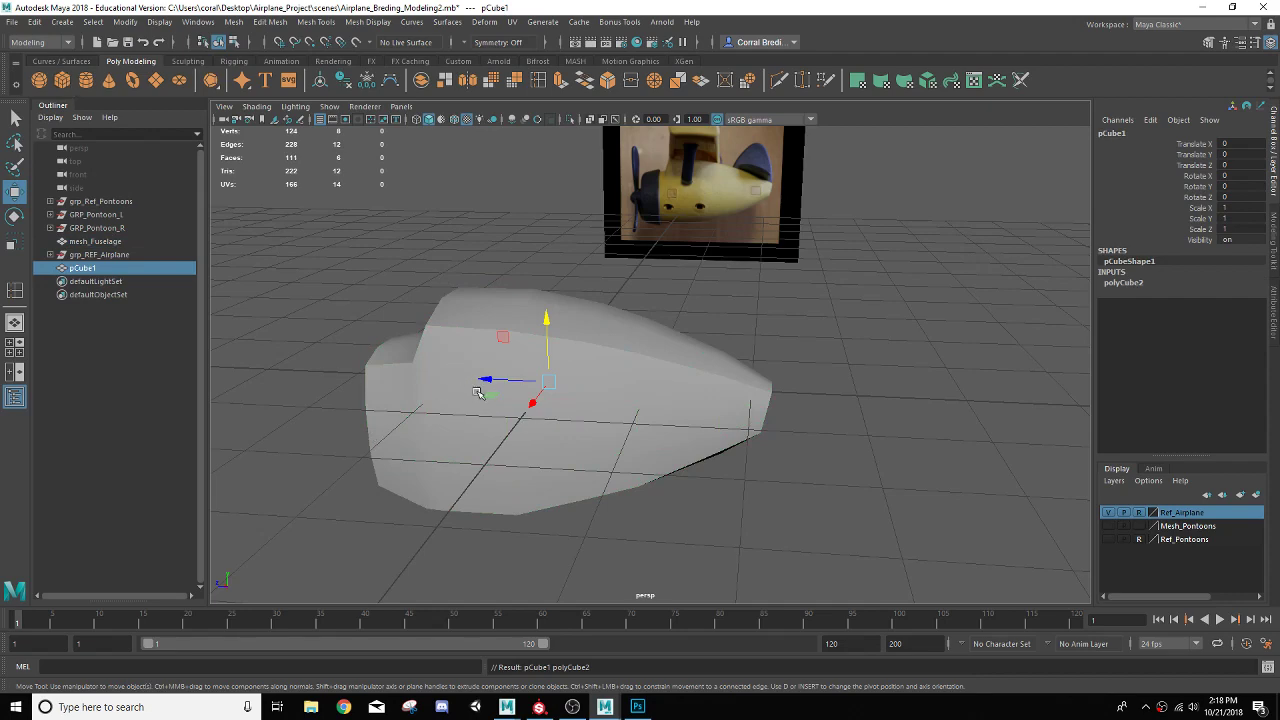
pyautogui.keyDown('alt'); pyautogui.moveTo(429, 394); pyautogui.dragTo(456, 421); pyautogui.keyUp('alt')
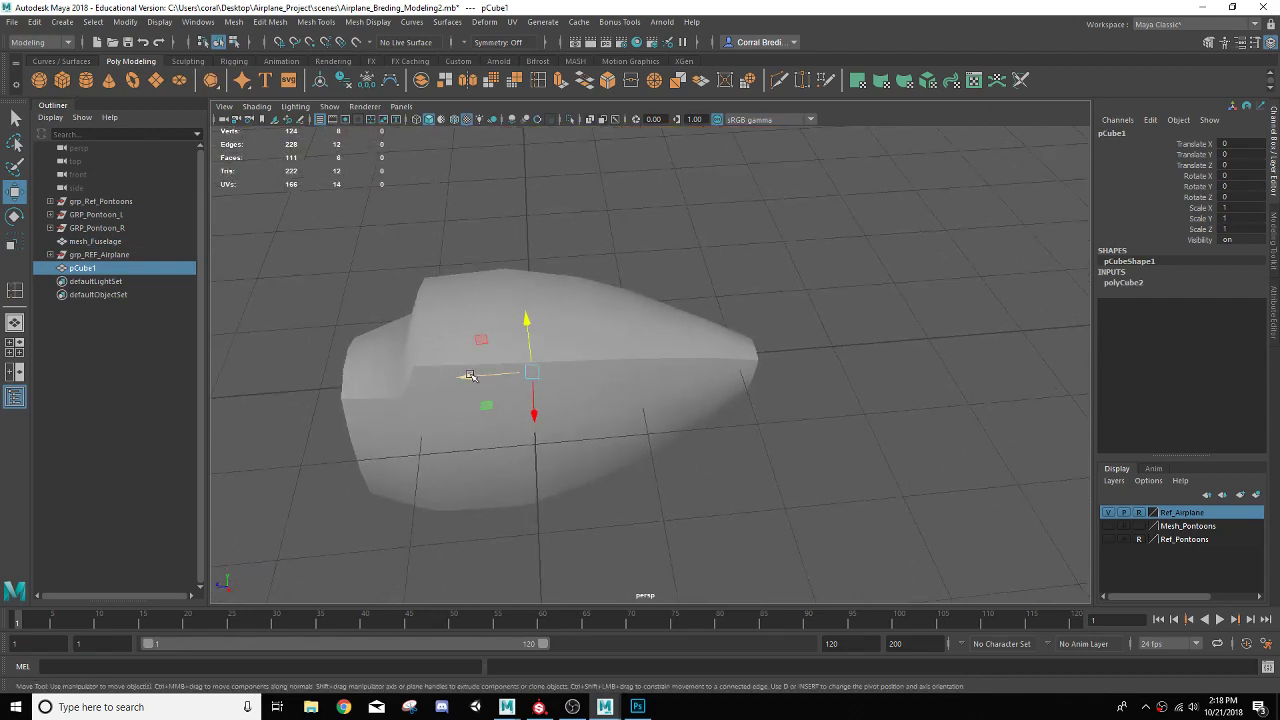
pyautogui.moveTo(469, 376); pyautogui.dragTo(745, 340)
pyautogui.scroll(5, 679, 377)
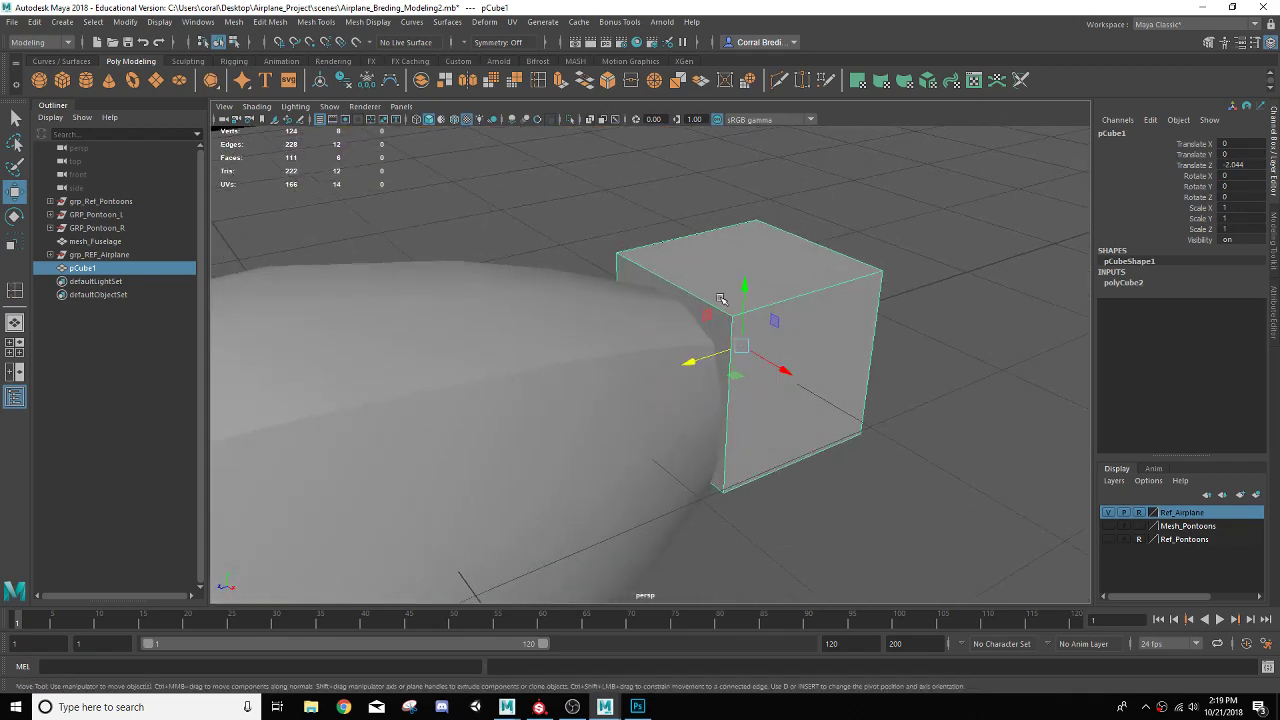
# Scale the cube down along X to about 0.165 to form a thin slab for the tail fin.
pyautogui.press('r')
pyautogui.scroll(-3, 740, 337)
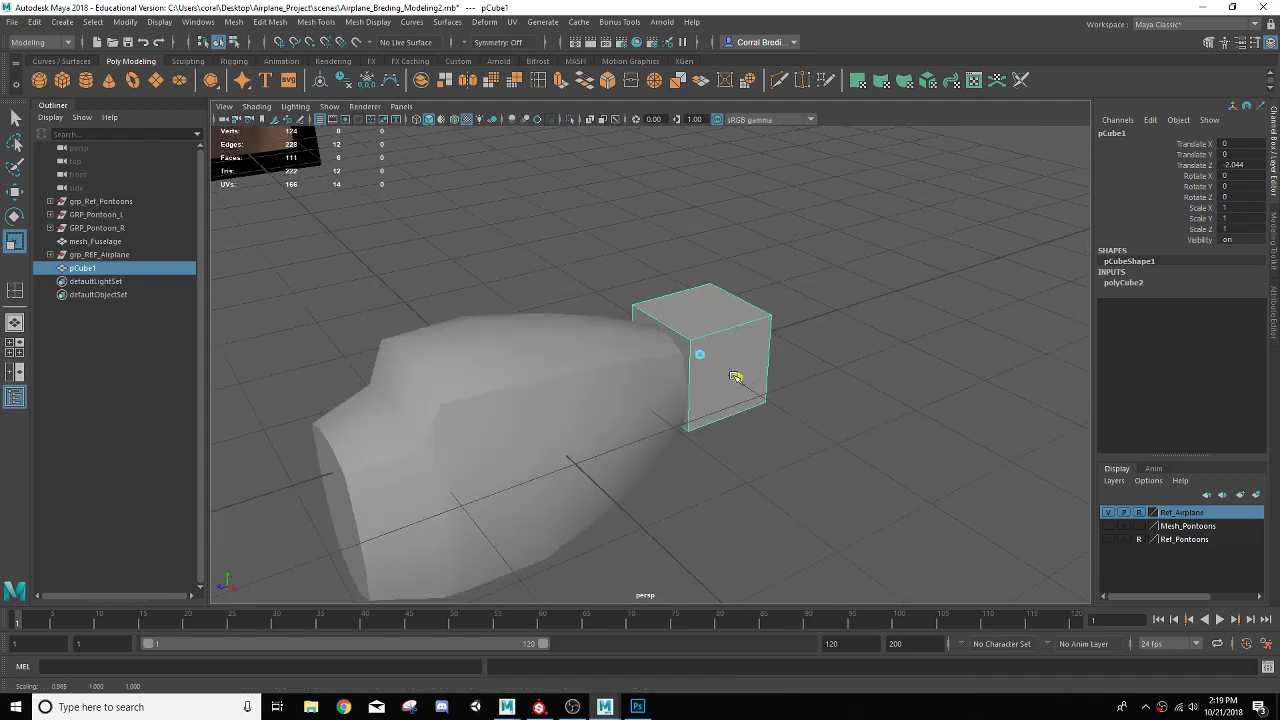
pyautogui.moveTo(735, 376); pyautogui.dragTo(694, 341)
pyautogui.keyDown('alt'); pyautogui.moveTo(617, 387); pyautogui.dragTo(566, 380); pyautogui.keyUp('alt')
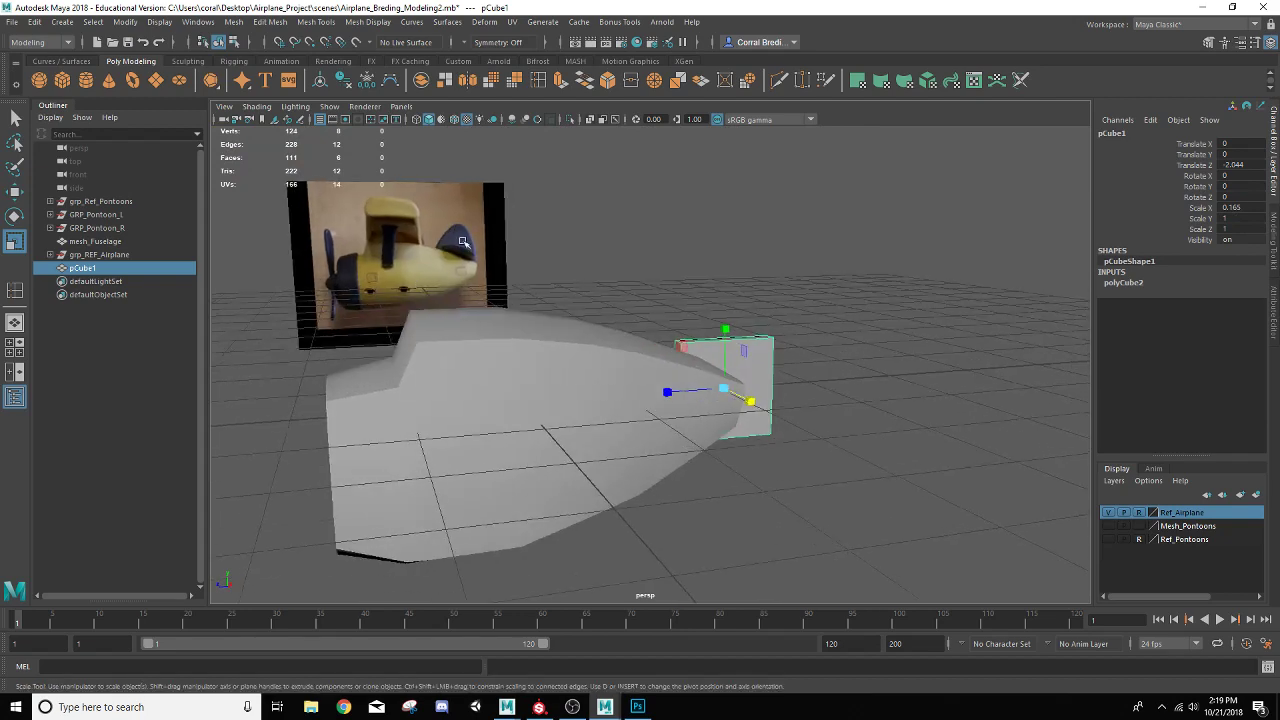
pyautogui.scroll(5, 690, 400)
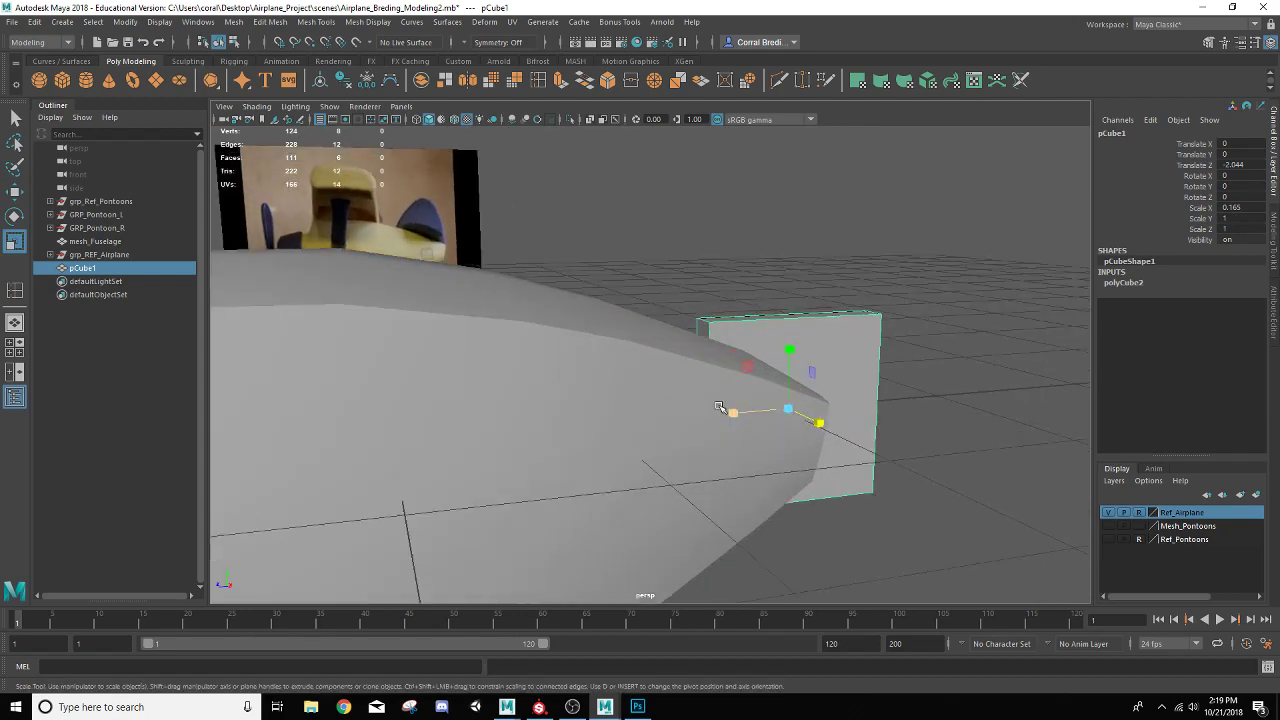
# Move the slab on top of the fuselage's tail, at about Translate Y 0.612 and Translate Z -1.626.
pyautogui.press('w')
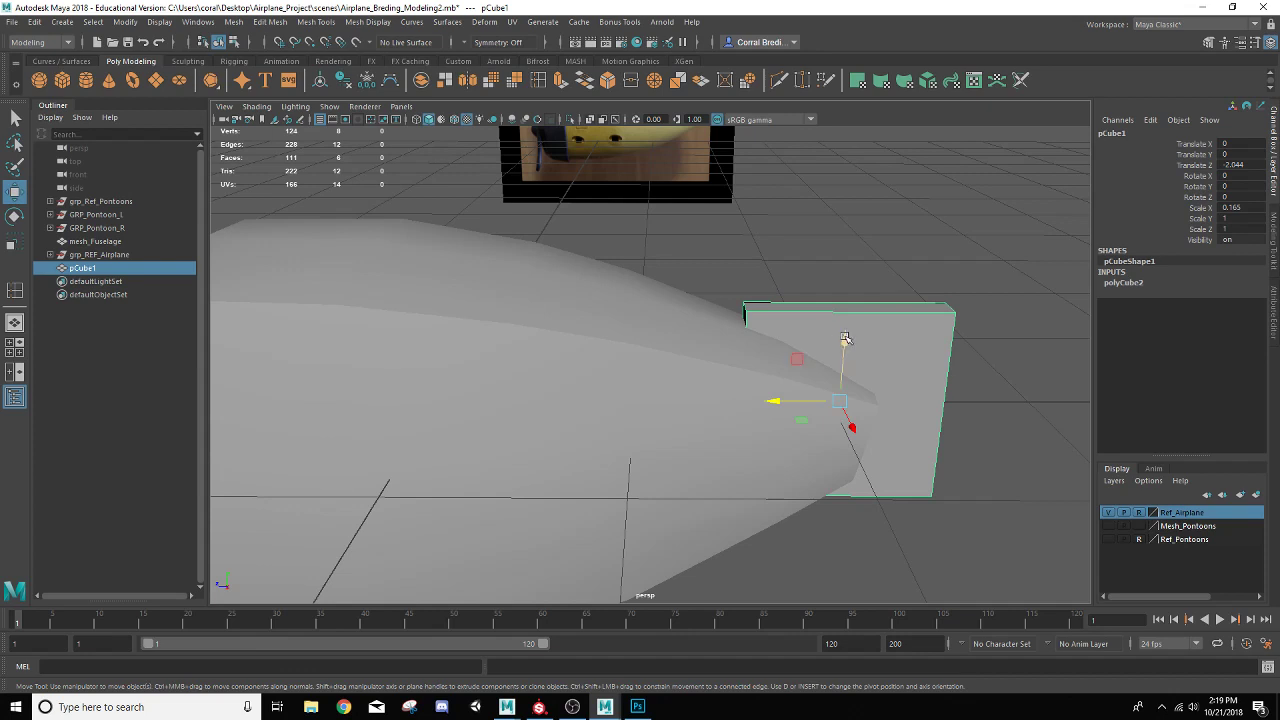
pyautogui.moveTo(844, 342); pyautogui.dragTo(837, 238)
pyautogui.moveTo(802, 306); pyautogui.dragTo(684, 307)
pyautogui.keyDown('alt'); pyautogui.moveTo(704, 314); pyautogui.dragTo(736, 363, button='middle'); pyautogui.keyUp('alt')
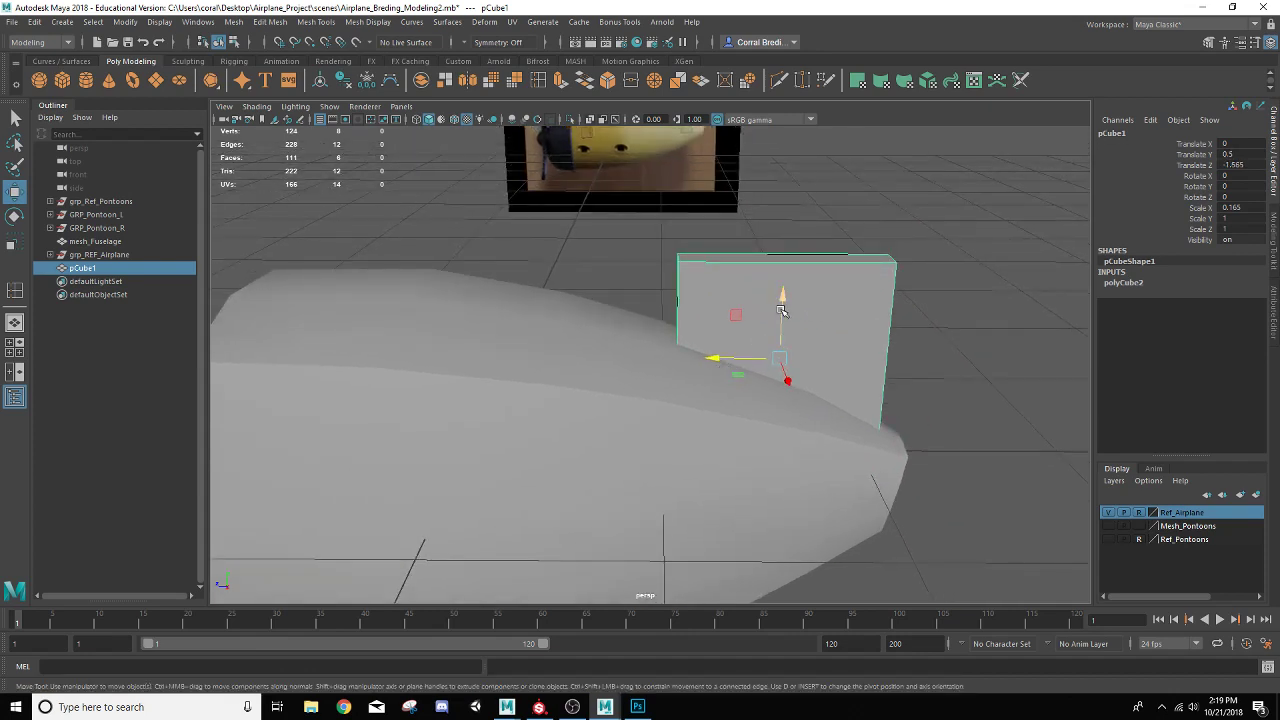
pyautogui.moveTo(782, 299); pyautogui.dragTo(760, 269)
pyautogui.moveTo(710, 329); pyautogui.dragTo(732, 330)
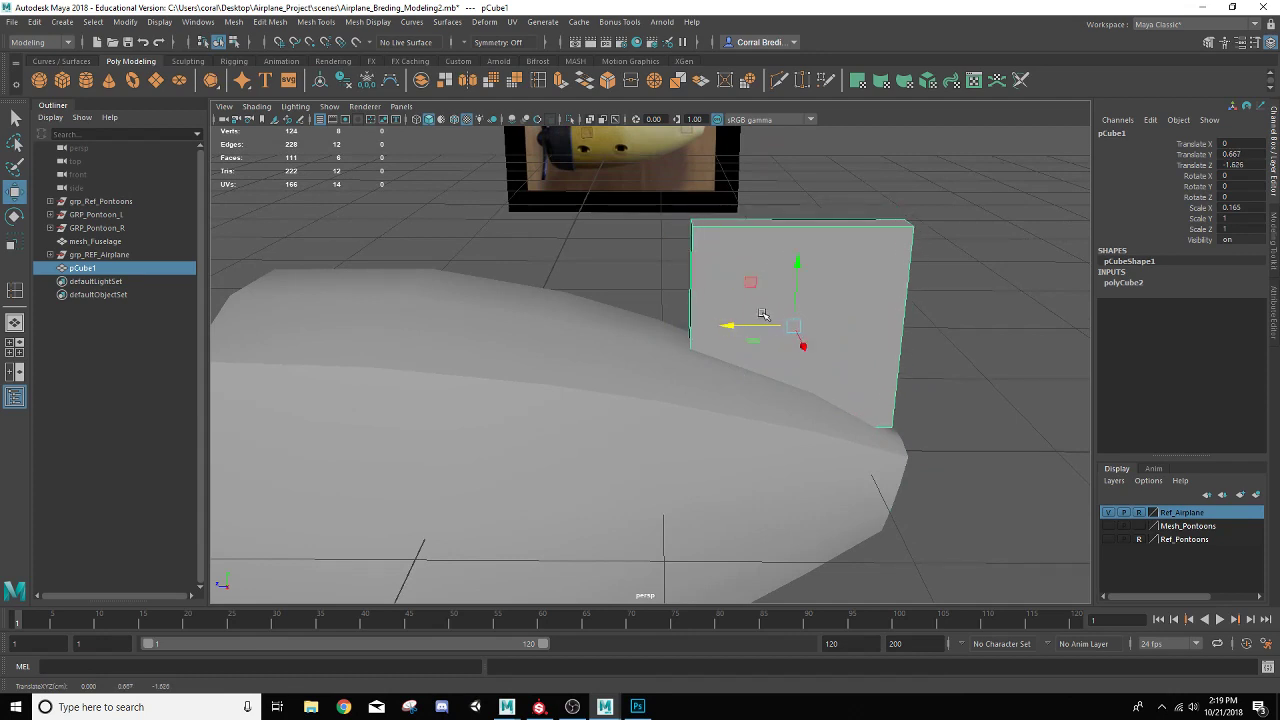
pyautogui.moveTo(795, 262); pyautogui.dragTo(793, 274)
# Thin the tail fin slab further by scaling it along X to about 0.079.
pyautogui.keyDown('alt'); pyautogui.moveTo(708, 309); pyautogui.dragTo(793, 352); pyautogui.keyUp('alt')
pyautogui.press('r')
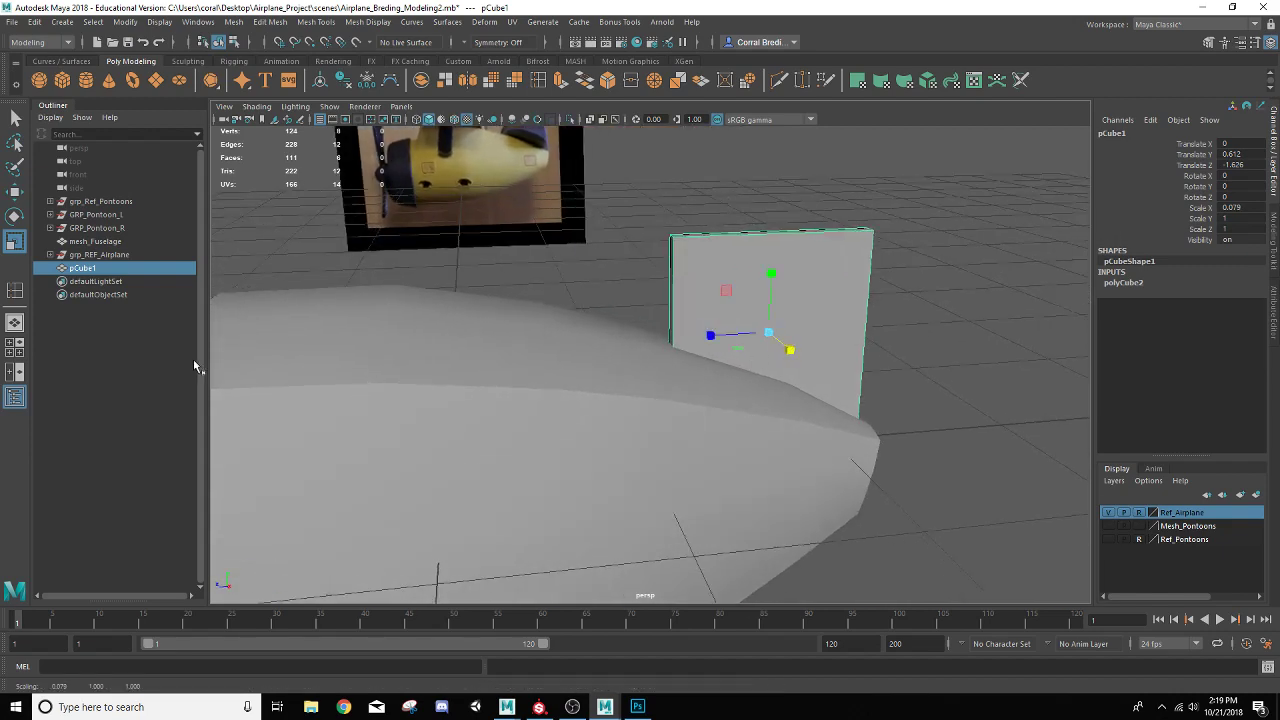
pyautogui.keyDown('alt'); pyautogui.moveTo(560, 306); pyautogui.dragTo(565, 305); pyautogui.keyUp('alt')
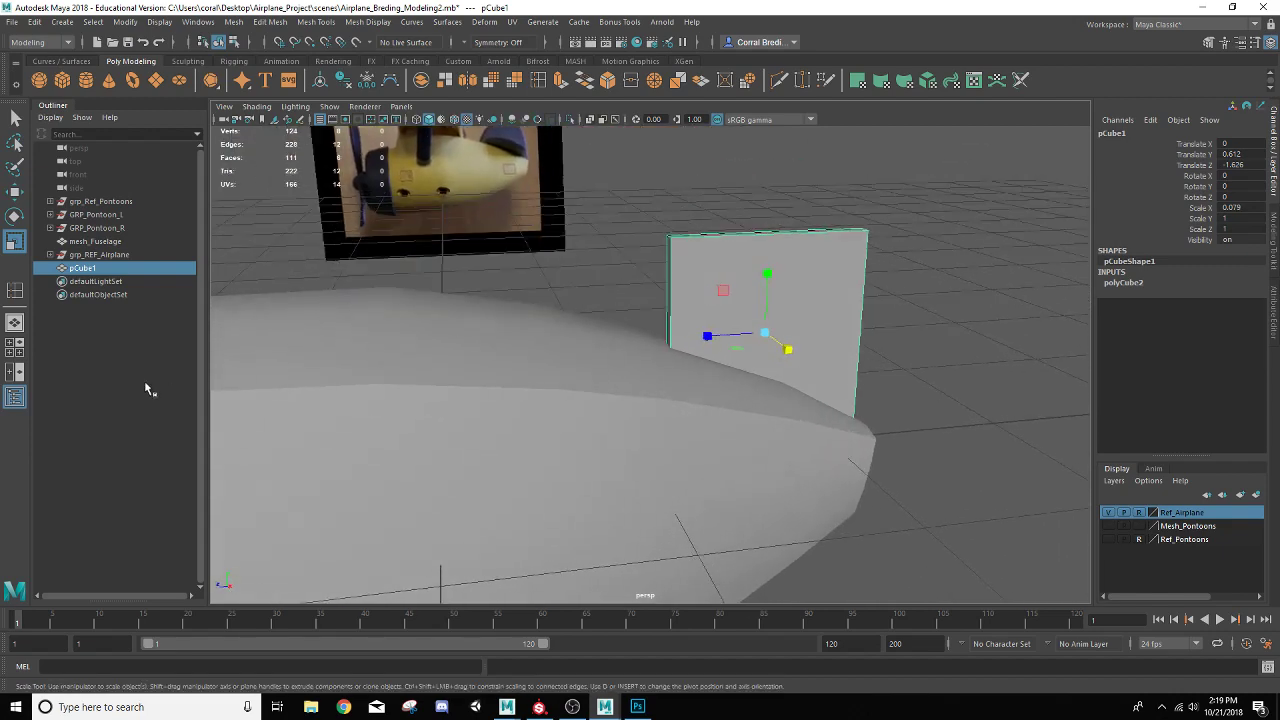
# In the side view, move the slab's lower front vertices to where the reference fin's front edge meets the fuselage.
pyautogui.click(14, 346)
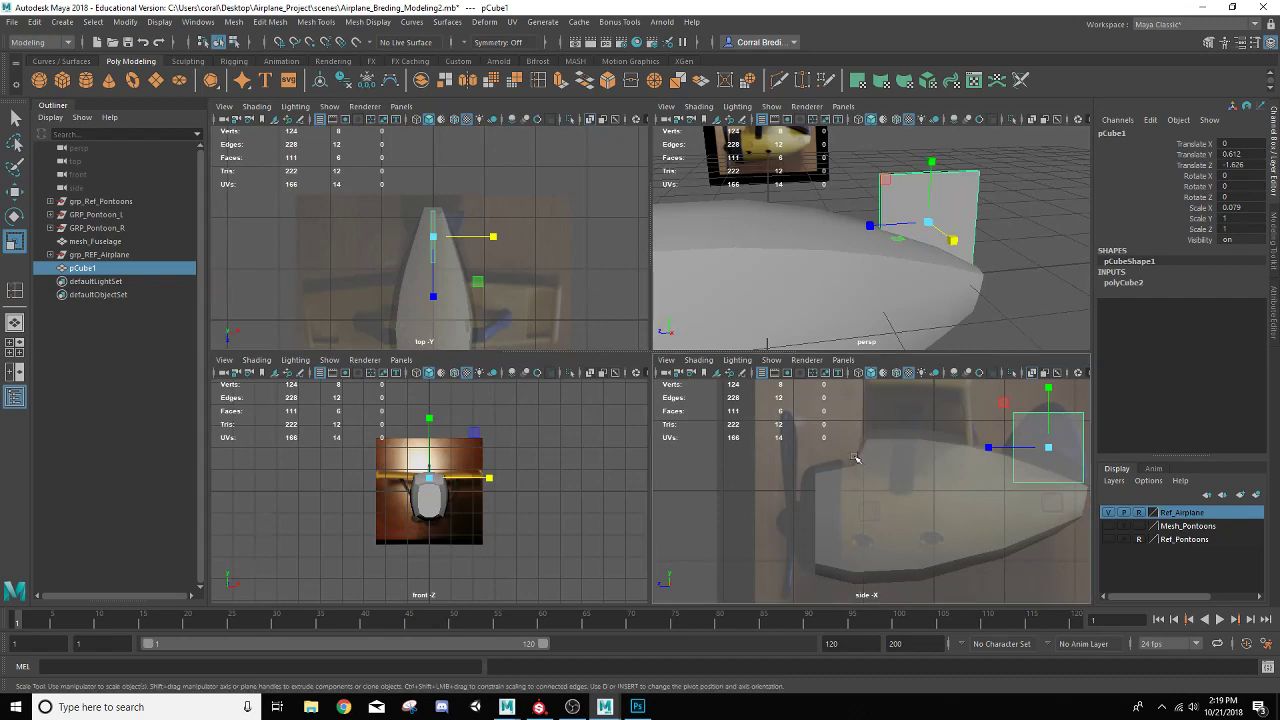
pyautogui.press('space')
pyautogui.keyDown('alt'); pyautogui.moveTo(846, 454); pyautogui.dragTo(611, 471, button='middle'); pyautogui.keyUp('alt')
pyautogui.keyDown('alt'); pyautogui.moveTo(611, 471); pyautogui.dragTo(766, 364, button='right'); pyautogui.keyUp('alt')
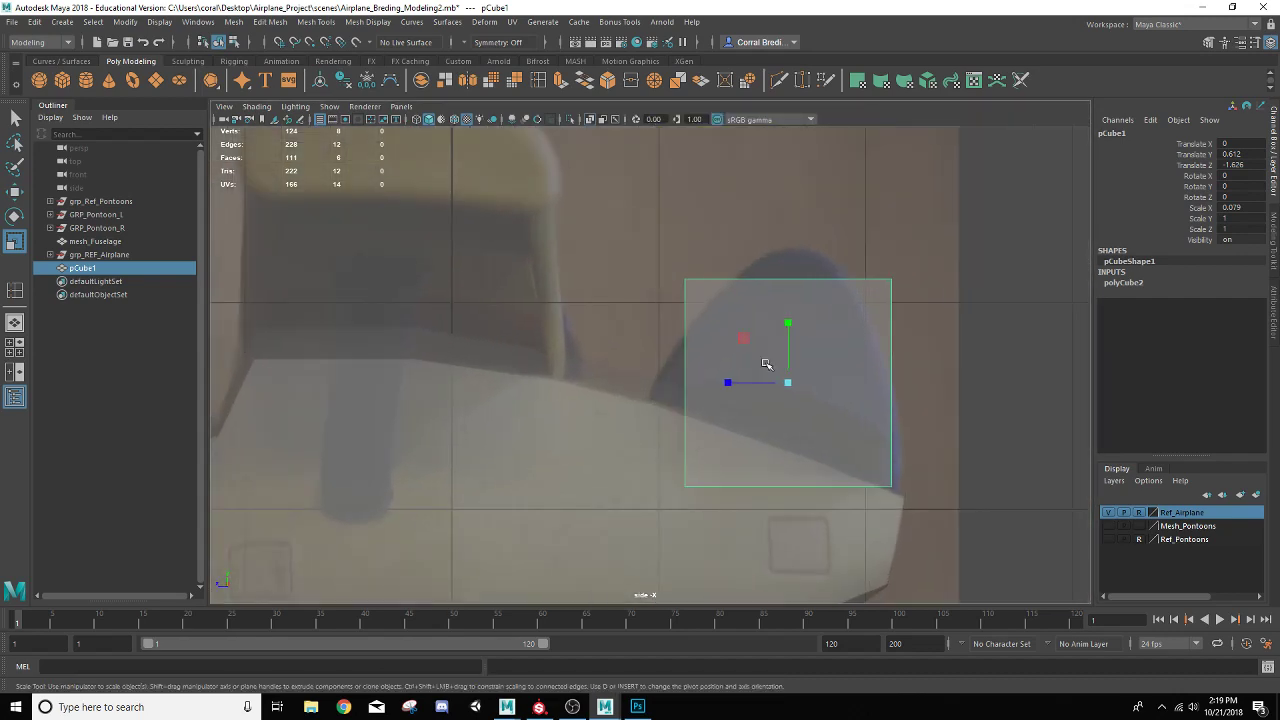
pyautogui.rightClick(718, 295)
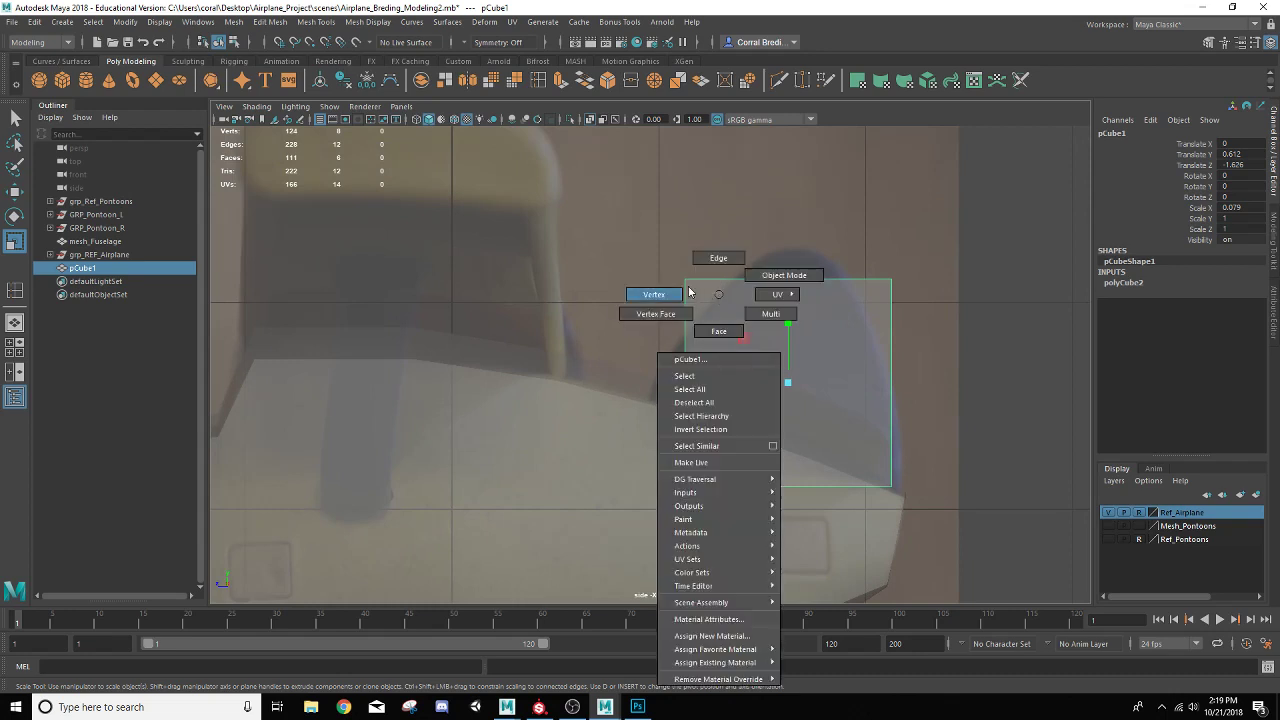
pyautogui.click(688, 291)
pyautogui.moveTo(660, 462); pyautogui.dragTo(709, 513)
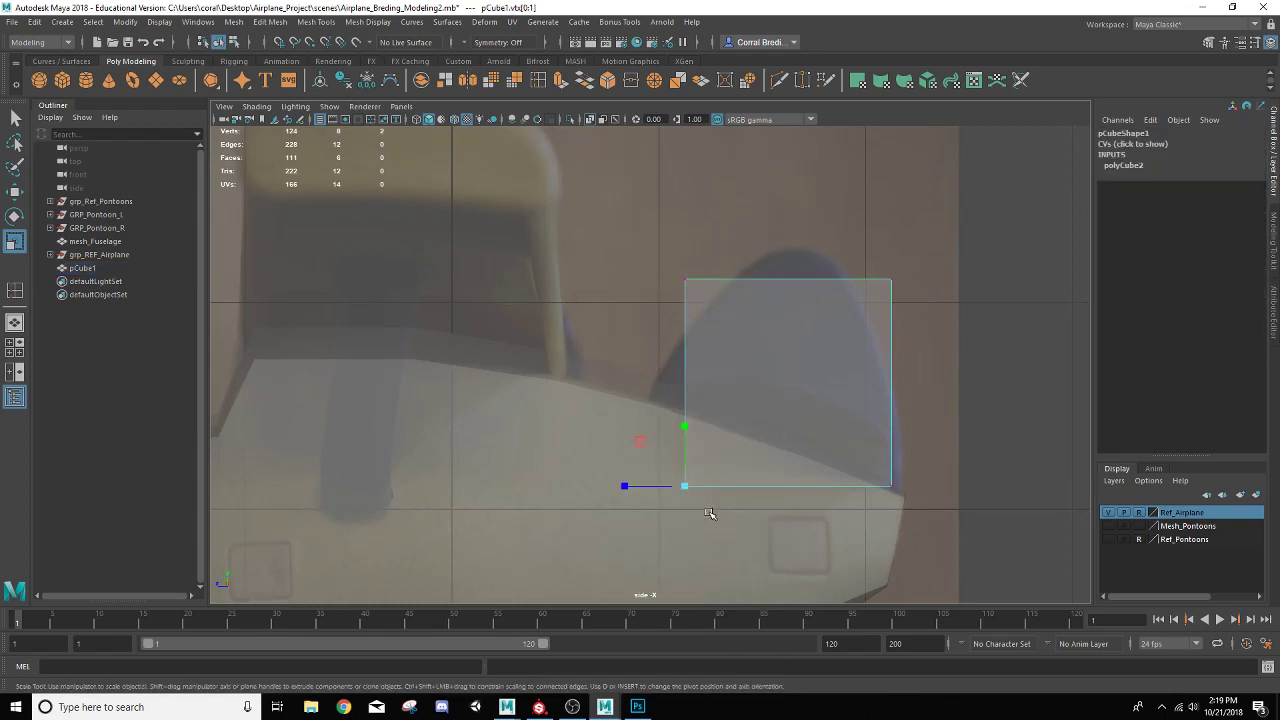
pyautogui.press('w')
pyautogui.moveTo(630, 487); pyautogui.dragTo(646, 403)
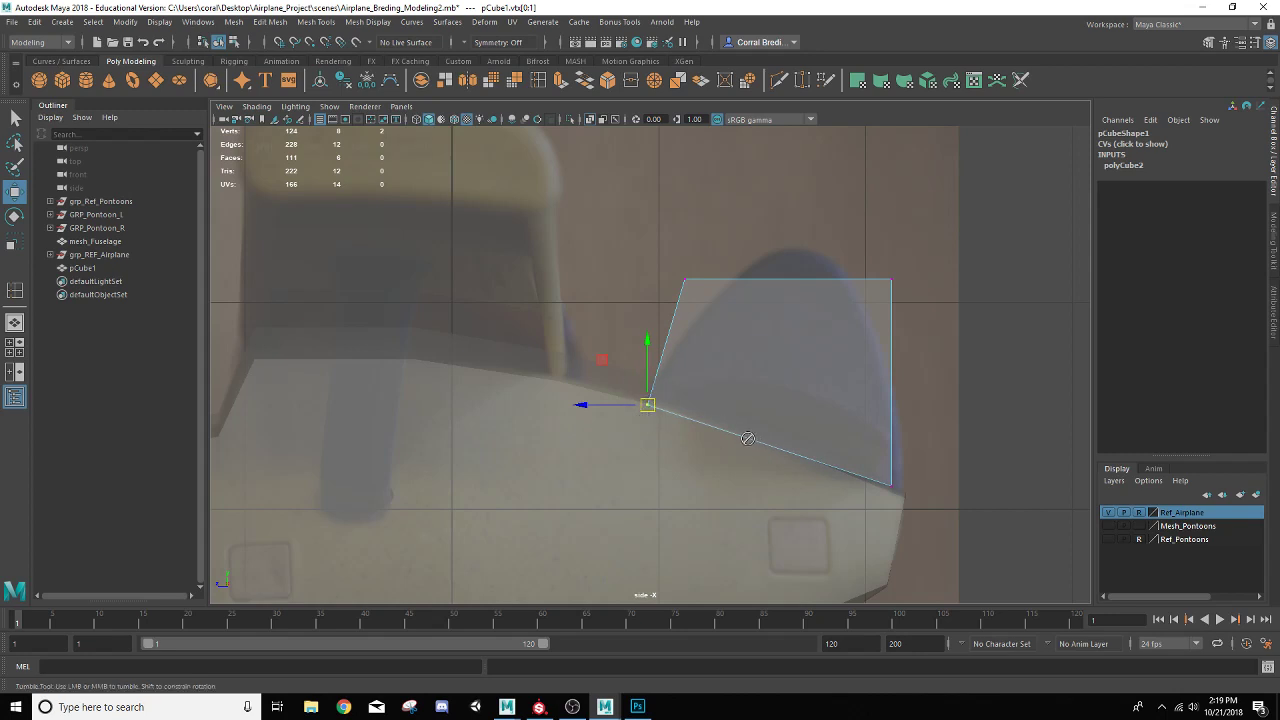
# Move the slab's lower rear vertices to the reference fin's rear base at the fuselage's tail end.
pyautogui.keyDown('alt'); pyautogui.moveTo(728, 437); pyautogui.dragTo(729, 435); pyautogui.keyUp('alt')
pyautogui.keyDown('alt'); pyautogui.moveTo(729, 435); pyautogui.dragTo(559, 410, button='middle'); pyautogui.keyUp('alt')
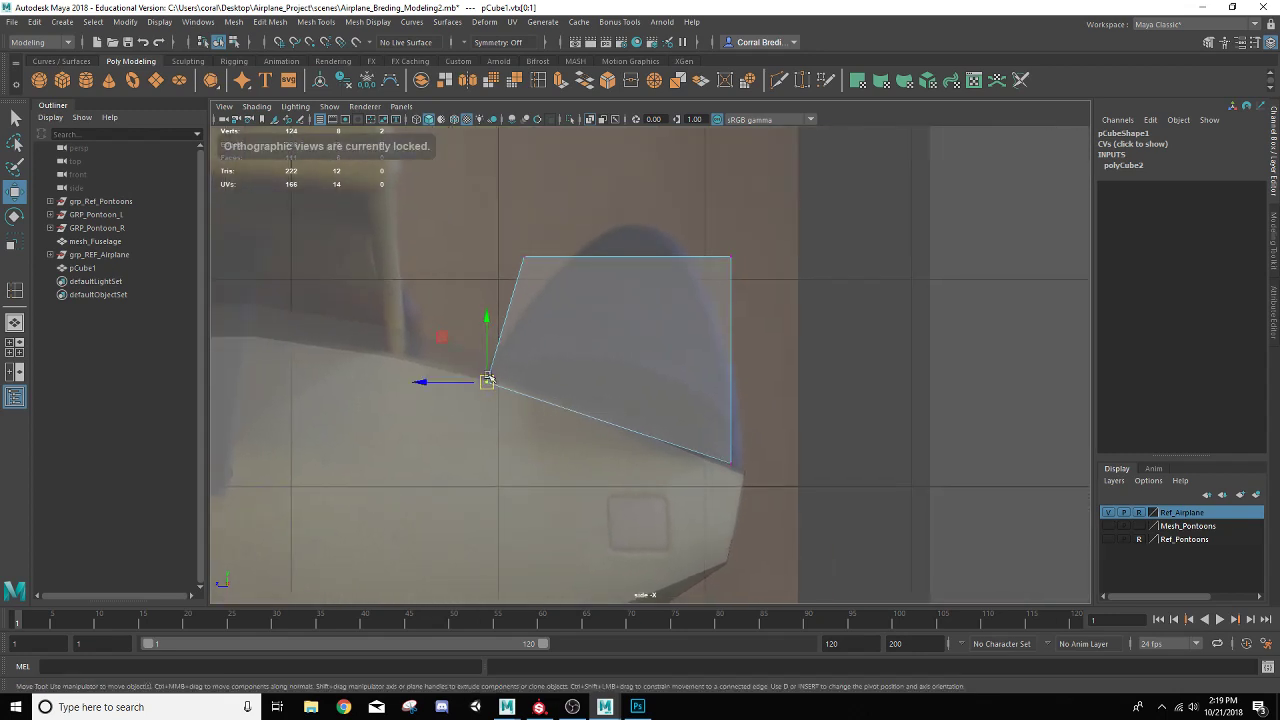
pyautogui.moveTo(707, 434); pyautogui.dragTo(730, 465)
pyautogui.scroll(-5, 737, 477)
pyautogui.scroll(6, 737, 475)
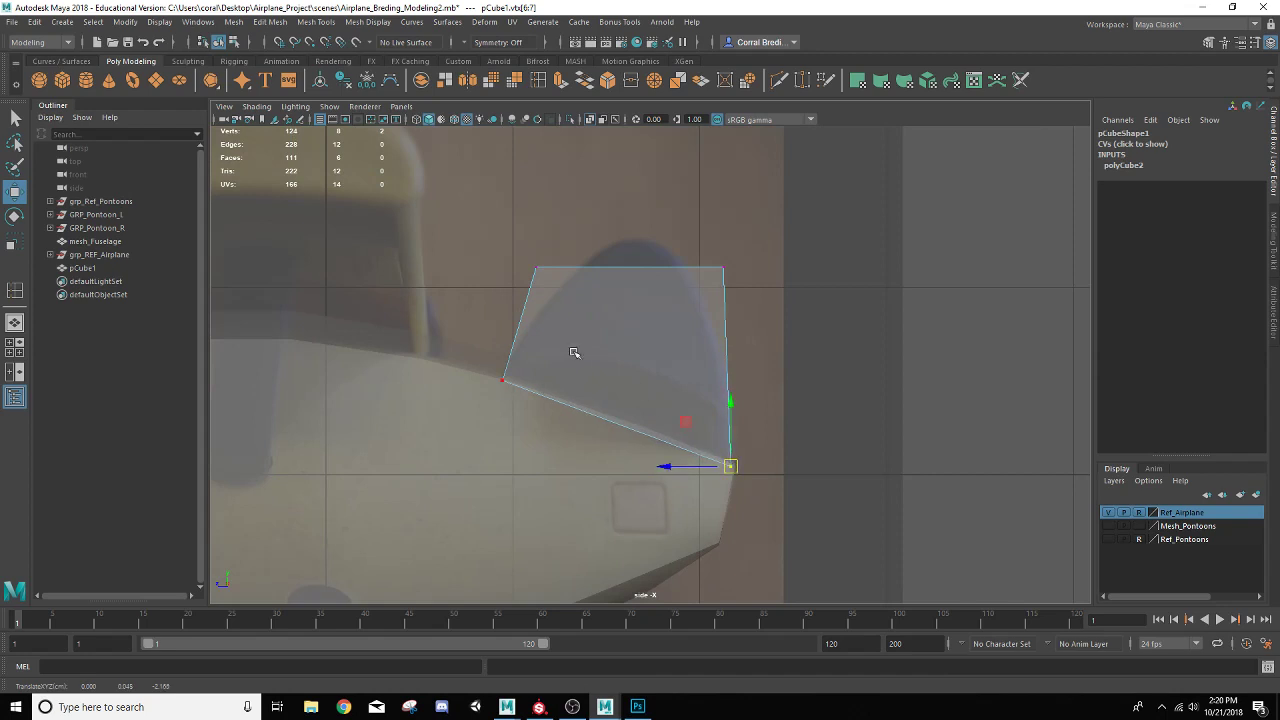
# Move the slab's upper front and upper rear vertices inward onto the outline of the reference fin.
pyautogui.moveTo(512, 251); pyautogui.dragTo(590, 258)
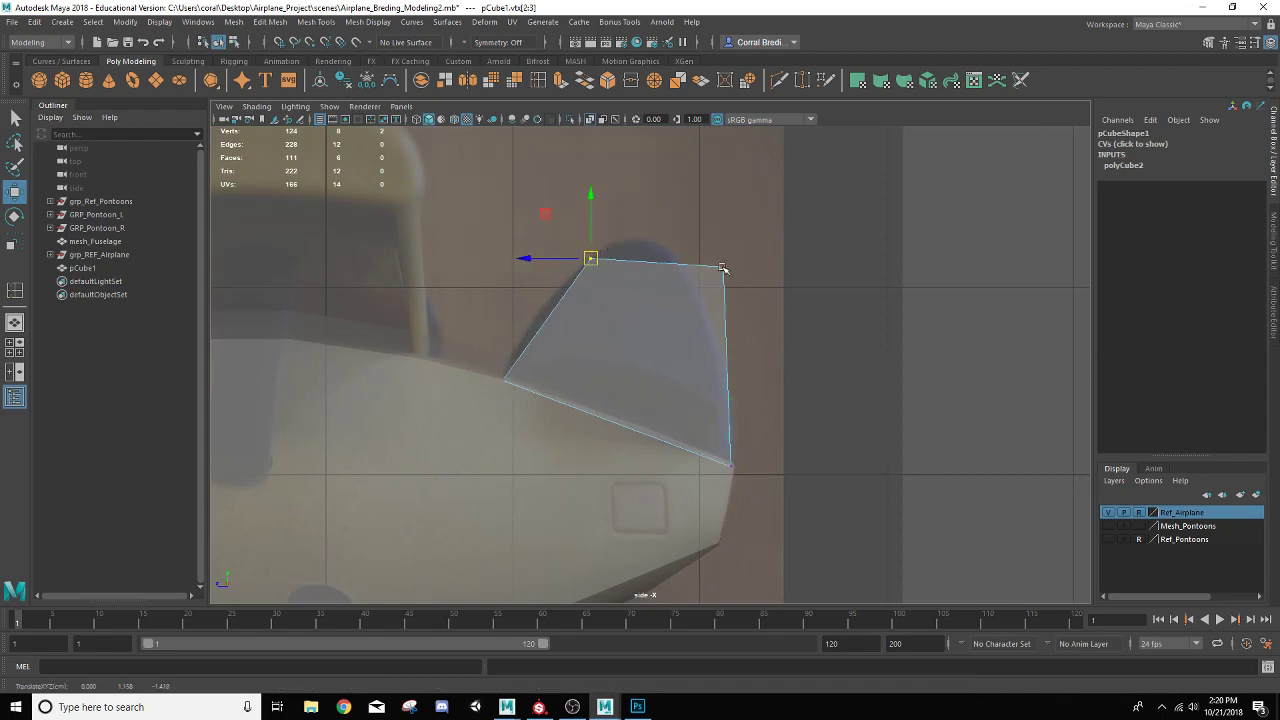
pyautogui.click(723, 267)
pyautogui.moveTo(723, 267); pyautogui.dragTo(708, 301)
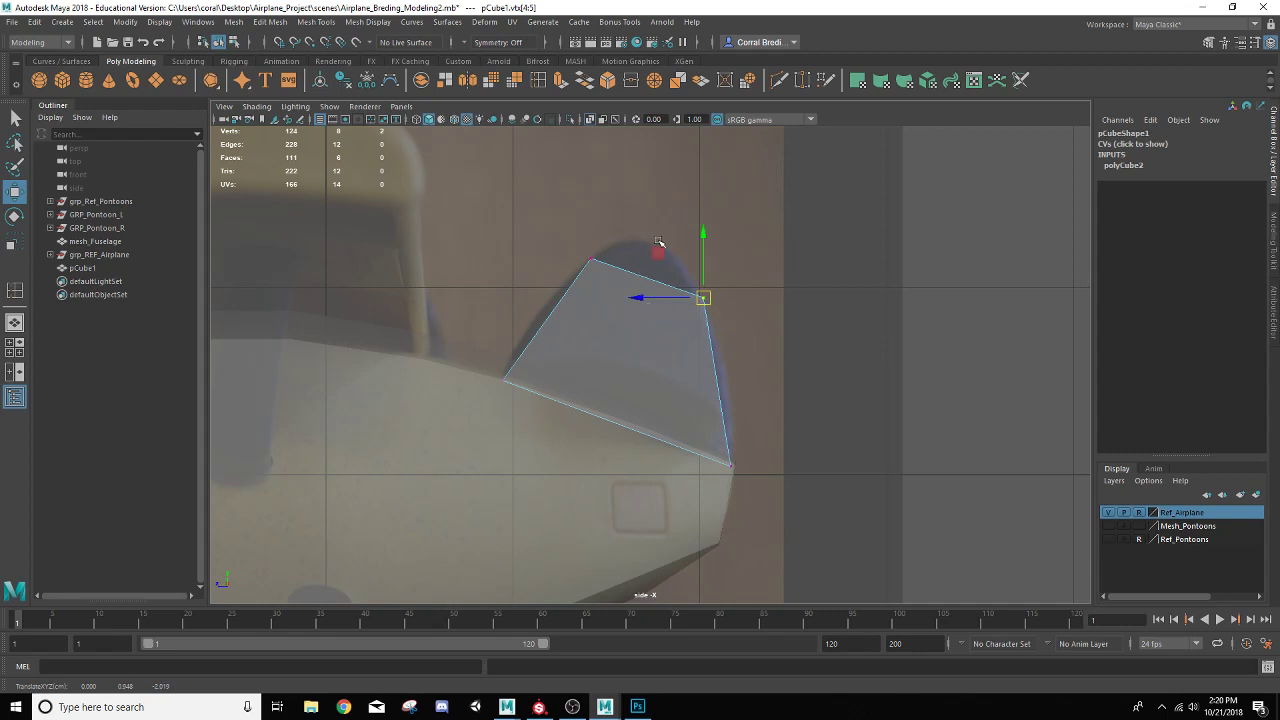
# Insert two evenly spaced edge loops along the fin's height and two across it, dividing its side into a three-by-three grid.
pyautogui.click(619, 398)
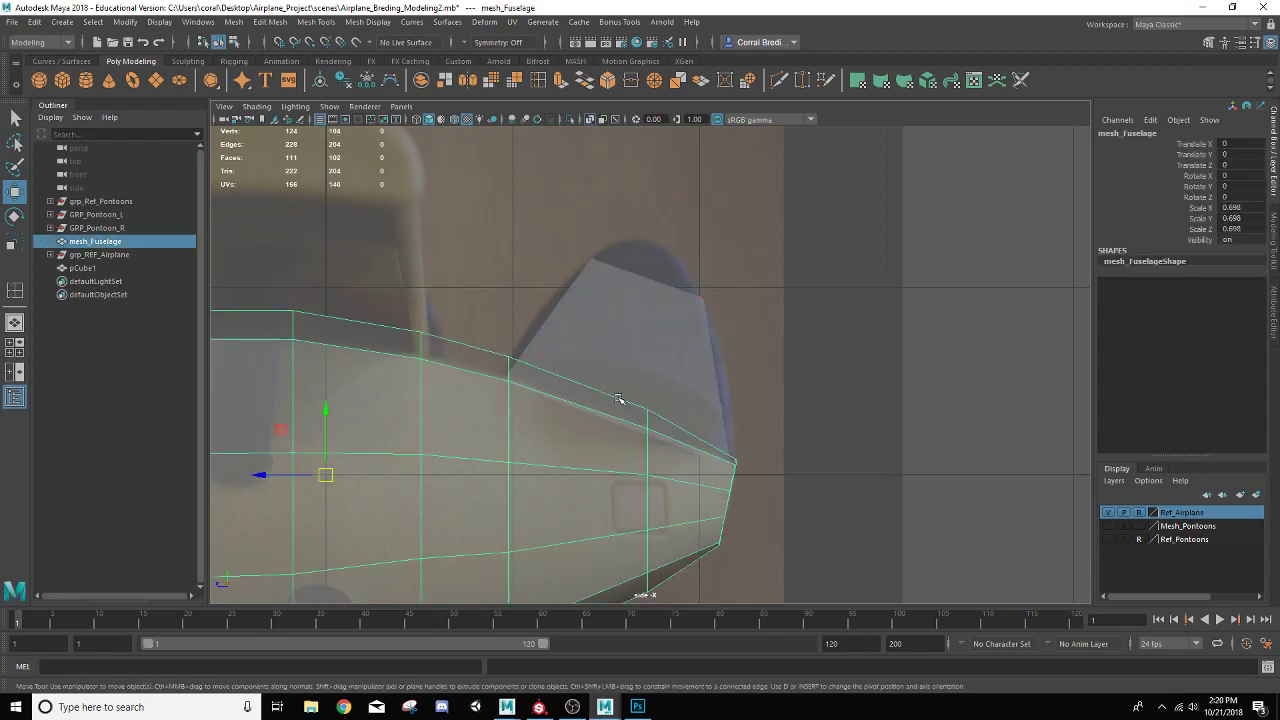
pyautogui.click(634, 347)
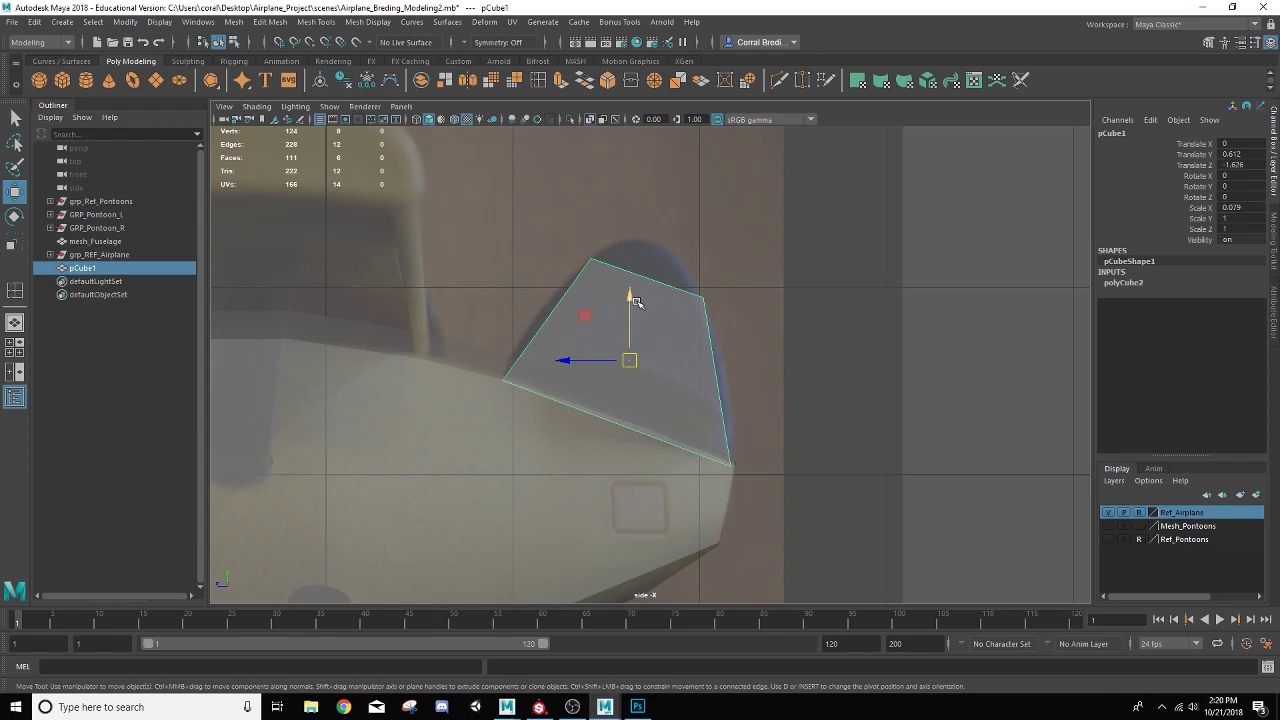
pyautogui.keyDown('alt'); pyautogui.moveTo(615, 345); pyautogui.dragTo(602, 354); pyautogui.keyUp('alt')
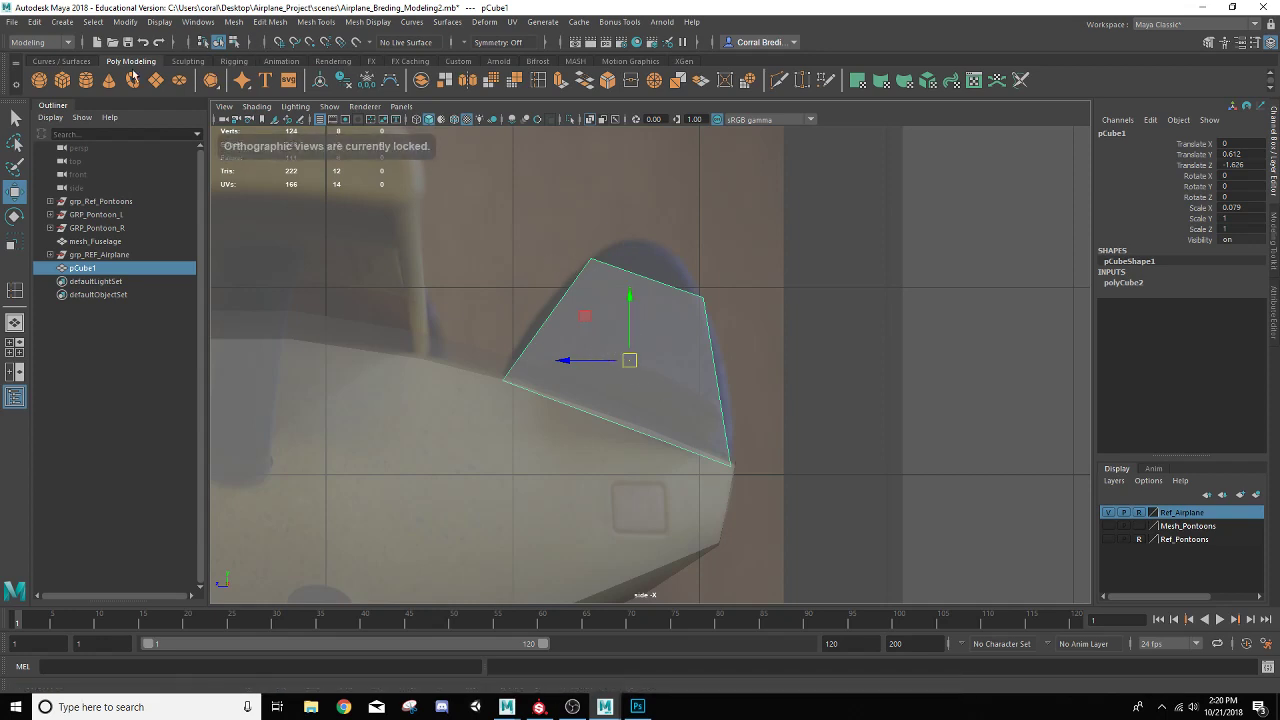
pyautogui.click(538, 80)
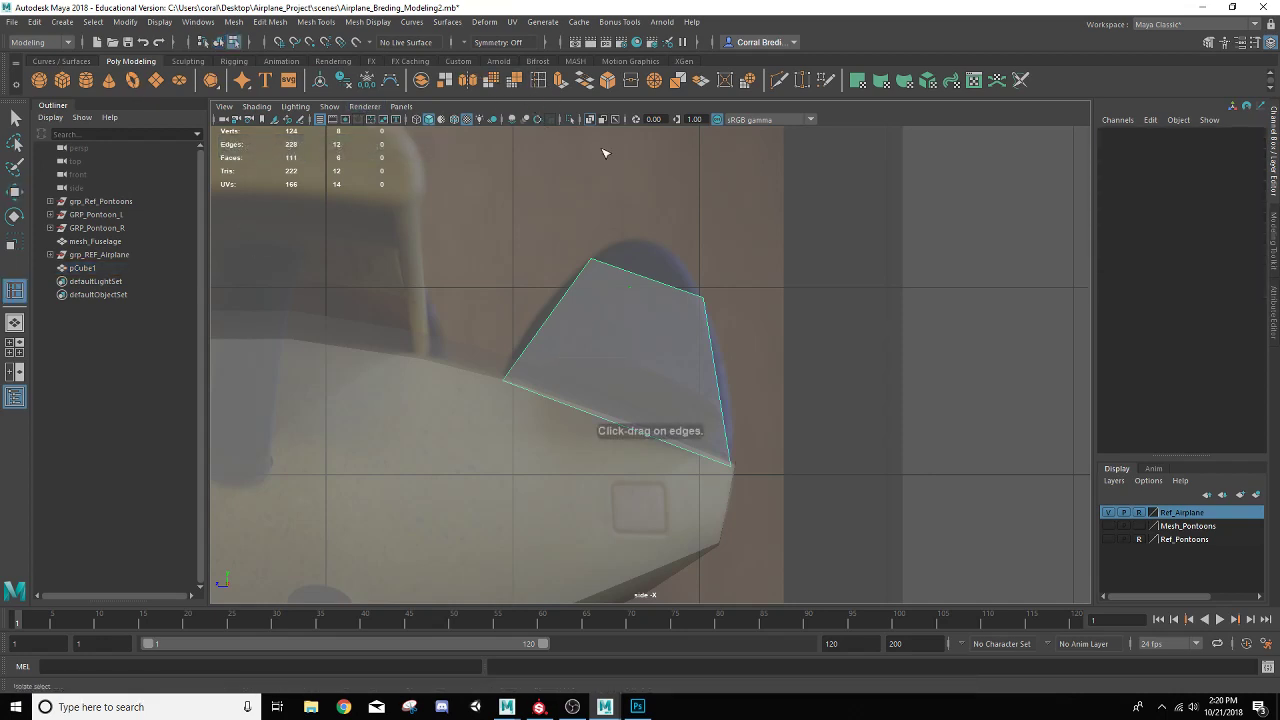
pyautogui.click(626, 275)
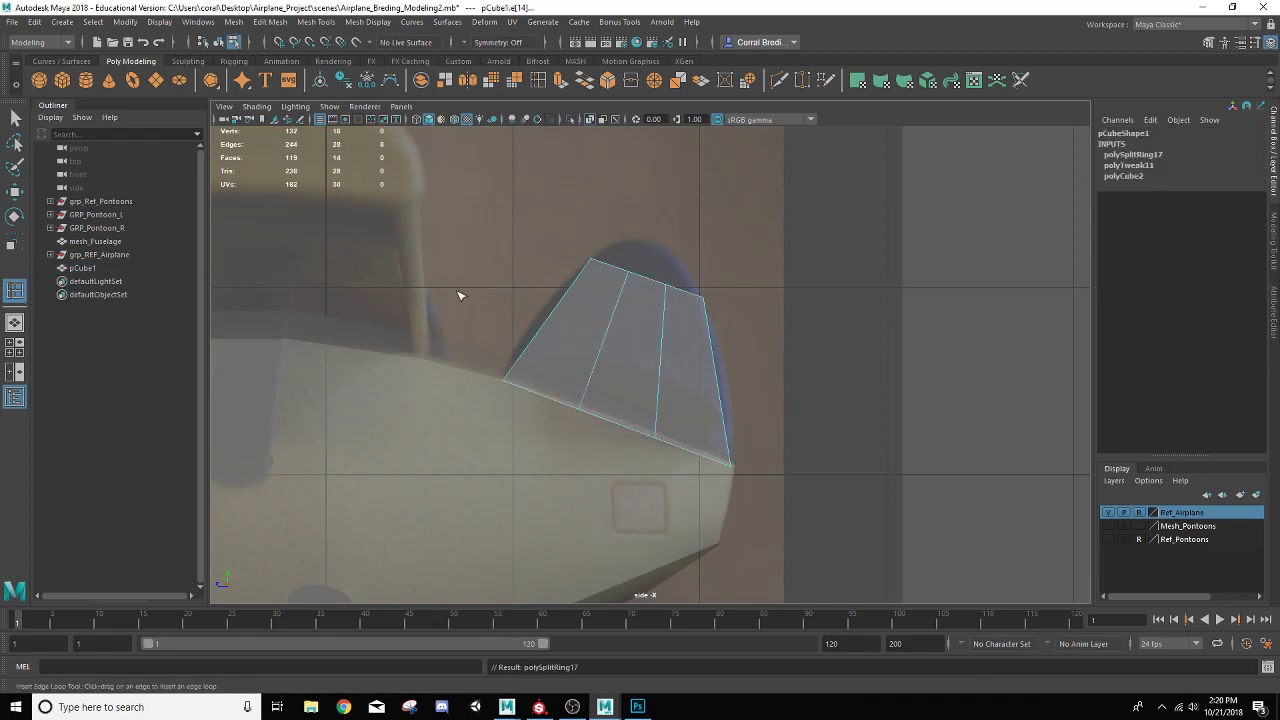
pyautogui.click(562, 305)
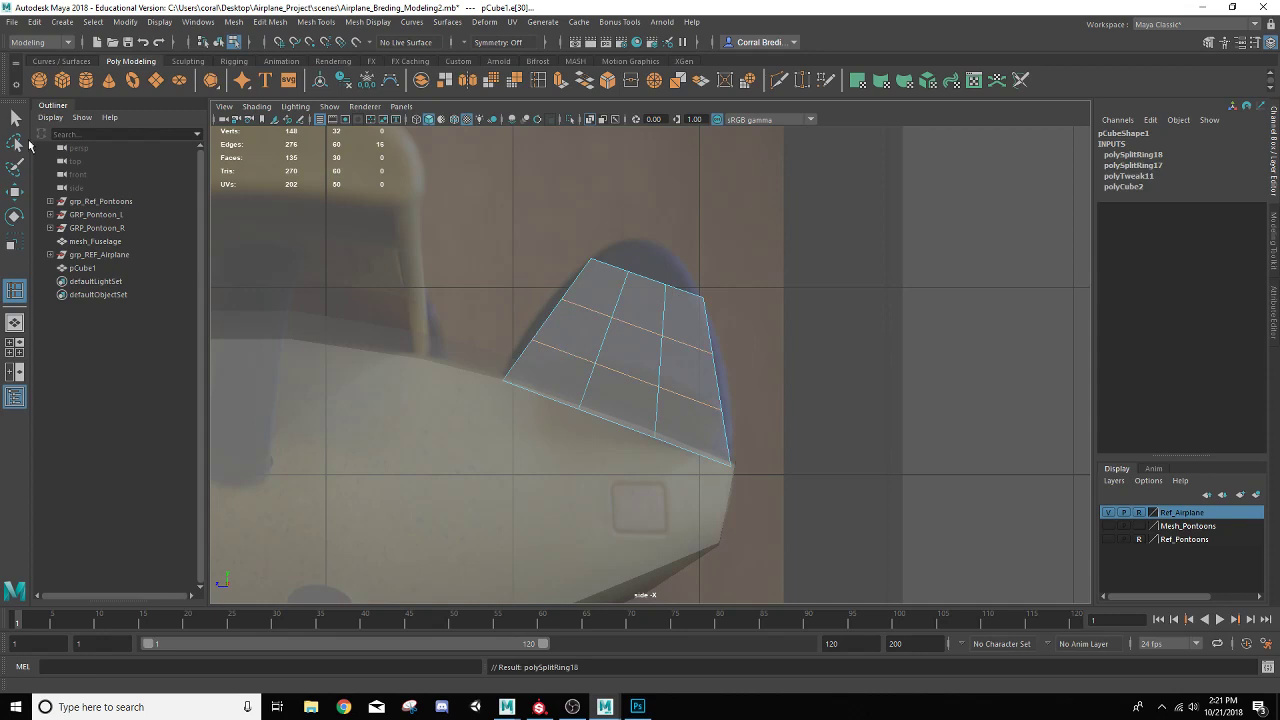
# Raise the two middle columns' top-edge vertices and shift them slightly rearward to match the reference fin's rounded tip.
pyautogui.press('q')
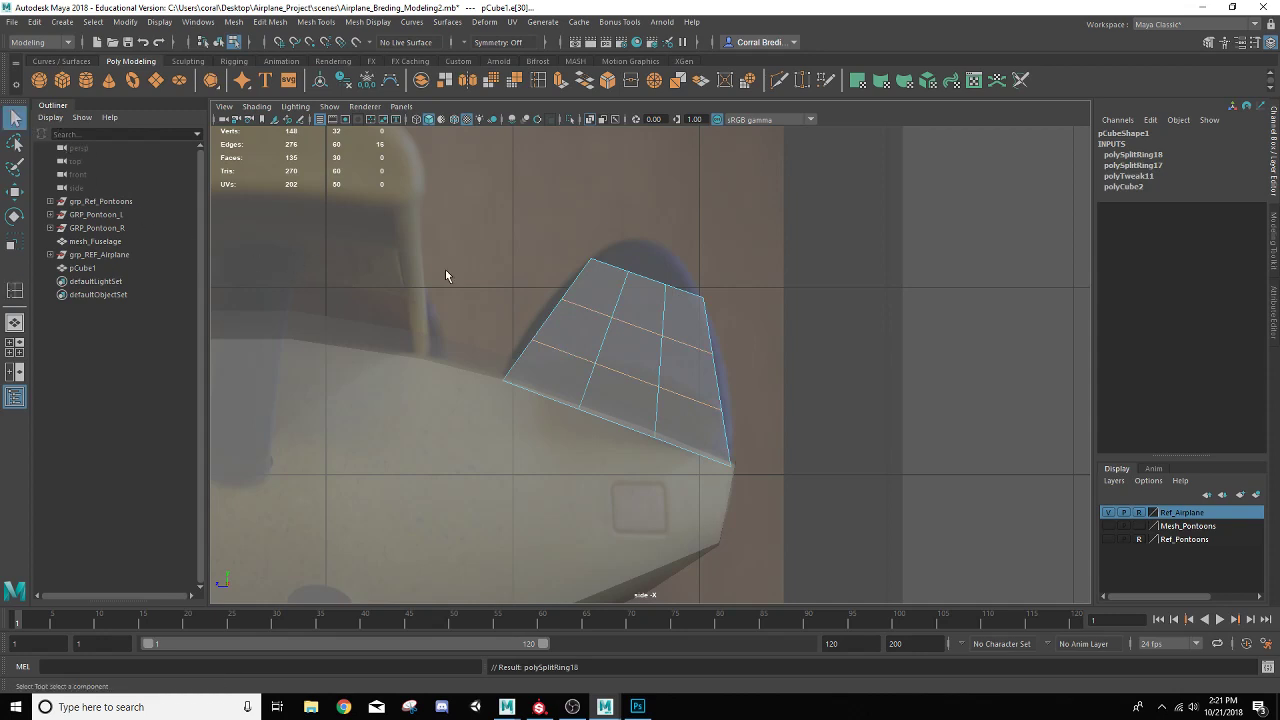
pyautogui.rightClick(640, 294)
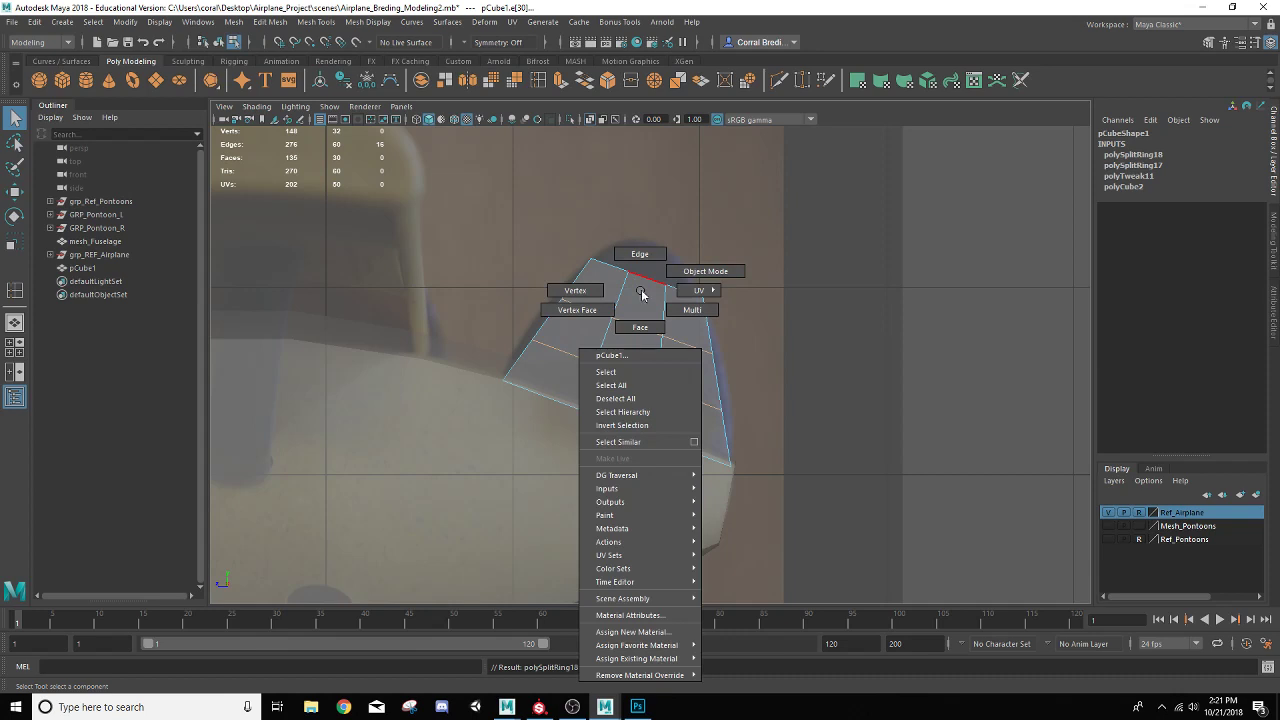
pyautogui.click(598, 292)
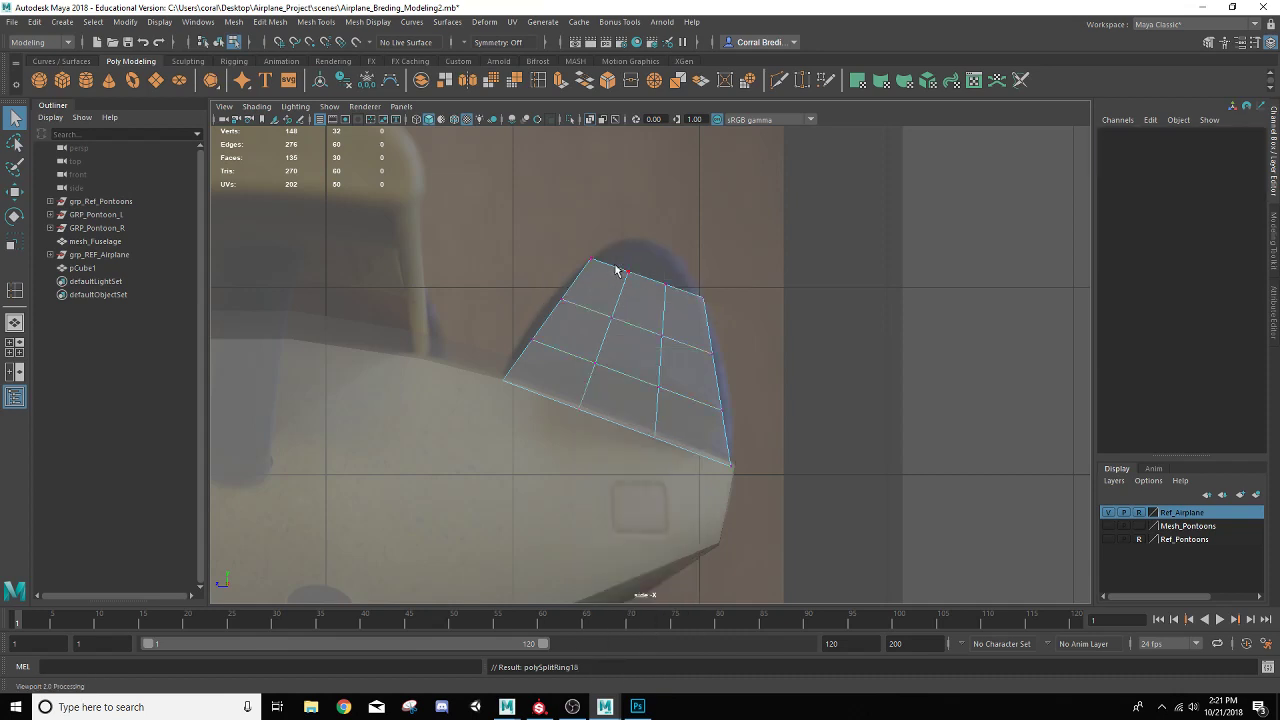
pyautogui.moveTo(620, 261); pyautogui.dragTo(666, 294)
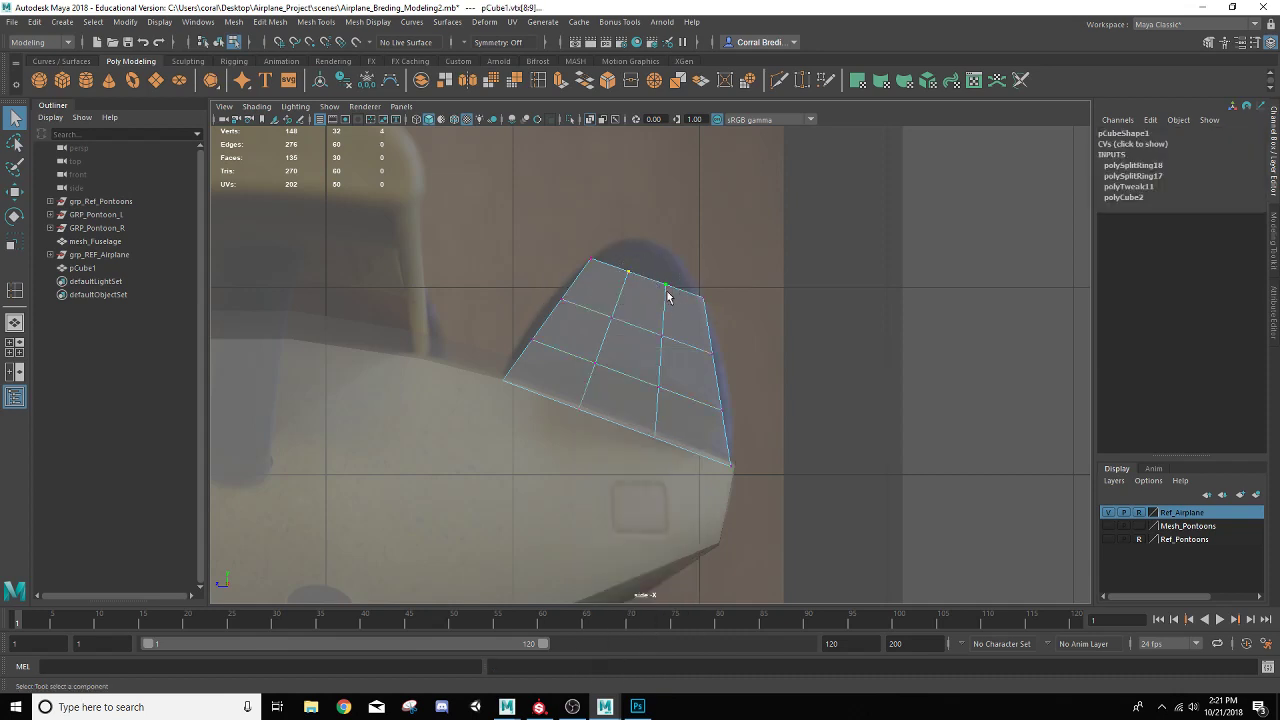
pyautogui.scroll(3, 666, 290)
pyautogui.keyDown('alt'); pyautogui.moveTo(615, 295); pyautogui.dragTo(603, 331, button='middle'); pyautogui.keyUp('alt')
pyautogui.press('w')
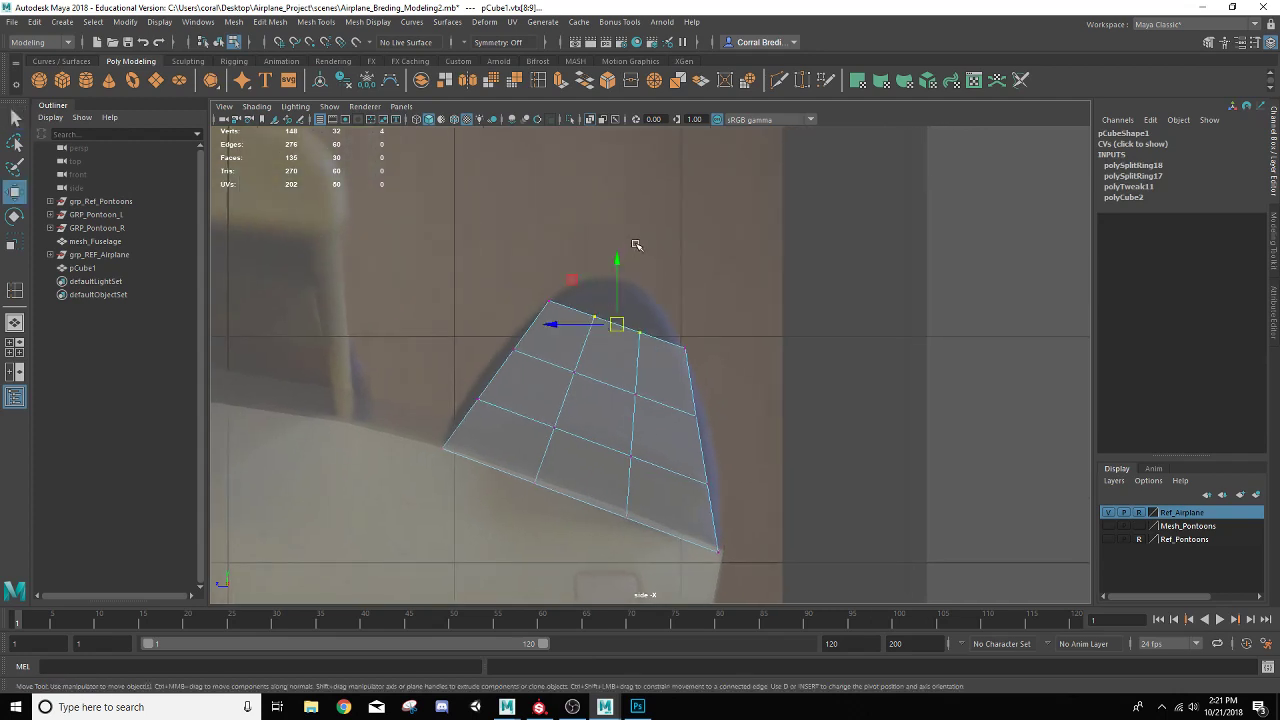
pyautogui.moveTo(617, 256); pyautogui.dragTo(617, 221)
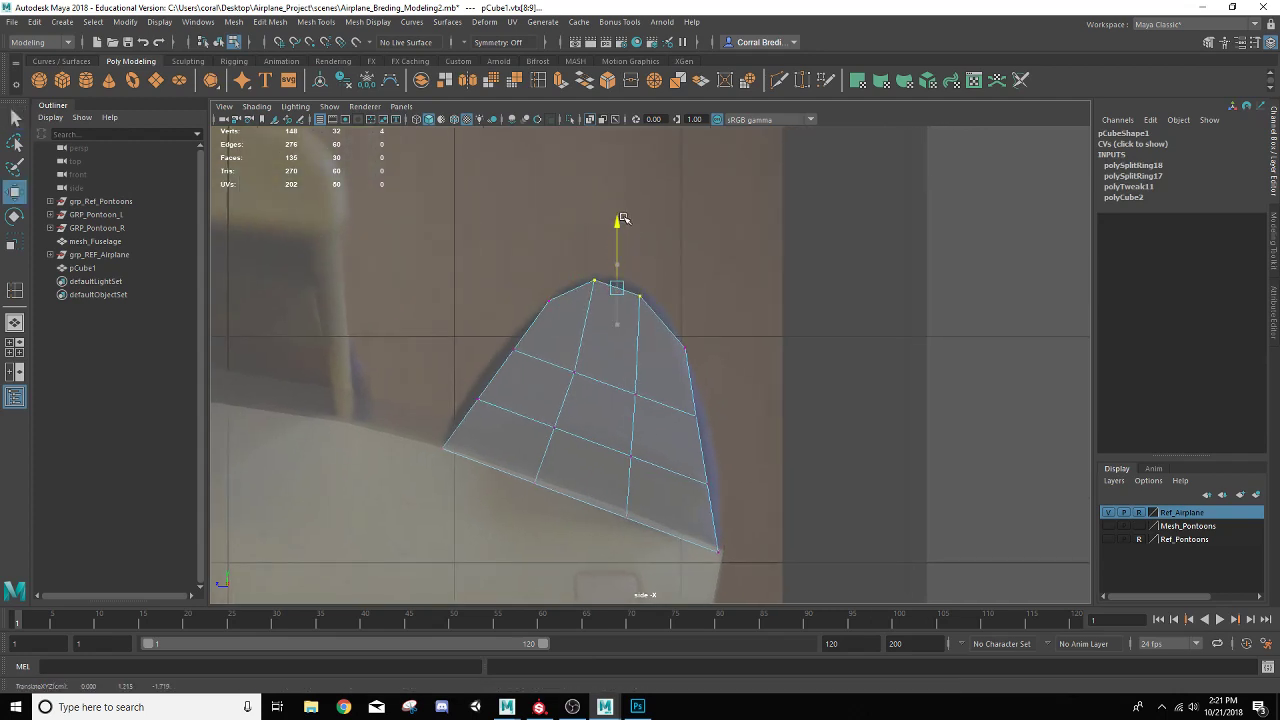
pyautogui.moveTo(567, 288); pyautogui.dragTo(575, 288)
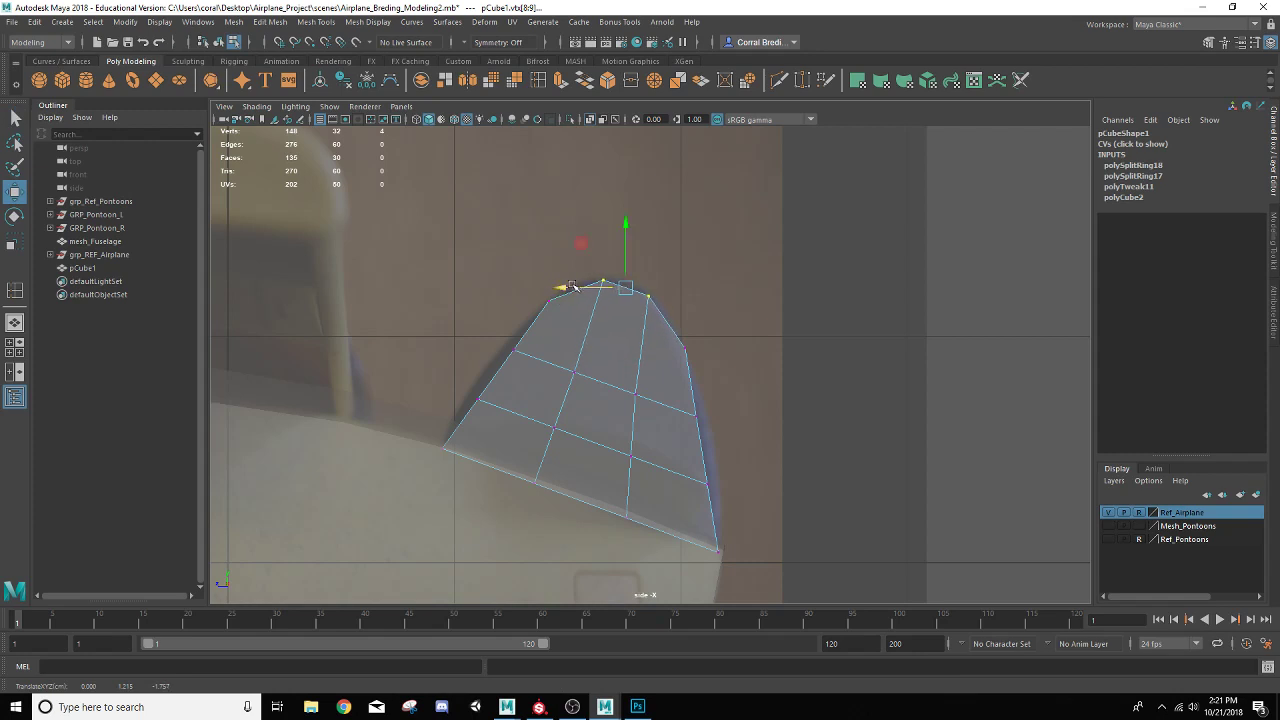
pyautogui.moveTo(626, 255); pyautogui.dragTo(626, 249)
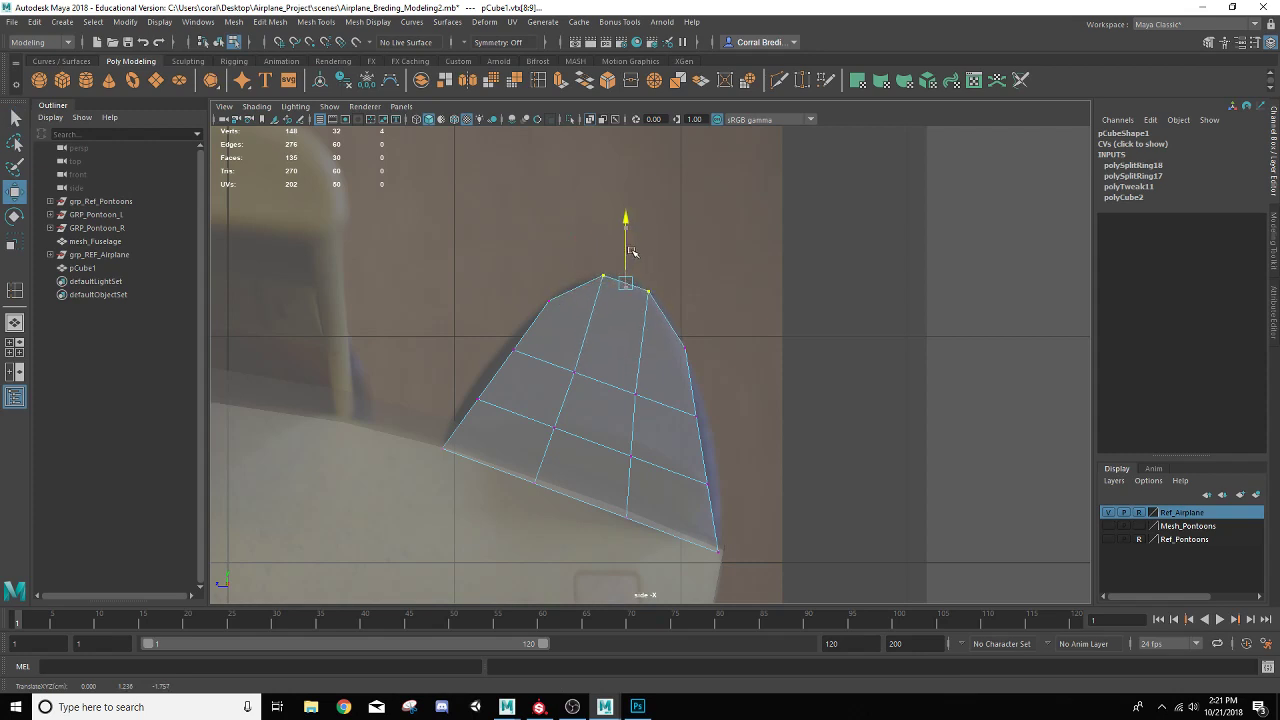
# Spread the fin's two tip vertices apart and move the two front-edge vertices outward onto the reference outline.
pyautogui.moveTo(536, 202); pyautogui.dragTo(658, 303)
pyautogui.moveTo(507, 343)
pyautogui.mouseDown()
pyautogui.moveTo(524, 362)
pyautogui.moveTo(509, 347)
pyautogui.mouseUp()
pyautogui.moveTo(467, 385)
pyautogui.mouseDown()
pyautogui.moveTo(493, 416)
pyautogui.moveTo(468, 395)
pyautogui.mouseUp()
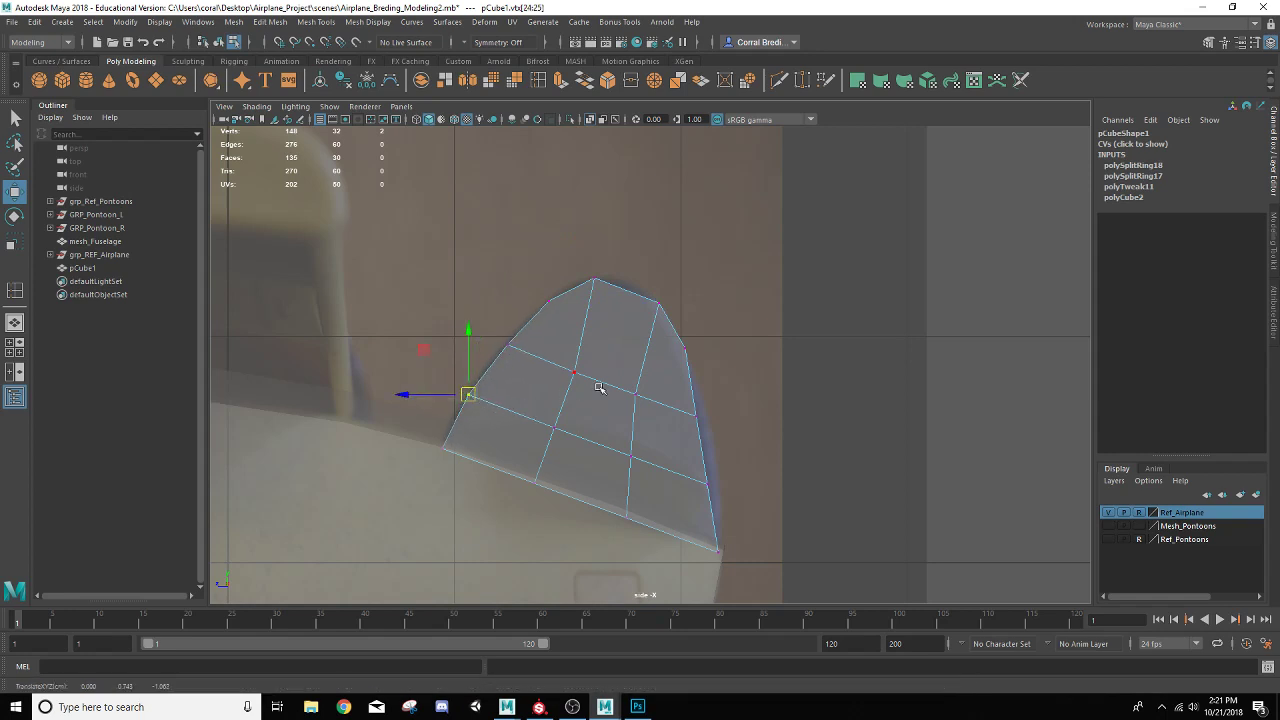
# Move the fin's two rear-edge vertices outward onto the reference outline and shift the rear inner column's vertices slightly rearward.
pyautogui.keyDown('alt'); pyautogui.moveTo(603, 380); pyautogui.dragTo(459, 341, button='middle'); pyautogui.keyUp('alt')
pyautogui.moveTo(537, 350); pyautogui.dragTo(564, 368)
pyautogui.moveTo(554, 417)
pyautogui.mouseDown()
pyautogui.moveTo(577, 447)
pyautogui.moveTo(573, 434)
pyautogui.mouseUp()
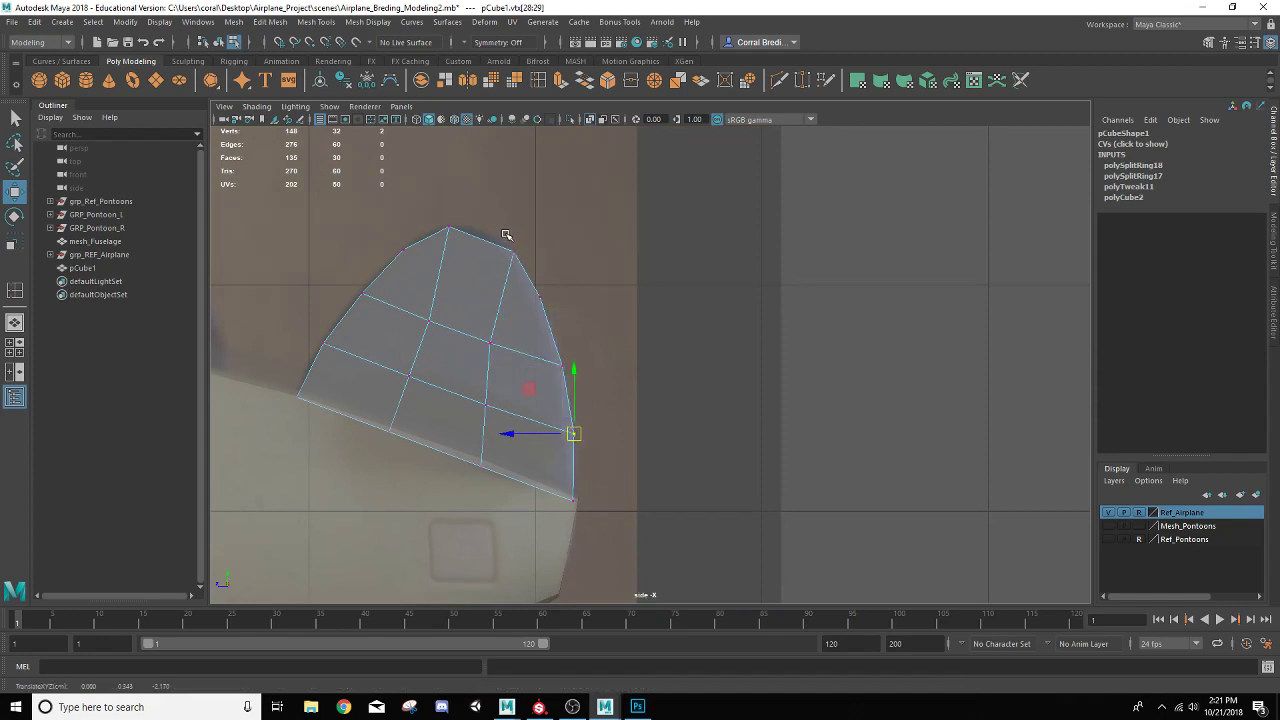
pyautogui.moveTo(506, 234); pyautogui.dragTo(527, 271)
pyautogui.moveTo(479, 330); pyautogui.dragTo(492, 408)
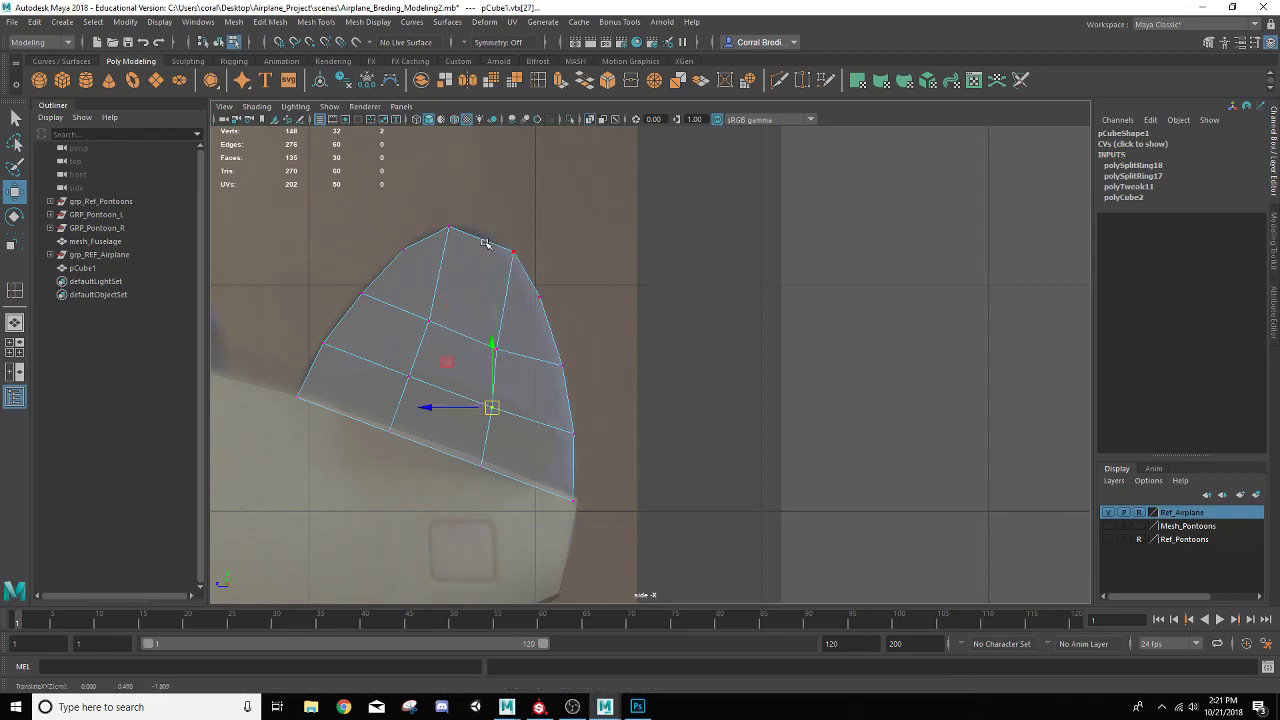
# Insert one edge loop down the middle of the fin's centre column, using relative distance from edge.
pyautogui.doubleClick(14, 292)
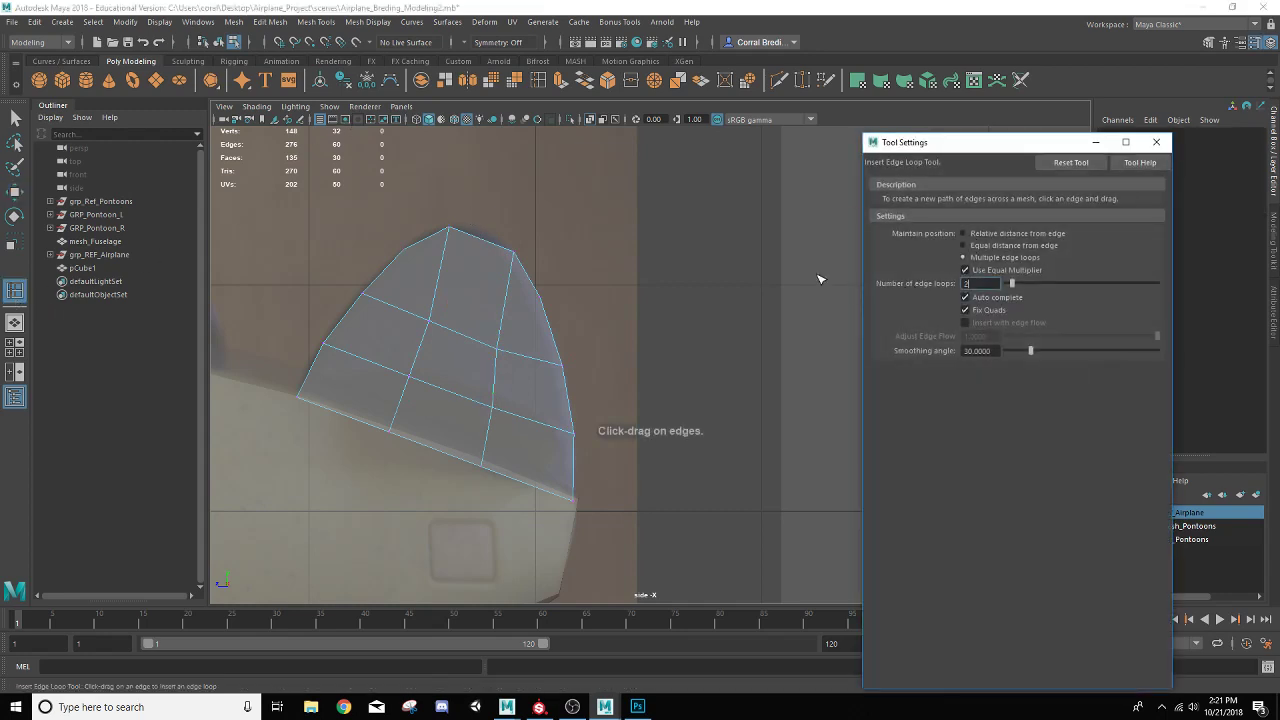
pyautogui.click(965, 234)
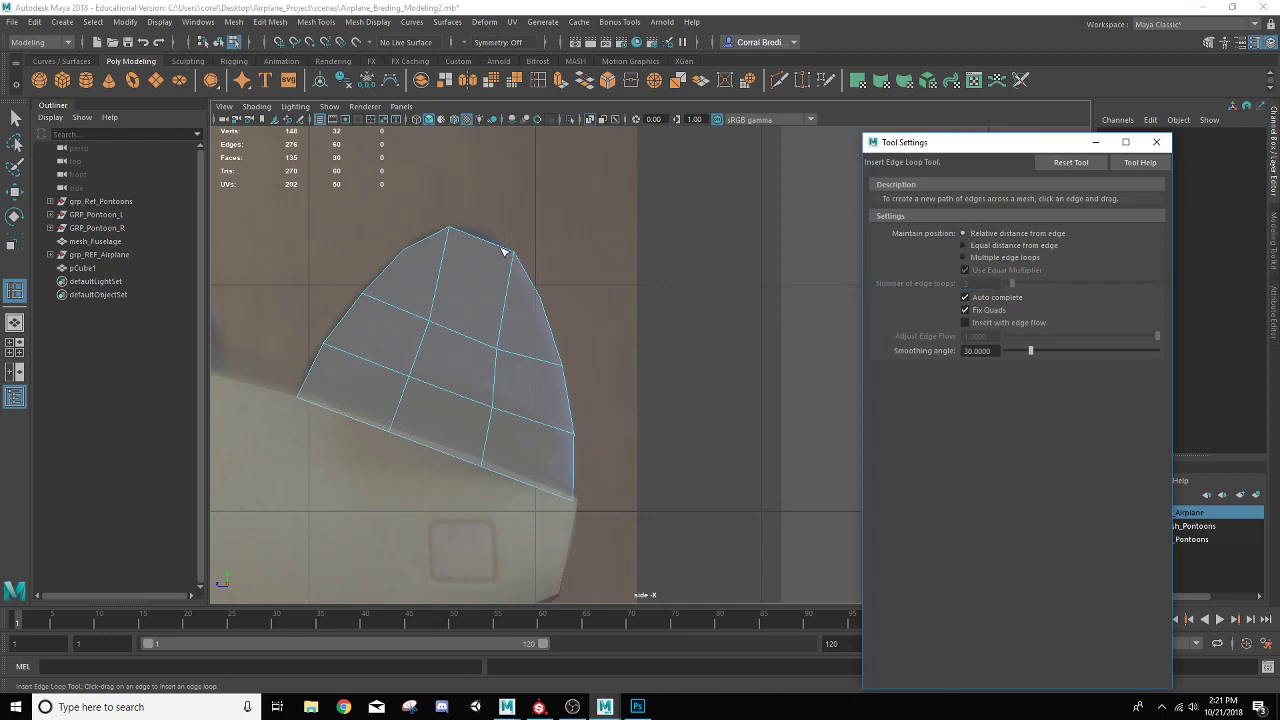
pyautogui.moveTo(490, 246); pyautogui.dragTo(481, 249)
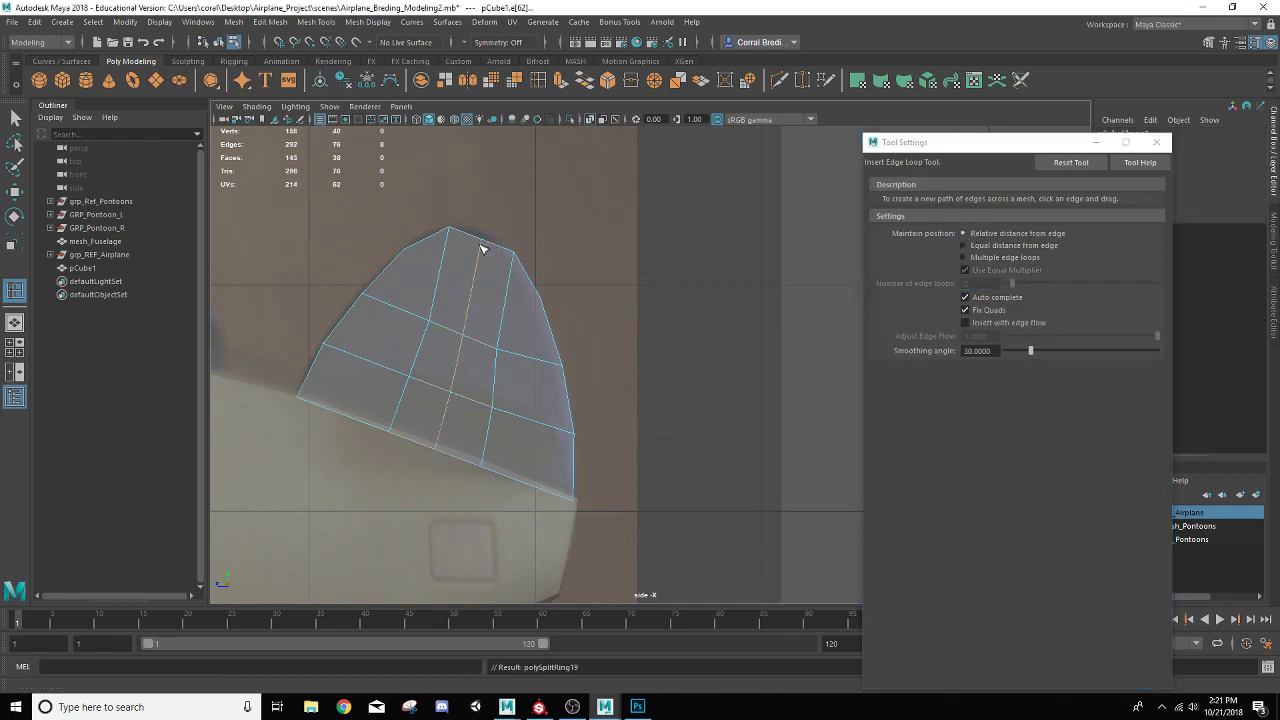
pyautogui.click(1156, 142)
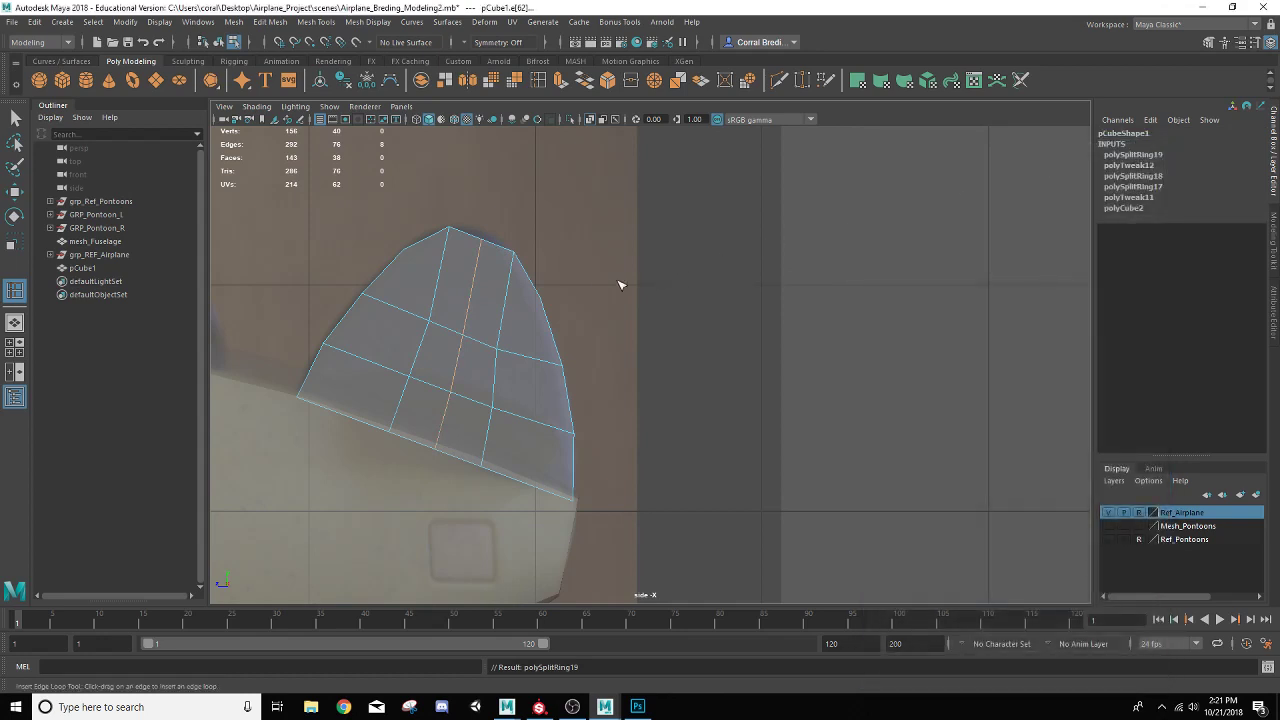
pyautogui.press('q')
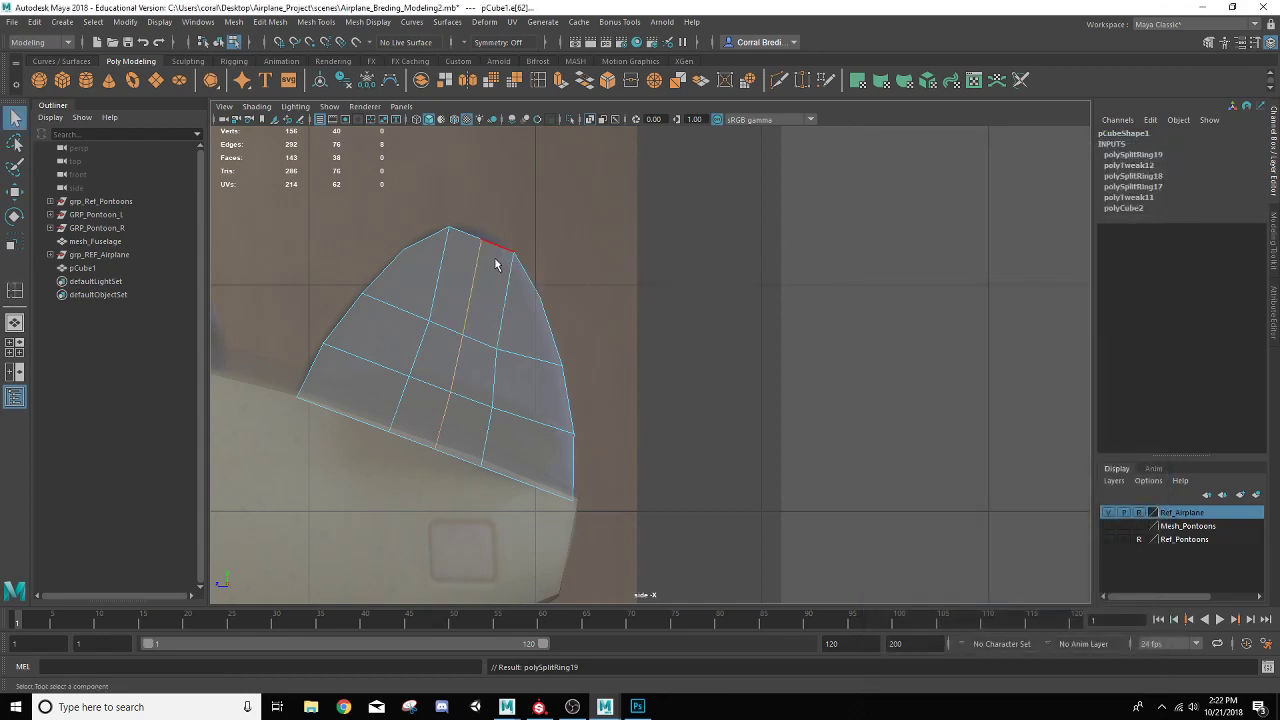
# Raise the new loop's tip vertices to round off the fin's top along the reference.
pyautogui.keyDown('alt'); pyautogui.moveTo(491, 263); pyautogui.dragTo(571, 263, button='middle'); pyautogui.keyUp('alt')
pyautogui.rightClick(573, 263)
pyautogui.moveTo(573, 260); pyautogui.dragTo(535, 257, button='right')
pyautogui.moveTo(558, 223)
pyautogui.mouseDown()
pyautogui.moveTo(575, 263)
pyautogui.moveTo(567, 234)
pyautogui.mouseUp()
pyautogui.press('w')
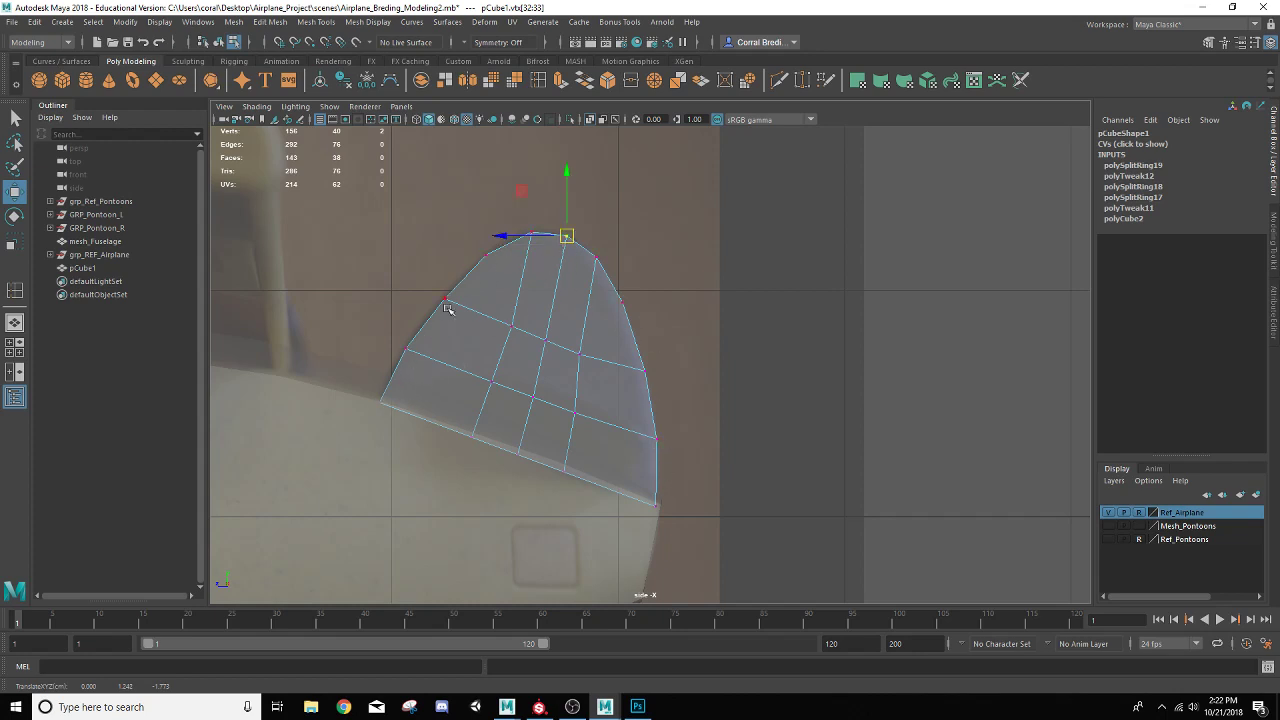
# Return the fin to object mode in the perspective view and select the whole fin.
pyautogui.click(14, 328)
pyautogui.keyDown('alt'); pyautogui.moveTo(560, 329); pyautogui.dragTo(700, 276); pyautogui.keyUp('alt')
pyautogui.moveTo(748, 270); pyautogui.dragTo(778, 255, button='right')
pyautogui.click(737, 240)
pyautogui.keyDown('alt'); pyautogui.moveTo(737, 240); pyautogui.dragTo(680, 246); pyautogui.keyUp('alt')
pyautogui.click(779, 294)
pyautogui.keyDown('alt'); pyautogui.moveTo(777, 292); pyautogui.dragTo(580, 371); pyautogui.keyUp('alt')
# Rename the fin object mesh_RearWing_Main.
pyautogui.doubleClick(84, 269)
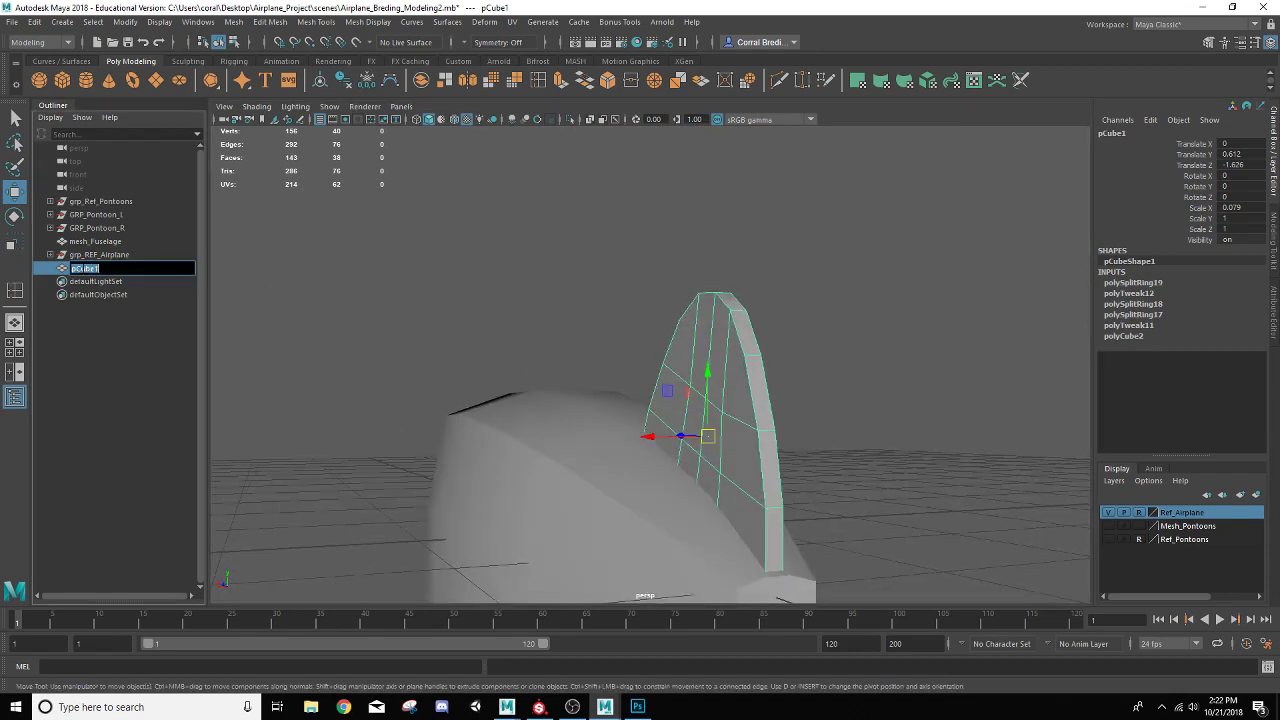
pyautogui.write('m')
pyautogui.write('esh_RearWing_Main')
pyautogui.press('Return')
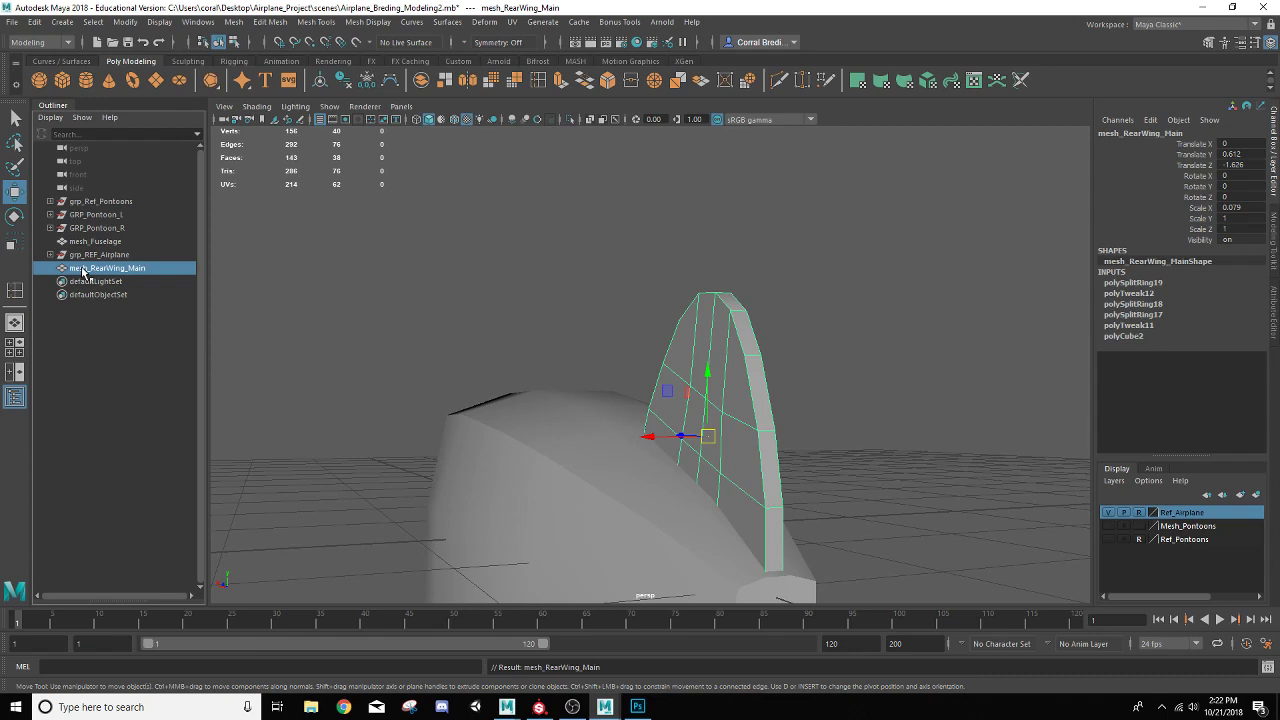
# Create a polygon cube and place it at the fuselage's tail, below the fin, at about Z -1.674.
pyautogui.keyDown('alt'); pyautogui.moveTo(729, 380); pyautogui.dragTo(672, 373); pyautogui.keyUp('alt')
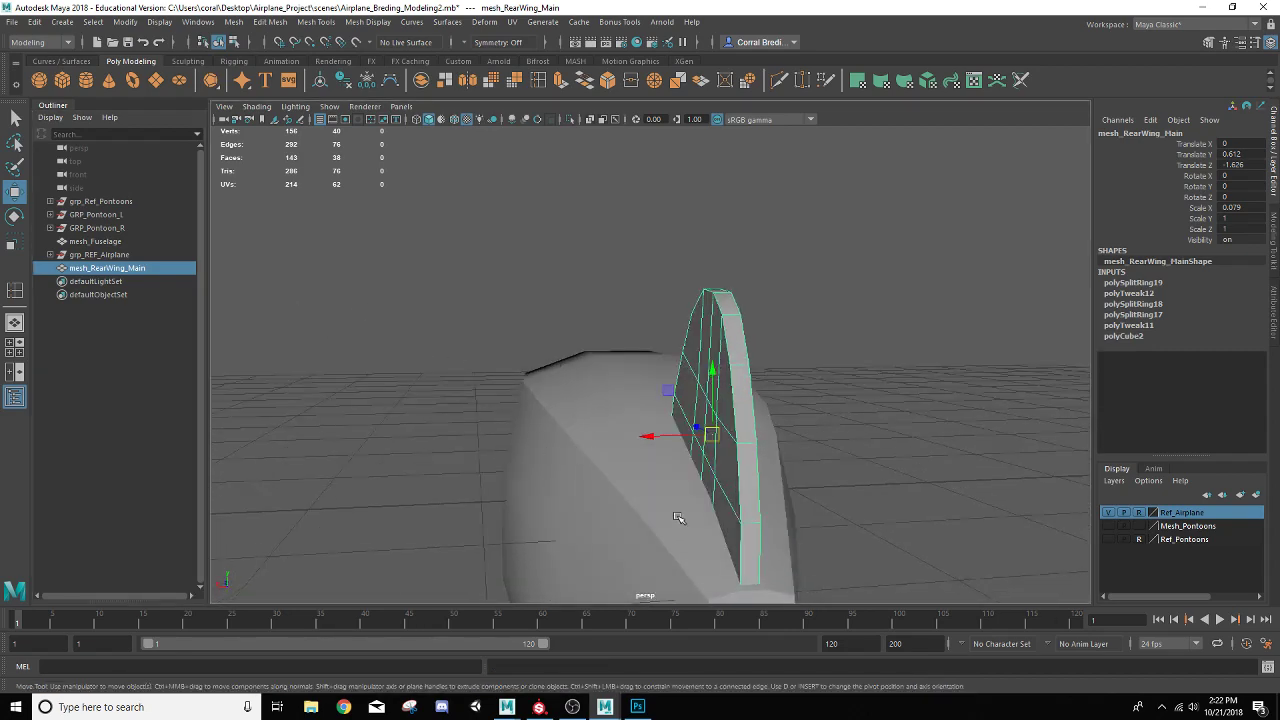
pyautogui.keyDown('alt'); pyautogui.moveTo(706, 446); pyautogui.dragTo(780, 443); pyautogui.keyUp('alt')
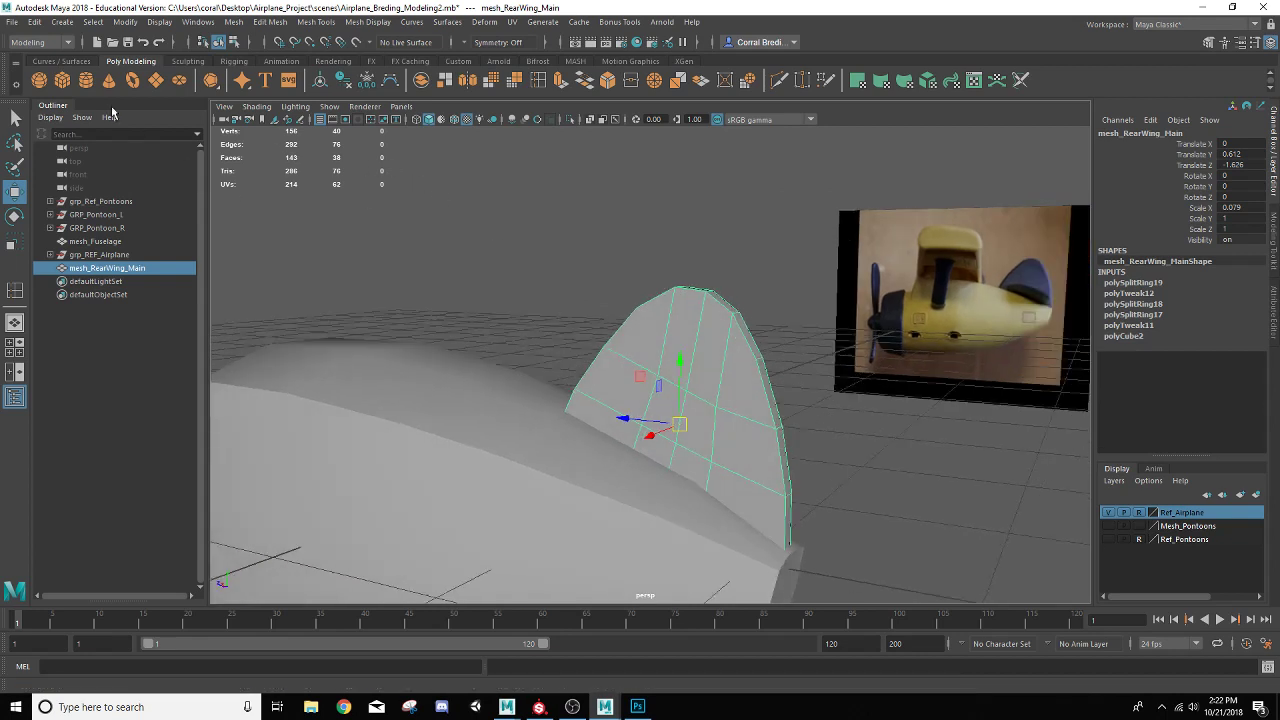
pyautogui.click(62, 81)
pyautogui.moveTo(385, 496); pyautogui.dragTo(613, 580)
pyautogui.keyDown('alt'); pyautogui.moveTo(613, 580); pyautogui.dragTo(521, 359, button='middle'); pyautogui.keyUp('alt')
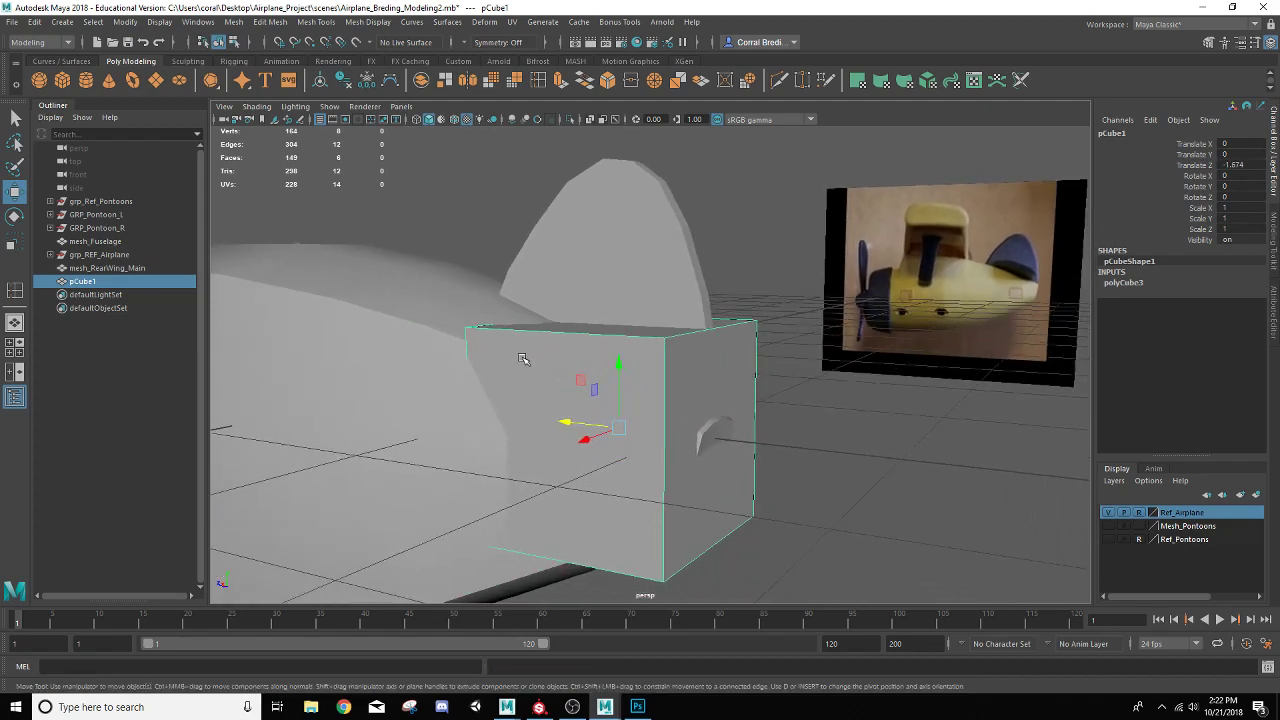
# Flatten the cube to a Y scale of about 0.13, raise it to Y 0.197 and move it forward to Z -1.596.
pyautogui.press('r')
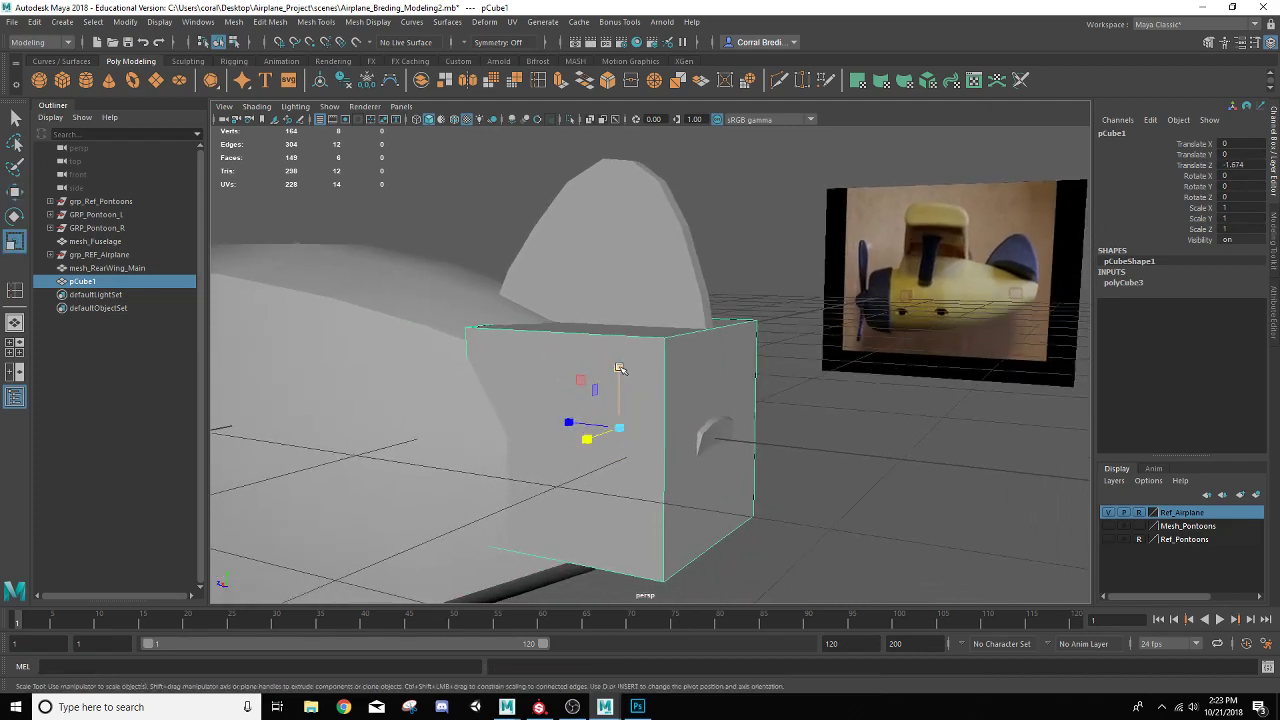
pyautogui.moveTo(620, 365); pyautogui.dragTo(622, 421)
pyautogui.press('w')
pyautogui.moveTo(618, 372); pyautogui.dragTo(620, 330)
pyautogui.scroll(3, 637, 360)
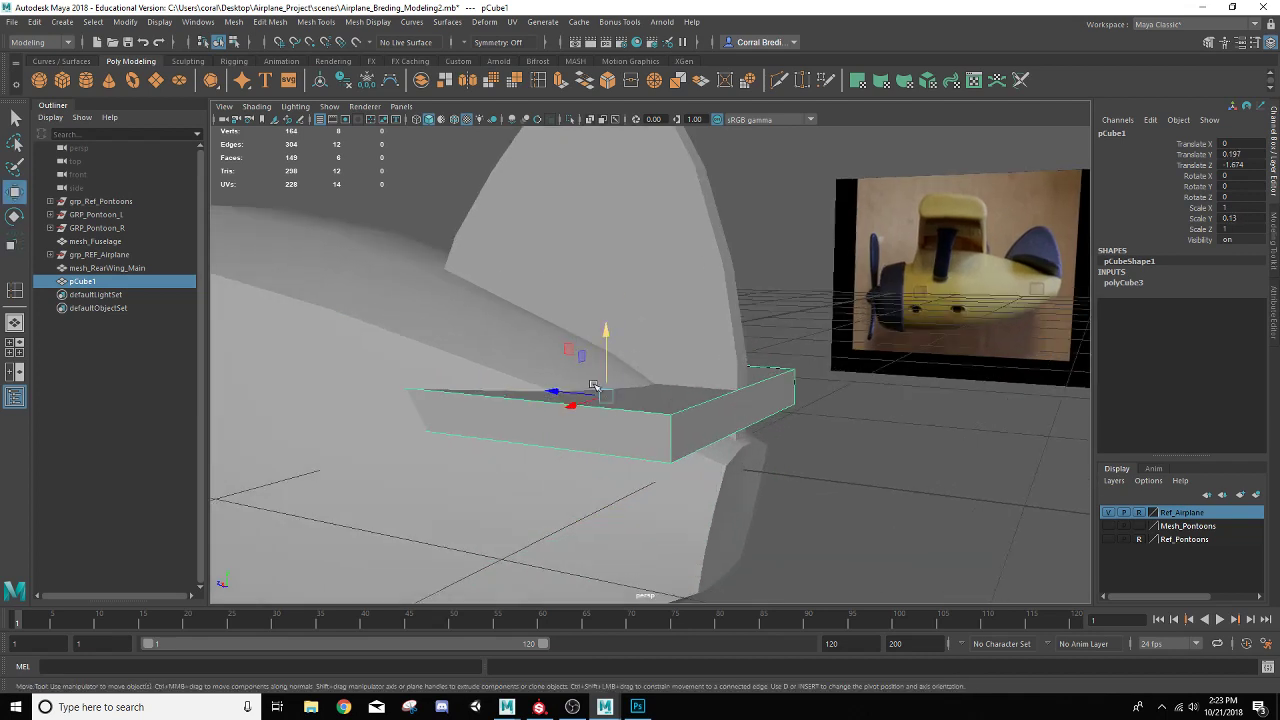
pyautogui.keyDown('alt'); pyautogui.moveTo(596, 387); pyautogui.dragTo(620, 417); pyautogui.keyUp('alt')
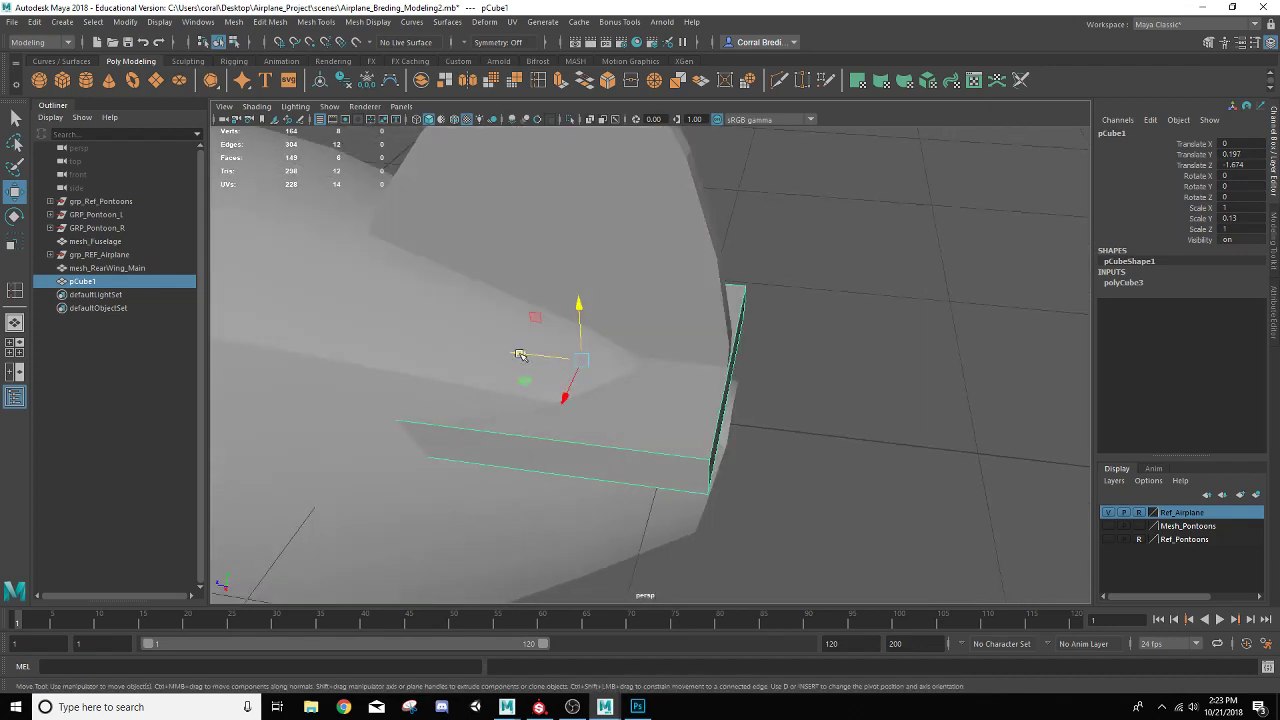
pyautogui.moveTo(528, 356); pyautogui.dragTo(463, 305)
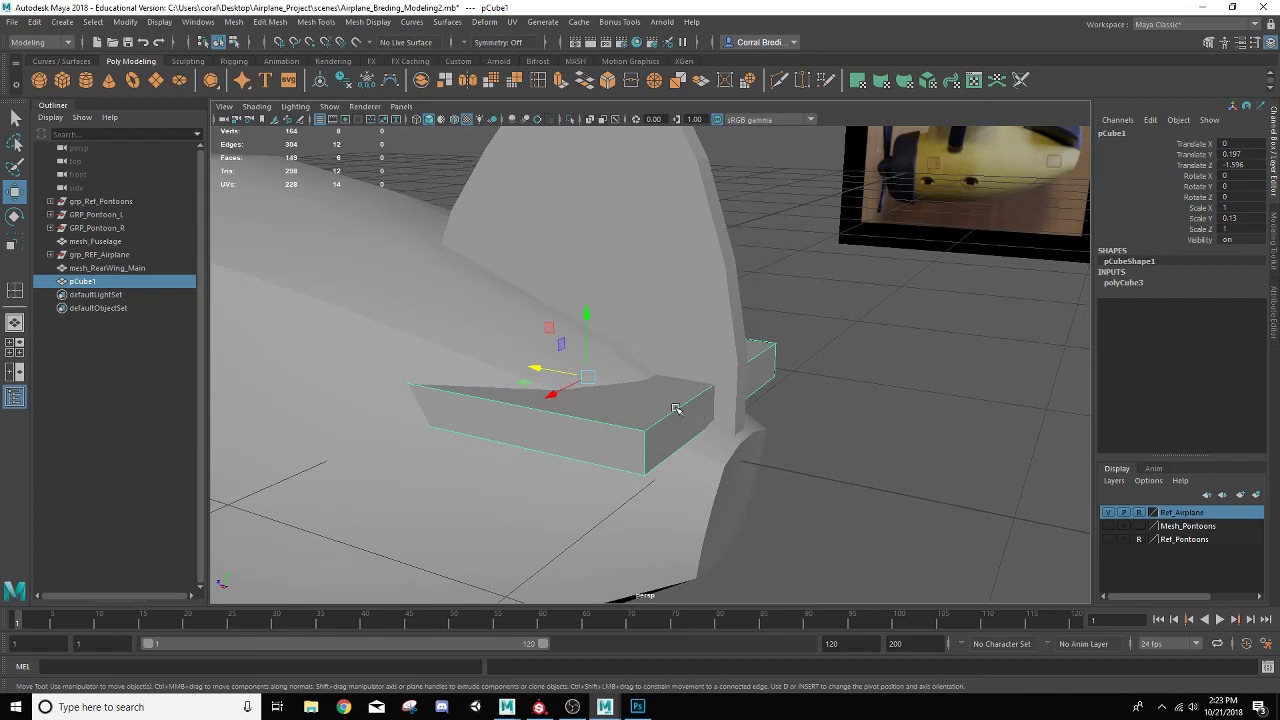
# In the top view, widen the slab's rear-edge vertices to the rear width of the reference tailplane.
pyautogui.keyDown('alt'); pyautogui.moveTo(508, 291); pyautogui.dragTo(537, 440); pyautogui.keyUp('alt')
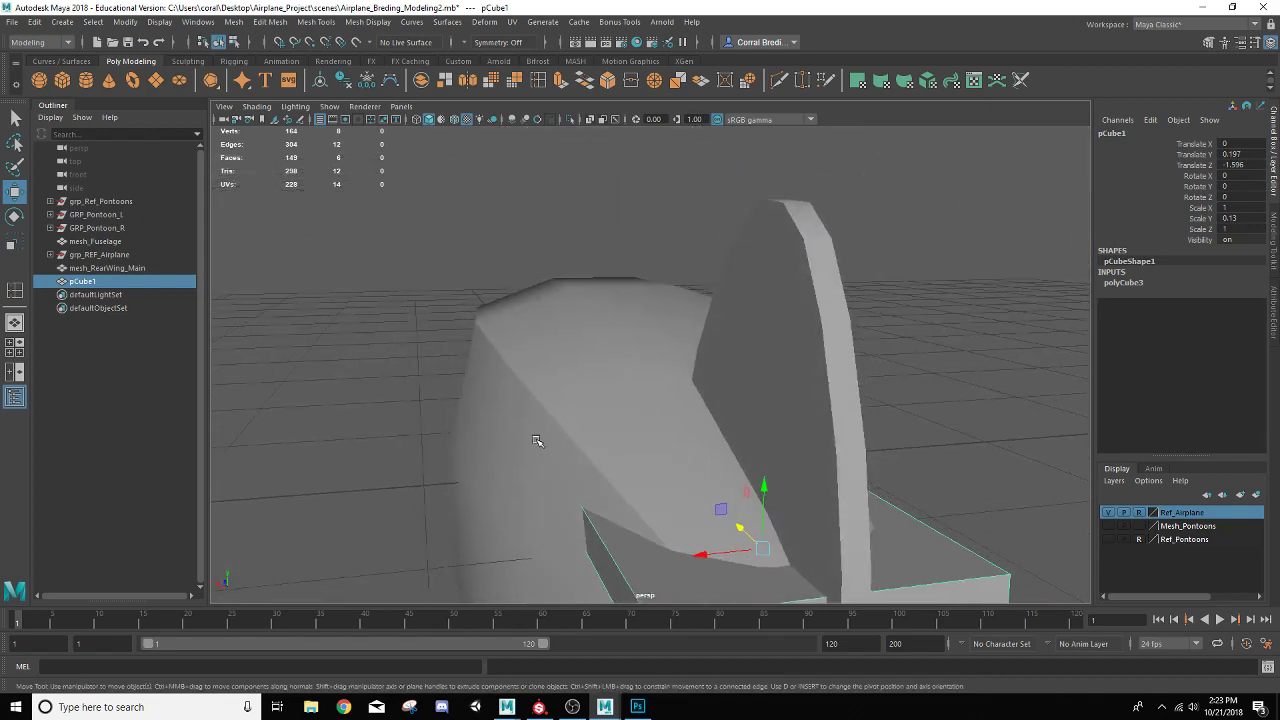
pyautogui.click(17, 355)
pyautogui.press('space')
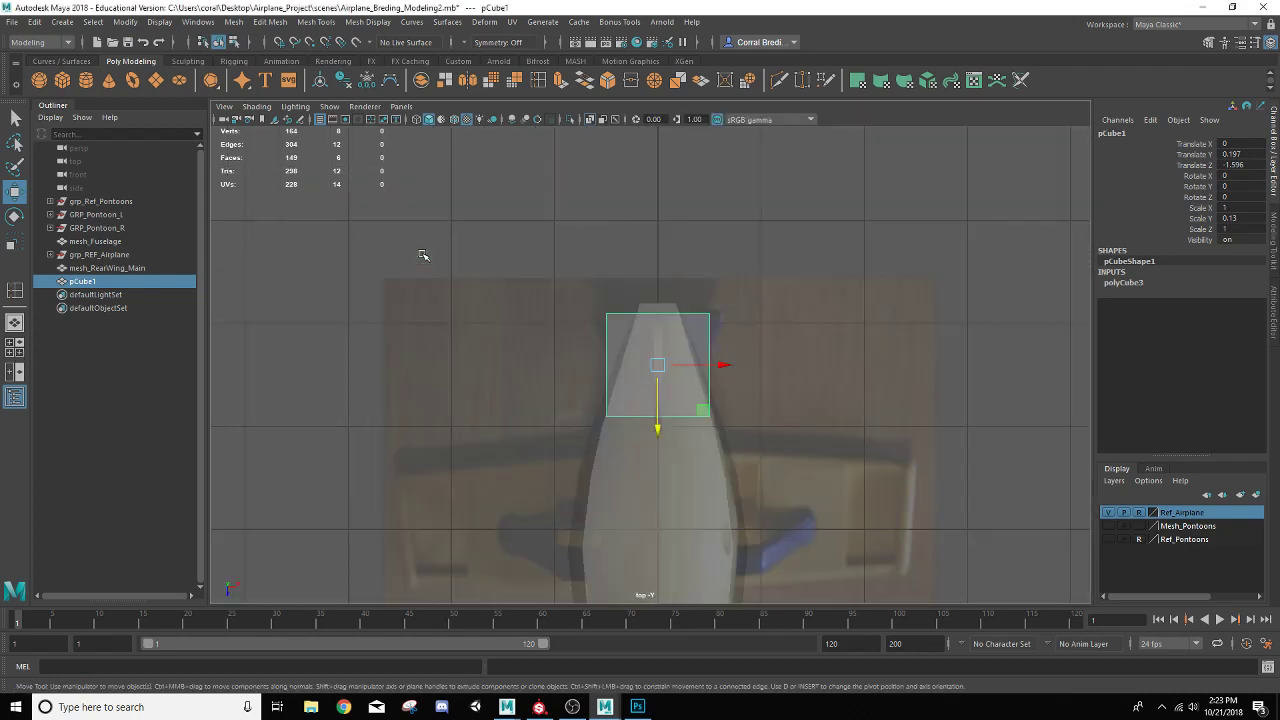
pyautogui.scroll(2, 520, 240)
pyautogui.scroll(-4, 520, 240)
pyautogui.scroll(2, 520, 240)
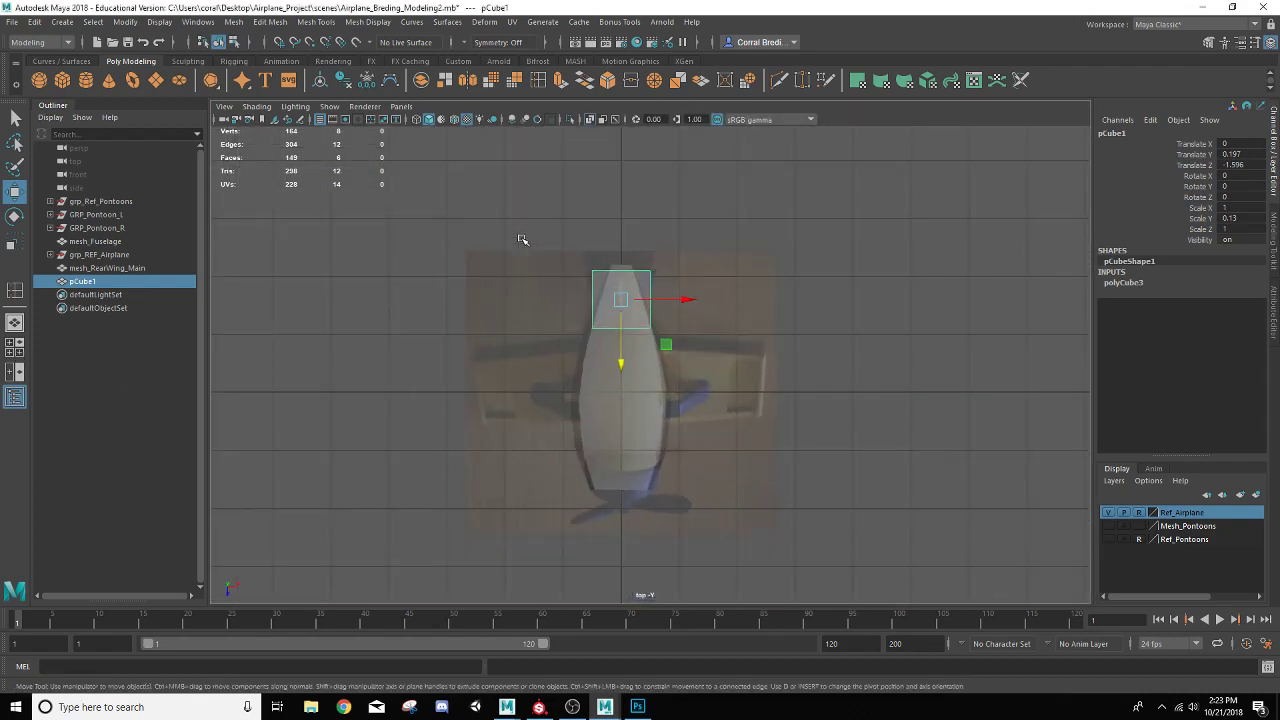
pyautogui.scroll(3, 520, 240)
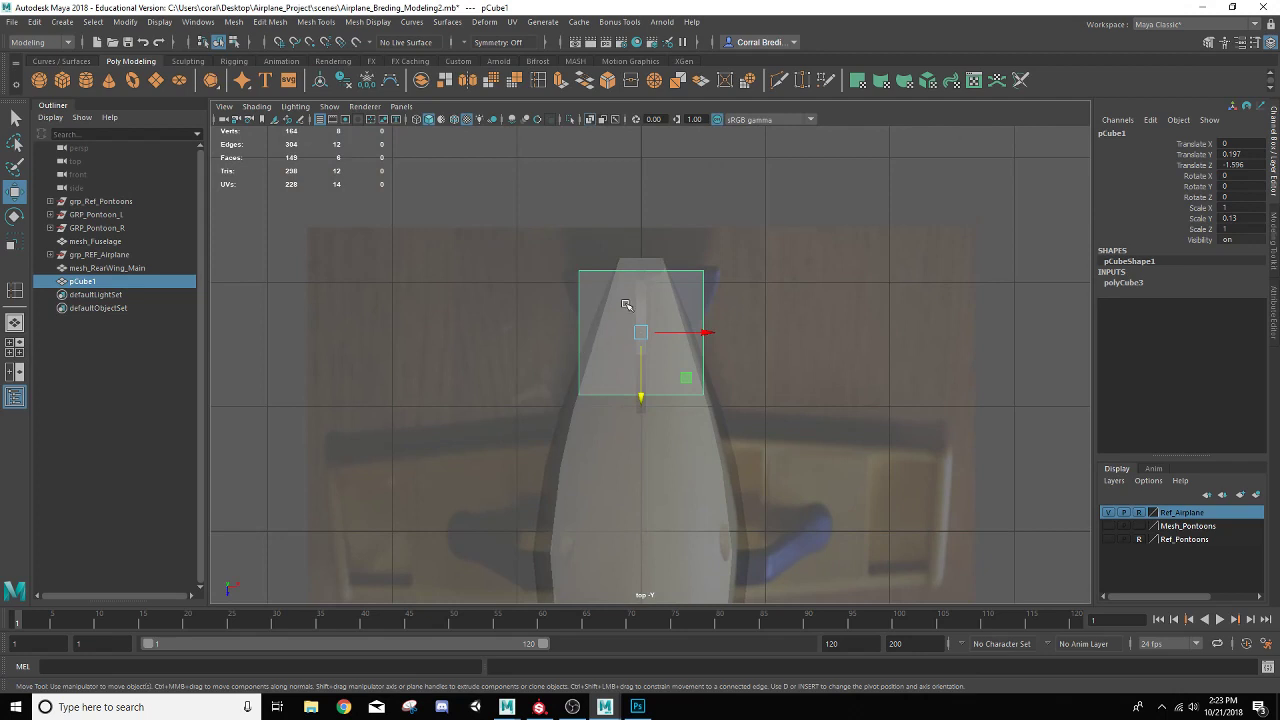
pyautogui.scroll(2, 626, 304)
pyautogui.keyDown('alt'); pyautogui.moveTo(603, 260); pyautogui.dragTo(595, 301, button='middle'); pyautogui.keyUp('alt')
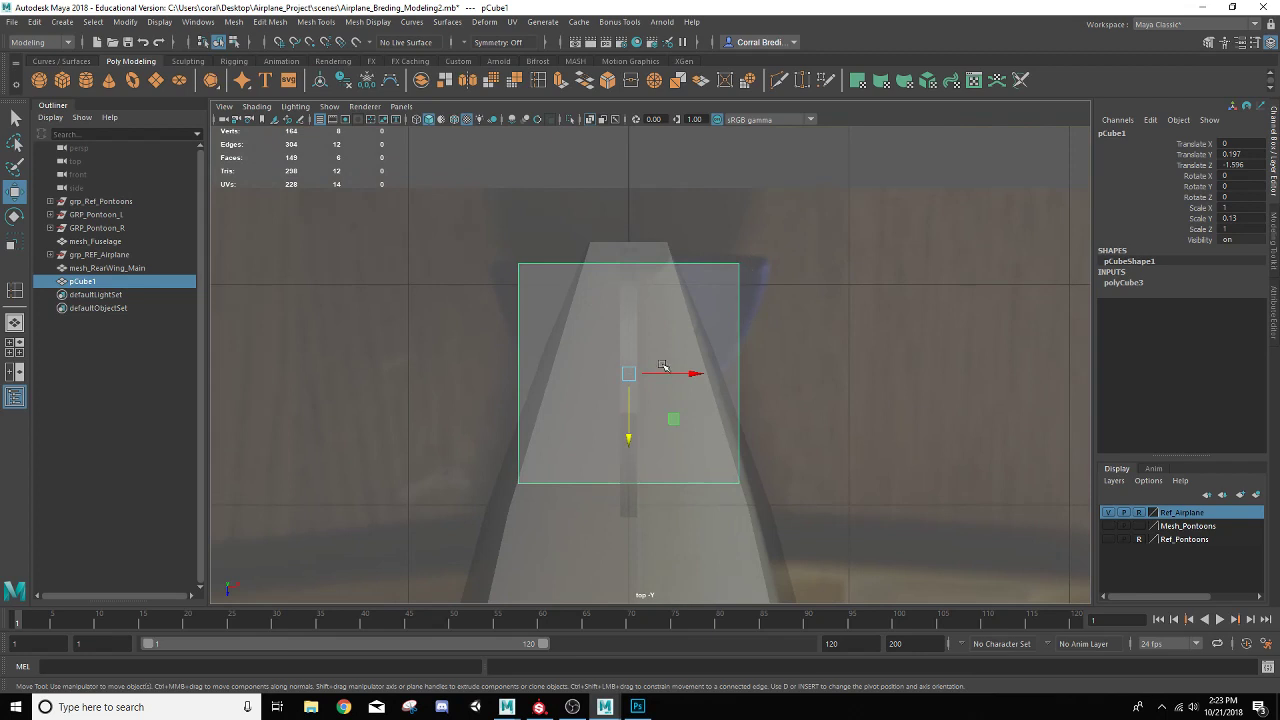
pyautogui.rightClick(736, 266)
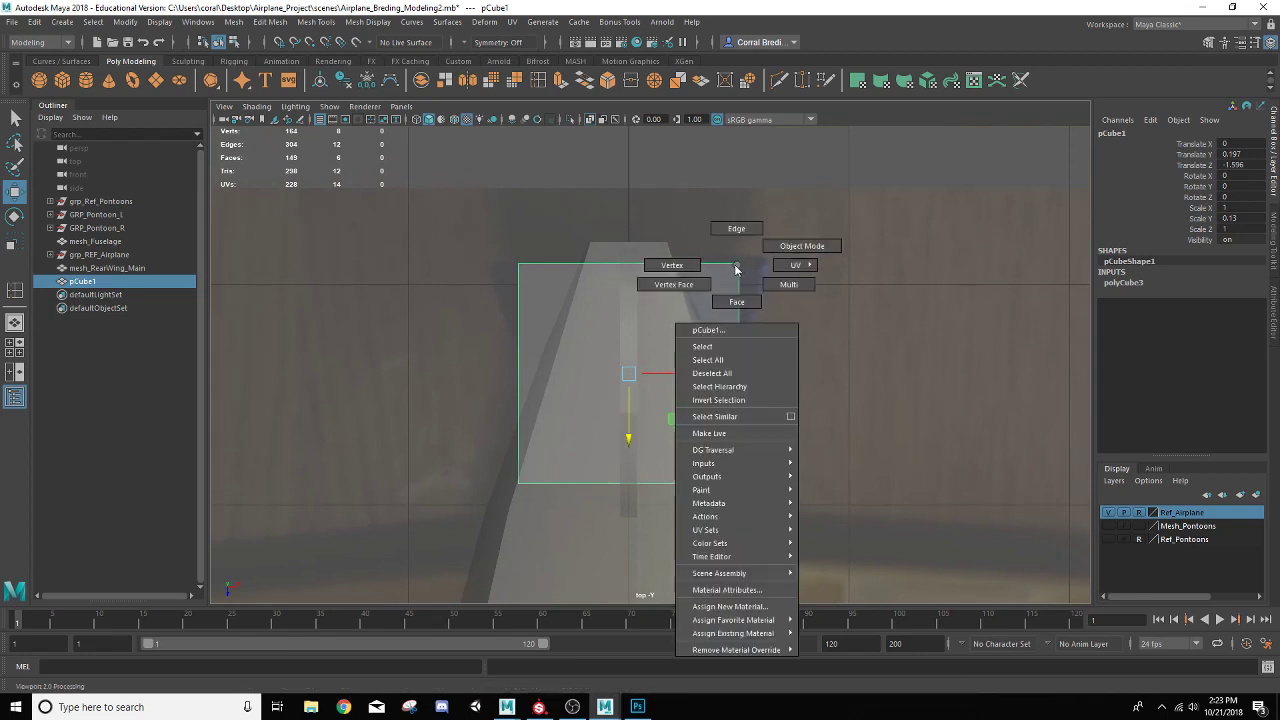
pyautogui.click(672, 265)
pyautogui.moveTo(499, 262); pyautogui.dragTo(775, 289)
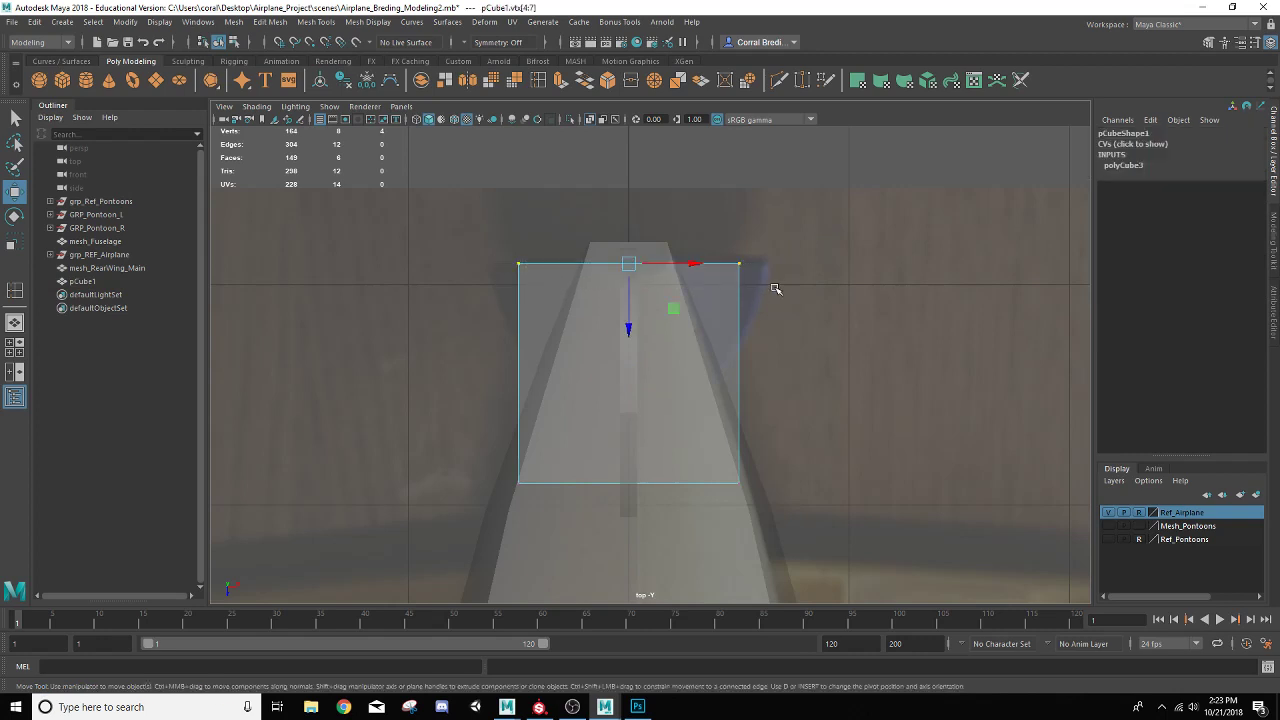
pyautogui.press('r')
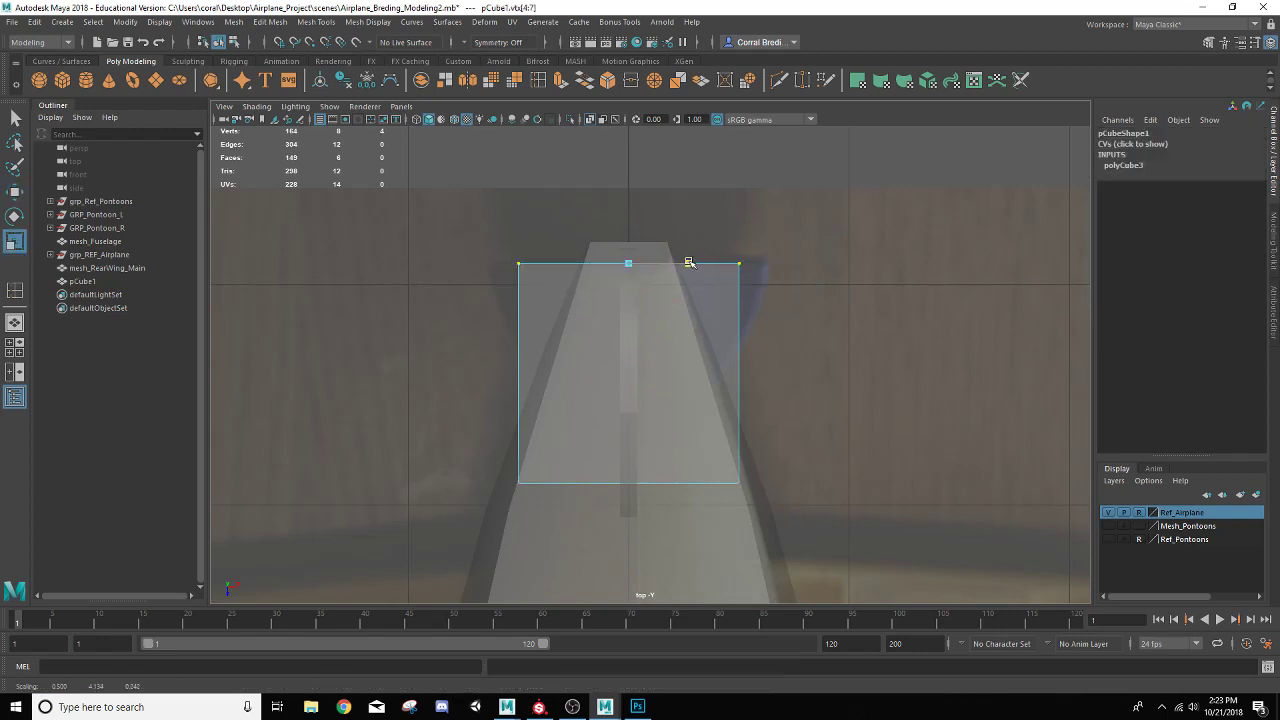
pyautogui.moveTo(688, 263); pyautogui.dragTo(703, 260)
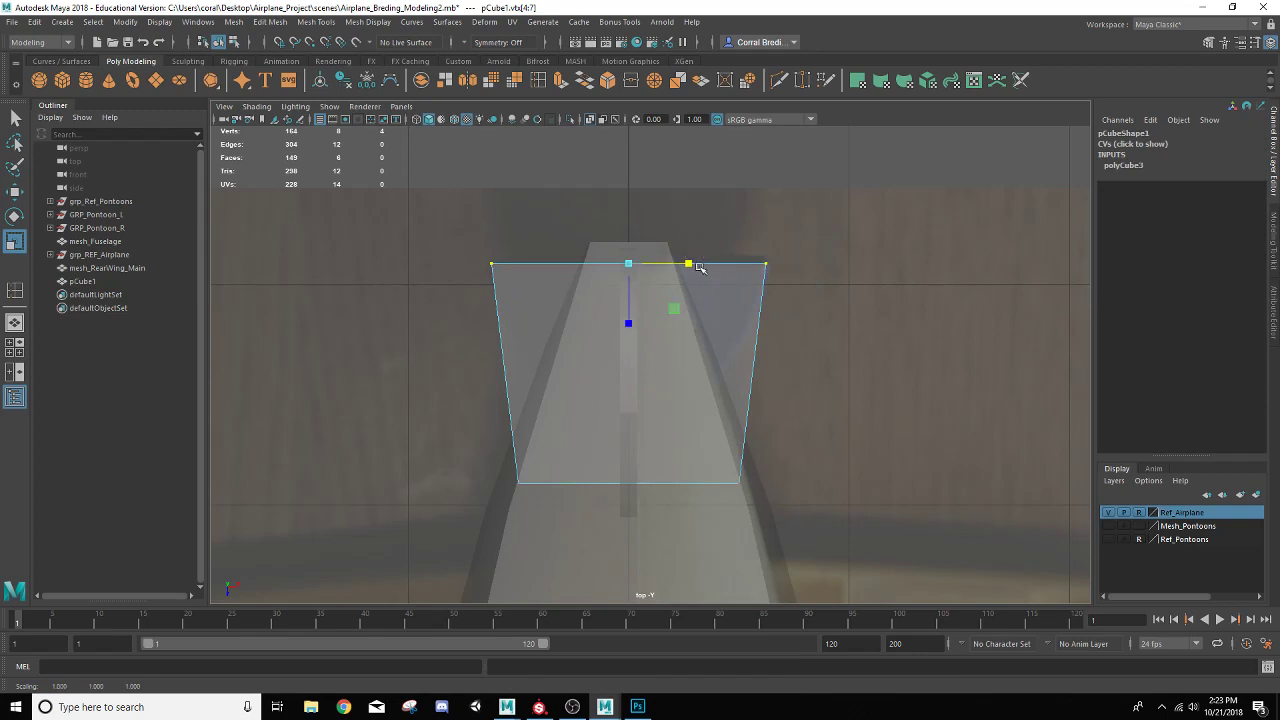
# Narrow the slab's front-edge vertices to about 0.4 in X and move them rearward, tapering it like the reference tailplane.
pyautogui.moveTo(486, 458); pyautogui.dragTo(778, 557)
pyautogui.moveTo(689, 486); pyautogui.dragTo(648, 483)
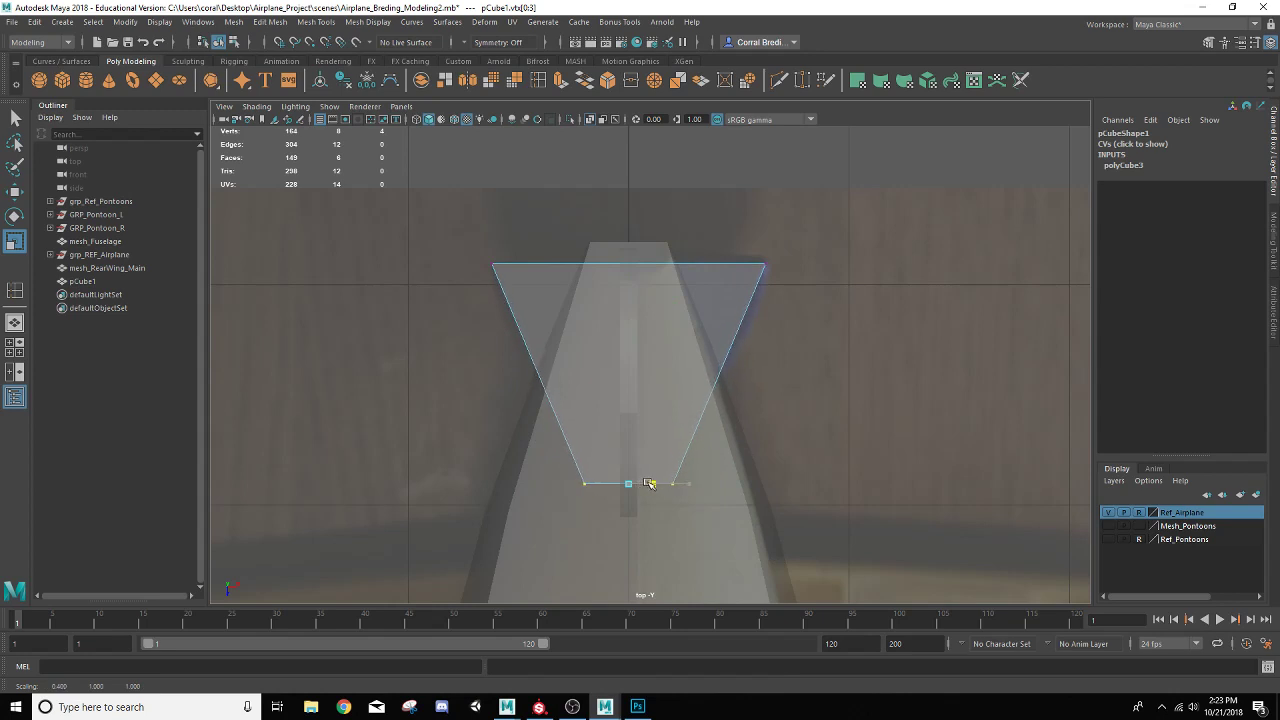
pyautogui.press('w')
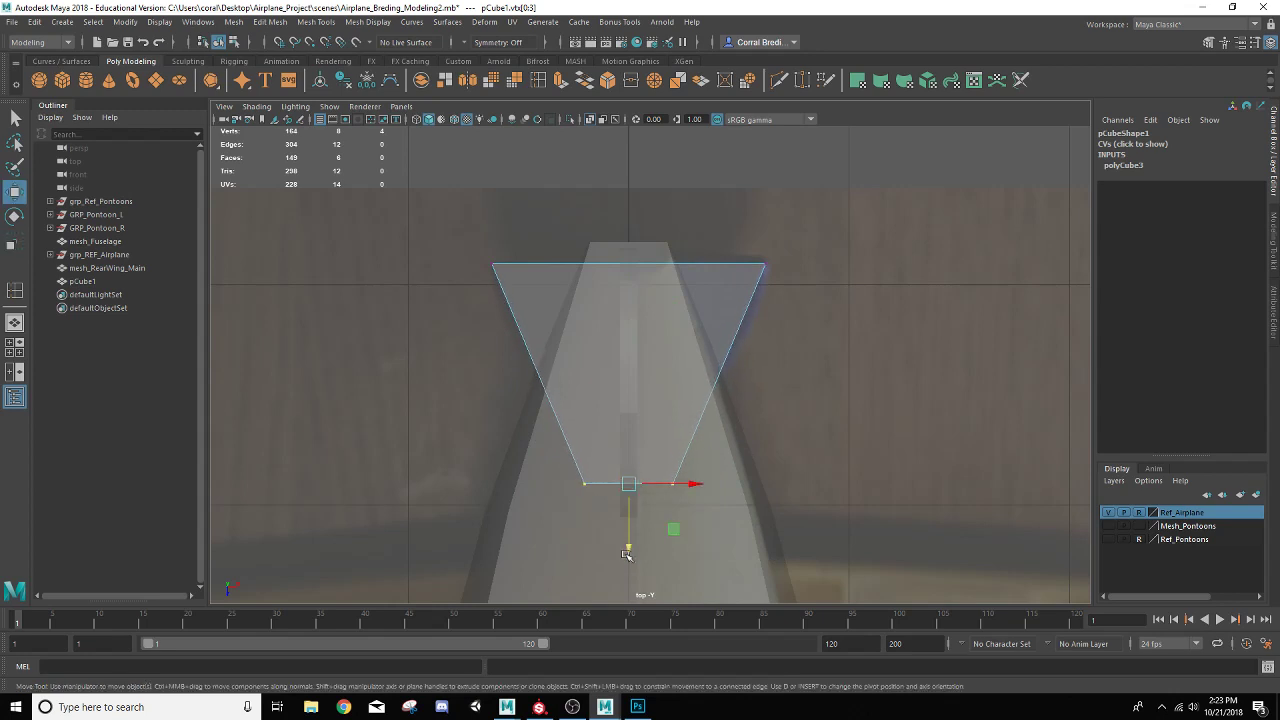
pyautogui.moveTo(626, 554); pyautogui.dragTo(643, 513)
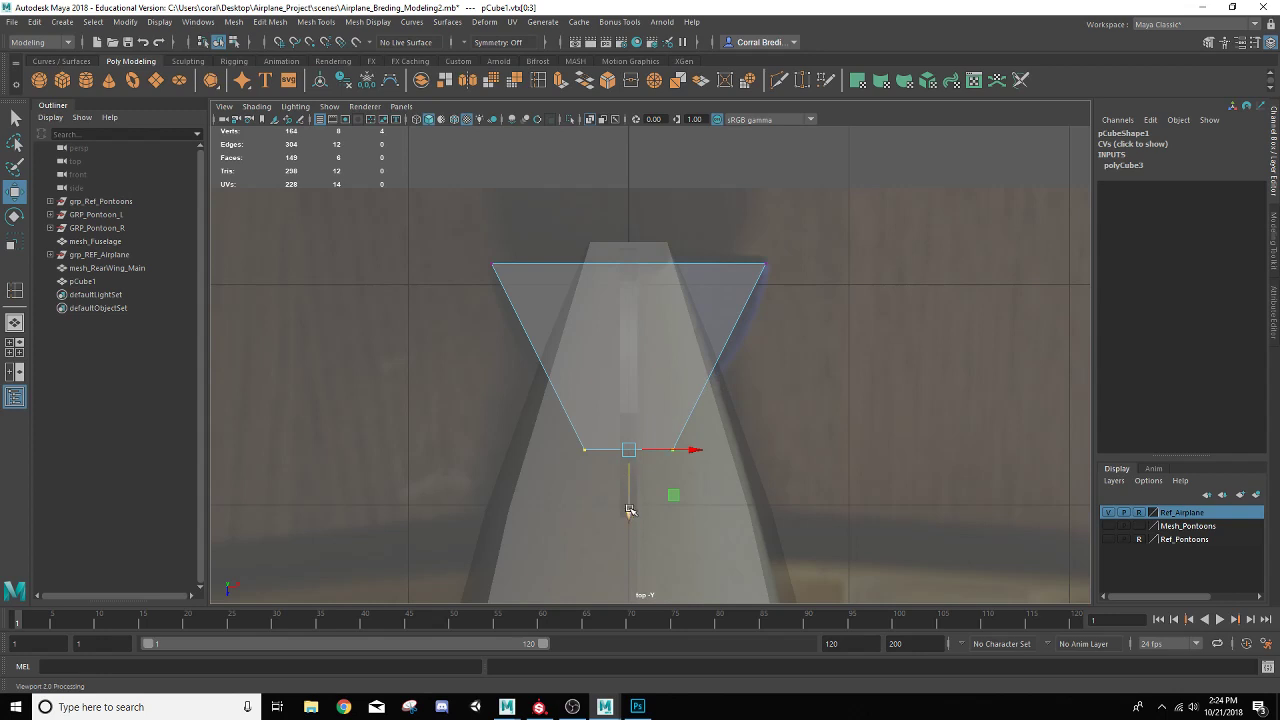
pyautogui.moveTo(629, 511); pyautogui.dragTo(629, 494)
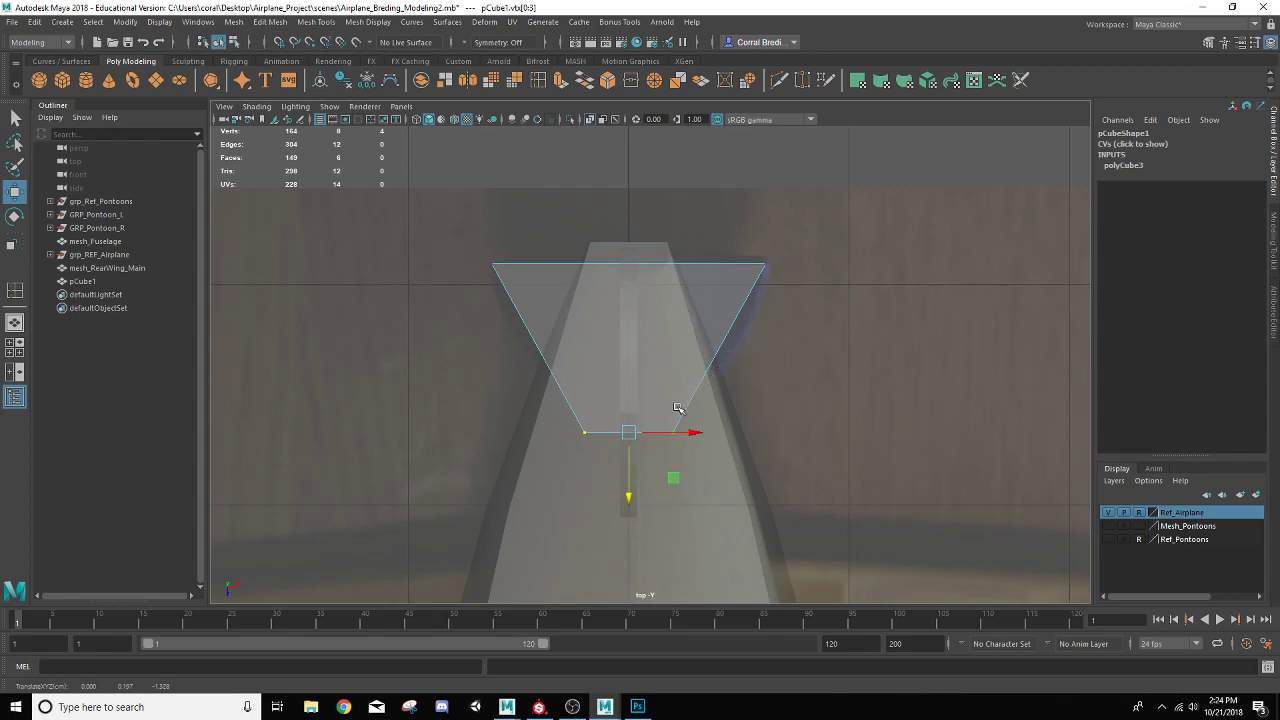
pyautogui.moveTo(627, 472); pyautogui.dragTo(628, 467)
# Move the slab's front-edge vertices further rearward and widen them to the fuselage sides, following the reference tailplane's slanted edges.
pyautogui.keyDown('alt'); pyautogui.moveTo(651, 425); pyautogui.dragTo(645, 421); pyautogui.keyUp('alt')
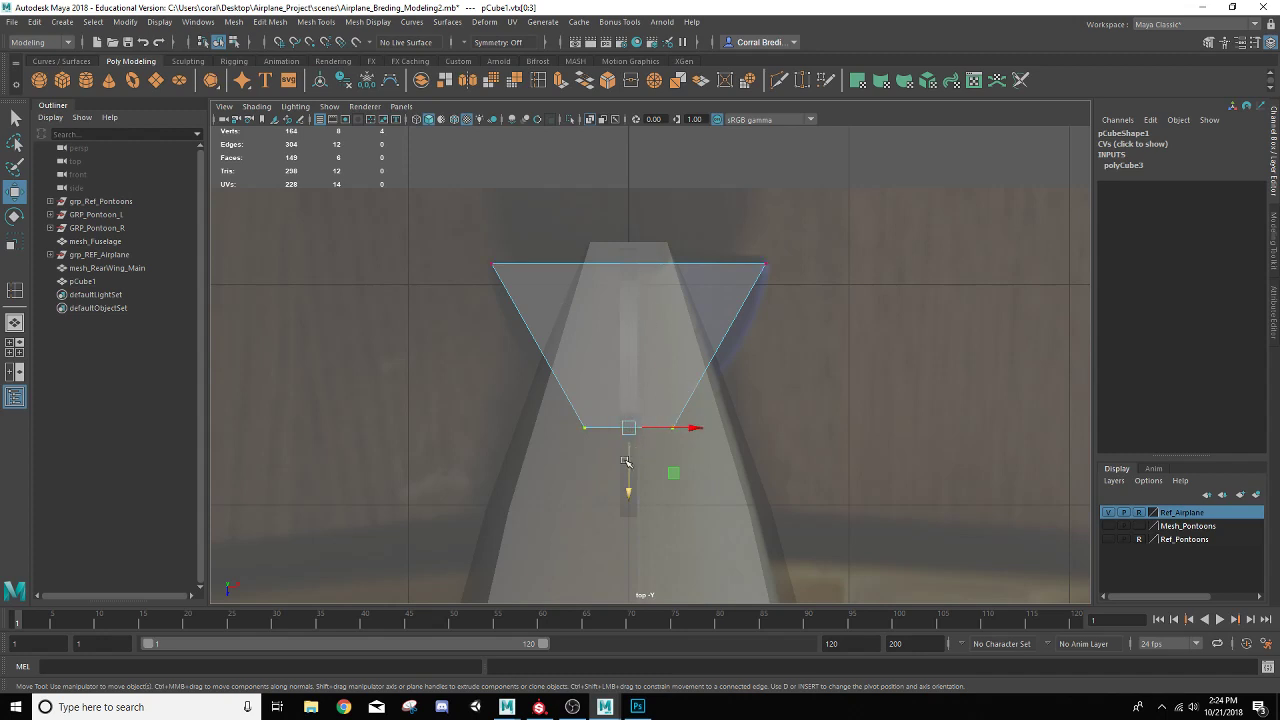
pyautogui.moveTo(629, 461); pyautogui.dragTo(633, 408)
pyautogui.press('r')
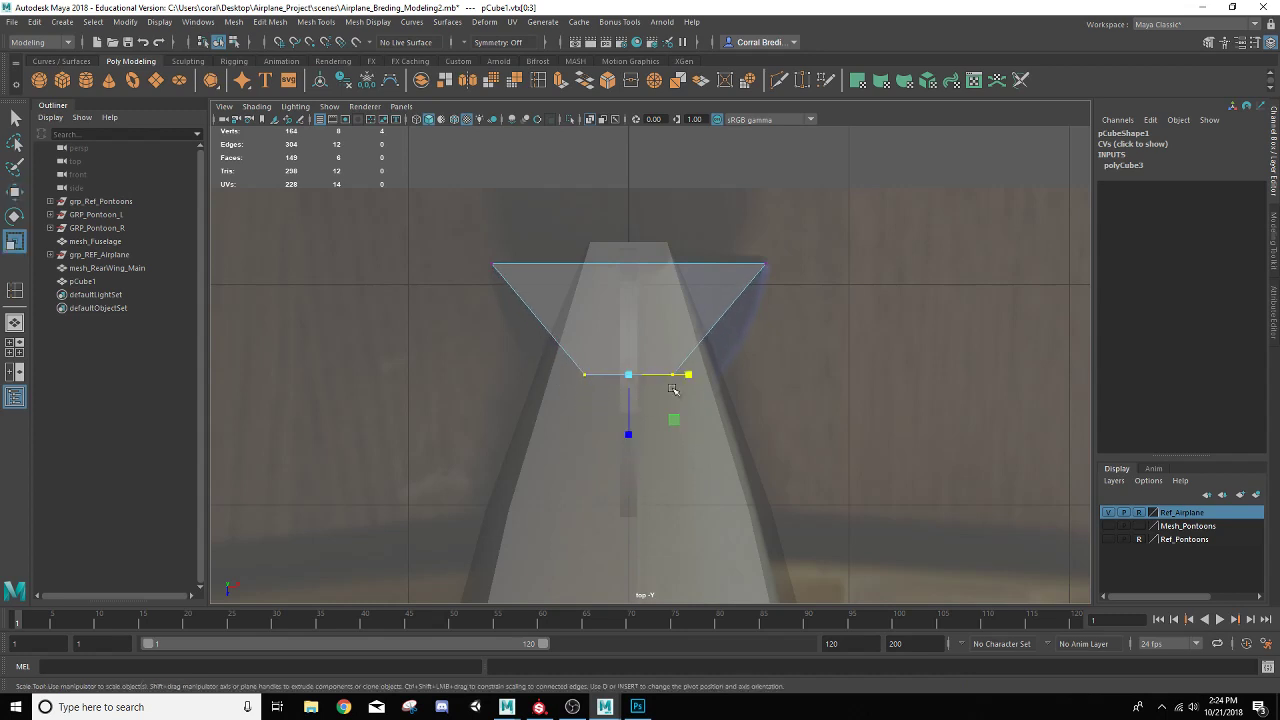
pyautogui.moveTo(686, 375); pyautogui.dragTo(745, 371)
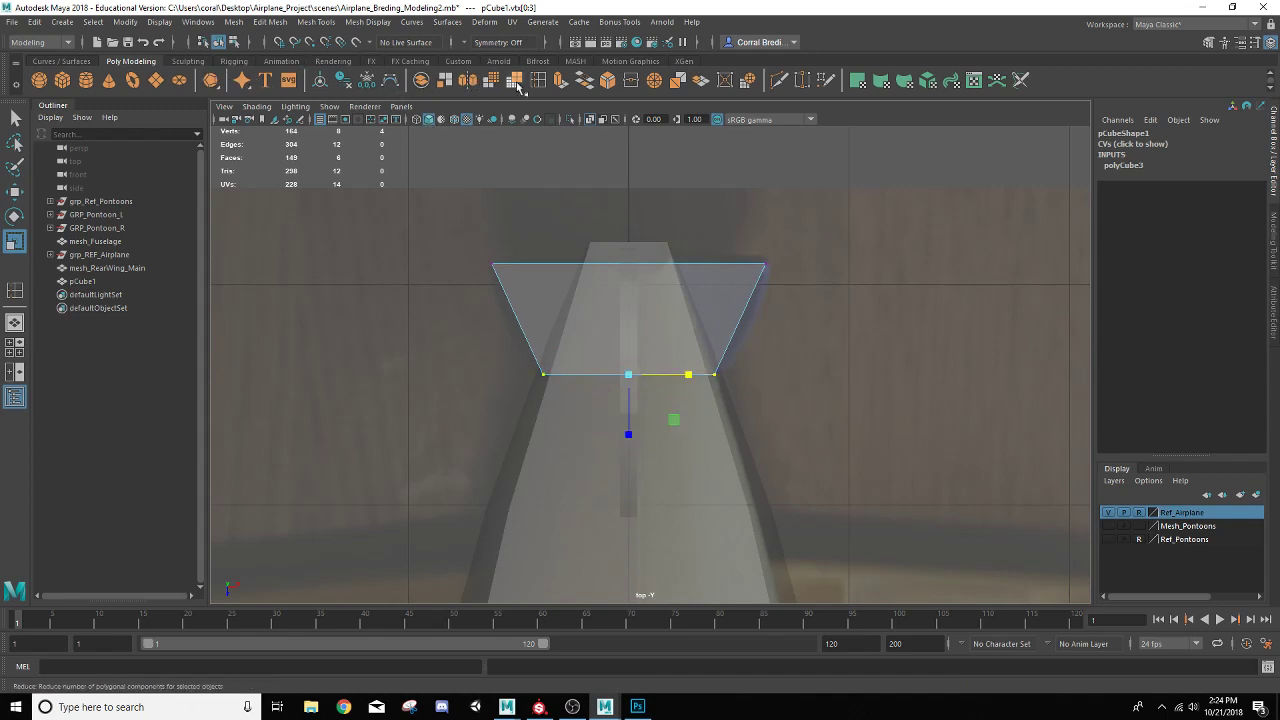
# Insert two evenly spaced edge loops running front to back through the tailplane slab, using the multiple edge loops option.
pyautogui.doubleClick(559, 80)
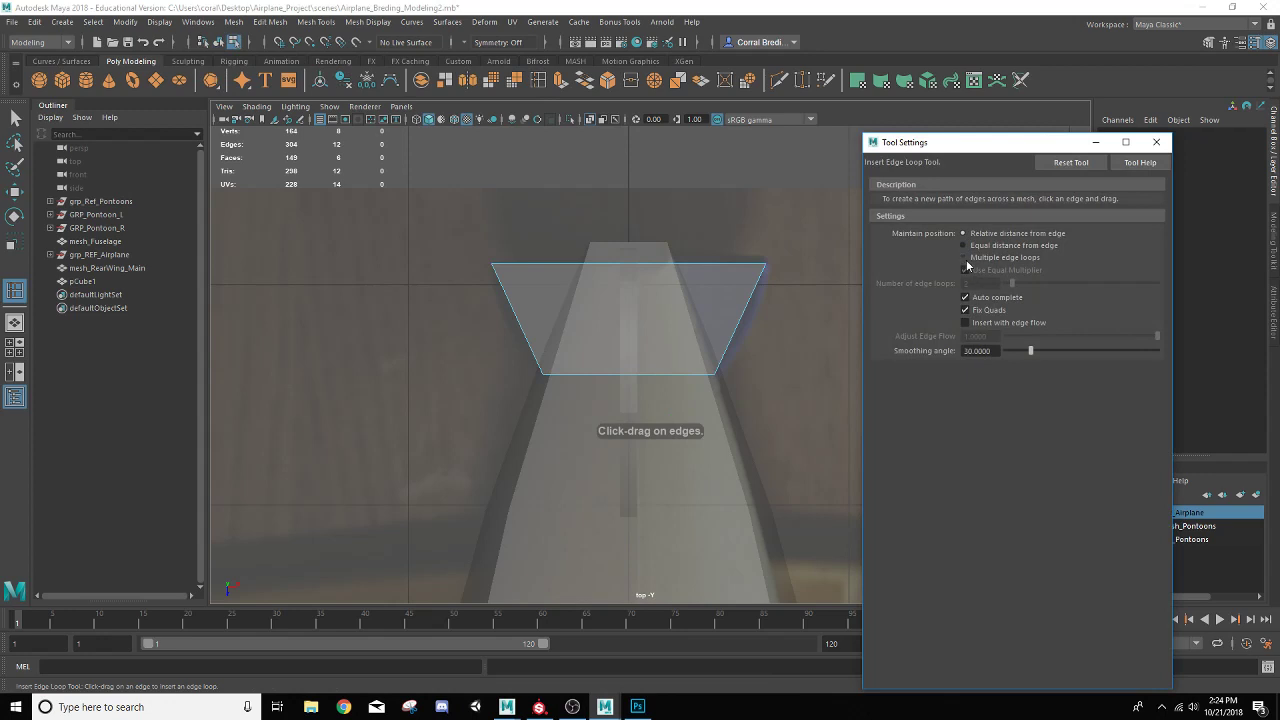
pyautogui.click(1156, 142)
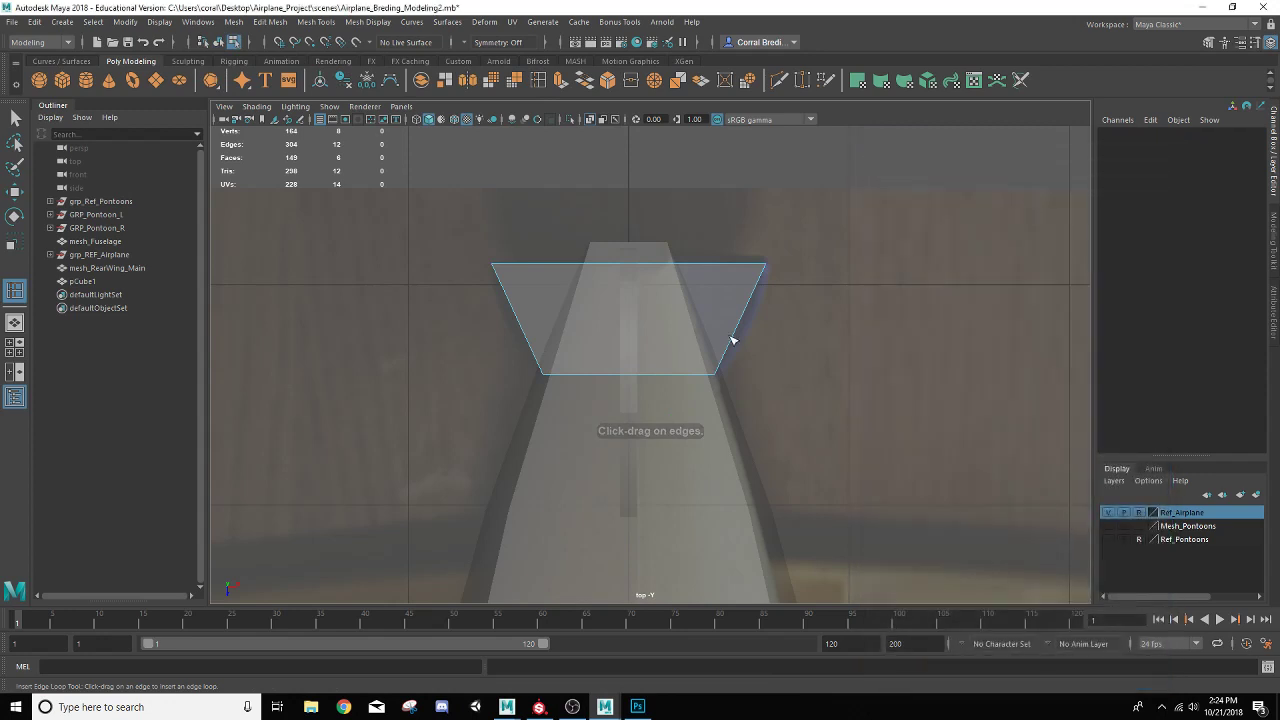
pyautogui.click(676, 376)
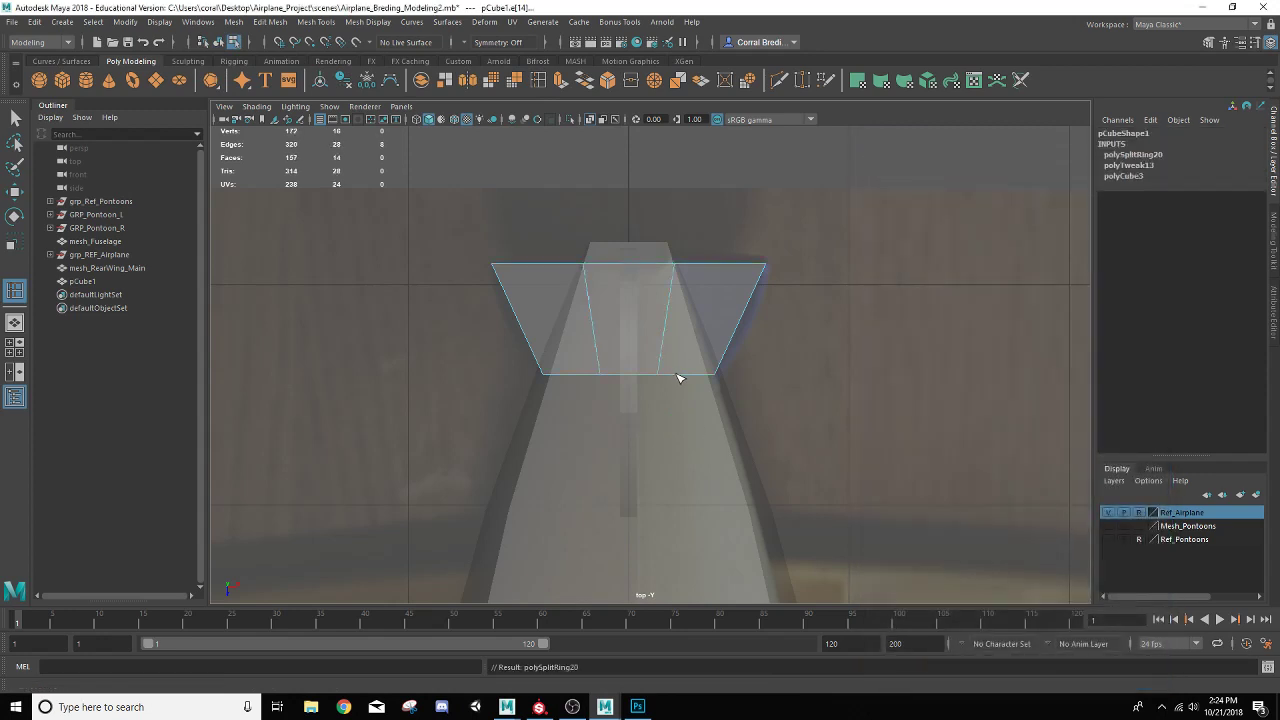
# Move the two inner front-edge vertices of the tailplane forward along Z, so its front edge projects over the fuselage.
pyautogui.press('q')
pyautogui.moveTo(676, 376); pyautogui.dragTo(606, 309, button='right')
pyautogui.hotkey('ctrl', 'z')
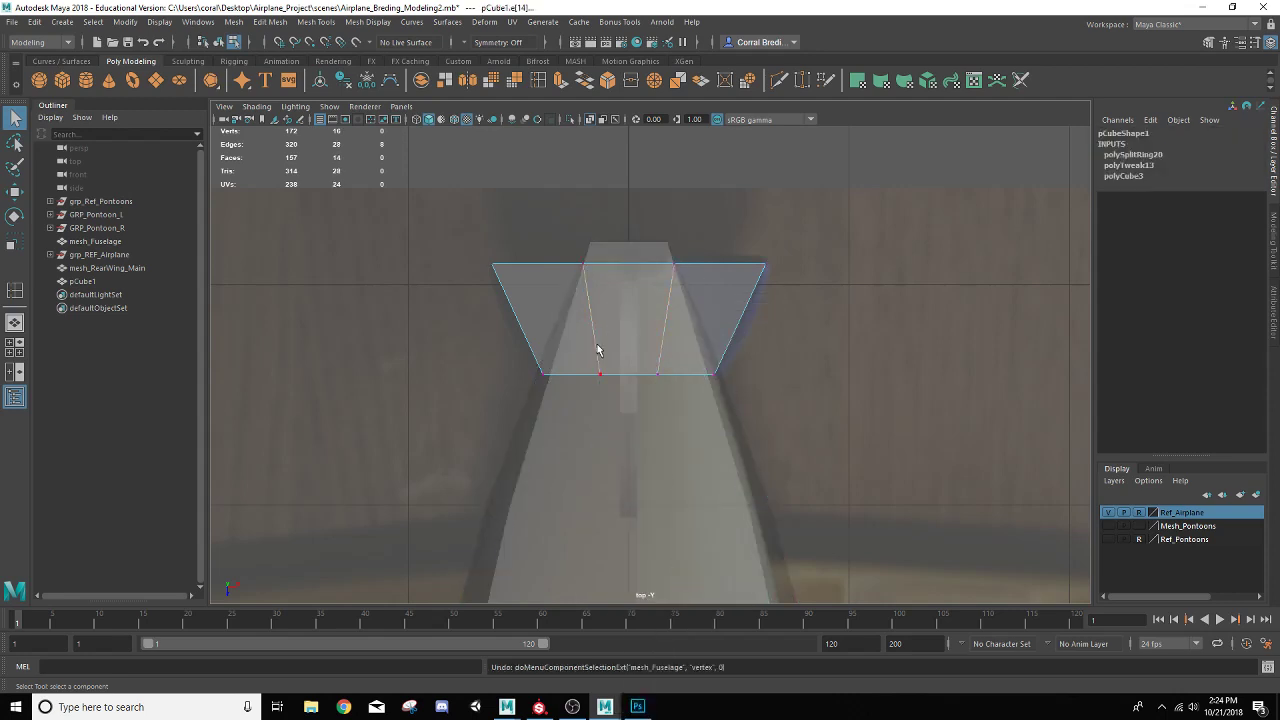
pyautogui.moveTo(593, 357); pyautogui.dragTo(612, 483)
pyautogui.press('w')
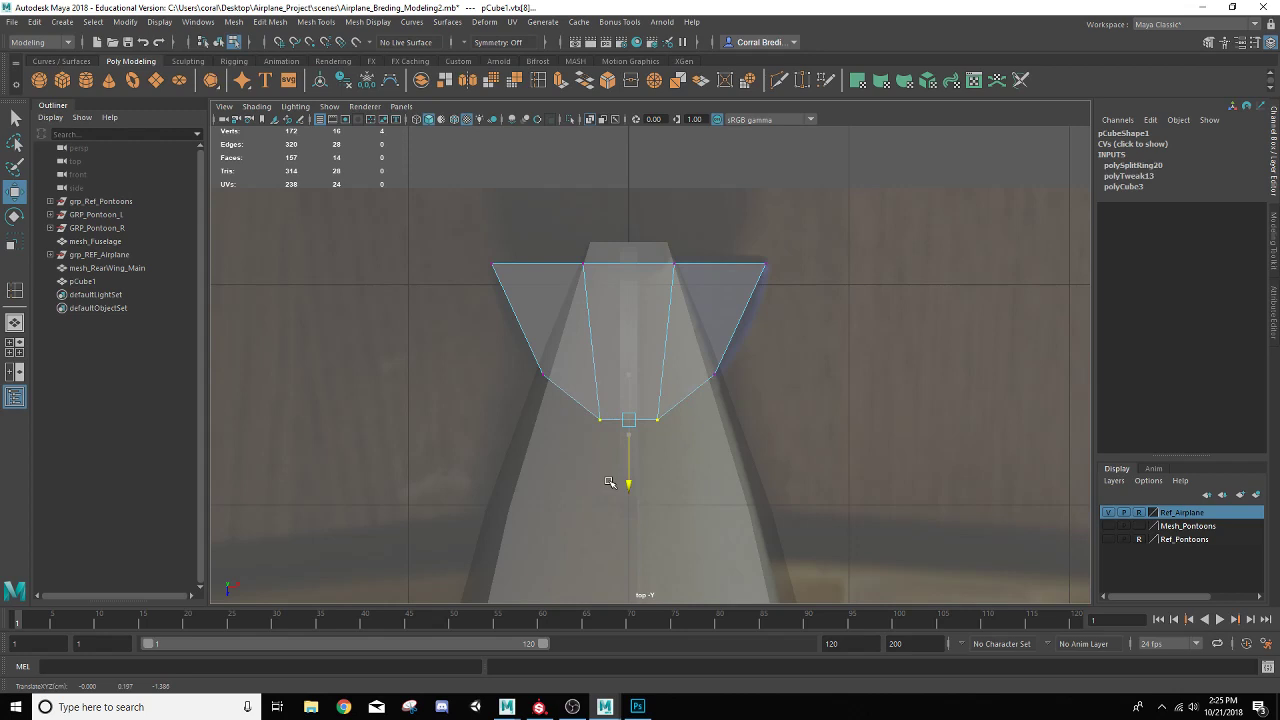
pyautogui.moveTo(609, 483); pyautogui.dragTo(611, 477)
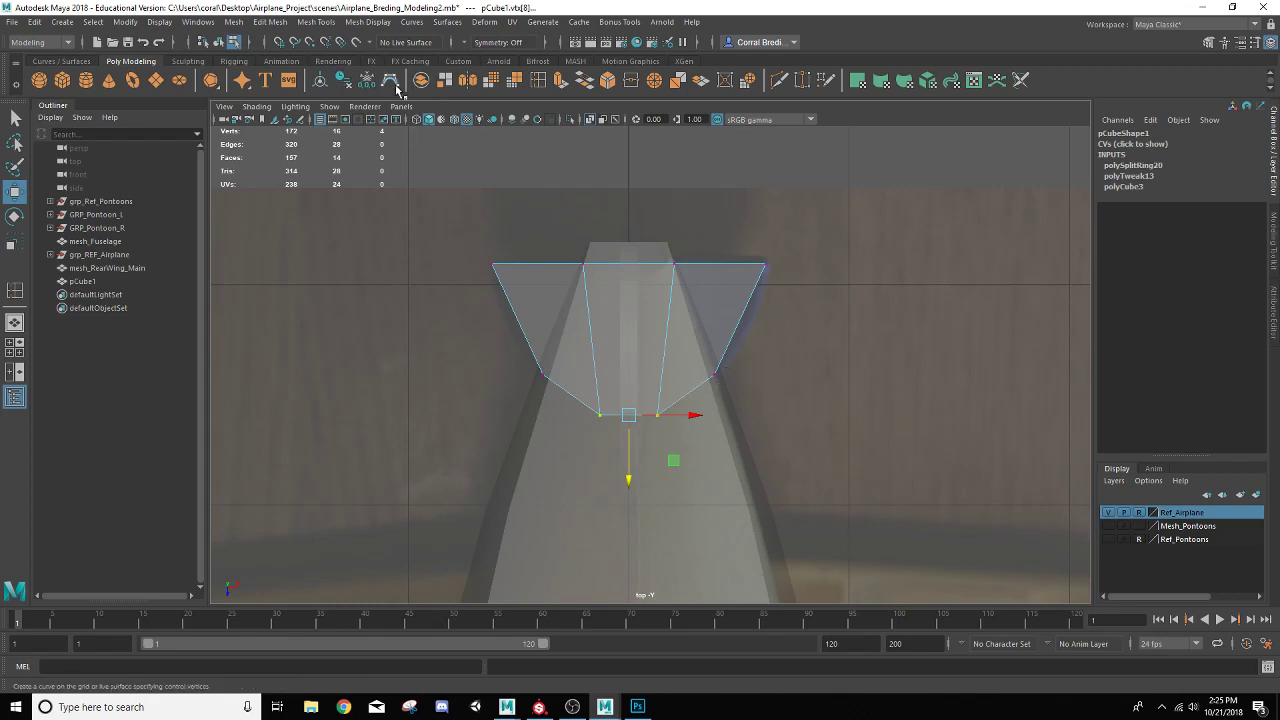
# Insert two evenly spaced edge loops across the tailplane's span, plus one equal-distance edge loop through each outer section.
pyautogui.doubleClick(15, 292)
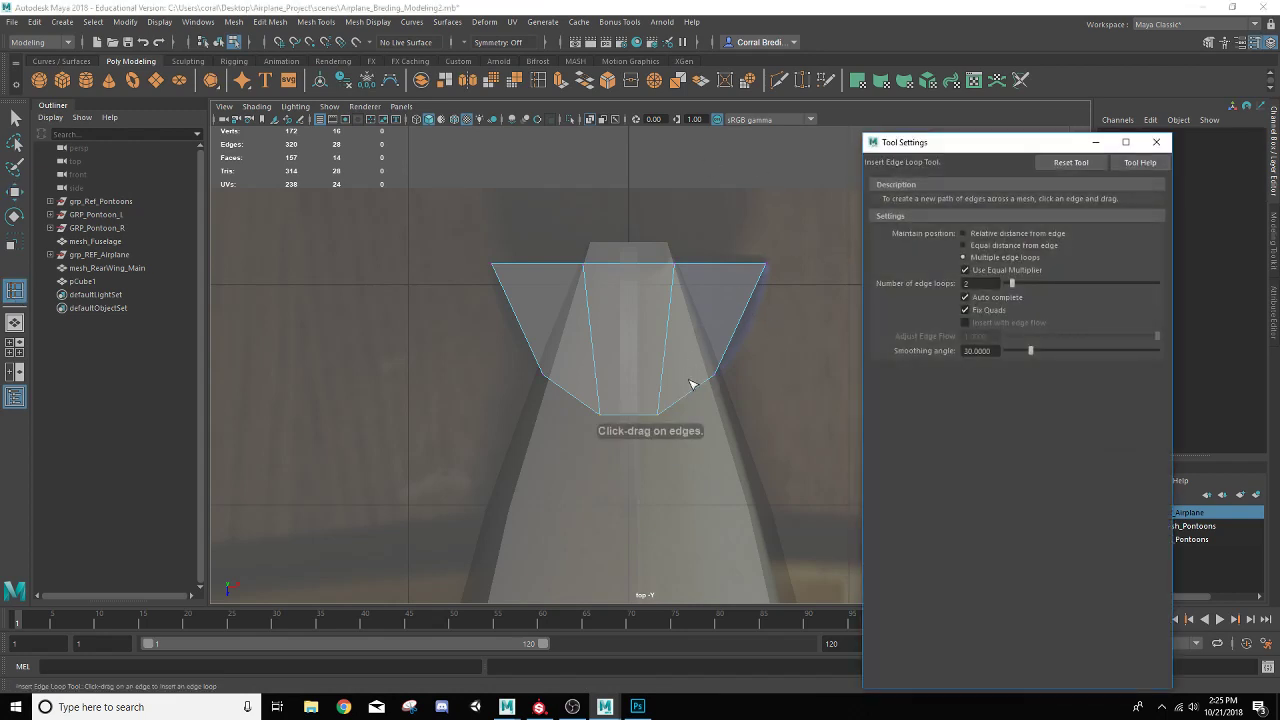
pyautogui.click(747, 312)
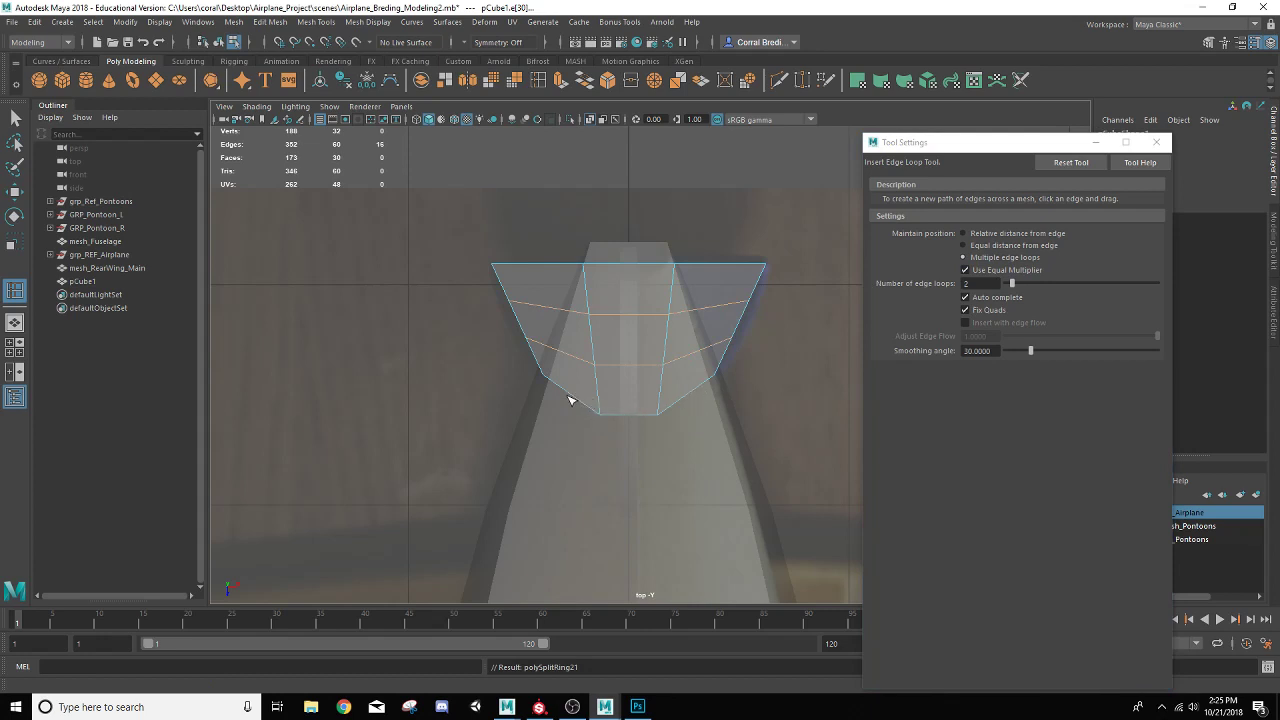
pyautogui.click(965, 245)
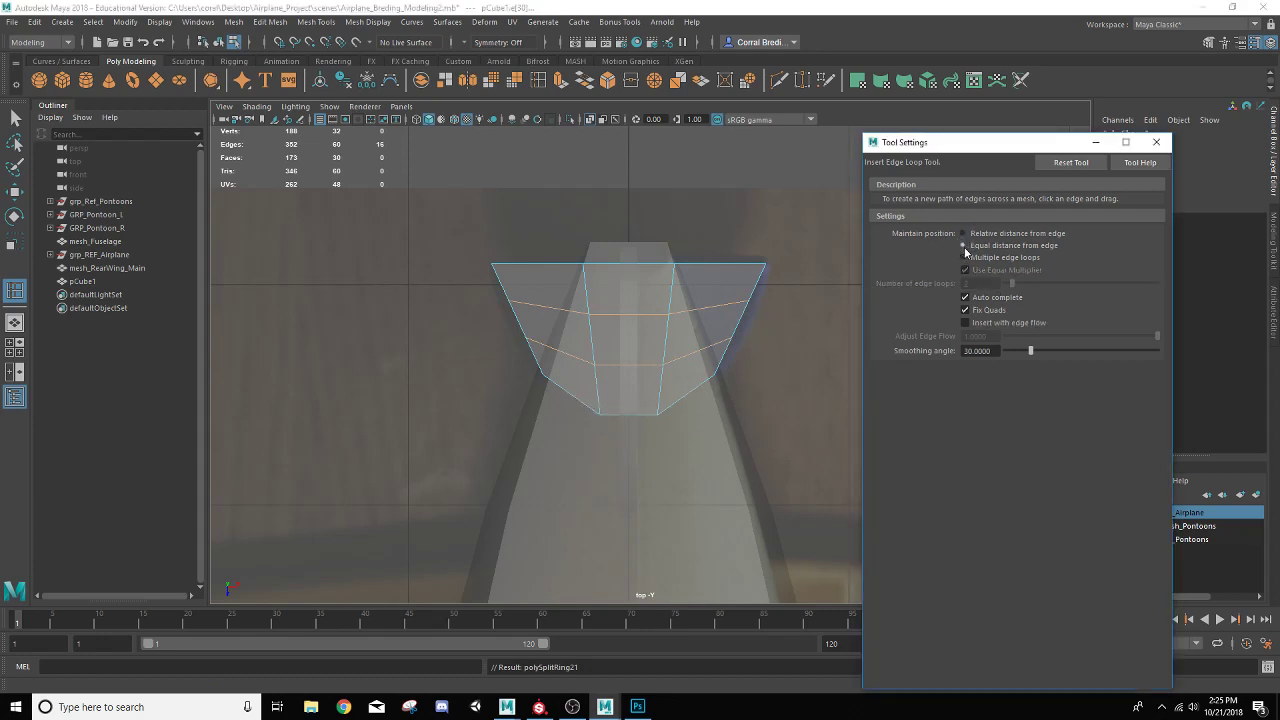
pyautogui.moveTo(697, 390); pyautogui.dragTo(691, 394)
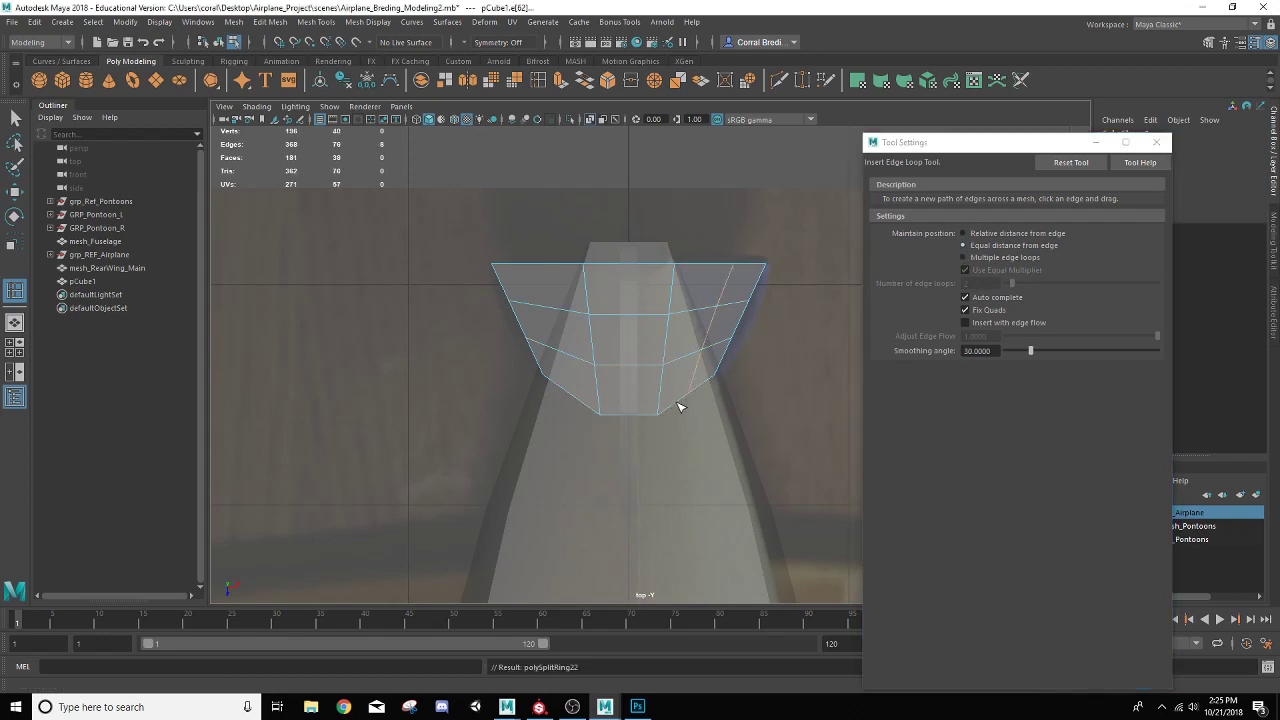
pyautogui.click(576, 396)
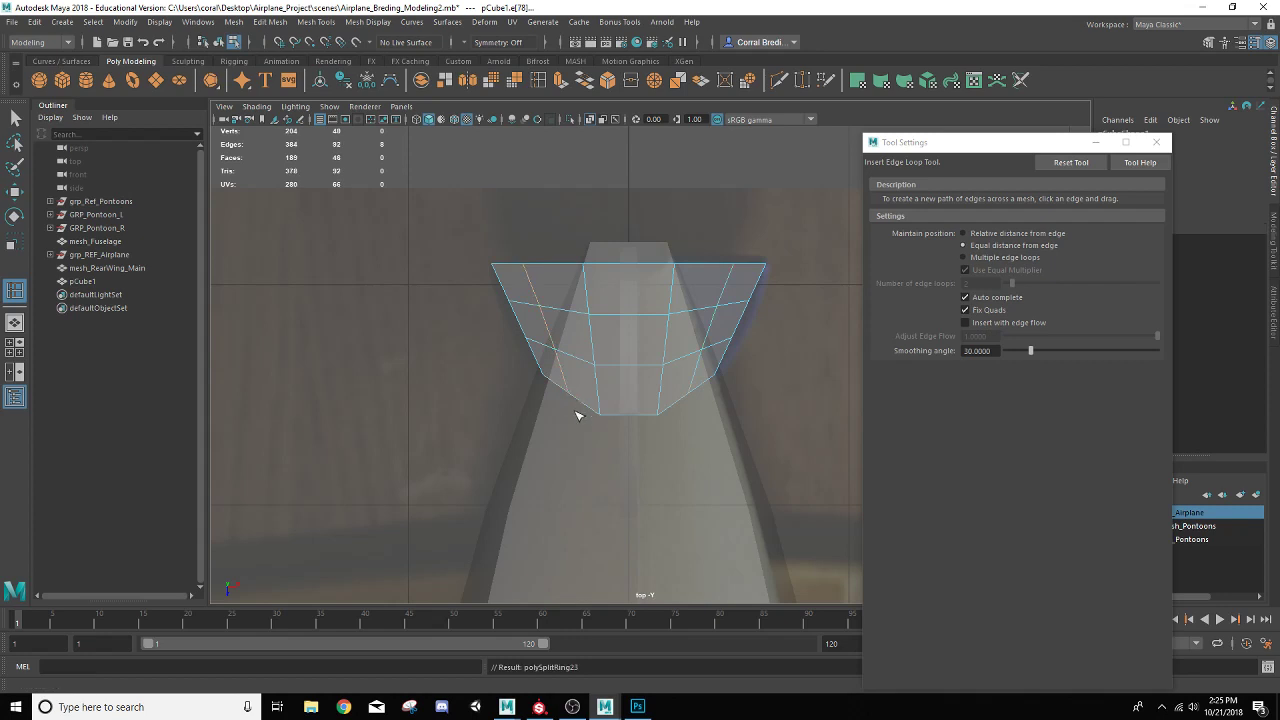
pyautogui.click(1157, 143)
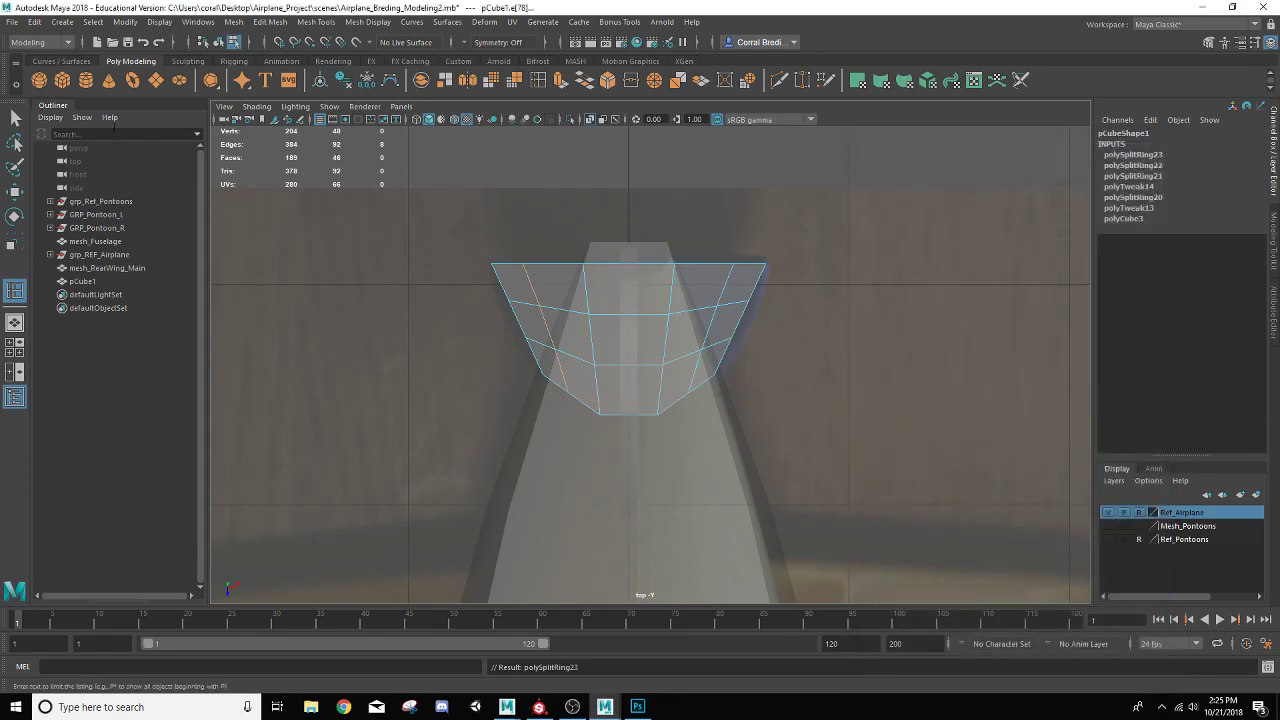
# Move the front vertices of the two outer edge loops slightly forward together to round the tailplane's front edge.
pyautogui.click(15, 117)
pyautogui.moveTo(528, 270); pyautogui.dragTo(460, 274, button='right')
pyautogui.click(690, 405)
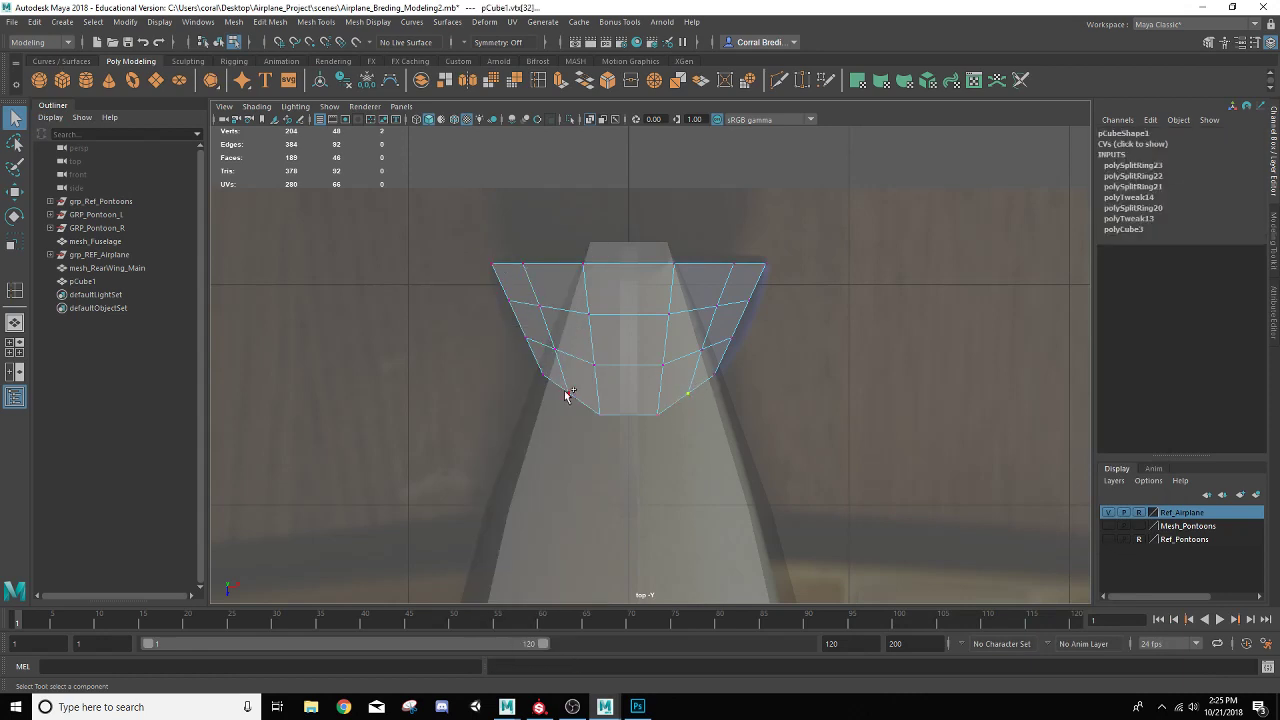
pyautogui.keyDown('shift'); pyautogui.click(572, 403); pyautogui.keyUp('shift')
pyautogui.press('w')
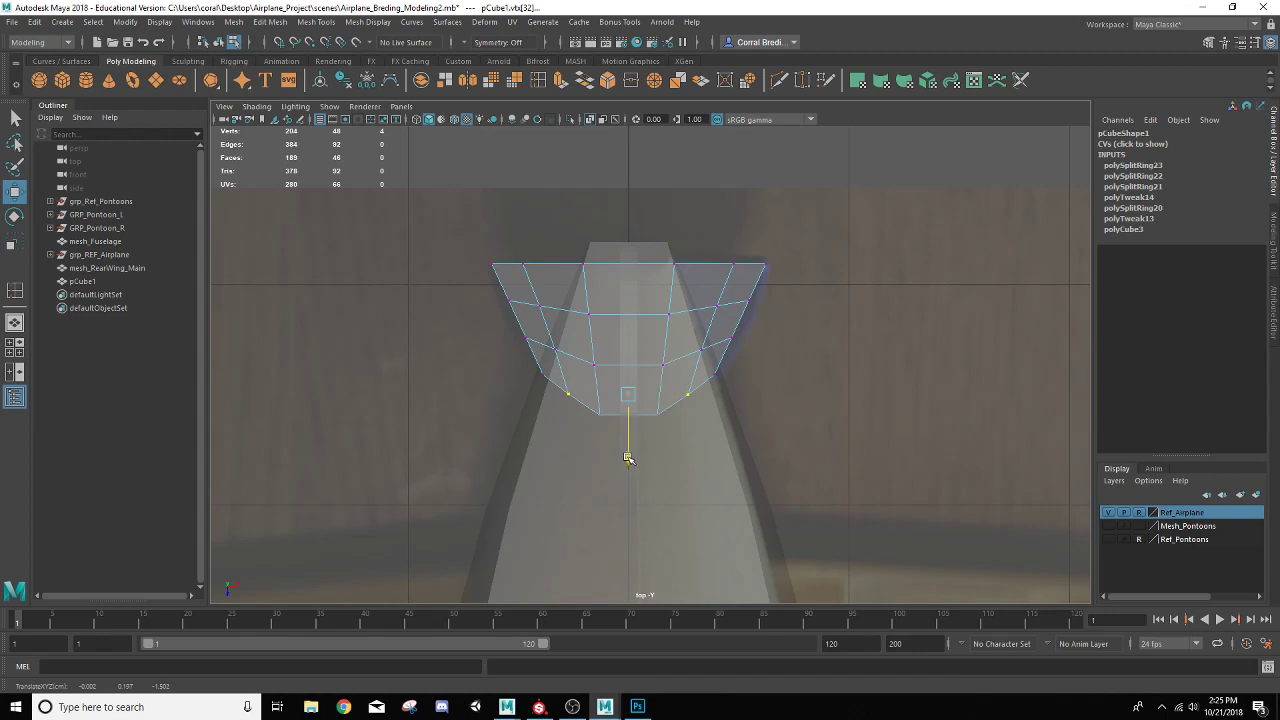
pyautogui.moveTo(628, 458); pyautogui.dragTo(628, 461)
# Scale the two intermediate vertex pairs on the tailplane's side edges outward in X to round its sides.
pyautogui.click(731, 338)
pyautogui.keyDown('shift'); pyautogui.click(527, 339); pyautogui.keyUp('shift')
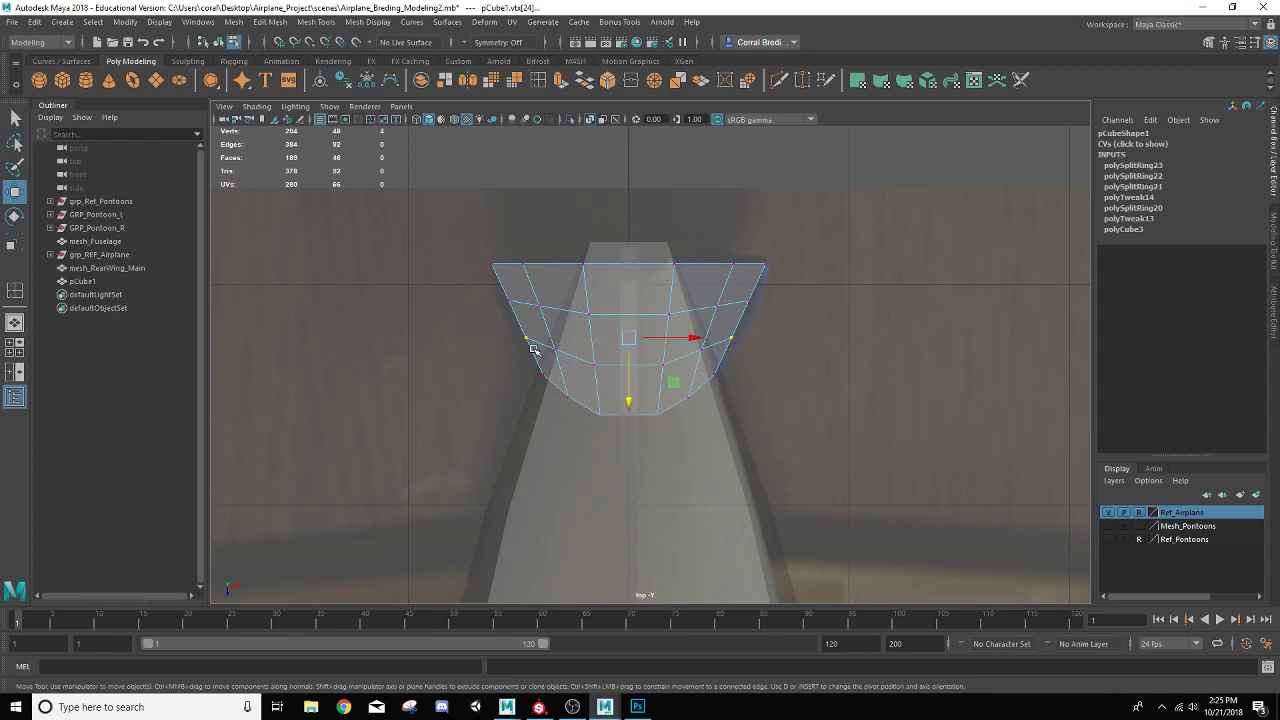
pyautogui.press('r')
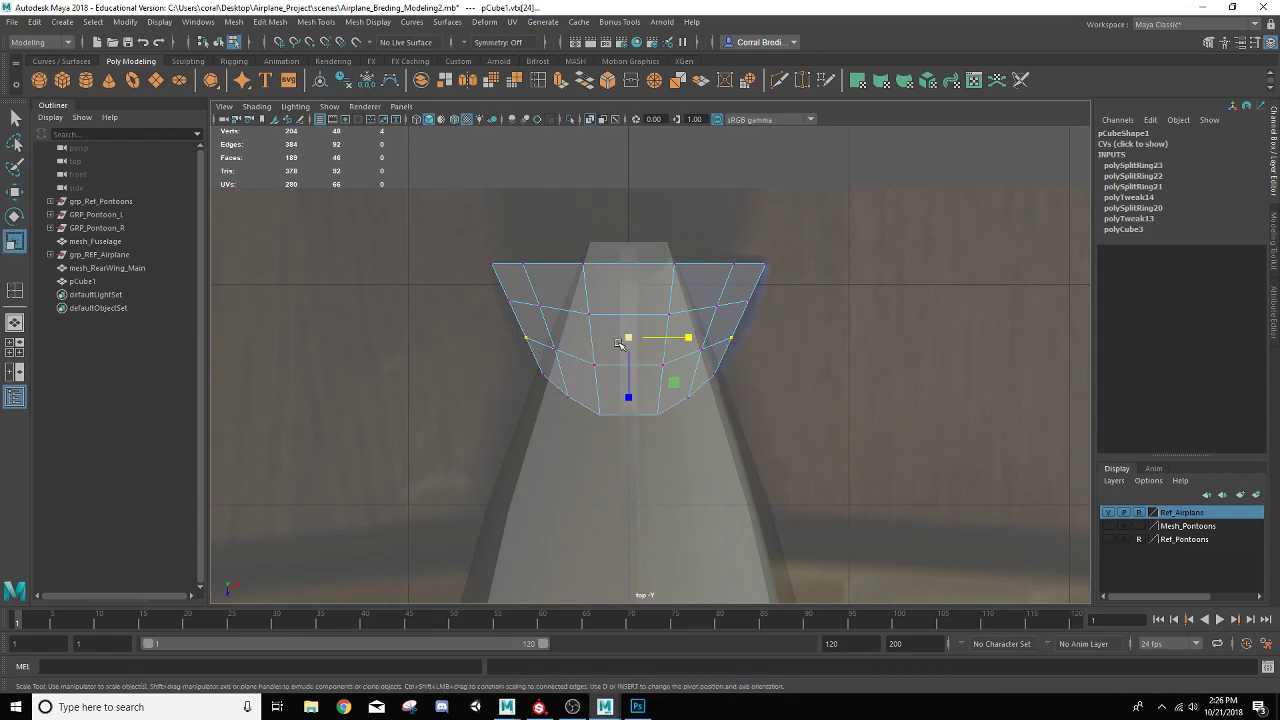
pyautogui.moveTo(688, 341); pyautogui.dragTo(694, 341)
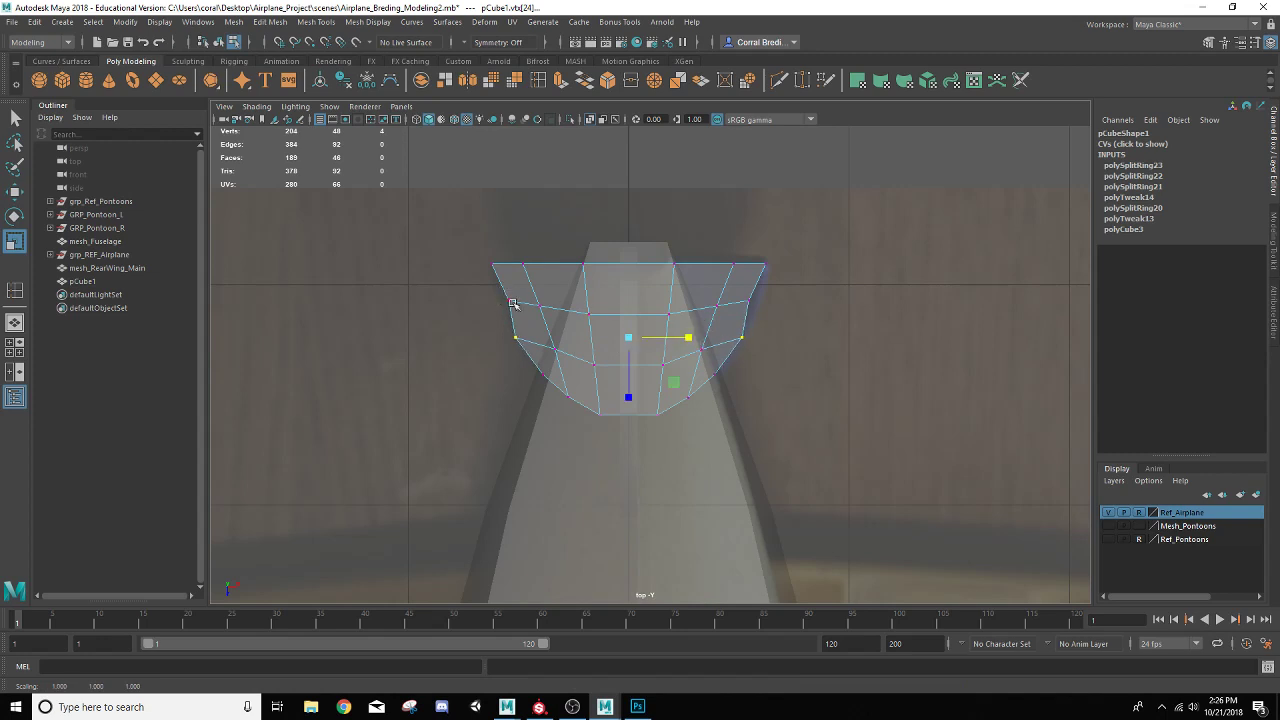
pyautogui.click(748, 300)
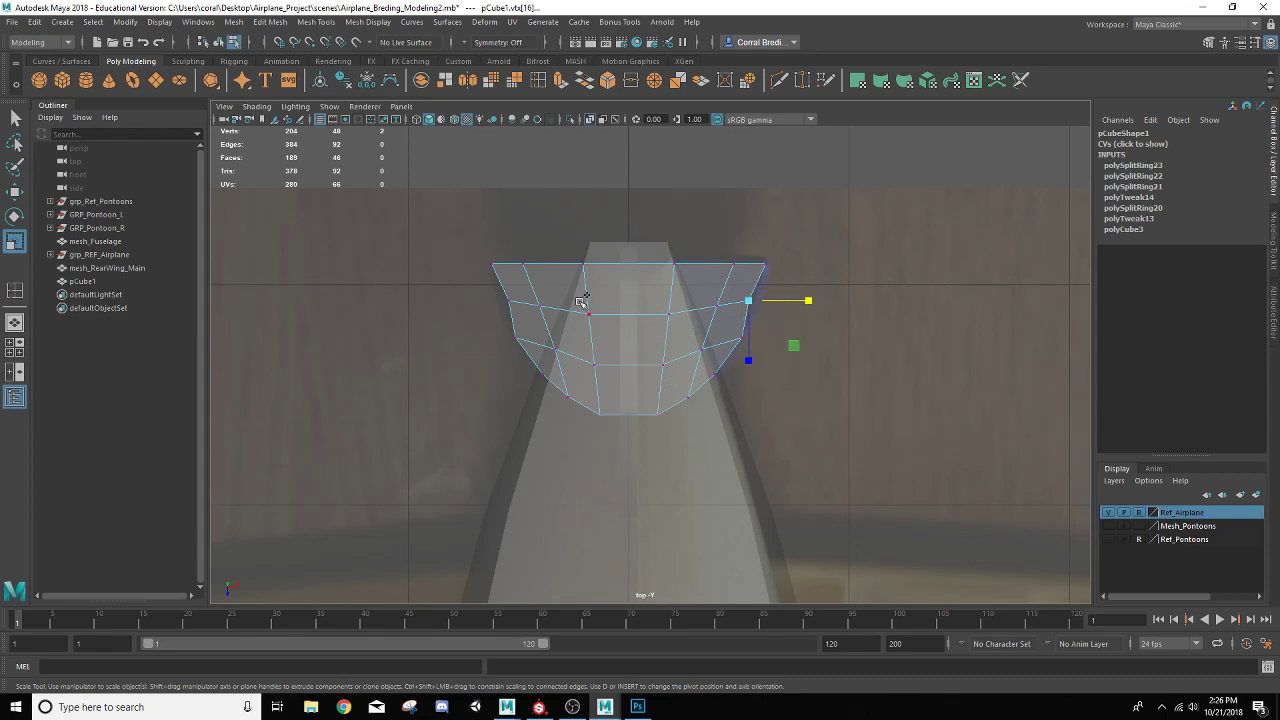
pyautogui.keyDown('shift'); pyautogui.click(511, 304); pyautogui.keyUp('shift')
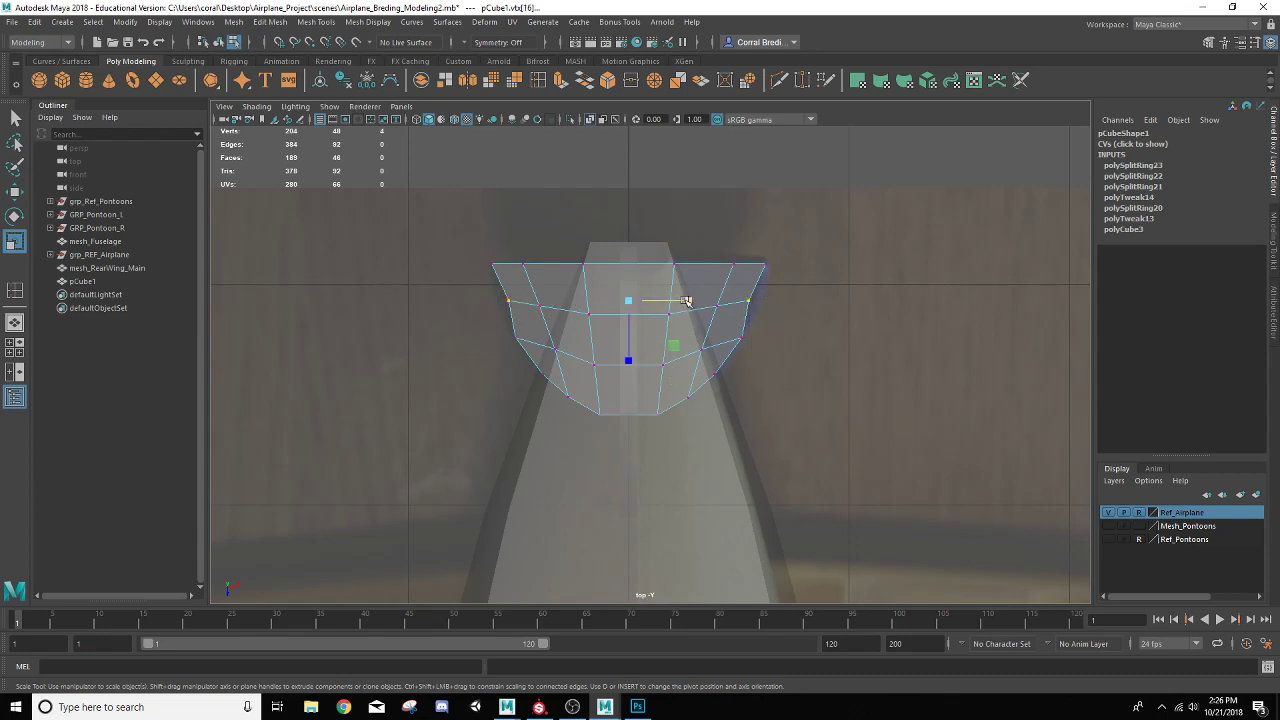
pyautogui.moveTo(686, 300); pyautogui.dragTo(696, 300)
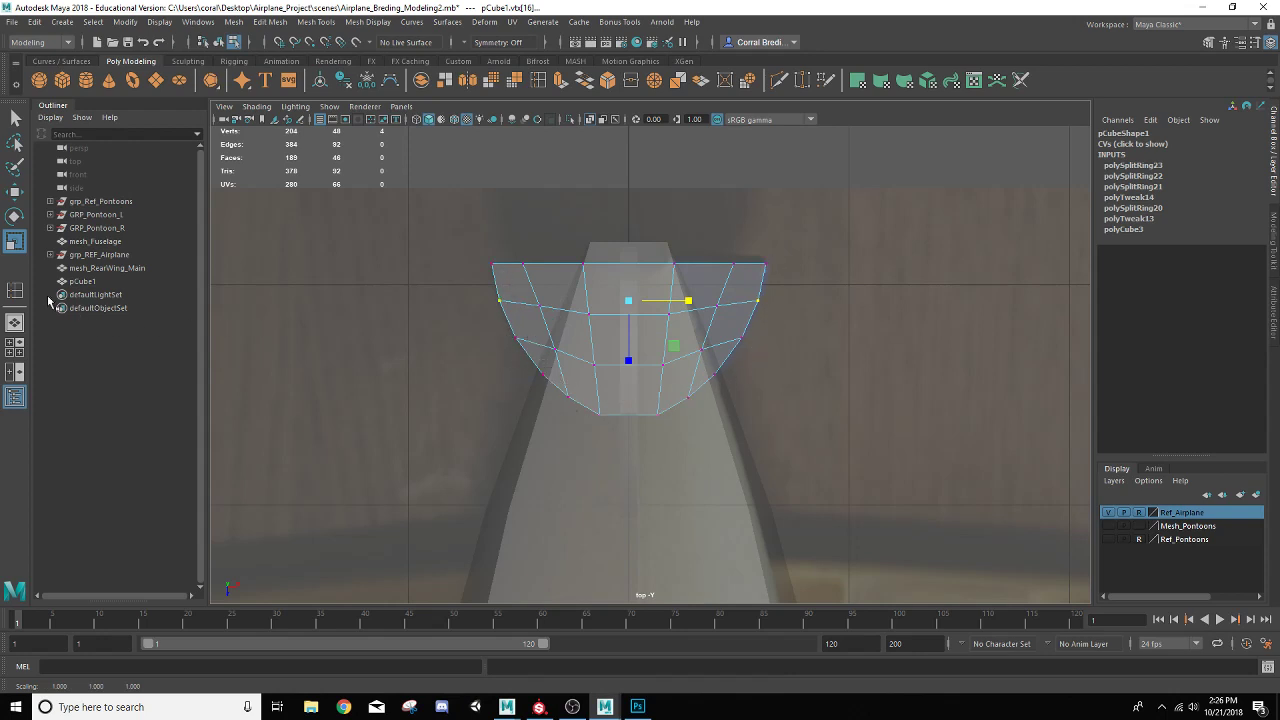
# In the perspective view, thin the whole tailplane to a Y scale of 0.09.
pyautogui.click(15, 325)
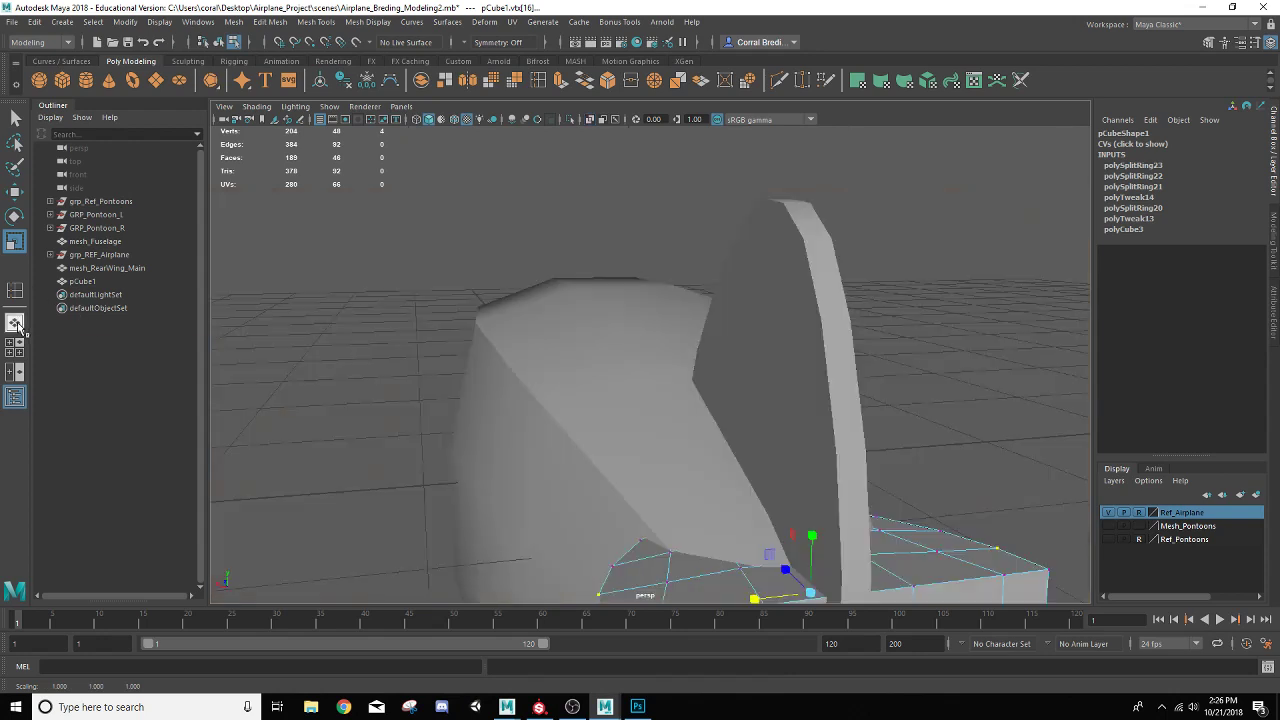
pyautogui.scroll(-3, 651, 434)
pyautogui.keyDown('alt'); pyautogui.moveTo(645, 460); pyautogui.dragTo(674, 429); pyautogui.keyUp('alt')
pyautogui.keyDown('alt'); pyautogui.moveTo(674, 429); pyautogui.dragTo(613, 316, button='middle'); pyautogui.keyUp('alt')
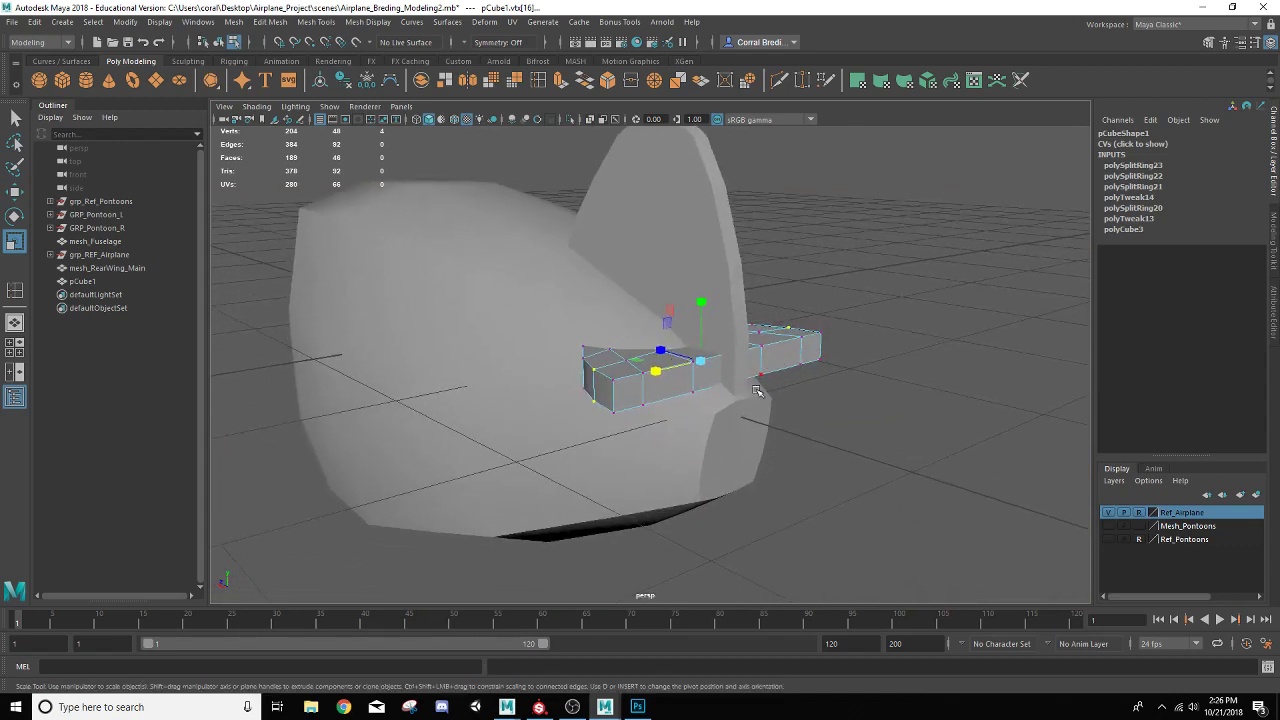
pyautogui.keyDown('alt'); pyautogui.moveTo(757, 390); pyautogui.dragTo(775, 362); pyautogui.keyUp('alt')
pyautogui.moveTo(795, 322); pyautogui.dragTo(855, 304, button='right')
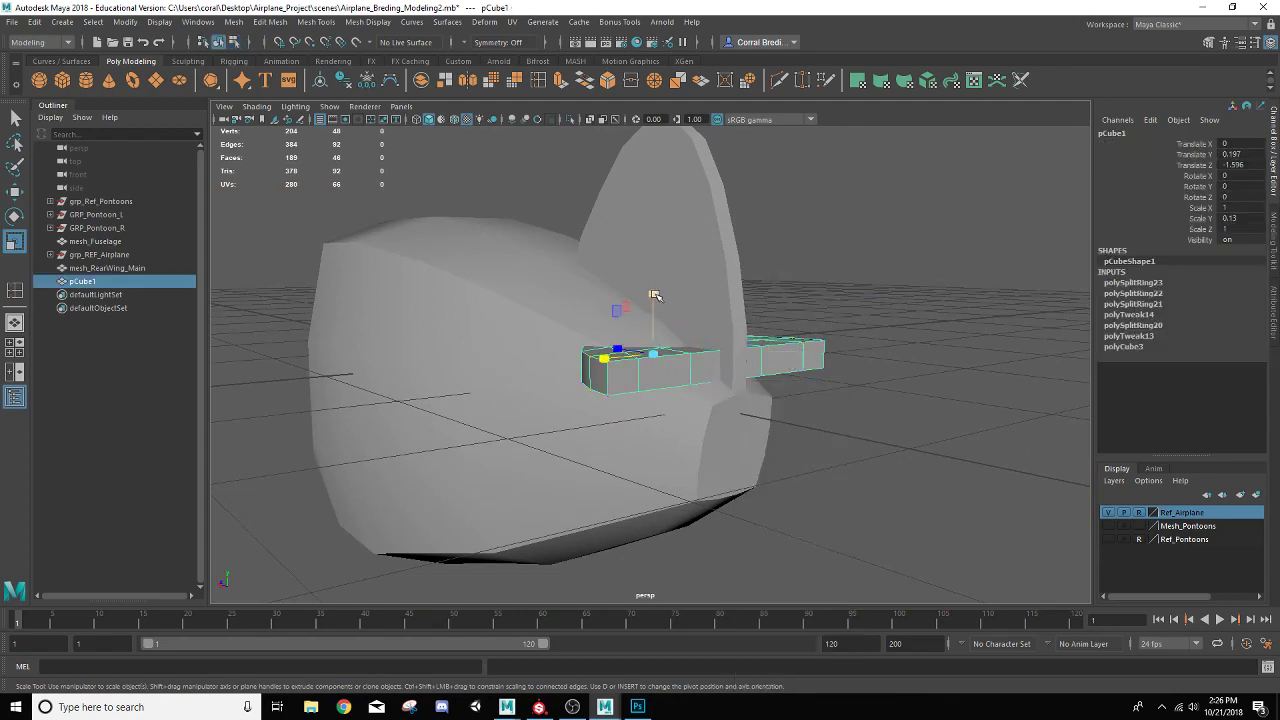
pyautogui.moveTo(654, 296); pyautogui.dragTo(714, 388)
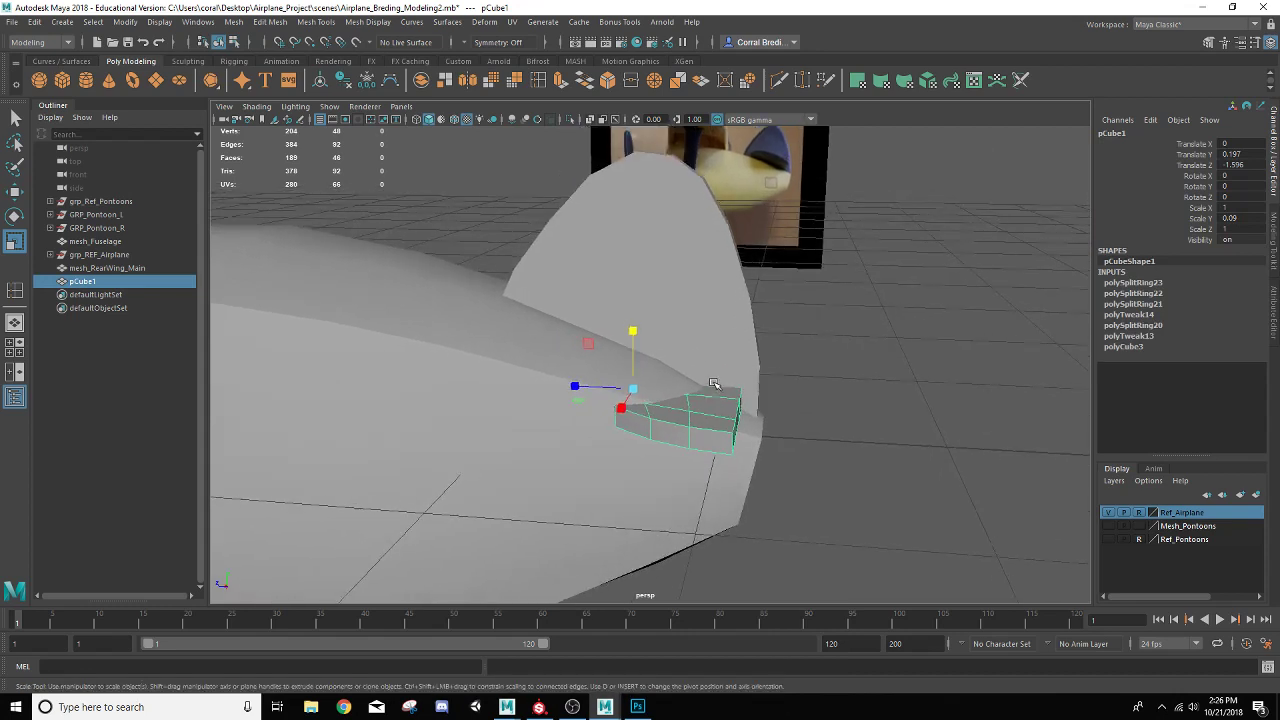
# Tilt the tailplane to -24.226 degrees in X and raise it to Y 0.301, following the slope of the rear fuselage.
pyautogui.click(321, 80)
pyautogui.press('e')
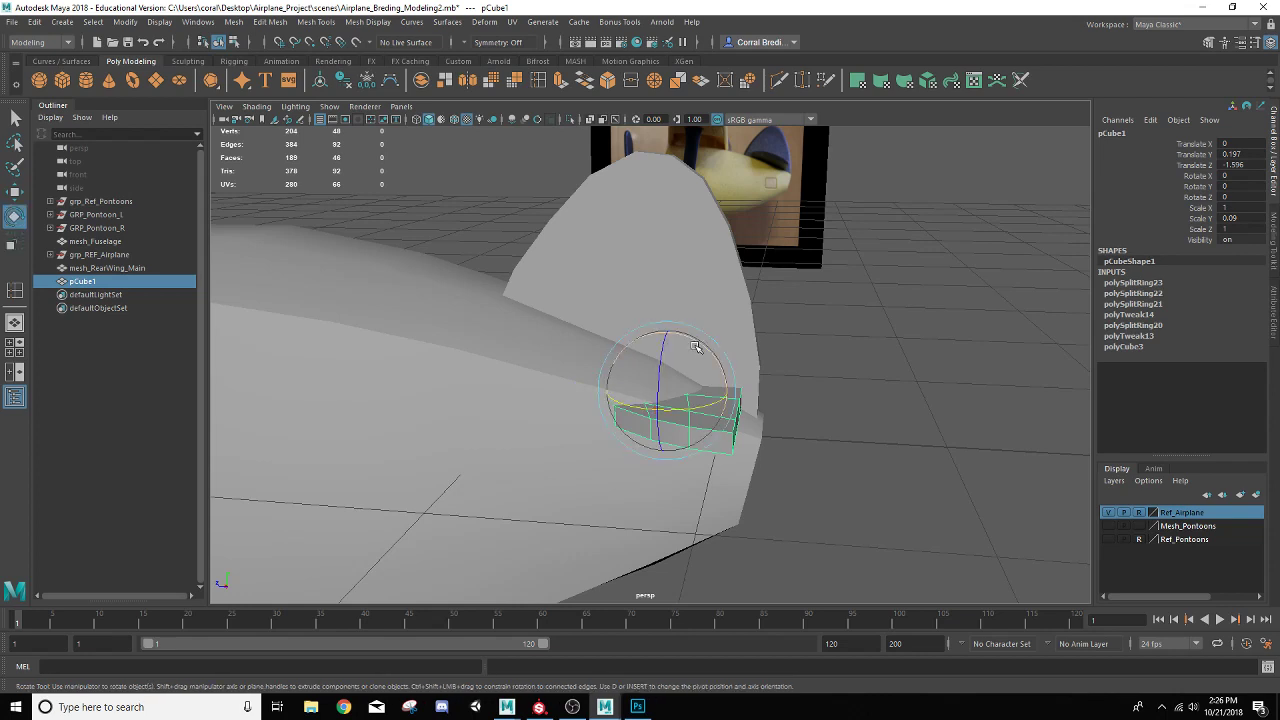
pyautogui.moveTo(696, 344)
pyautogui.mouseDown()
pyautogui.moveTo(714, 349)
pyautogui.moveTo(671, 320)
pyautogui.moveTo(650, 350)
pyautogui.moveTo(620, 343)
pyautogui.moveTo(720, 337)
pyautogui.moveTo(740, 404)
pyautogui.moveTo(763, 423)
pyautogui.moveTo(800, 420)
pyautogui.moveTo(634, 402)
pyautogui.moveTo(749, 400)
pyautogui.moveTo(700, 386)
pyautogui.moveTo(707, 359)
pyautogui.mouseUp()
pyautogui.press('w')
pyautogui.press('e')
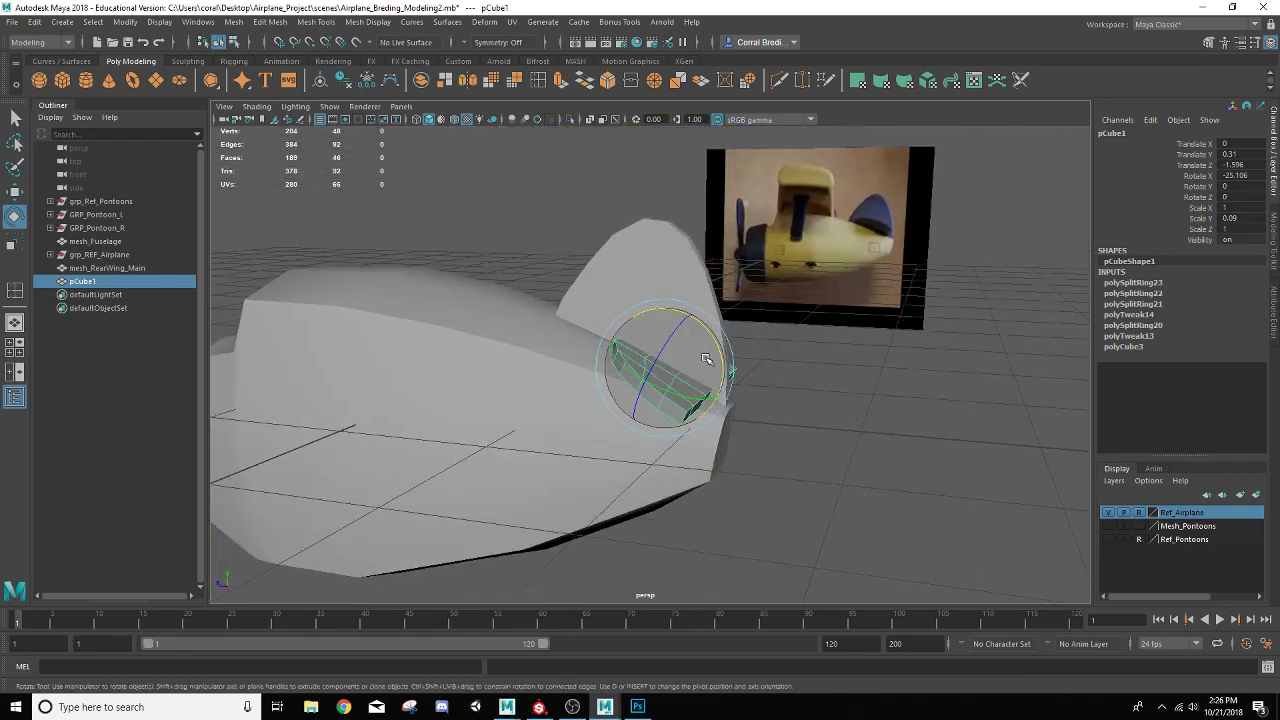
pyautogui.press('w')
pyautogui.moveTo(667, 302); pyautogui.dragTo(707, 340)
pyautogui.press('e')
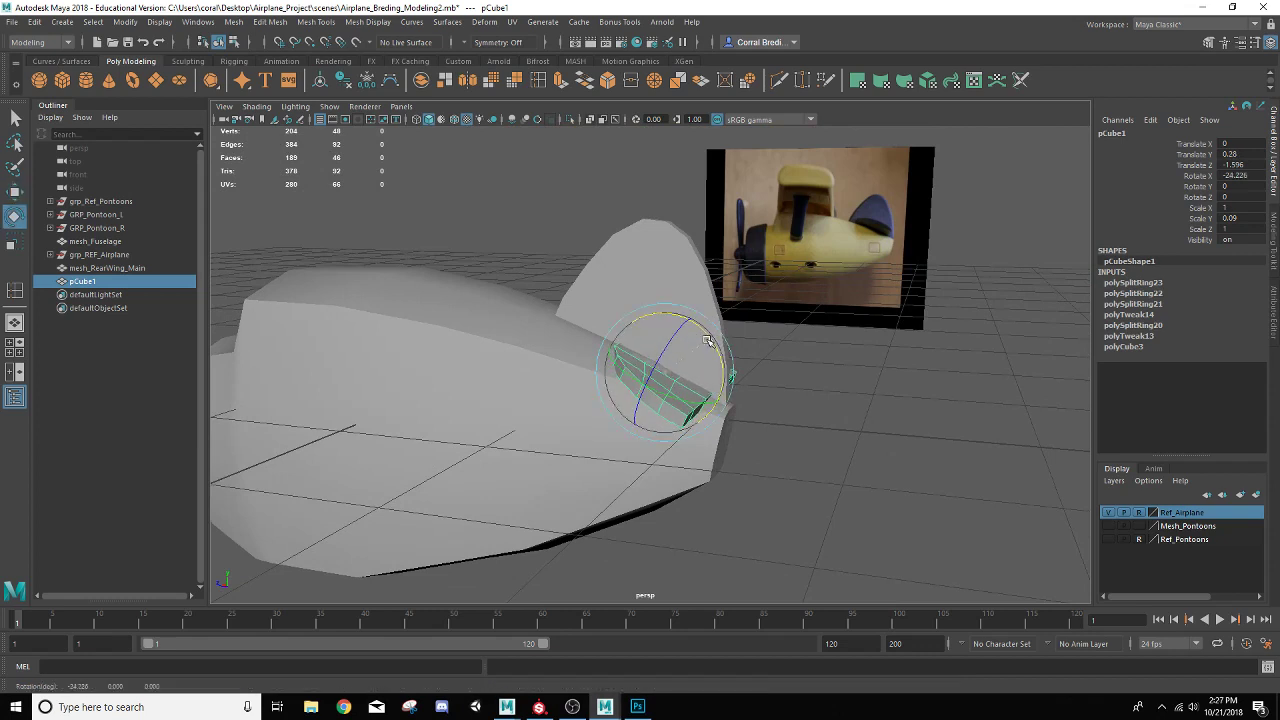
pyautogui.press('w')
pyautogui.keyDown('alt'); pyautogui.moveTo(683, 327); pyautogui.dragTo(738, 395); pyautogui.keyUp('alt')
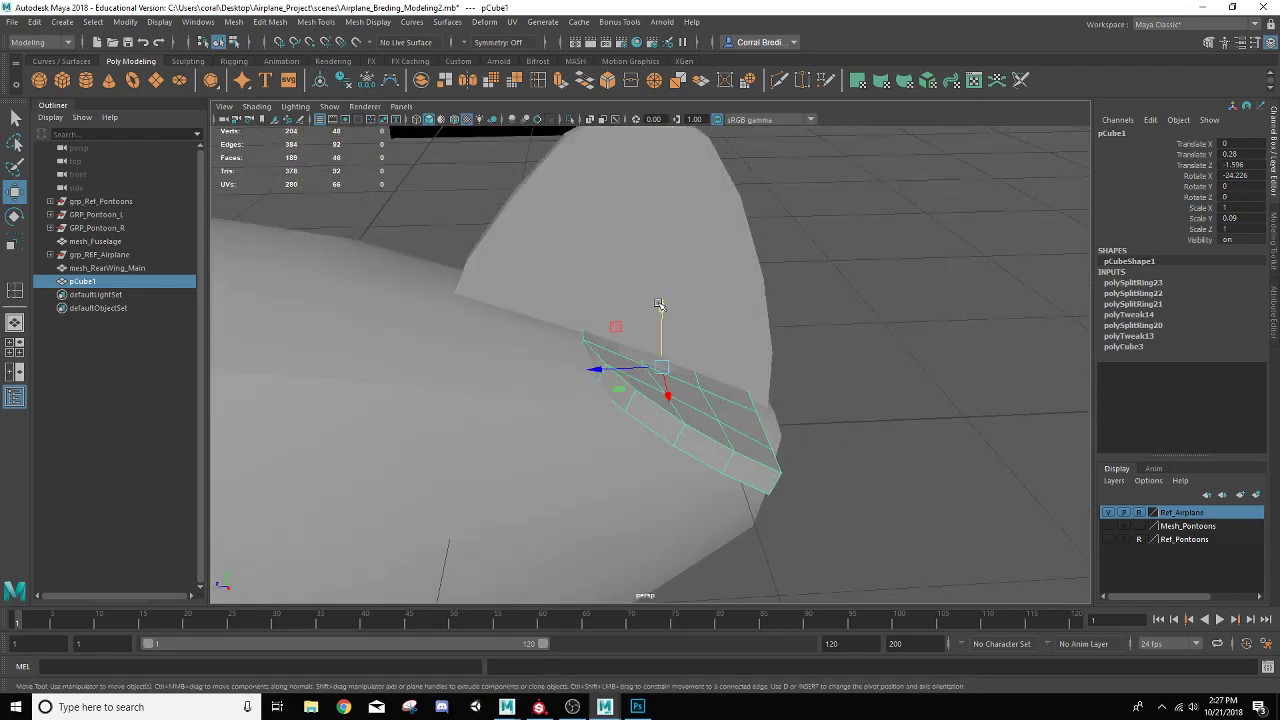
pyautogui.moveTo(663, 306); pyautogui.dragTo(615, 372)
# Select the fuselage with the tailplane and examine how their edges line up where they meet.
pyautogui.keyDown('alt'); pyautogui.moveTo(584, 420); pyautogui.dragTo(707, 421); pyautogui.keyUp('alt')
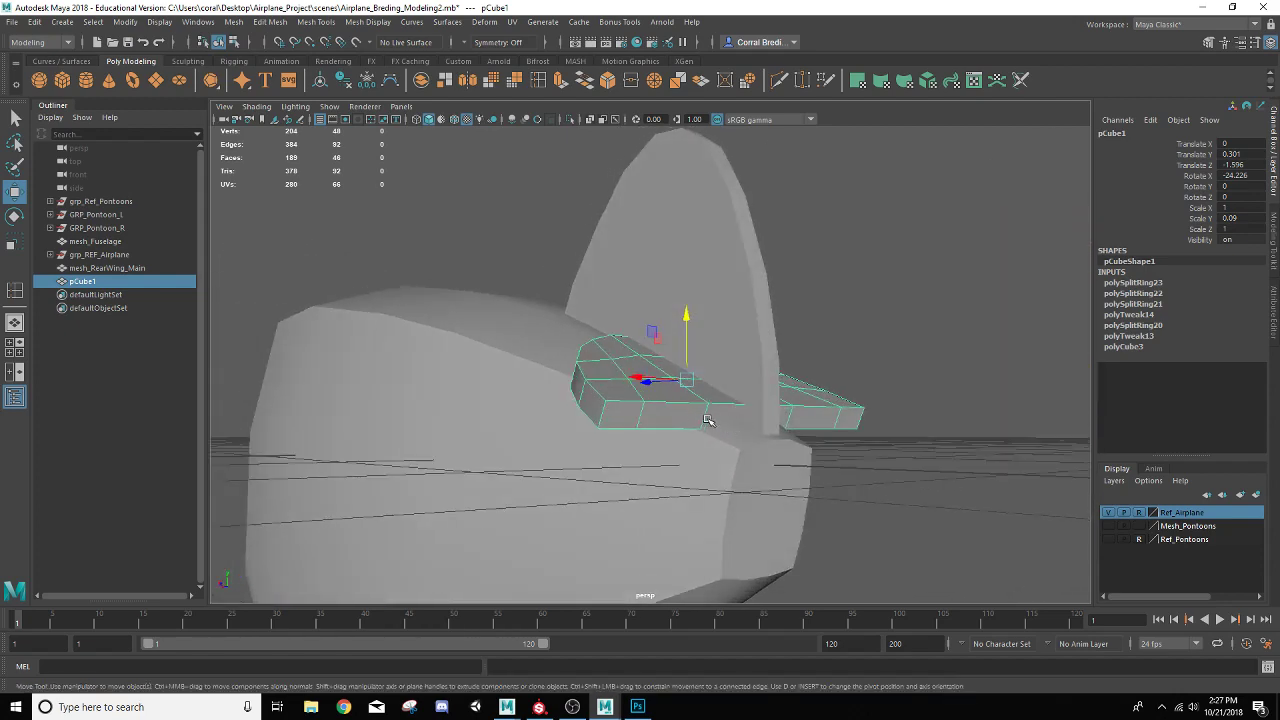
pyautogui.click(722, 438)
pyautogui.keyDown('shift'); pyautogui.click(698, 408); pyautogui.keyUp('shift')
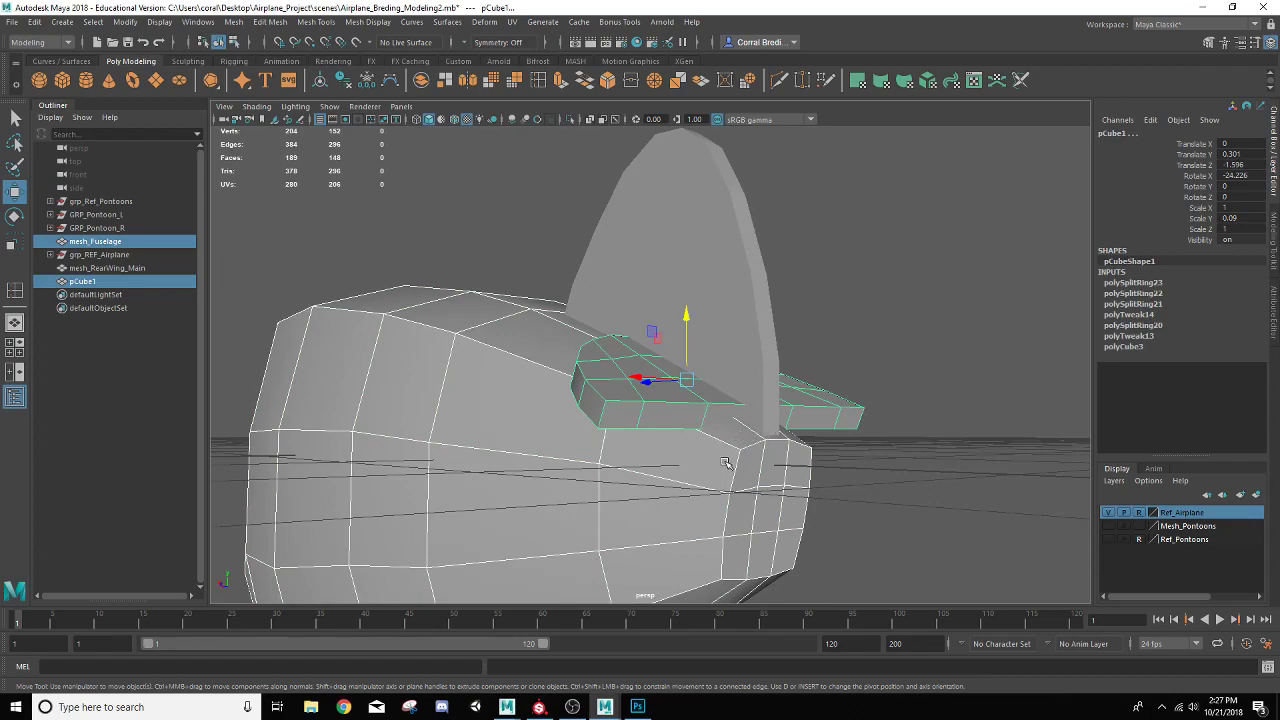
pyautogui.keyDown('alt'); pyautogui.moveTo(726, 463); pyautogui.dragTo(838, 488); pyautogui.keyUp('alt')
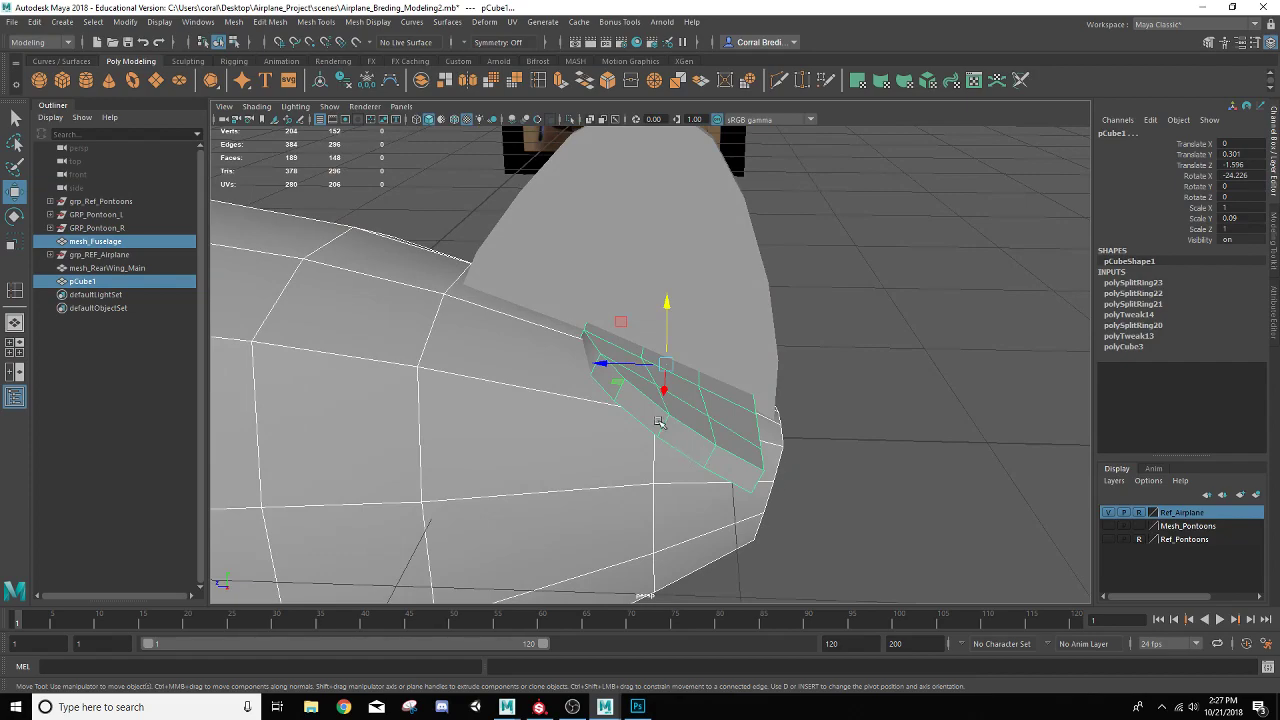
pyautogui.keyDown('alt'); pyautogui.moveTo(659, 422); pyautogui.dragTo(716, 420); pyautogui.keyUp('alt')
# Insert two edge loops along the fin's rim, one close to each side face, to keep its edges firm.
pyautogui.click(717, 352)
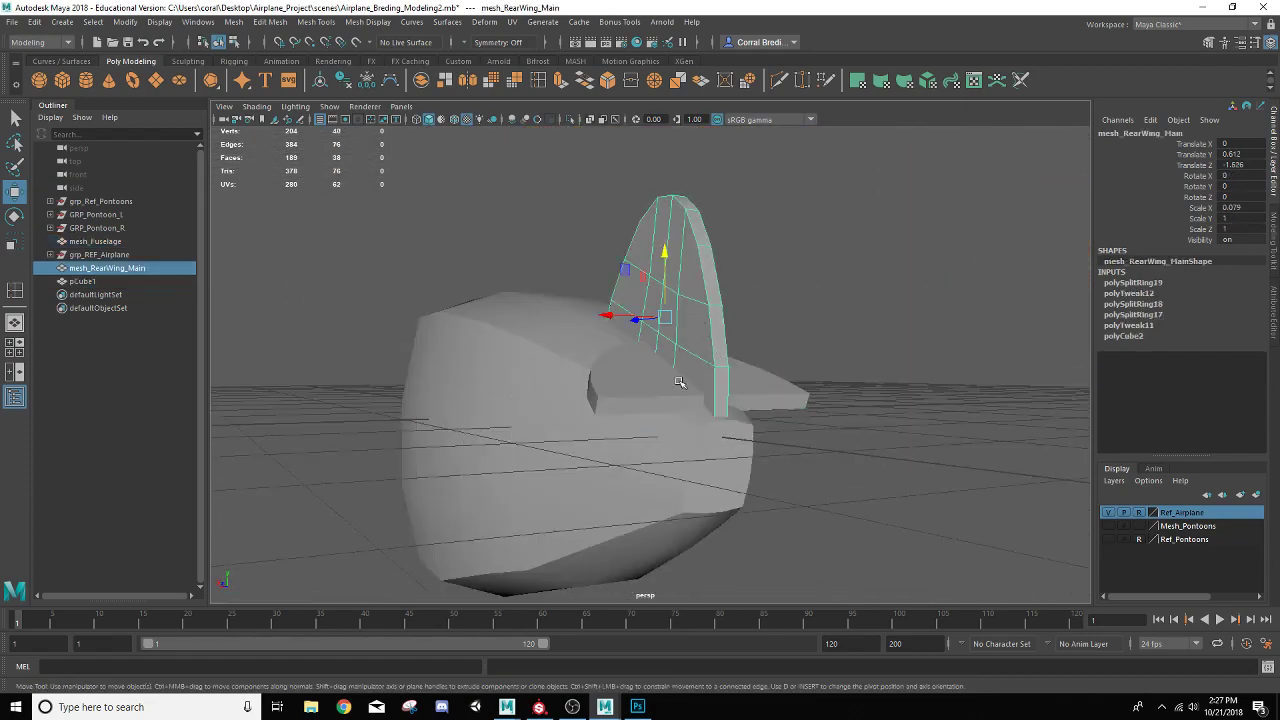
pyautogui.keyDown('alt'); pyautogui.moveTo(548, 364); pyautogui.dragTo(608, 356); pyautogui.keyUp('alt')
pyautogui.keyDown('shift'); pyautogui.click(632, 384); pyautogui.keyUp('shift')
pyautogui.scroll(1, 633, 384)
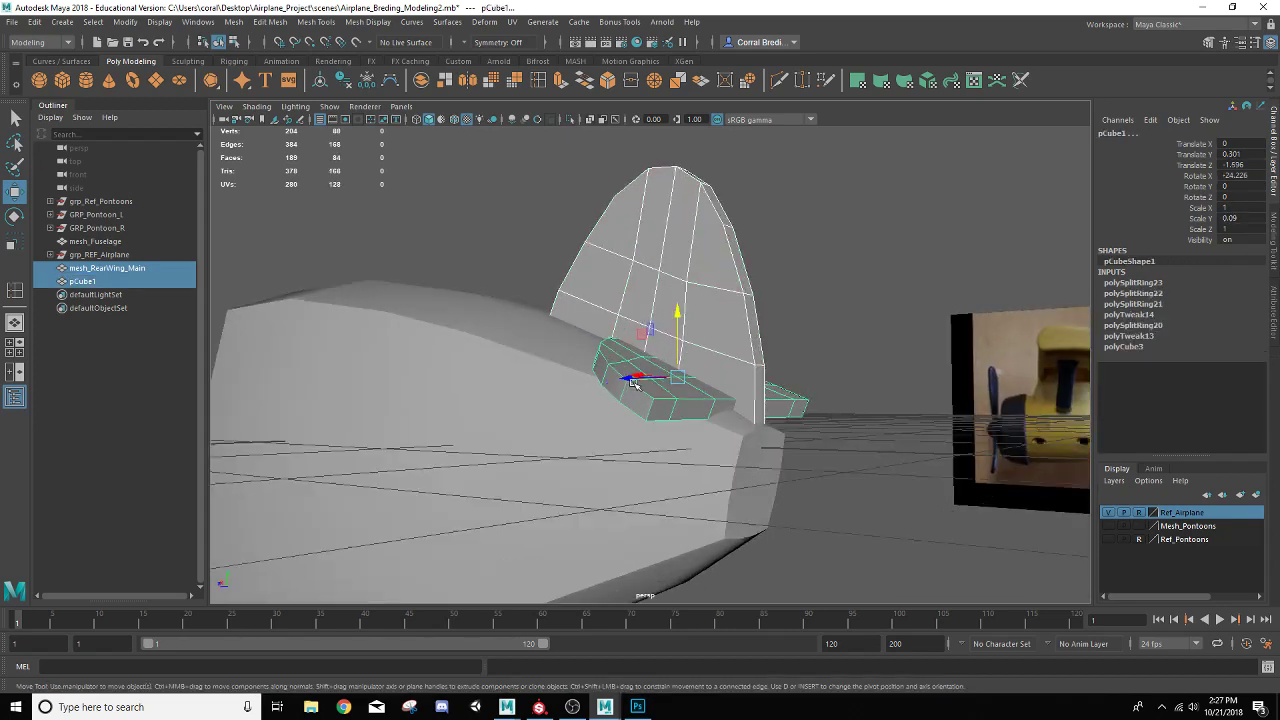
pyautogui.scroll(2, 633, 384)
pyautogui.scroll(-1, 633, 384)
pyautogui.keyDown('alt'); pyautogui.moveTo(679, 407); pyautogui.dragTo(749, 361); pyautogui.keyUp('alt')
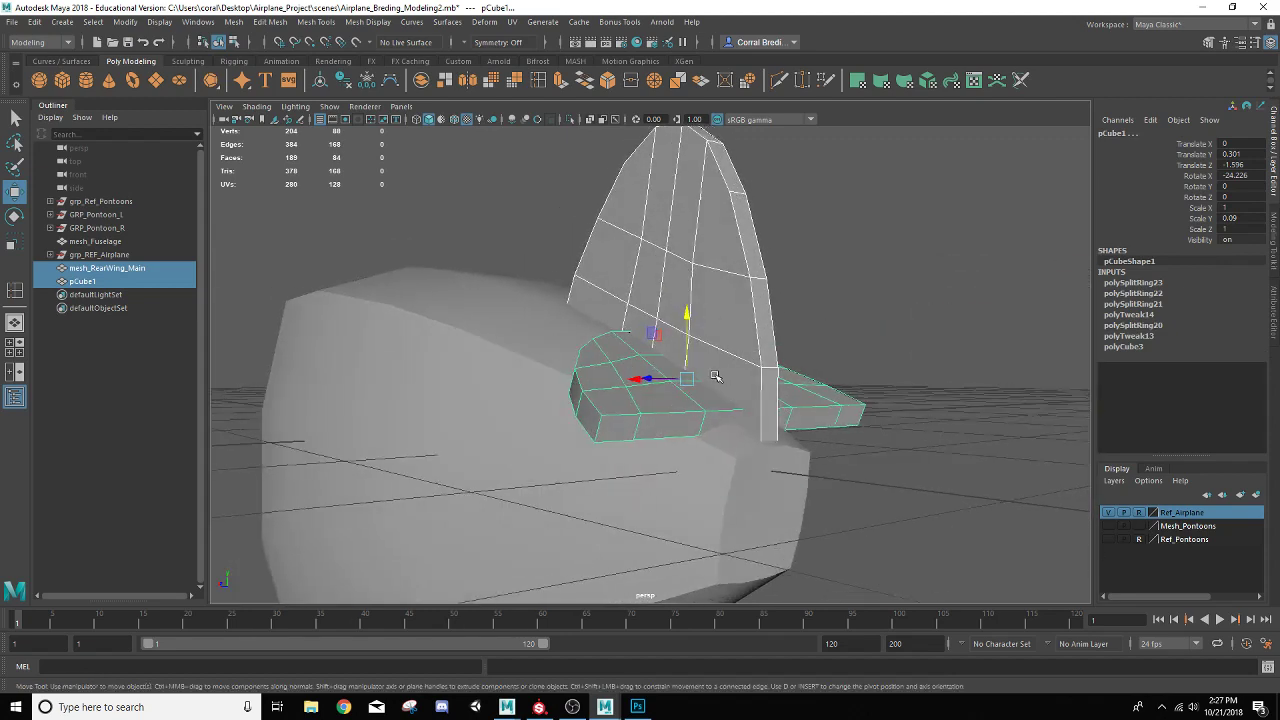
pyautogui.click(539, 82)
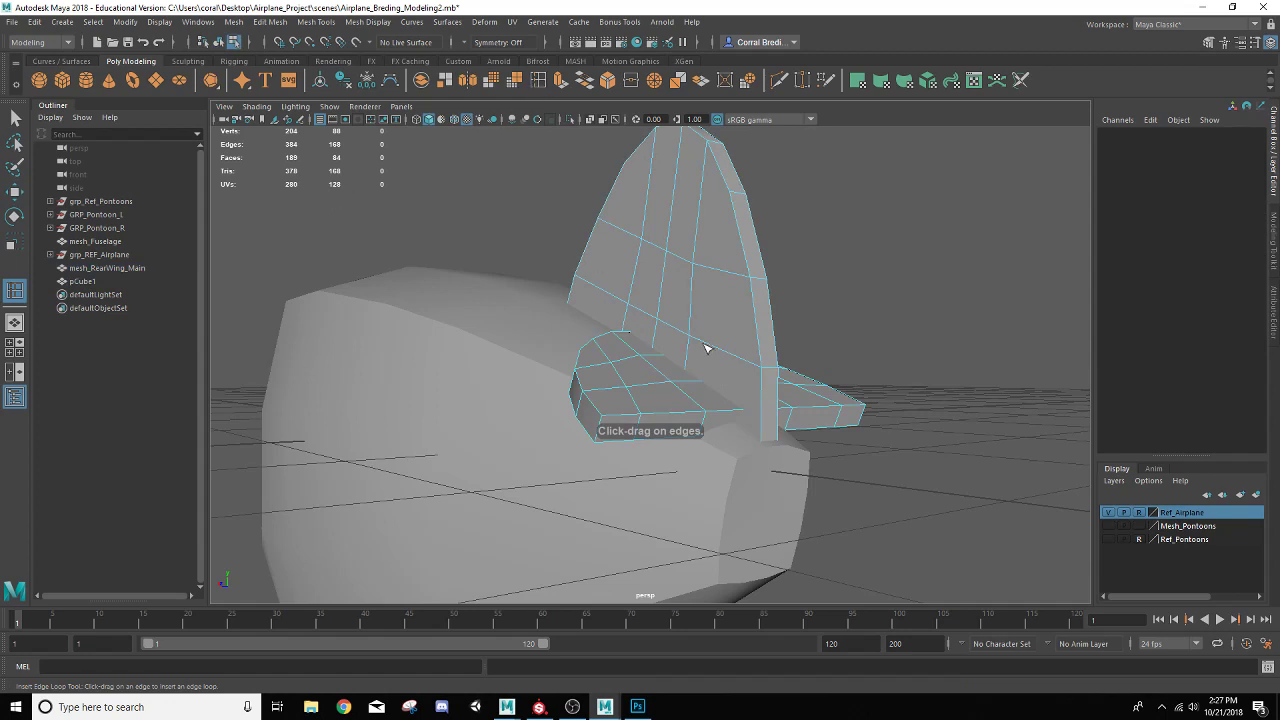
pyautogui.click(772, 372)
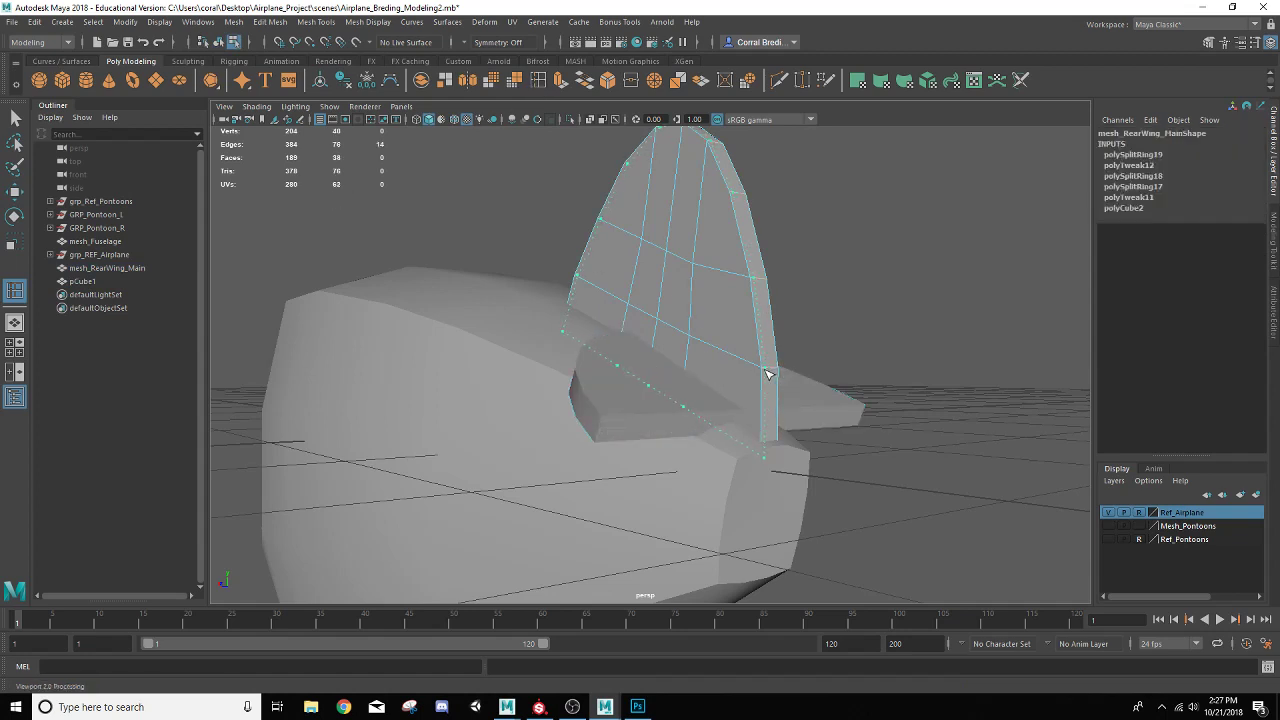
pyautogui.moveTo(768, 374)
pyautogui.mouseDown()
pyautogui.moveTo(779, 372)
pyautogui.moveTo(763, 390)
pyautogui.mouseUp()
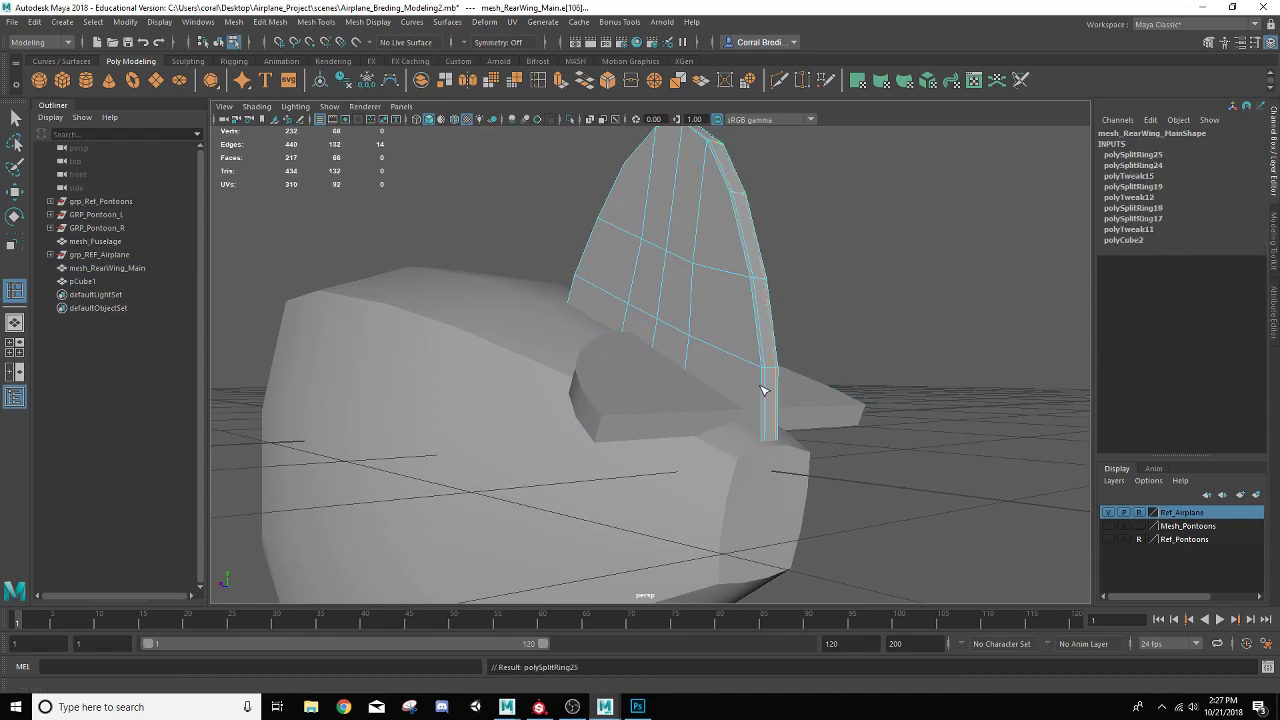
# Insert two edge loops around the tailplane's rim, one just below its upper edge and one just above its lower edge.
pyautogui.scroll(2, 741, 402)
pyautogui.click(588, 443)
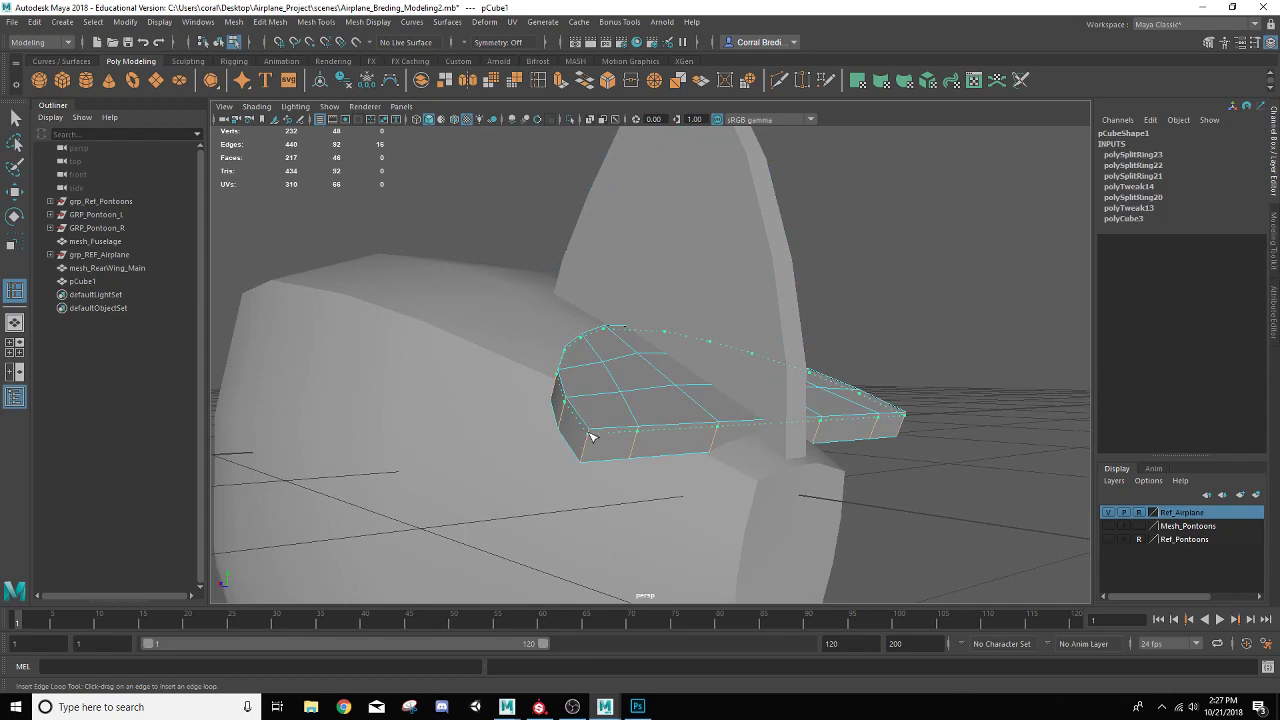
pyautogui.click(591, 436)
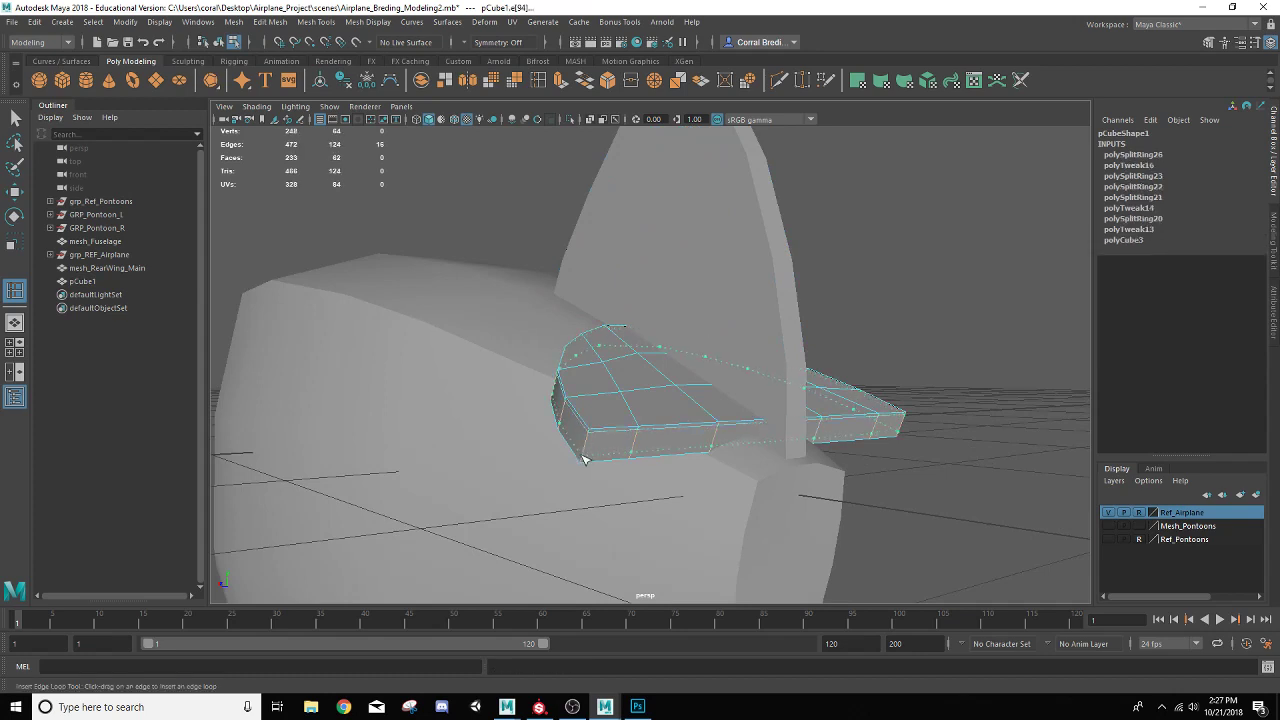
pyautogui.click(585, 459)
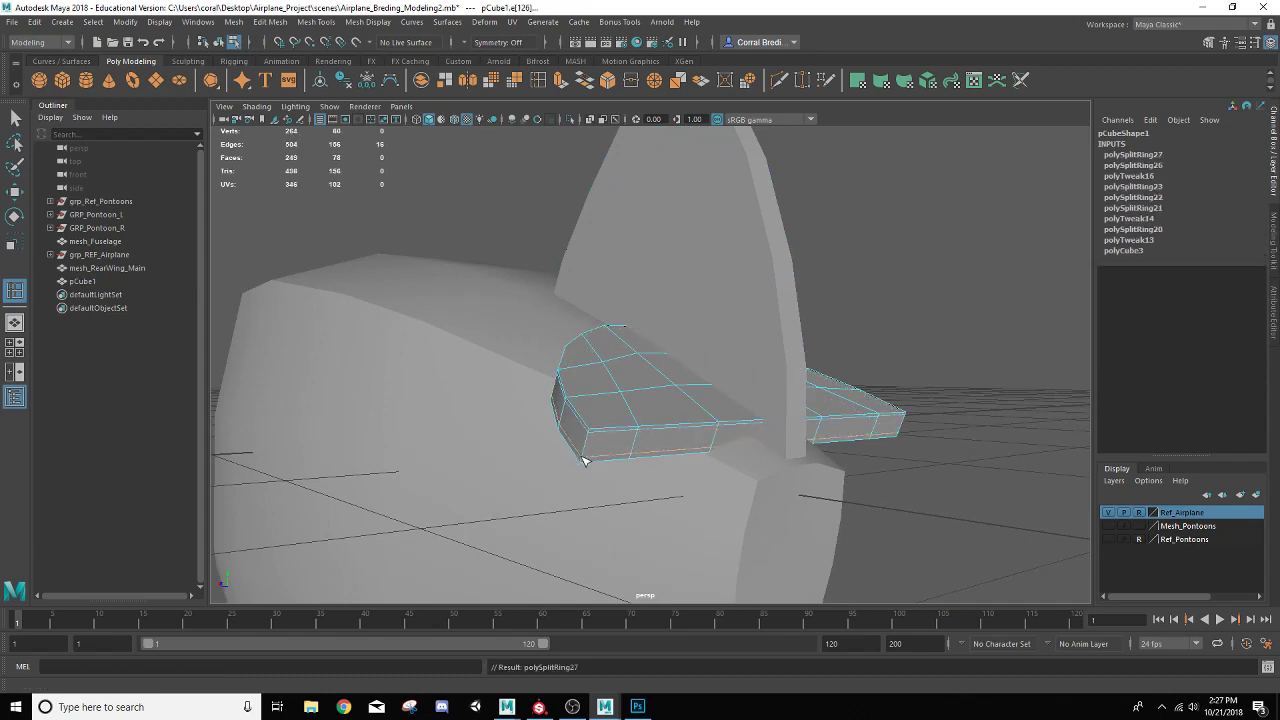
pyautogui.click(15, 118)
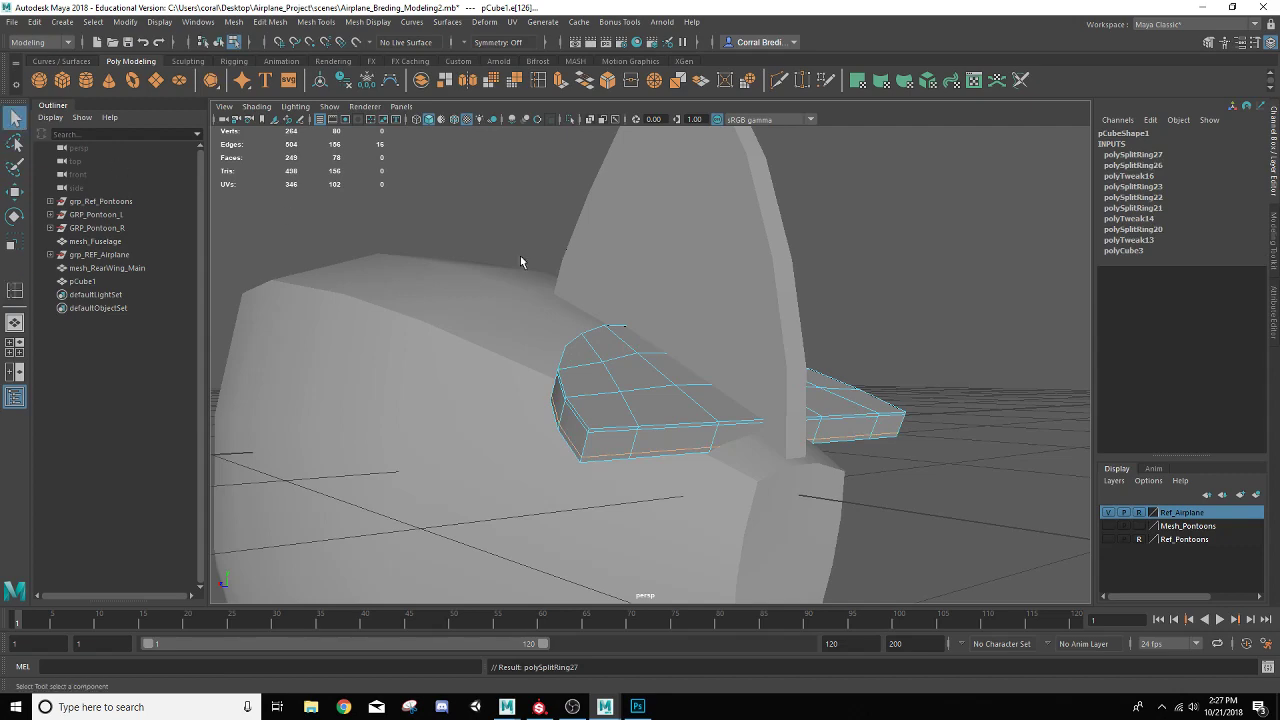
# Return to object mode and apply Smooth to the fin mesh.
pyautogui.moveTo(789, 297); pyautogui.dragTo(801, 279, button='right')
pyautogui.scroll(-5, 801, 279)
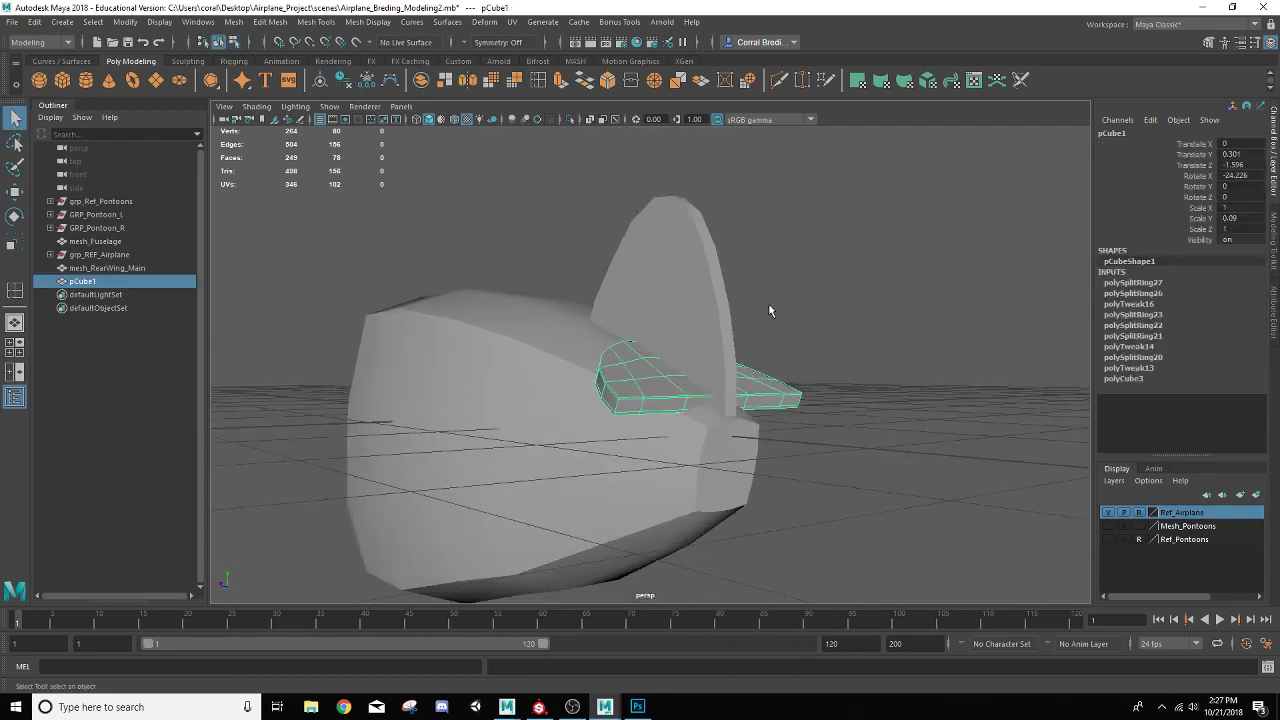
pyautogui.click(706, 320)
pyautogui.keyDown('alt'); pyautogui.moveTo(646, 321); pyautogui.dragTo(623, 338); pyautogui.keyUp('alt')
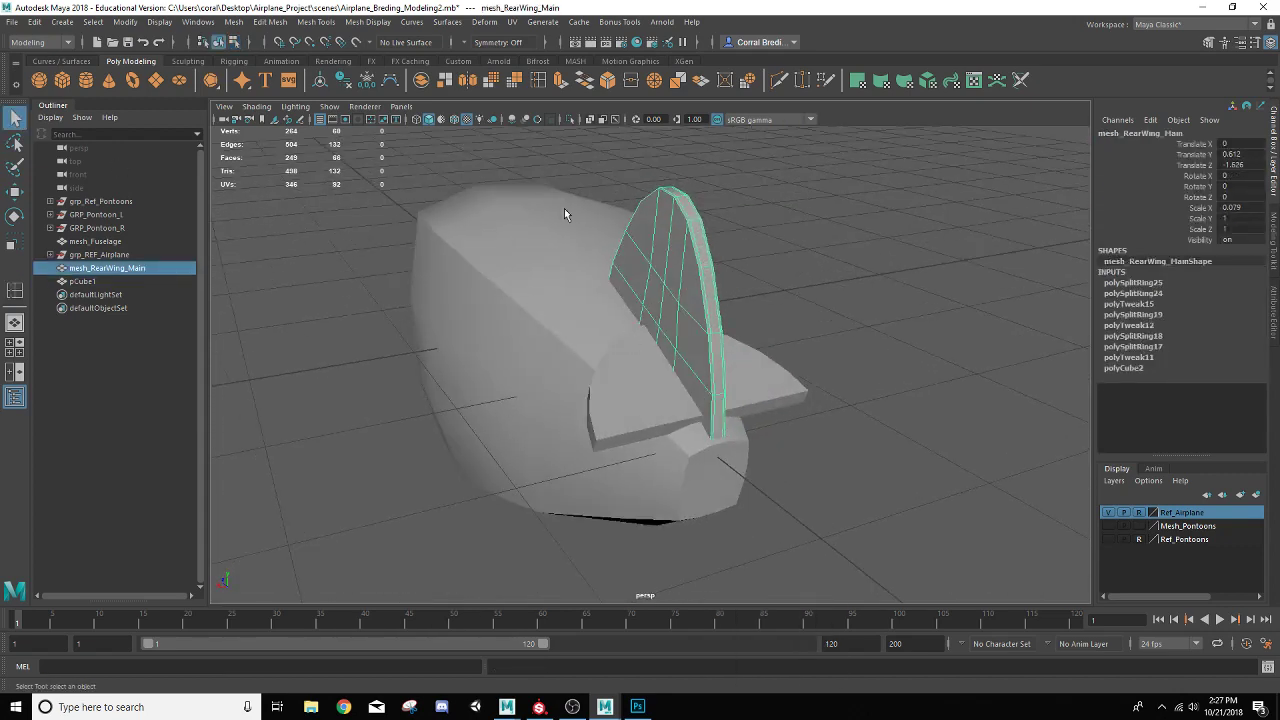
pyautogui.click(233, 21)
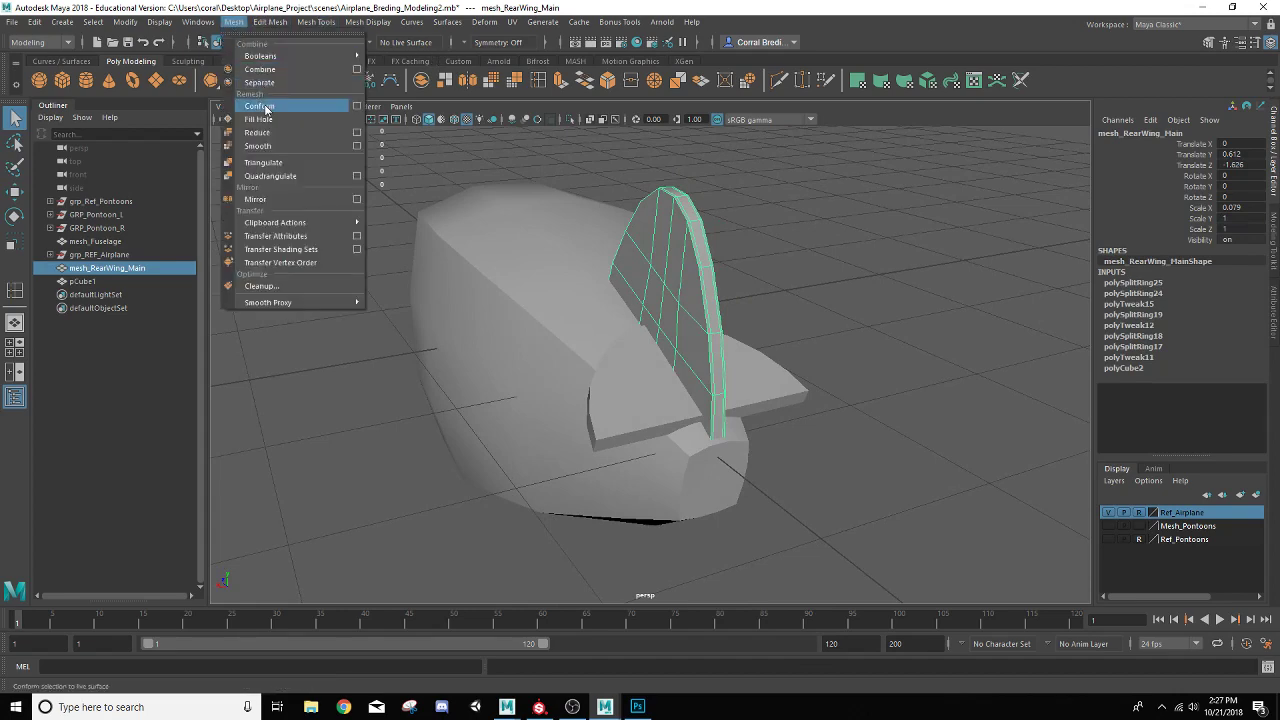
pyautogui.click(264, 146)
pyautogui.click(834, 210)
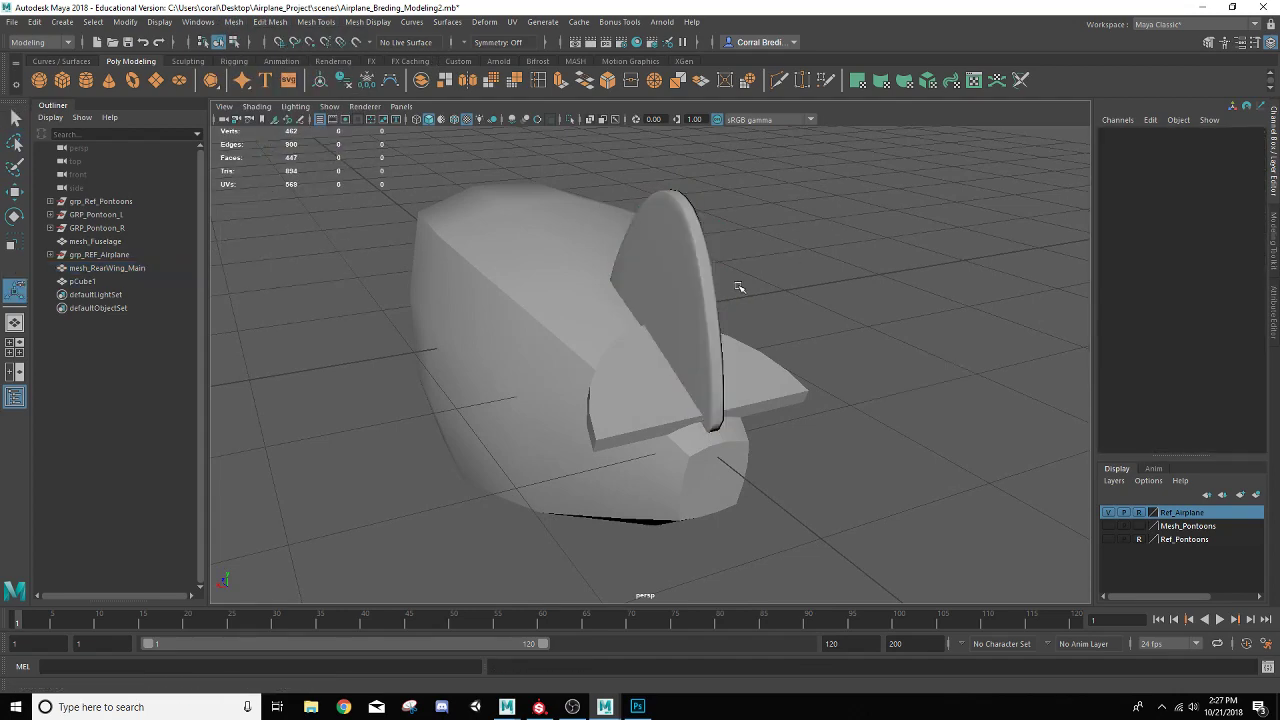
# Smooth the tailplane mesh with one division.
pyautogui.keyDown('alt'); pyautogui.moveTo(737, 280); pyautogui.dragTo(613, 350); pyautogui.keyUp('alt')
pyautogui.click(574, 490)
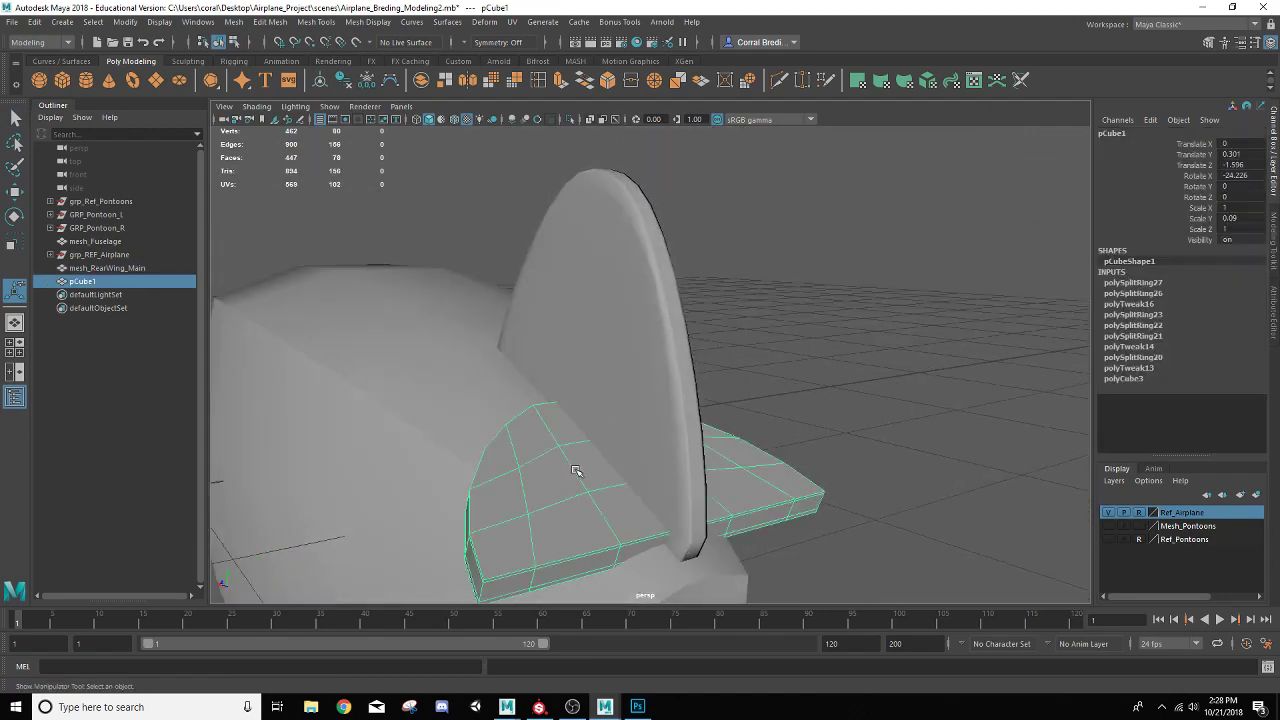
pyautogui.press('g')
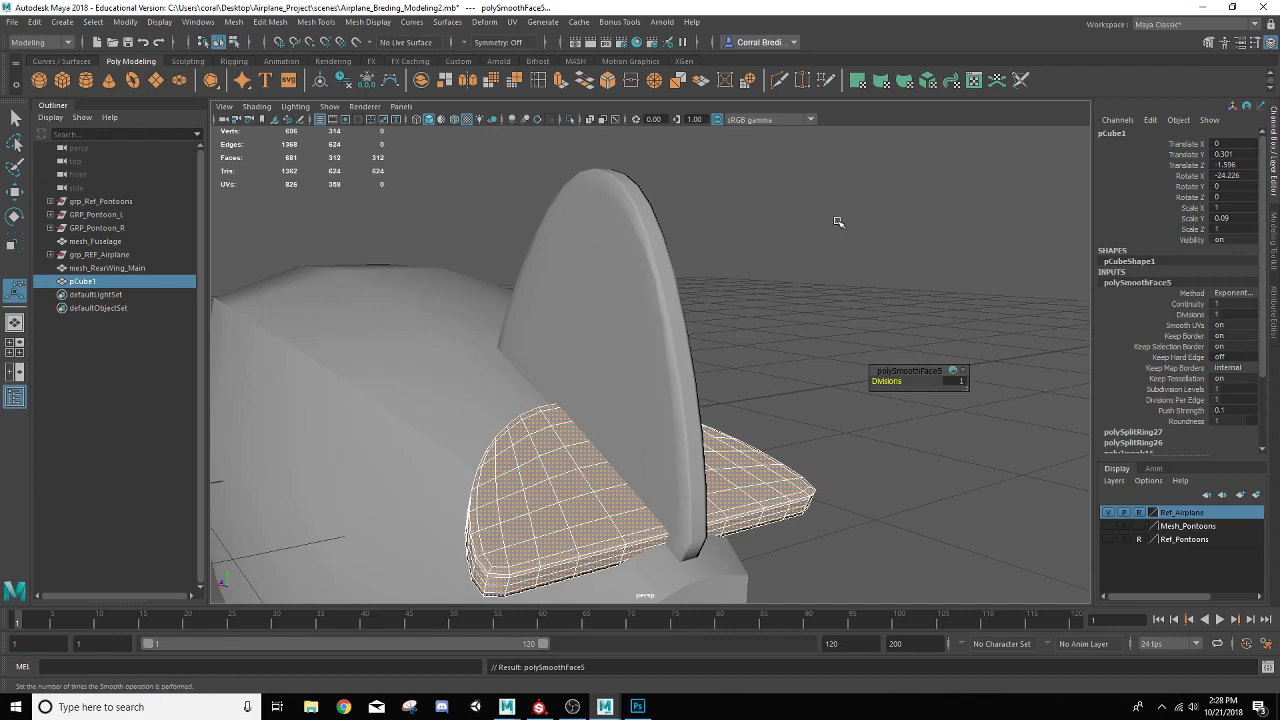
pyautogui.click(786, 309)
pyautogui.keyDown('alt'); pyautogui.moveTo(786, 309); pyautogui.dragTo(760, 290); pyautogui.keyUp('alt')
pyautogui.moveTo(597, 291)
pyautogui.keyDown('alt'); pyautogui.mouseDown()
pyautogui.moveTo(683, 284)
pyautogui.moveTo(621, 297)
pyautogui.moveTo(597, 286)
pyautogui.moveTo(613, 281)
pyautogui.mouseUp(); pyautogui.keyUp('alt')
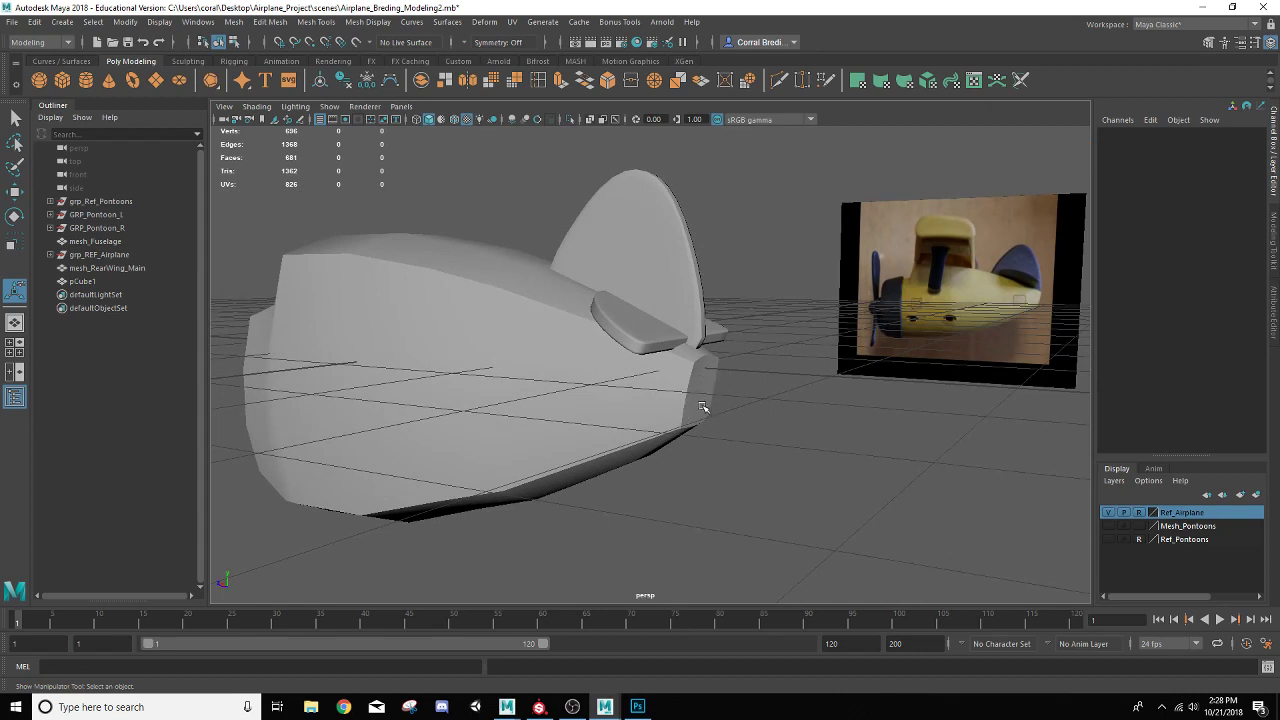
# In the four-view layout, turn on X-ray in the front view and examine the airplane's shape in the front reference image.
pyautogui.click(14, 348)
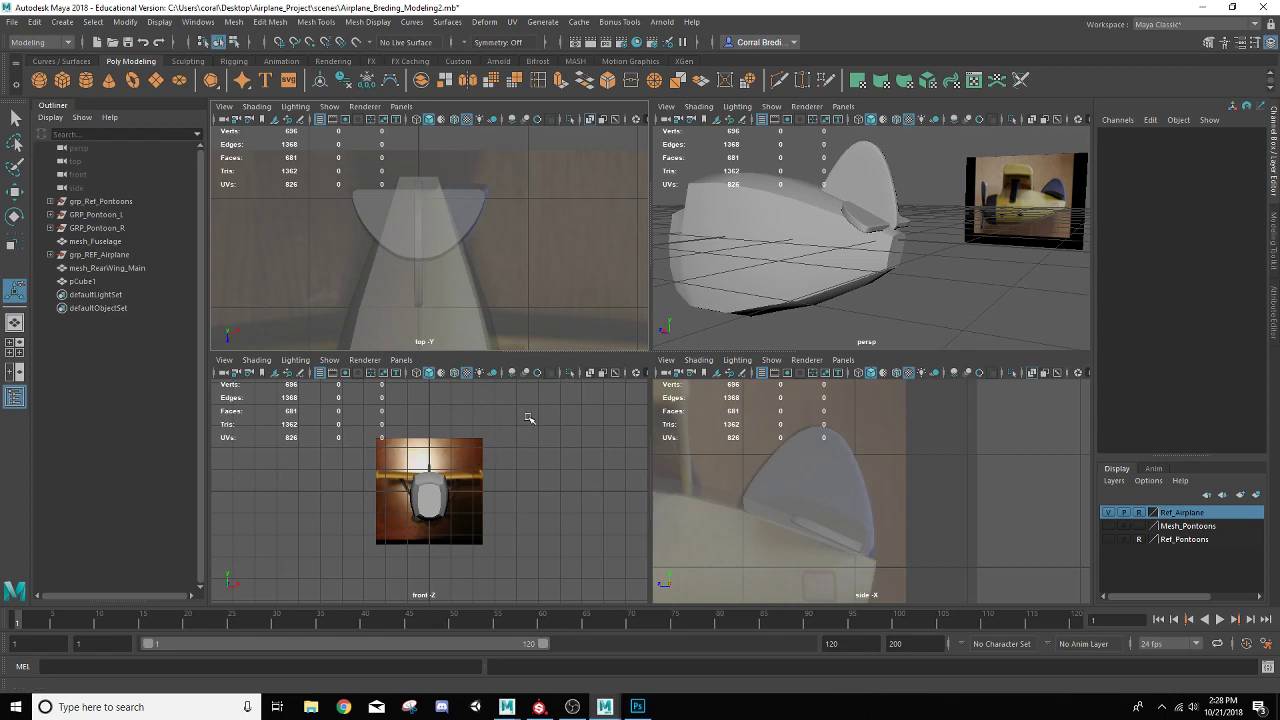
pyautogui.click(589, 372)
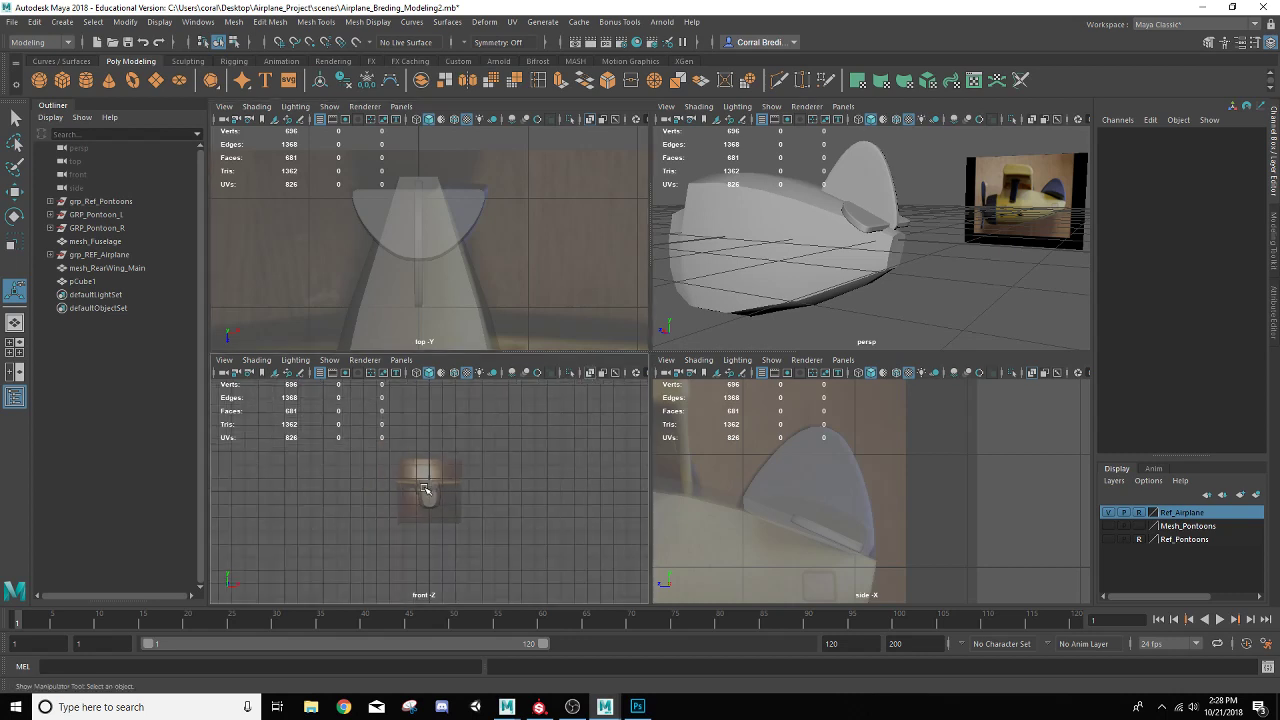
pyautogui.scroll(10, 425, 490)
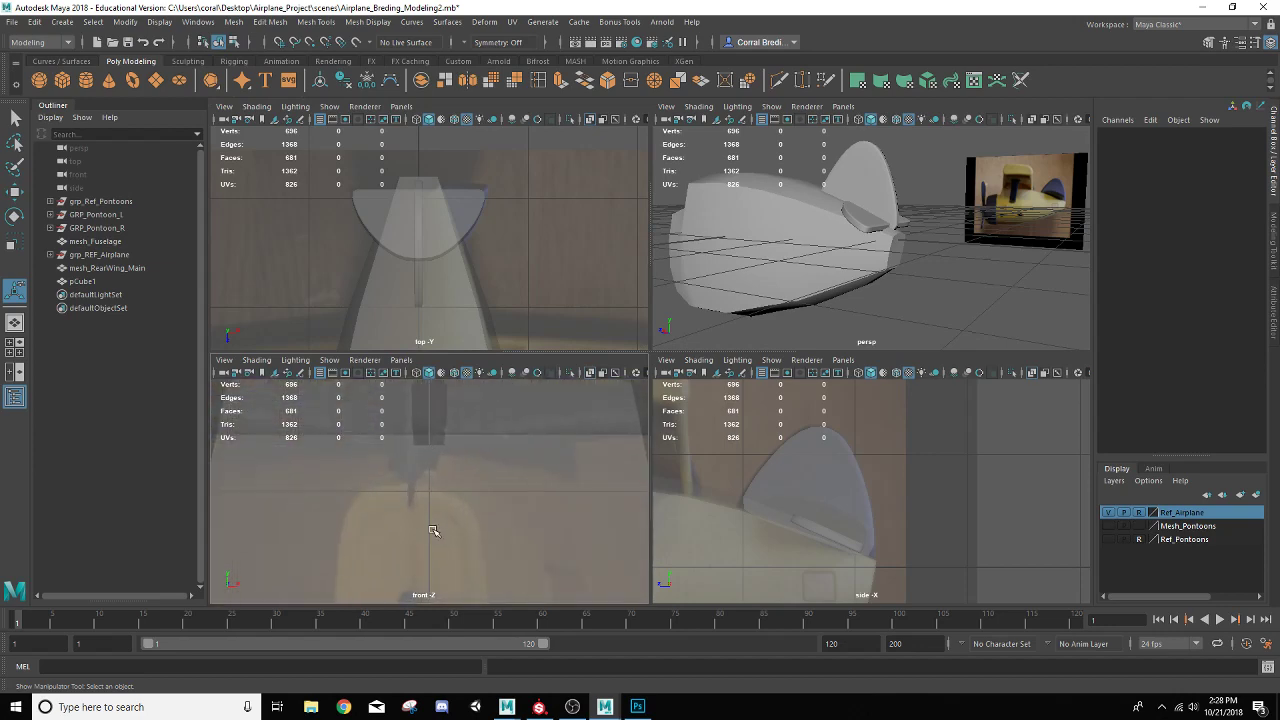
pyautogui.keyDown('alt'); pyautogui.moveTo(425, 532); pyautogui.dragTo(470, 423, button='middle'); pyautogui.keyUp('alt')
pyautogui.keyDown('alt'); pyautogui.click(1035, 186); pyautogui.keyUp('alt')
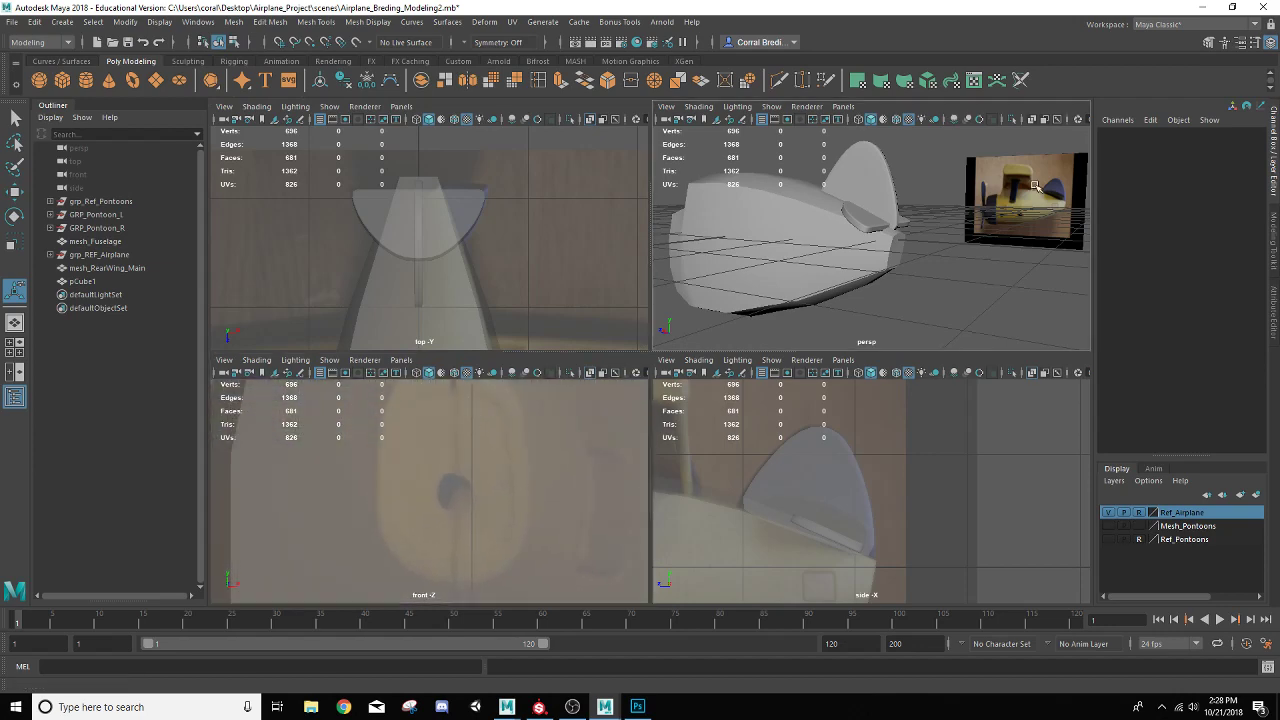
pyautogui.keyDown('alt'); pyautogui.moveTo(1035, 186); pyautogui.dragTo(1034, 213); pyautogui.keyUp('alt')
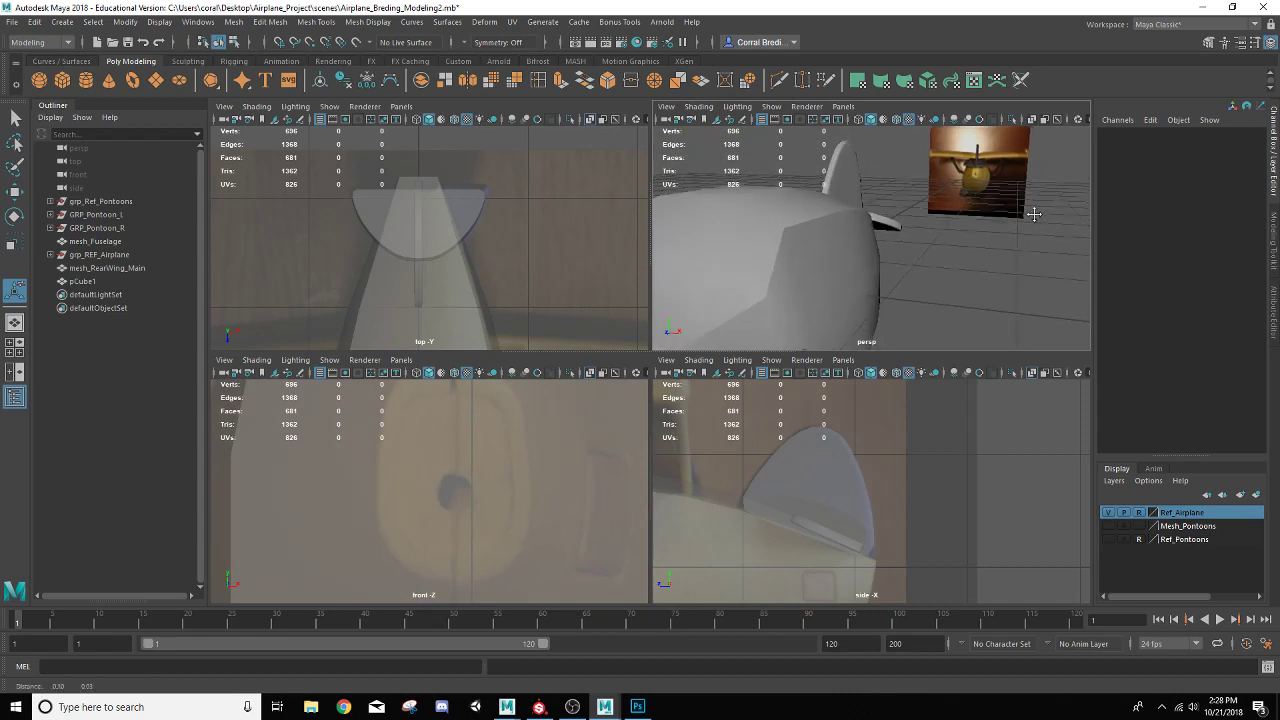
pyautogui.keyDown('alt'); pyautogui.moveTo(1034, 214); pyautogui.dragTo(752, 271, button='middle'); pyautogui.keyUp('alt')
pyautogui.scroll(9, 752, 271)
pyautogui.scroll(-3, 769, 272)
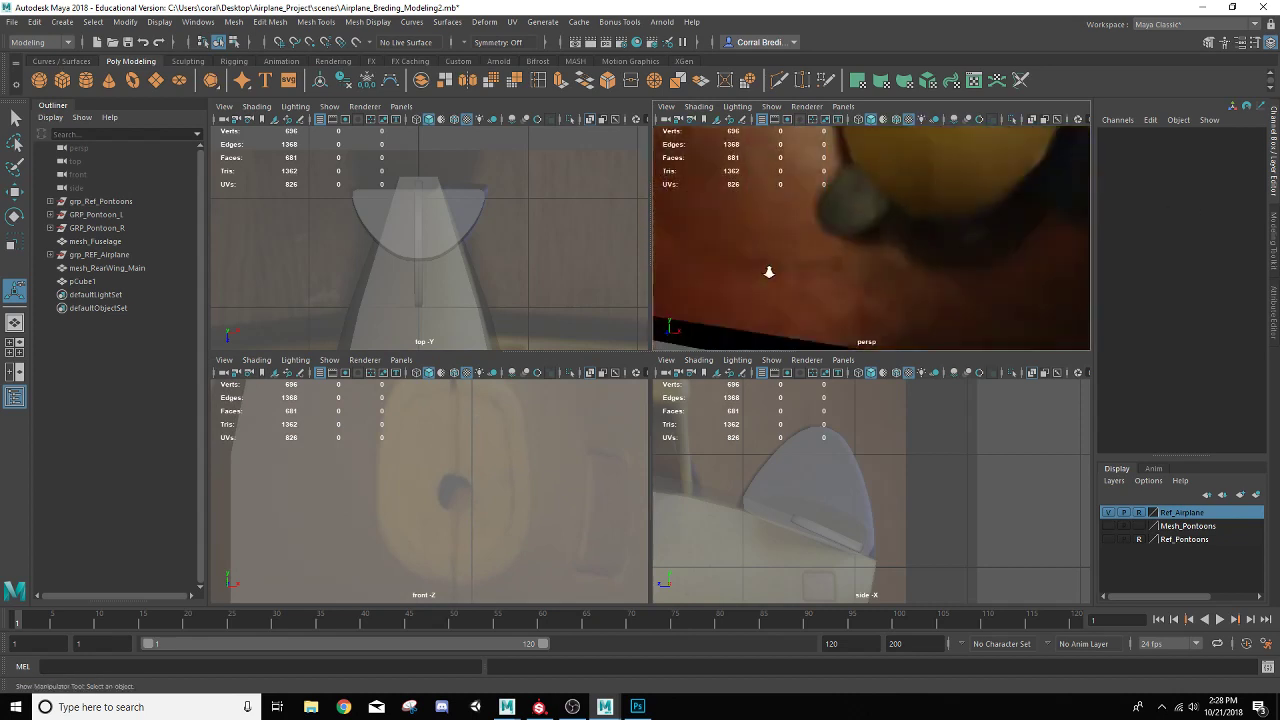
pyautogui.scroll(-4, 769, 272)
pyautogui.scroll(2, 771, 274)
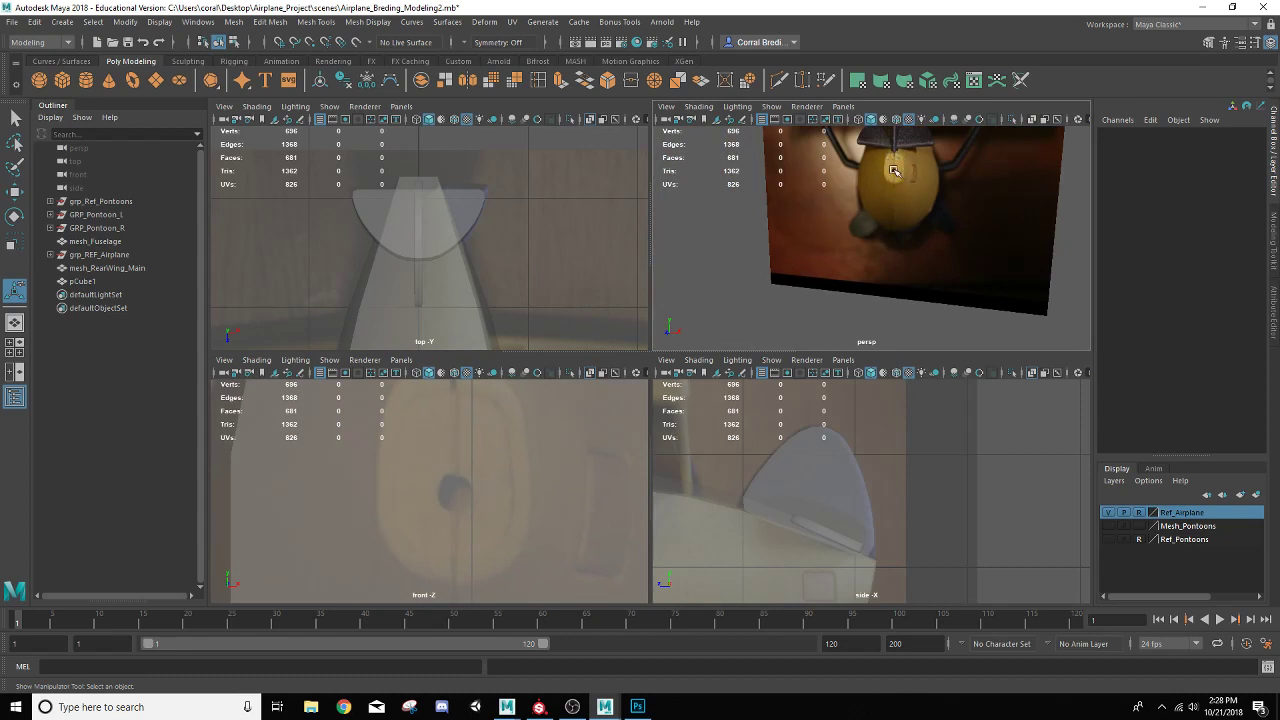
pyautogui.scroll(-7, 710, 275)
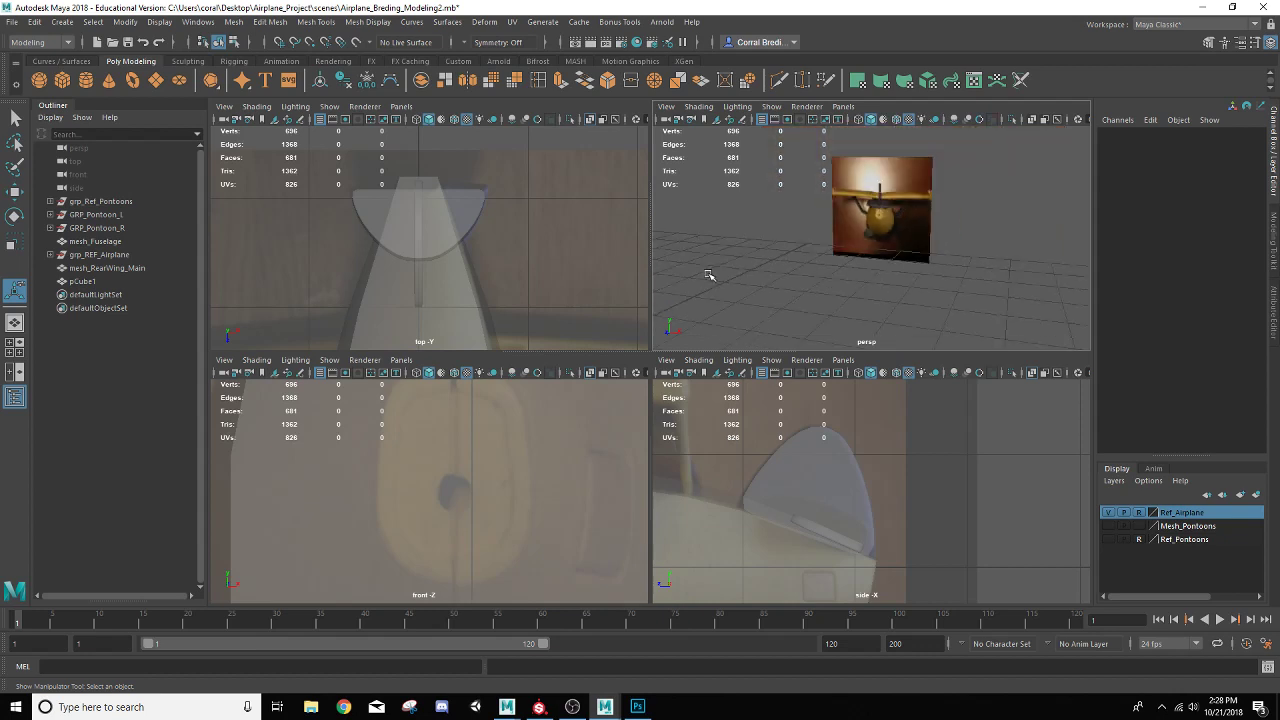
pyautogui.keyDown('alt'); pyautogui.moveTo(773, 271); pyautogui.dragTo(682, 261); pyautogui.keyUp('alt')
pyautogui.keyDown('alt'); pyautogui.moveTo(682, 261); pyautogui.dragTo(933, 328, button='middle'); pyautogui.keyUp('alt')
pyautogui.keyDown('alt'); pyautogui.moveTo(933, 328); pyautogui.dragTo(909, 339); pyautogui.keyUp('alt')
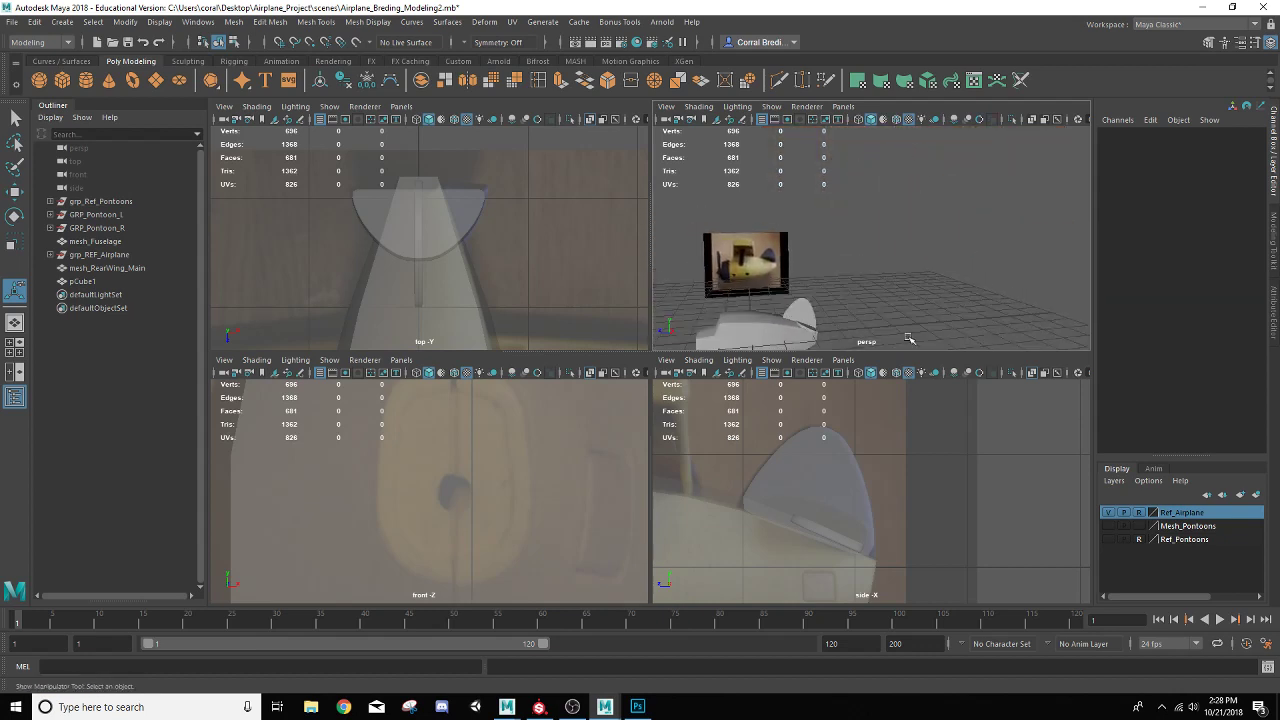
# Select the centre face of the fuselage's flat rear end and grow the selection to all nine end faces in the full perspective view.
pyautogui.click(776, 328)
pyautogui.press('f')
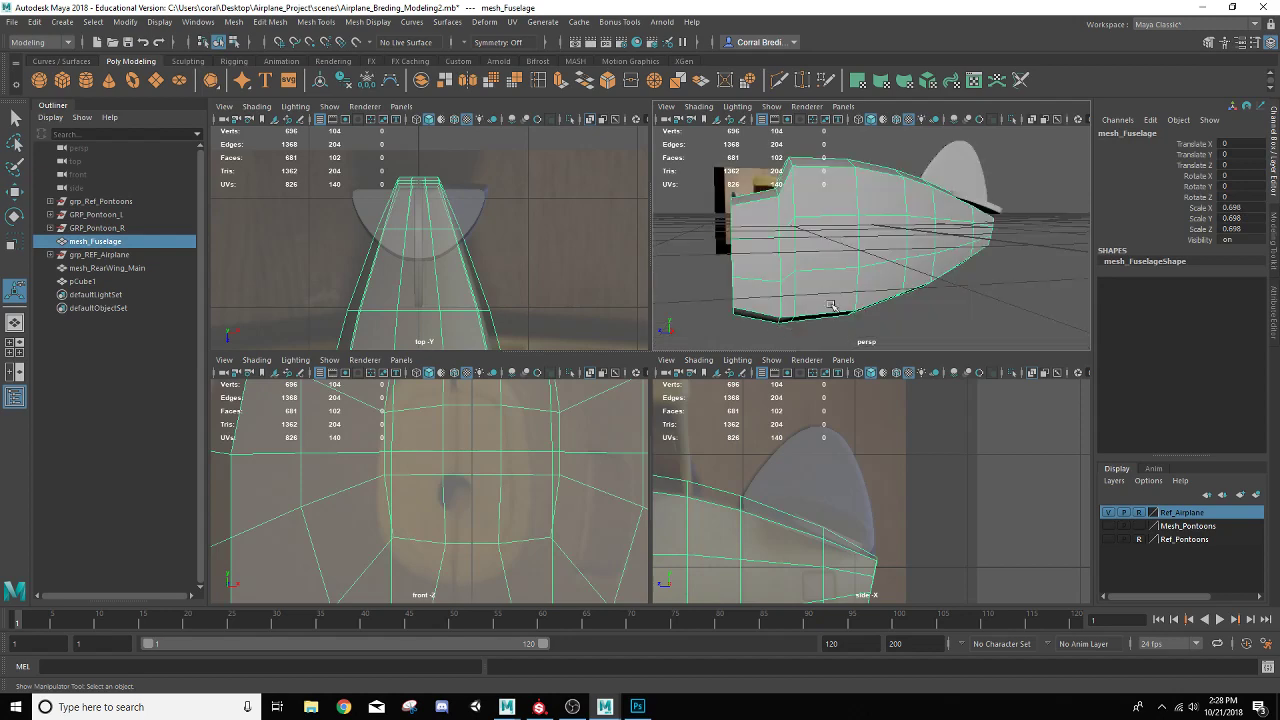
pyautogui.keyDown('alt'); pyautogui.moveTo(990, 234); pyautogui.dragTo(872, 236); pyautogui.keyUp('alt')
pyautogui.scroll(-6, 842, 234)
pyautogui.scroll(6, 842, 234)
pyautogui.scroll(3, 872, 236)
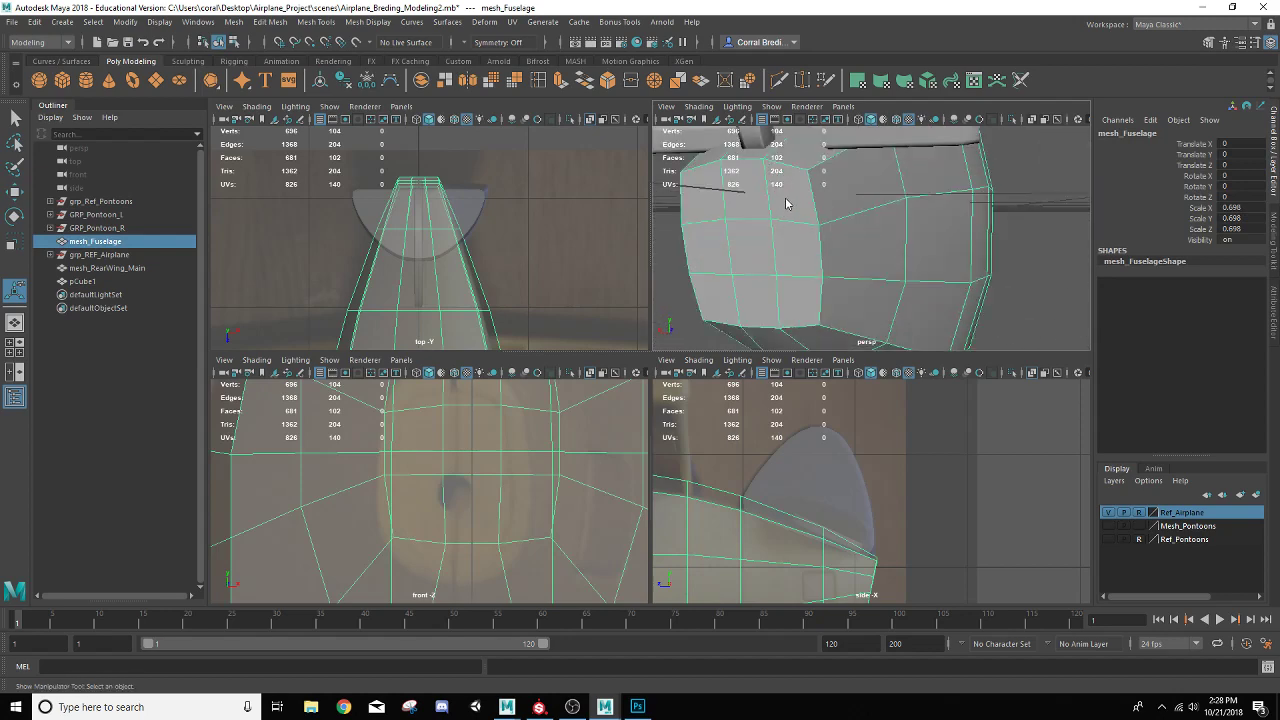
pyautogui.moveTo(785, 204); pyautogui.dragTo(765, 236, button='right')
pyautogui.click(765, 236)
pyautogui.click(757, 244)
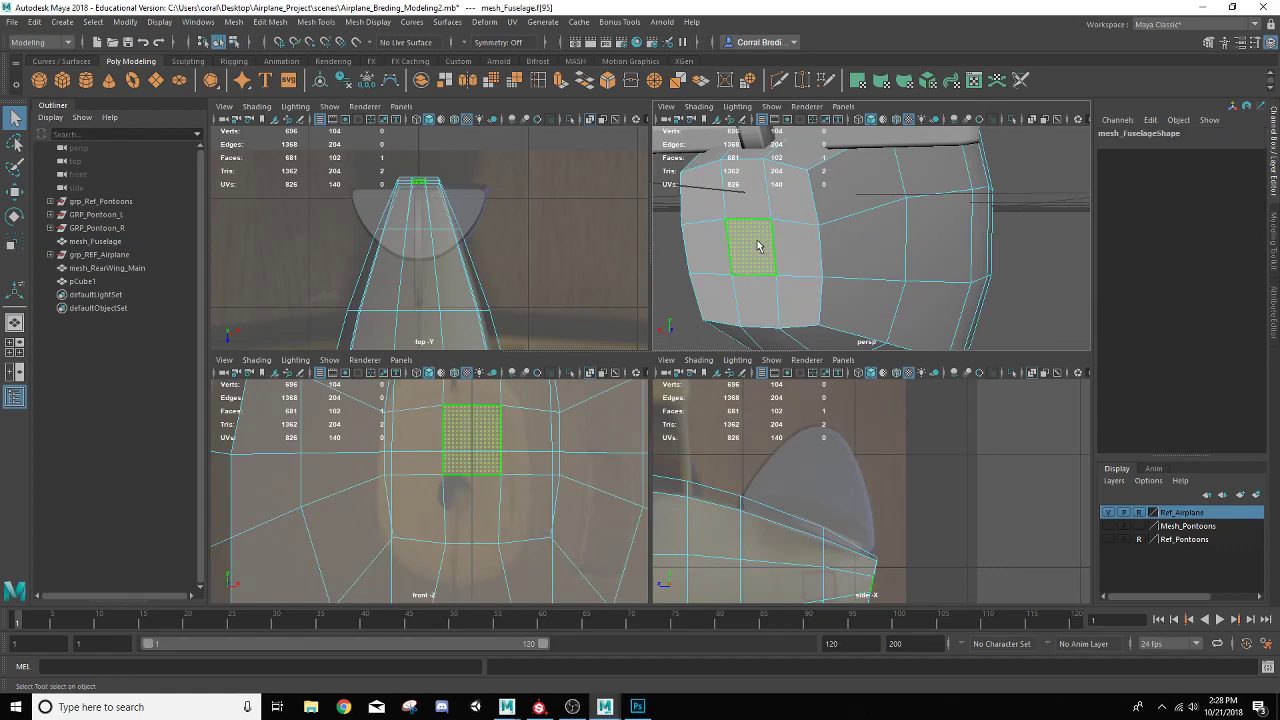
pyautogui.press('space')
pyautogui.keyDown('alt'); pyautogui.moveTo(757, 246); pyautogui.dragTo(719, 336); pyautogui.keyUp('alt')
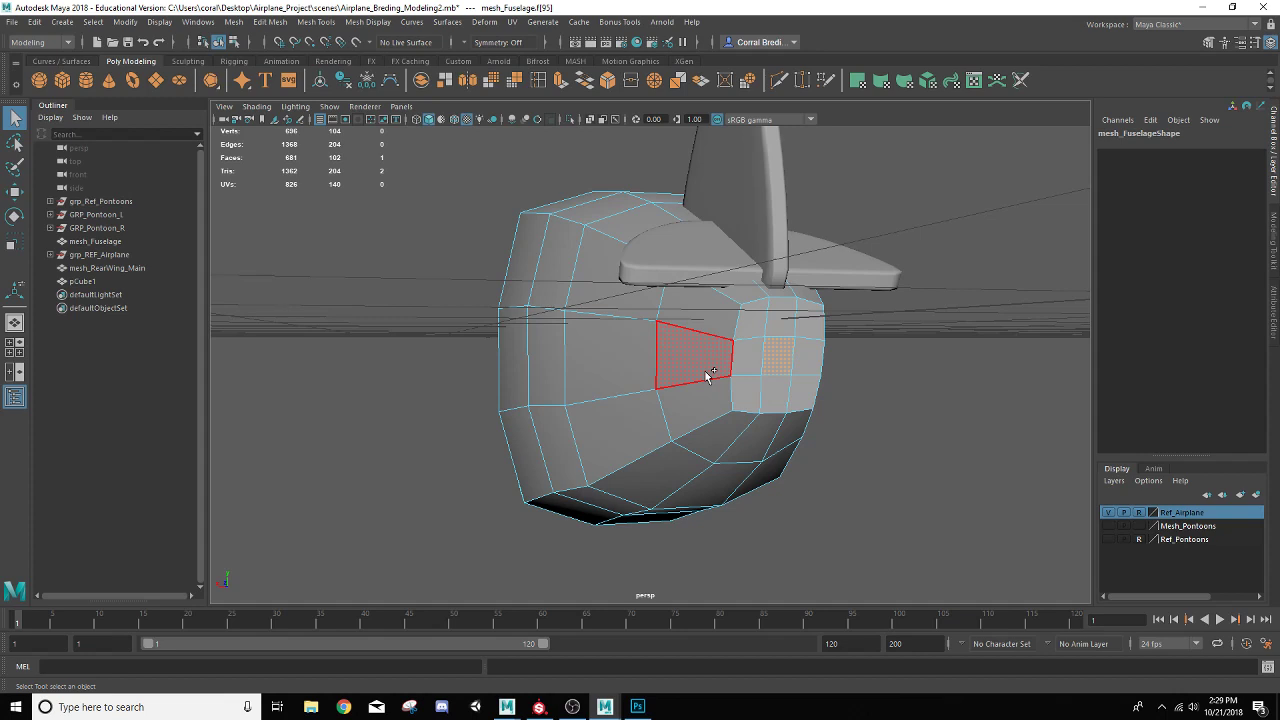
pyautogui.hotkey('shift', '.')
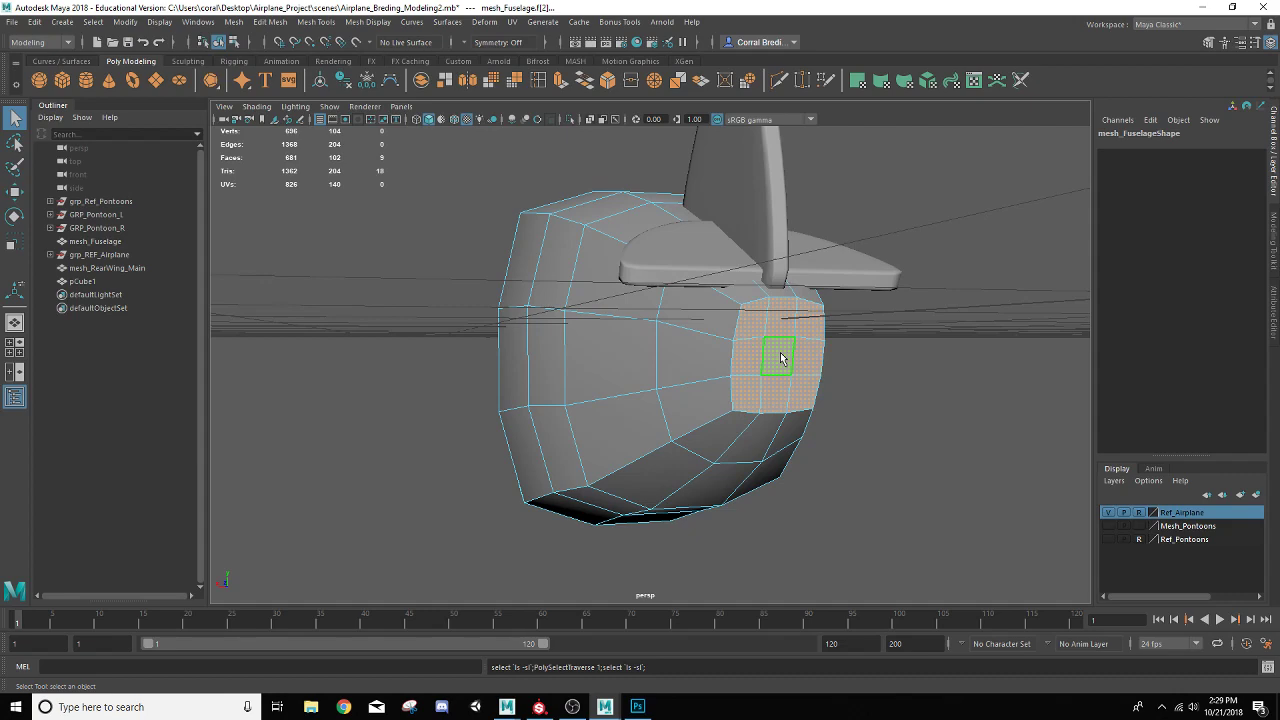
# Extrude the nine faces of the fuselage's flat rear end and scale the extrusion inward to about 0.6.
pyautogui.scroll(4, 782, 358)
pyautogui.moveTo(868, 321)
pyautogui.keyDown('alt'); pyautogui.mouseDown()
pyautogui.moveTo(840, 324)
pyautogui.moveTo(858, 327)
pyautogui.mouseUp(); pyautogui.keyUp('alt')
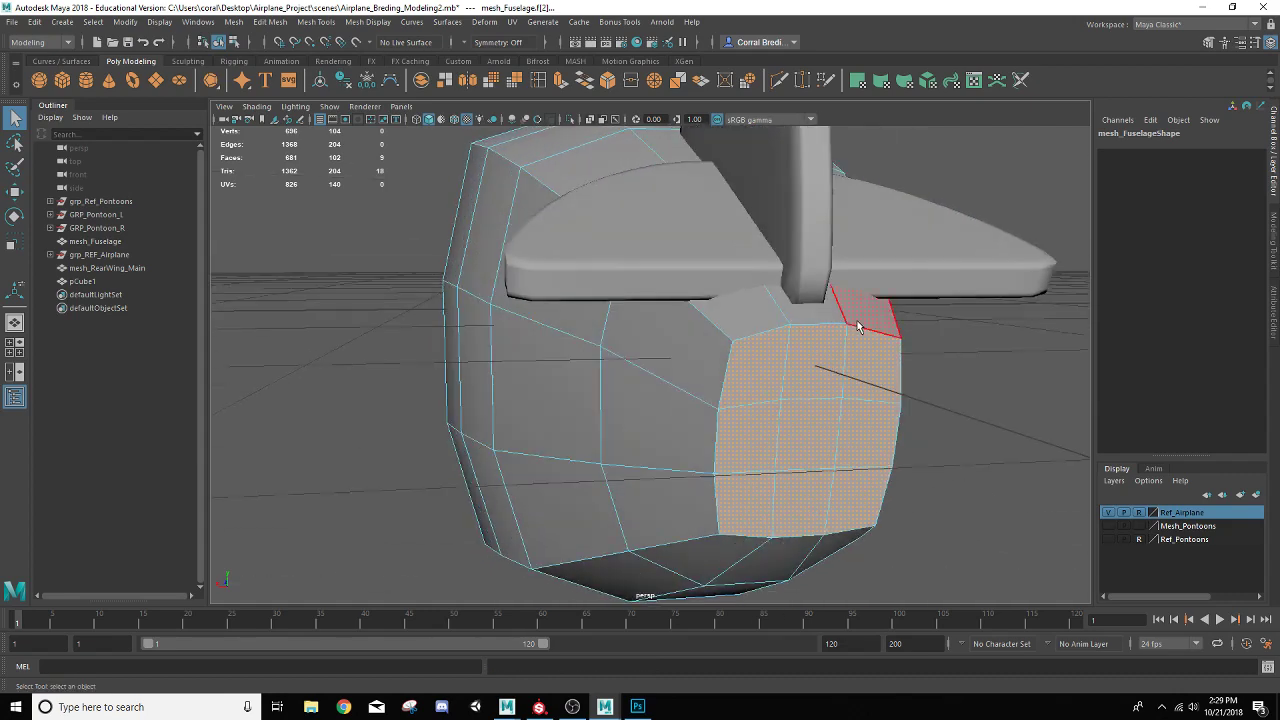
pyautogui.scroll(2, 851, 357)
pyautogui.scroll(-4, 851, 357)
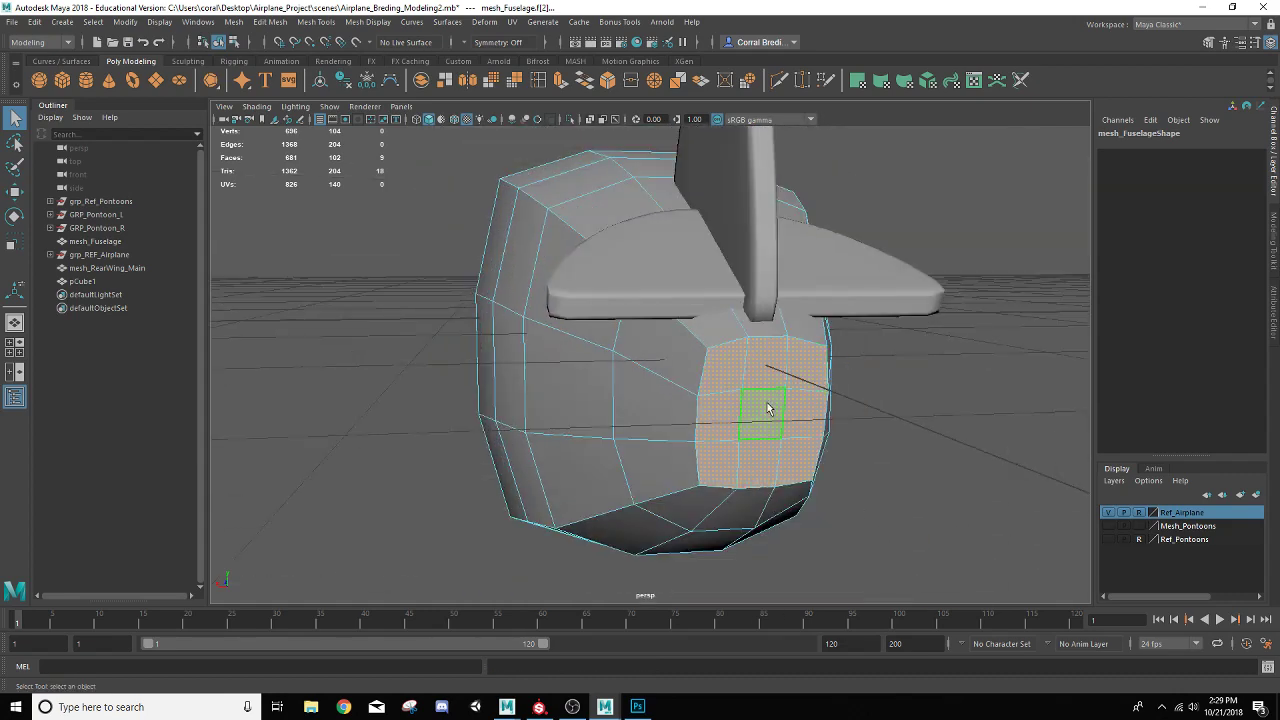
pyautogui.keyDown('alt'); pyautogui.moveTo(728, 408); pyautogui.dragTo(514, 440); pyautogui.keyUp('alt')
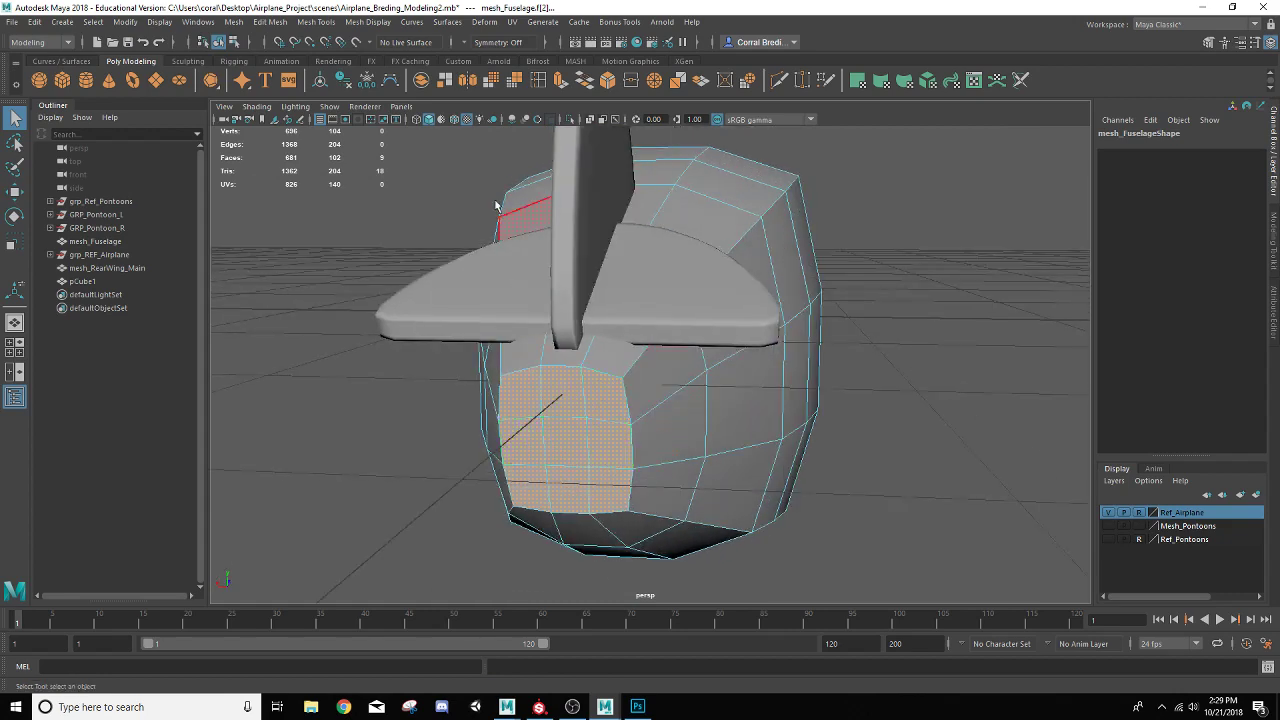
pyautogui.click(562, 86)
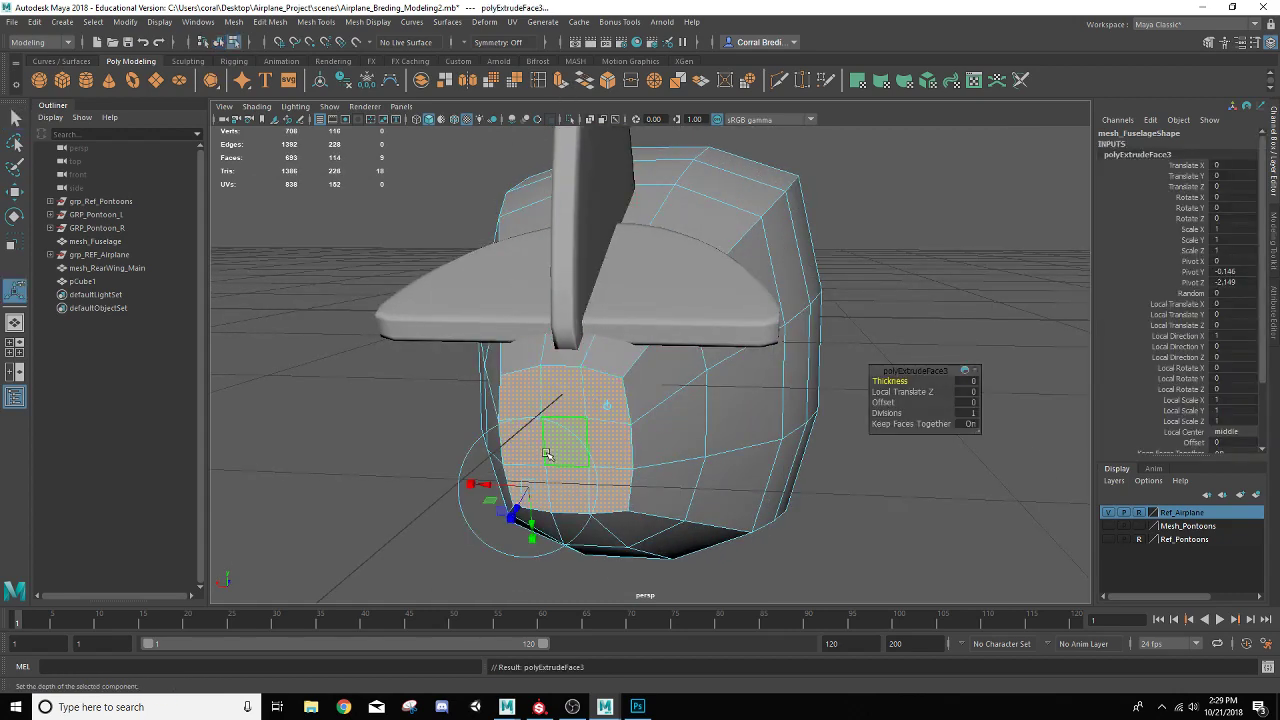
pyautogui.moveTo(521, 499); pyautogui.dragTo(516, 418)
pyautogui.keyDown('alt'); pyautogui.moveTo(516, 419); pyautogui.dragTo(504, 419, button='middle'); pyautogui.keyUp('alt')
# Extrude the rear end faces again, push them inward with a local Z translation of -0.02, and return to object mode.
pyautogui.keyDown('alt'); pyautogui.moveTo(584, 450); pyautogui.dragTo(608, 452); pyautogui.keyUp('alt')
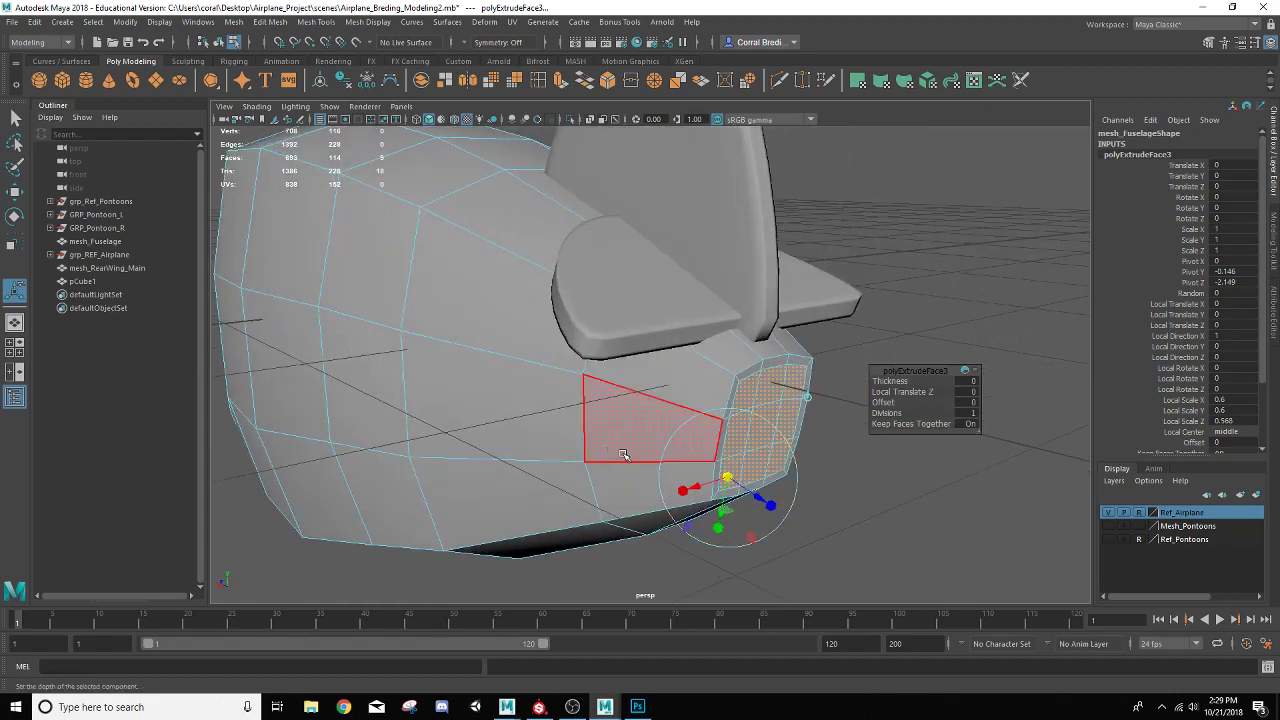
pyautogui.hotkey('ctrl', 'e')
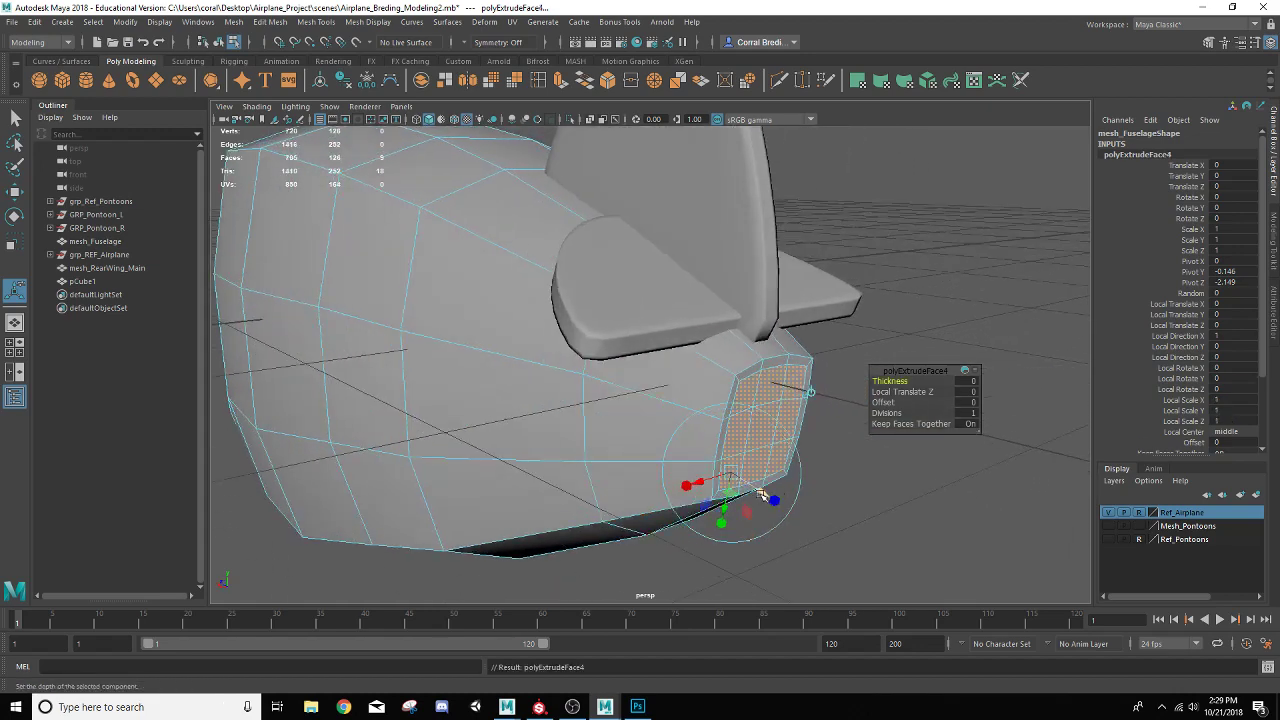
pyautogui.moveTo(762, 494); pyautogui.dragTo(754, 488)
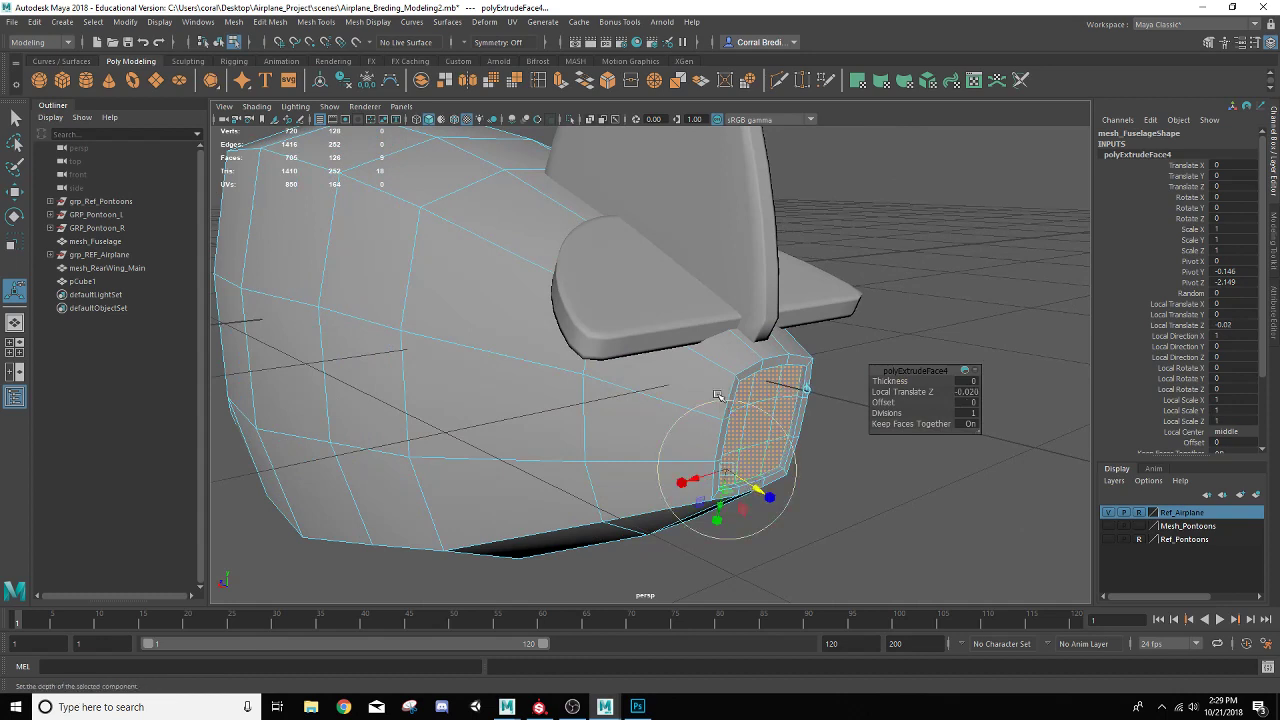
pyautogui.moveTo(720, 357); pyautogui.dragTo(789, 304, button='right')
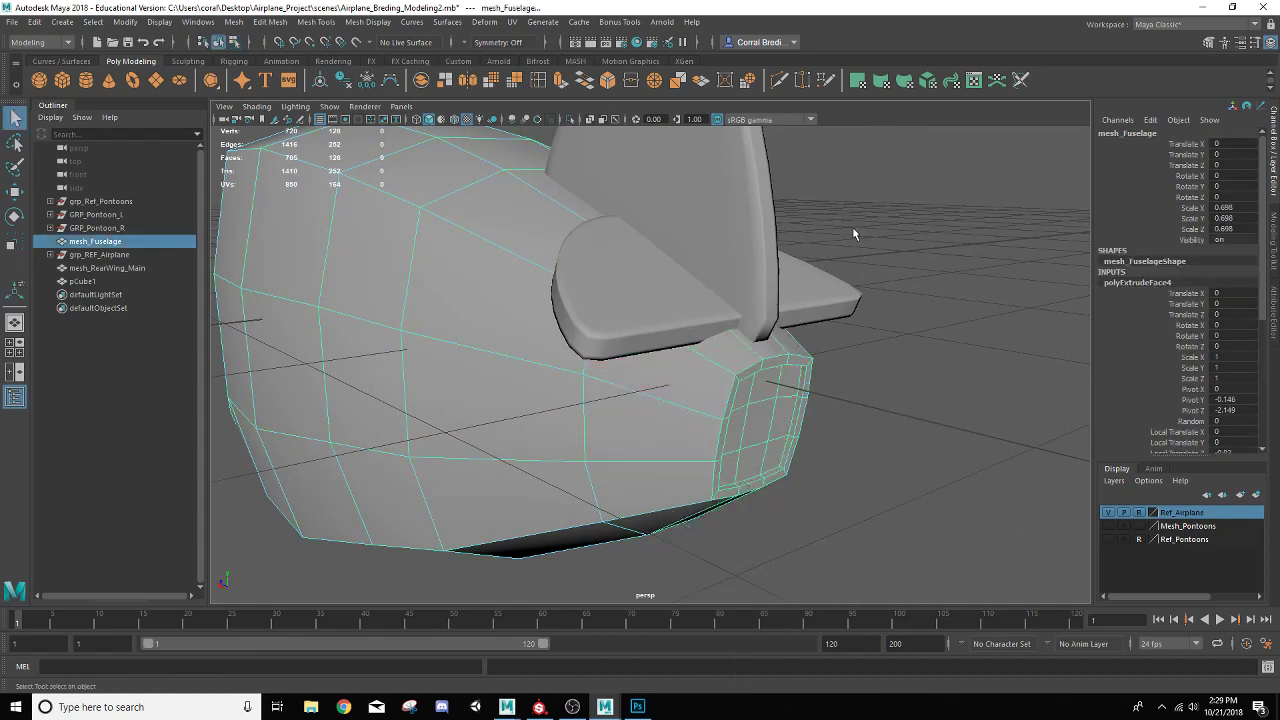
pyautogui.click(855, 205)
# Preview the fuselage smoothed, examine its recessed rear end and nose against the side reference, and restore the unsmoothed display.
pyautogui.scroll(-3, 855, 204)
pyautogui.keyDown('alt'); pyautogui.moveTo(421, 417); pyautogui.dragTo(440, 398); pyautogui.keyUp('alt')
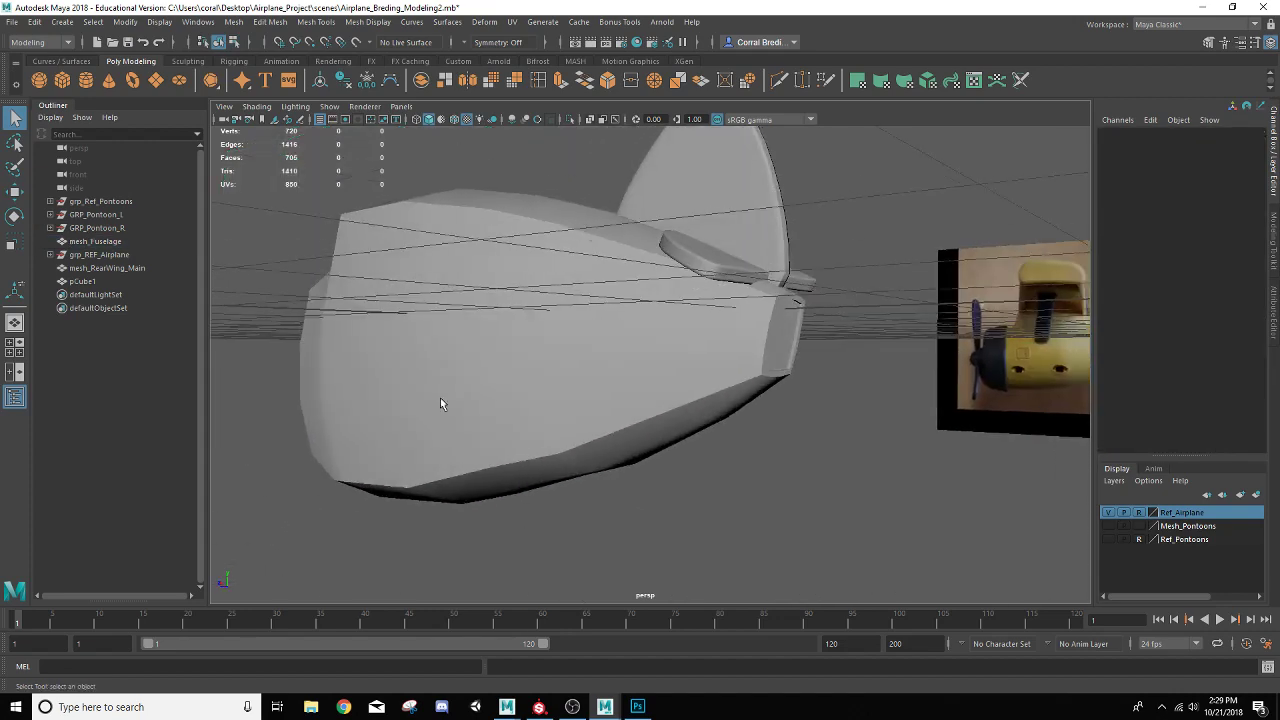
pyautogui.click(455, 389)
pyautogui.press('3')
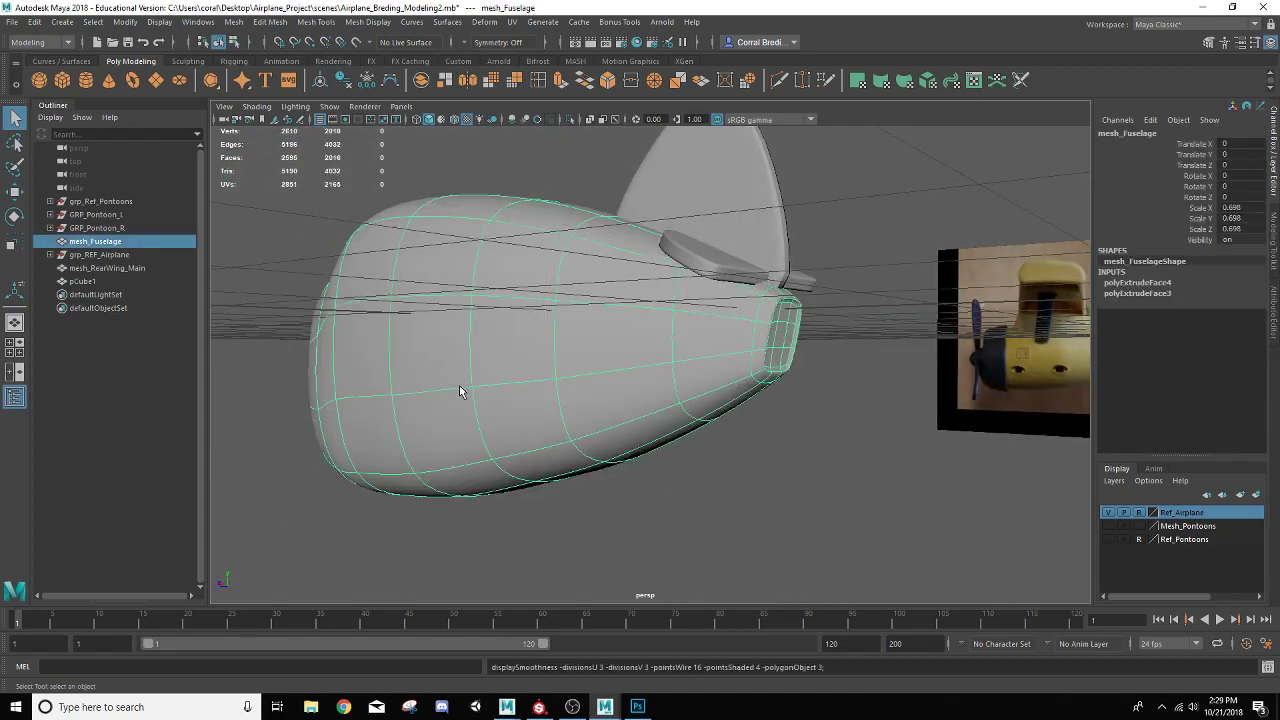
pyautogui.click(840, 468)
pyautogui.keyDown('alt'); pyautogui.moveTo(840, 468); pyautogui.dragTo(770, 450); pyautogui.keyUp('alt')
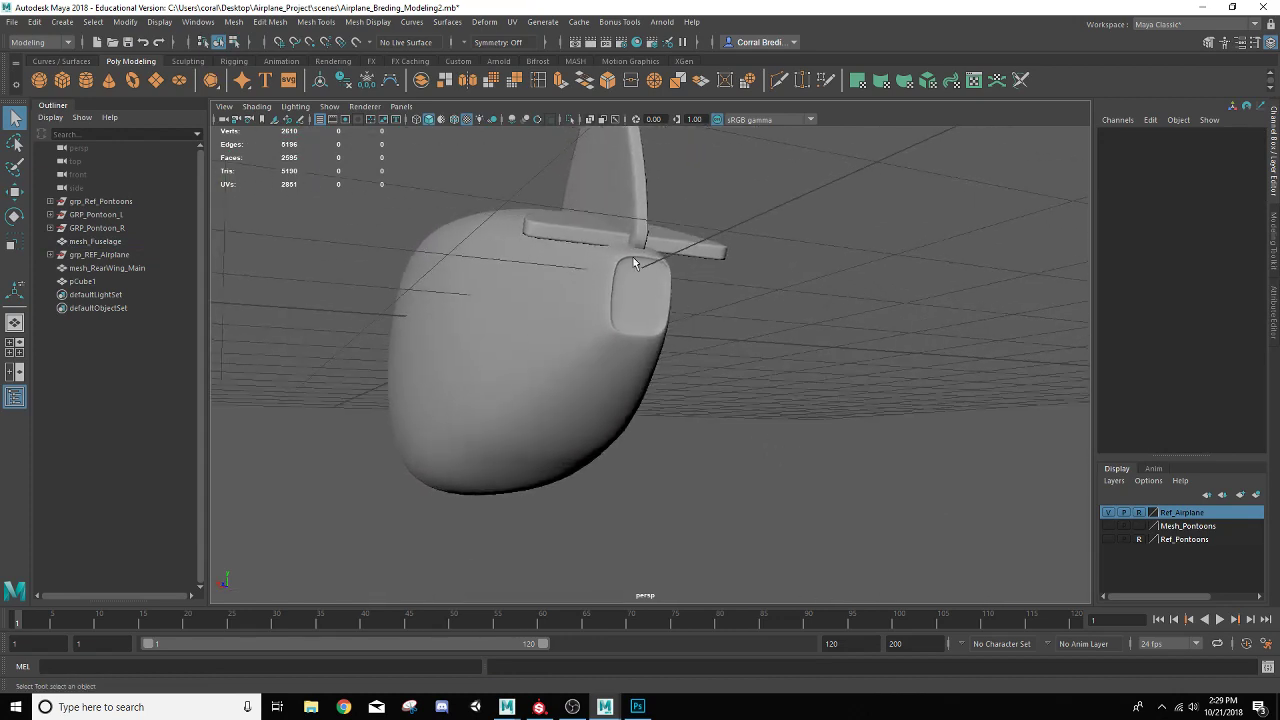
pyautogui.keyDown('alt'); pyautogui.moveTo(613, 310); pyautogui.dragTo(704, 361); pyautogui.keyUp('alt')
pyautogui.keyDown('alt'); pyautogui.moveTo(449, 379); pyautogui.dragTo(621, 327); pyautogui.keyUp('alt')
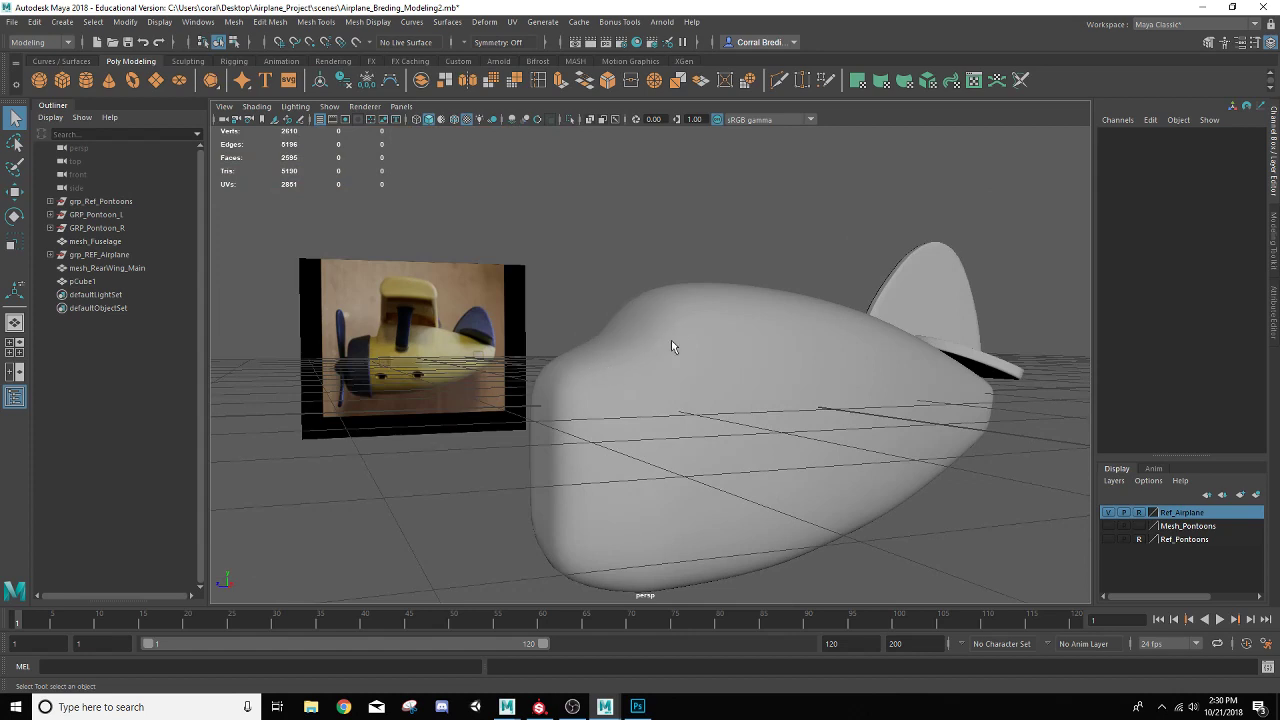
pyautogui.click(657, 382)
pyautogui.press('1')
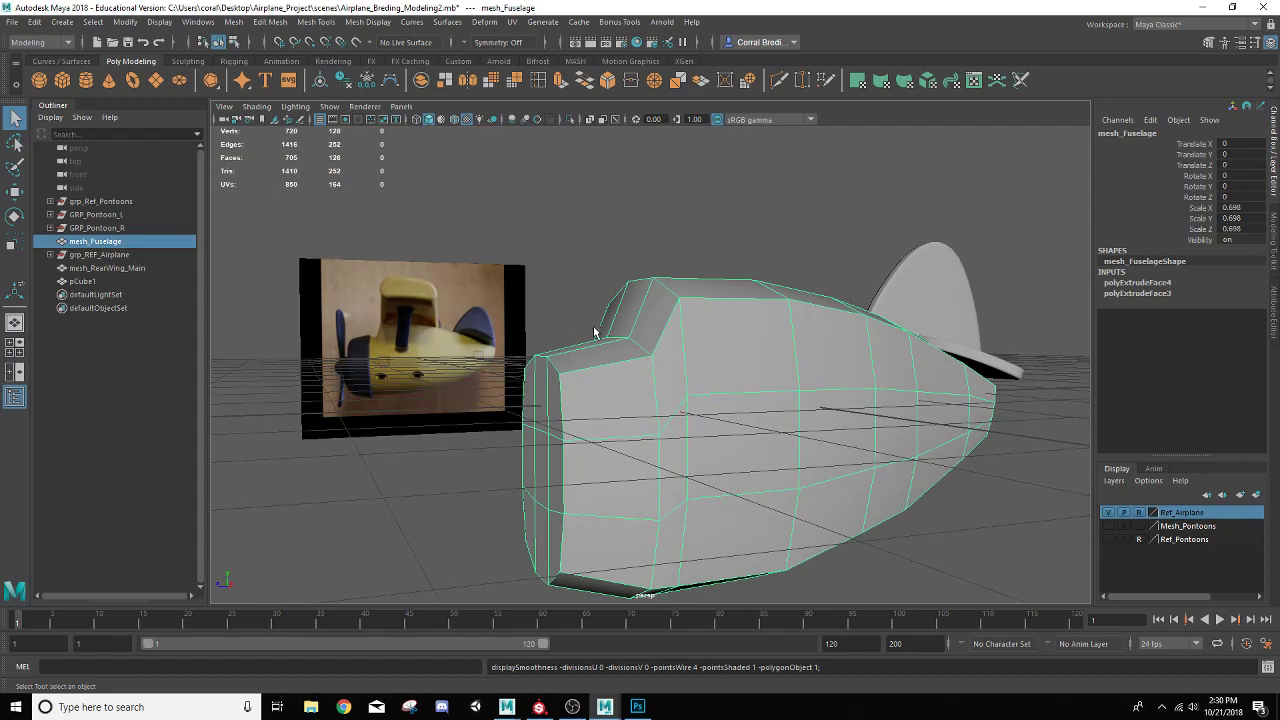
# Extrude the three sloped windshield faces at the front of the cockpit hump and scale them inward uniformly to 0.783.
pyautogui.keyDown('alt'); pyautogui.moveTo(594, 331); pyautogui.dragTo(646, 356); pyautogui.keyUp('alt')
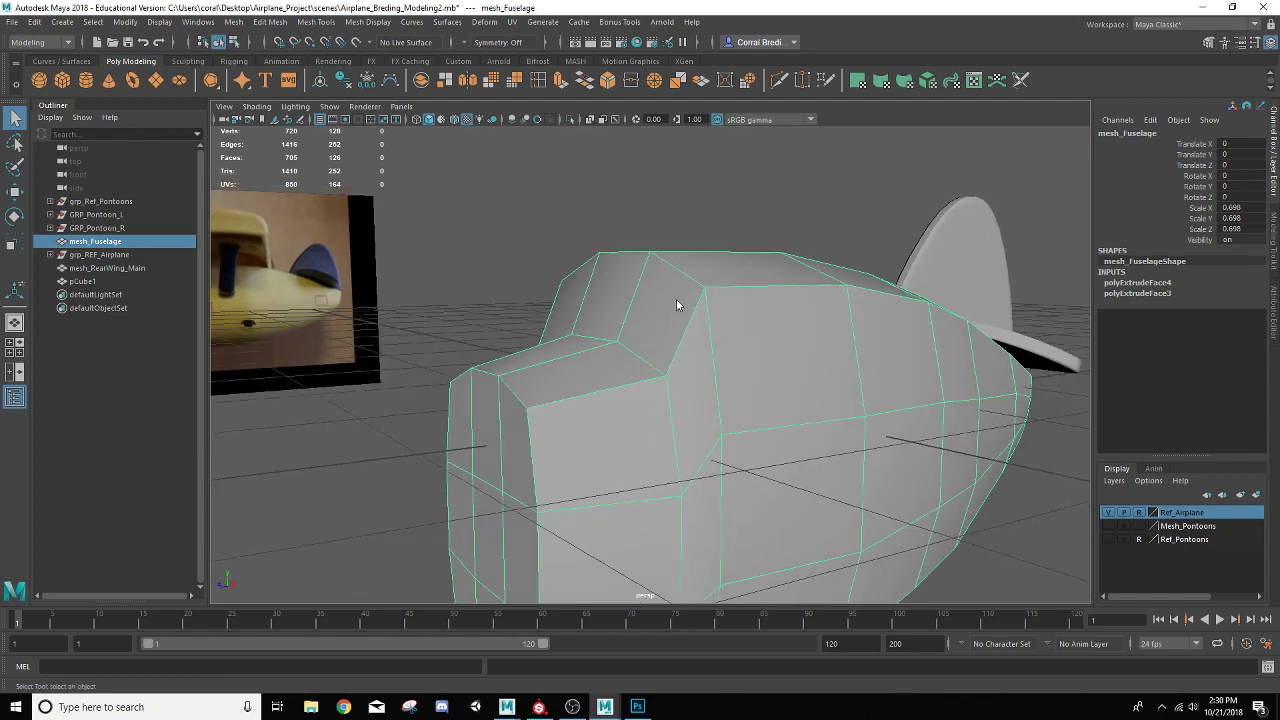
pyautogui.moveTo(676, 305); pyautogui.dragTo(677, 330, button='right')
pyautogui.click(670, 315)
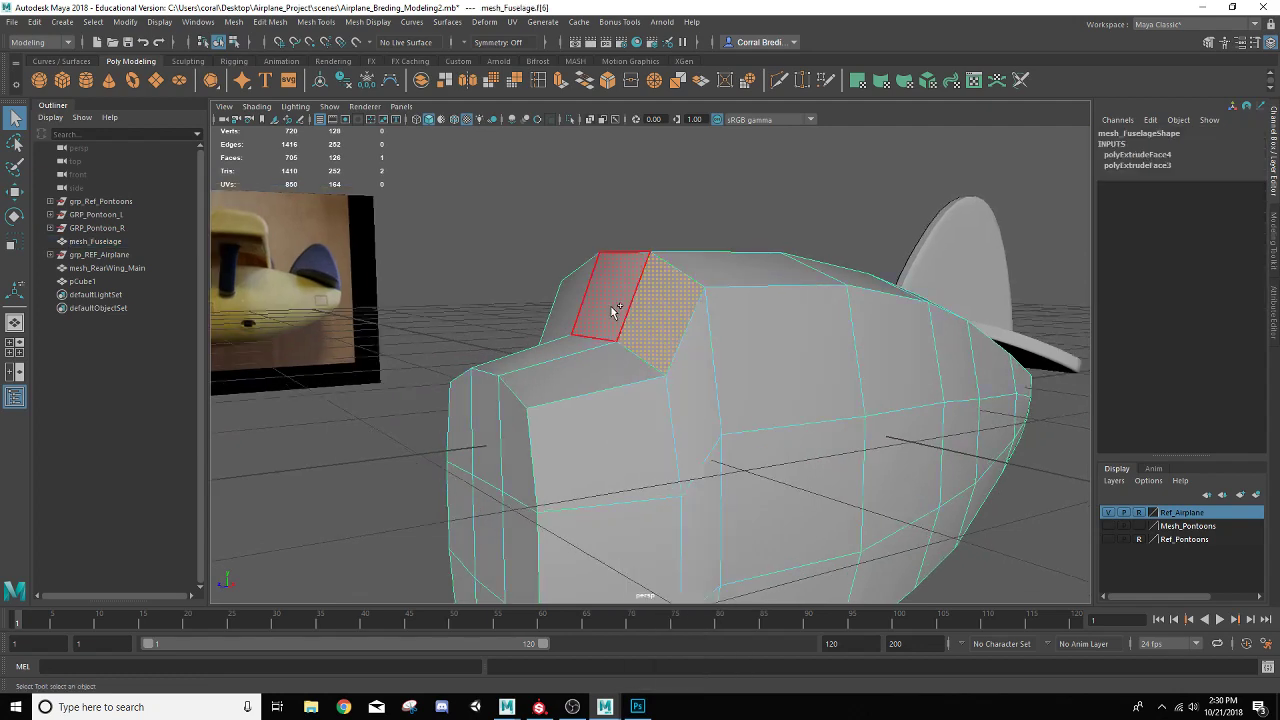
pyautogui.keyDown('shift'); pyautogui.click(604, 310); pyautogui.keyUp('shift')
pyautogui.keyDown('shift'); pyautogui.click(571, 309); pyautogui.keyUp('shift')
pyautogui.moveTo(556, 350)
pyautogui.keyDown('alt'); pyautogui.mouseDown()
pyautogui.moveTo(677, 365)
pyautogui.moveTo(537, 363)
pyautogui.mouseUp(); pyautogui.keyUp('alt')
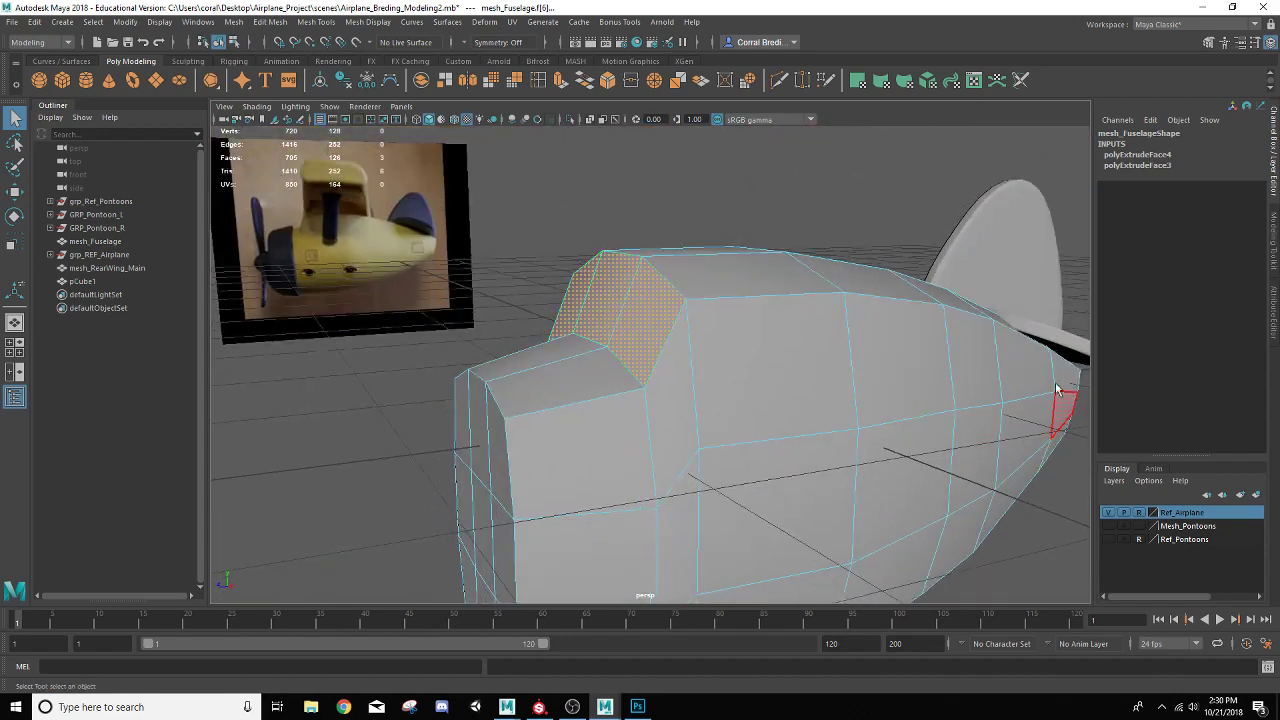
pyautogui.click(561, 82)
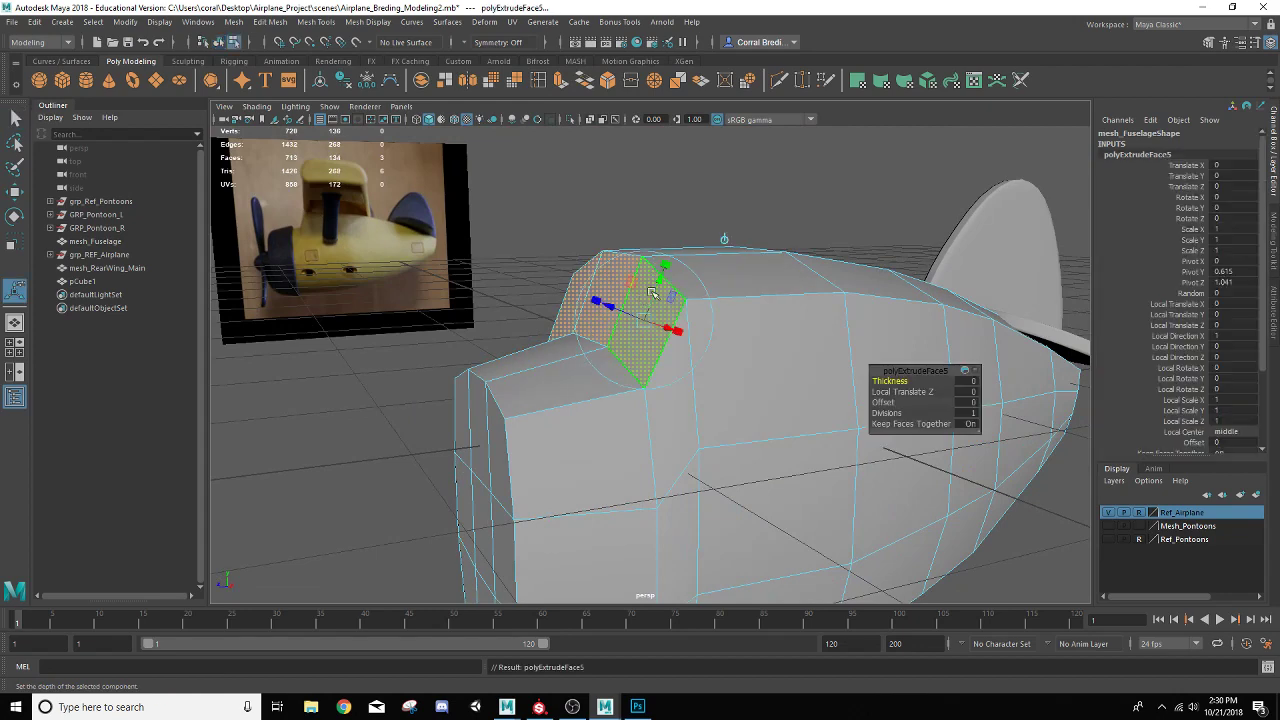
pyautogui.moveTo(648, 321)
pyautogui.mouseDown()
pyautogui.moveTo(586, 343)
pyautogui.moveTo(663, 343)
pyautogui.moveTo(622, 353)
pyautogui.moveTo(689, 331)
pyautogui.moveTo(674, 349)
pyautogui.moveTo(658, 341)
pyautogui.mouseUp()
pyautogui.hotkey('ctrl', 'z')
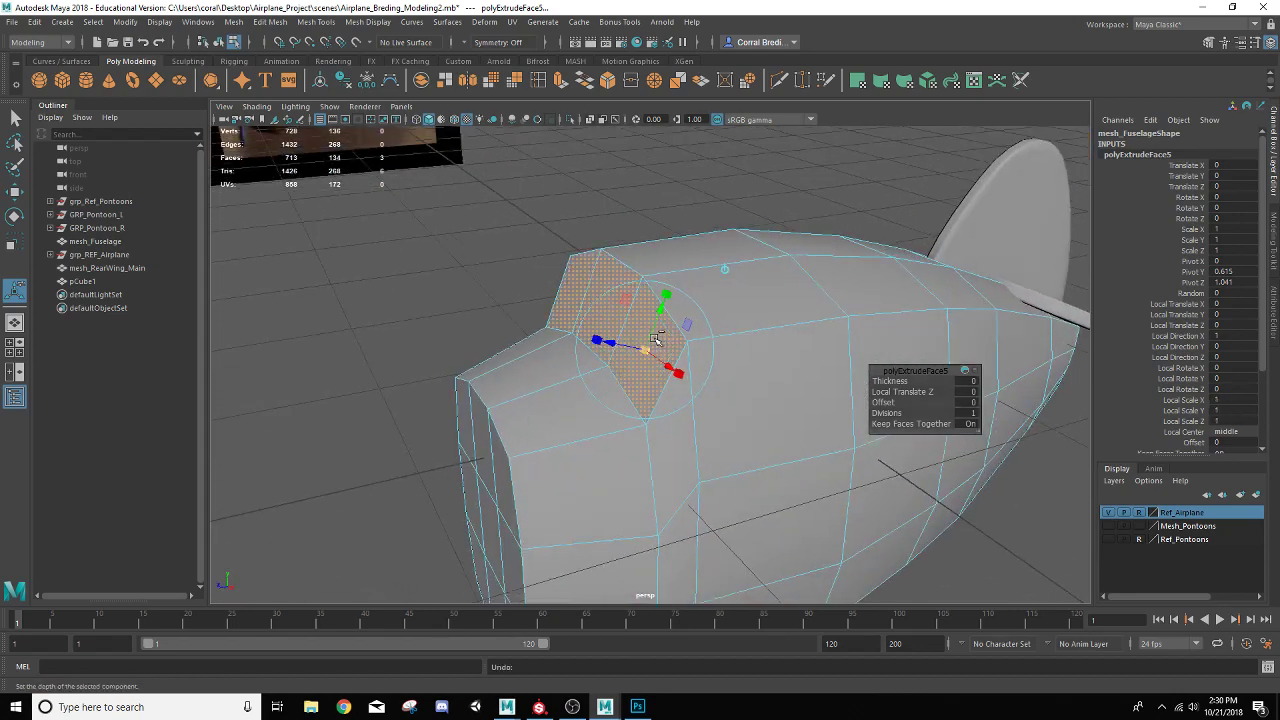
pyautogui.click(668, 295)
pyautogui.moveTo(645, 352); pyautogui.dragTo(517, 265)
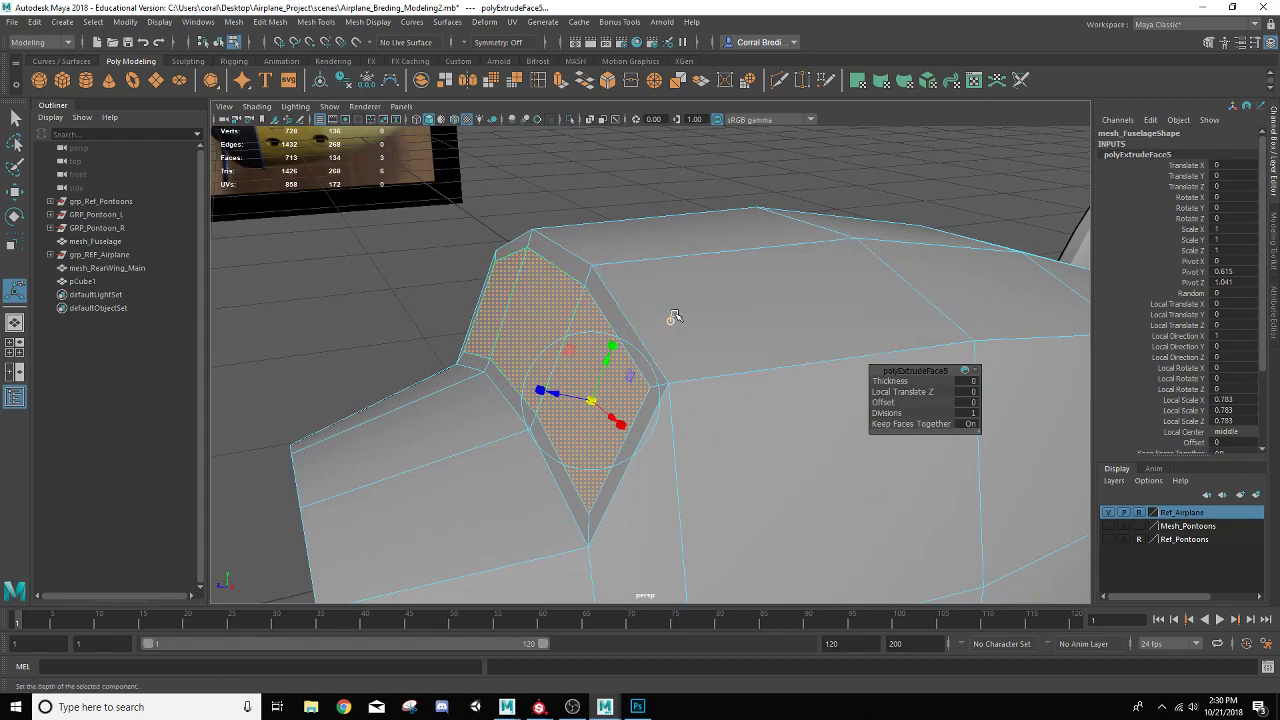
# Extrude the inset windshield faces inward twice, with local Z translations of -0.009 and -0.011.
pyautogui.keyDown('alt'); pyautogui.moveTo(666, 320); pyautogui.dragTo(619, 333); pyautogui.keyUp('alt')
pyautogui.keyDown('alt'); pyautogui.moveTo(675, 380); pyautogui.dragTo(573, 388); pyautogui.keyUp('alt')
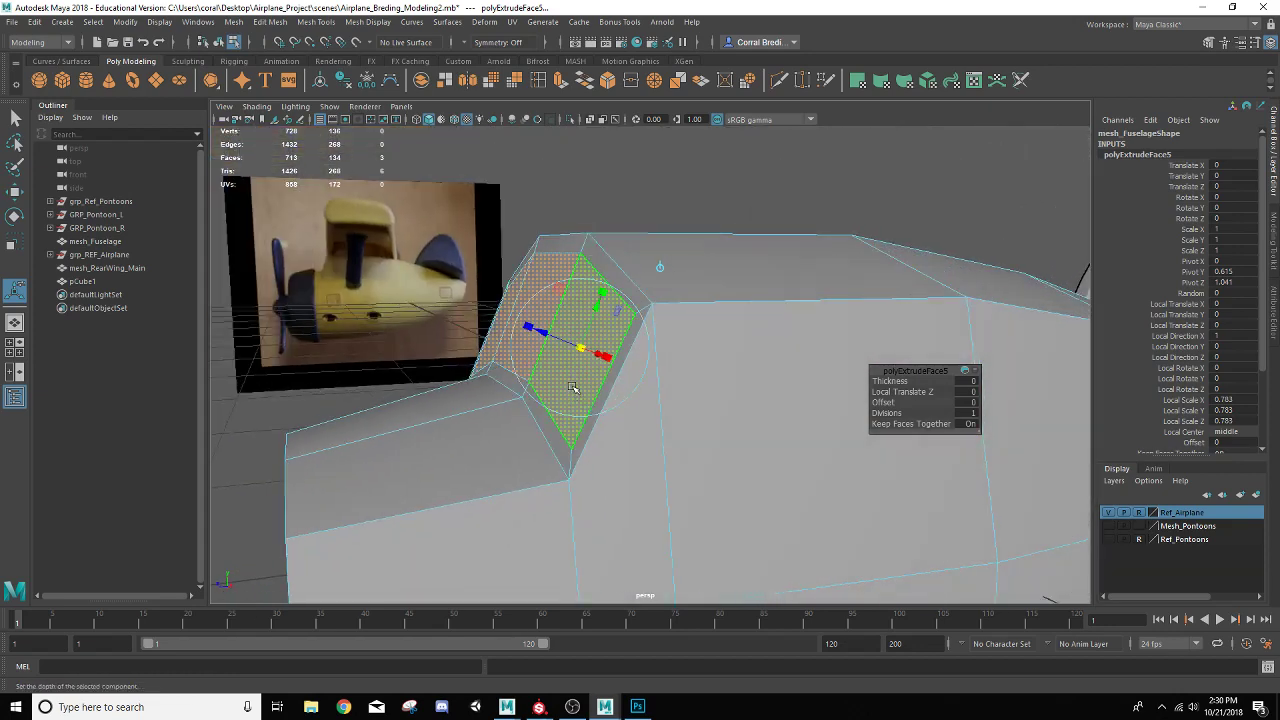
pyautogui.hotkey('ctrl', 'e')
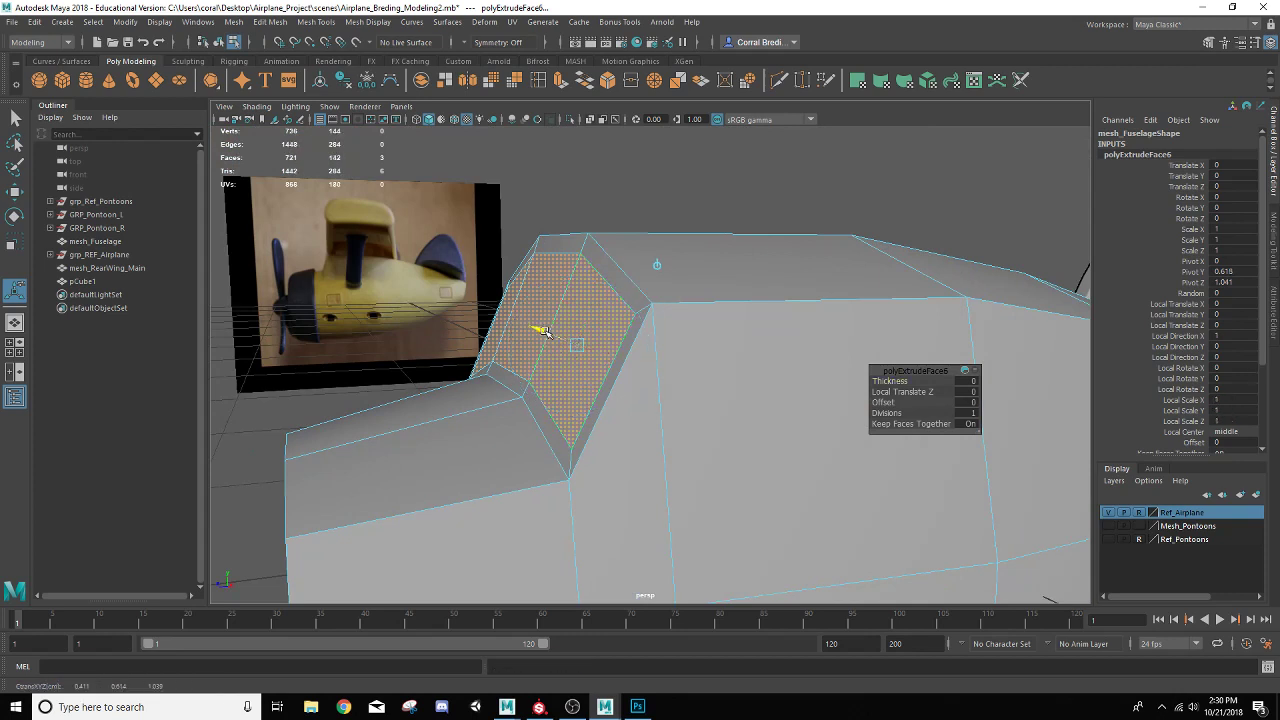
pyautogui.moveTo(542, 331); pyautogui.dragTo(546, 331, button='middle')
pyautogui.hotkey('ctrl', 'e')
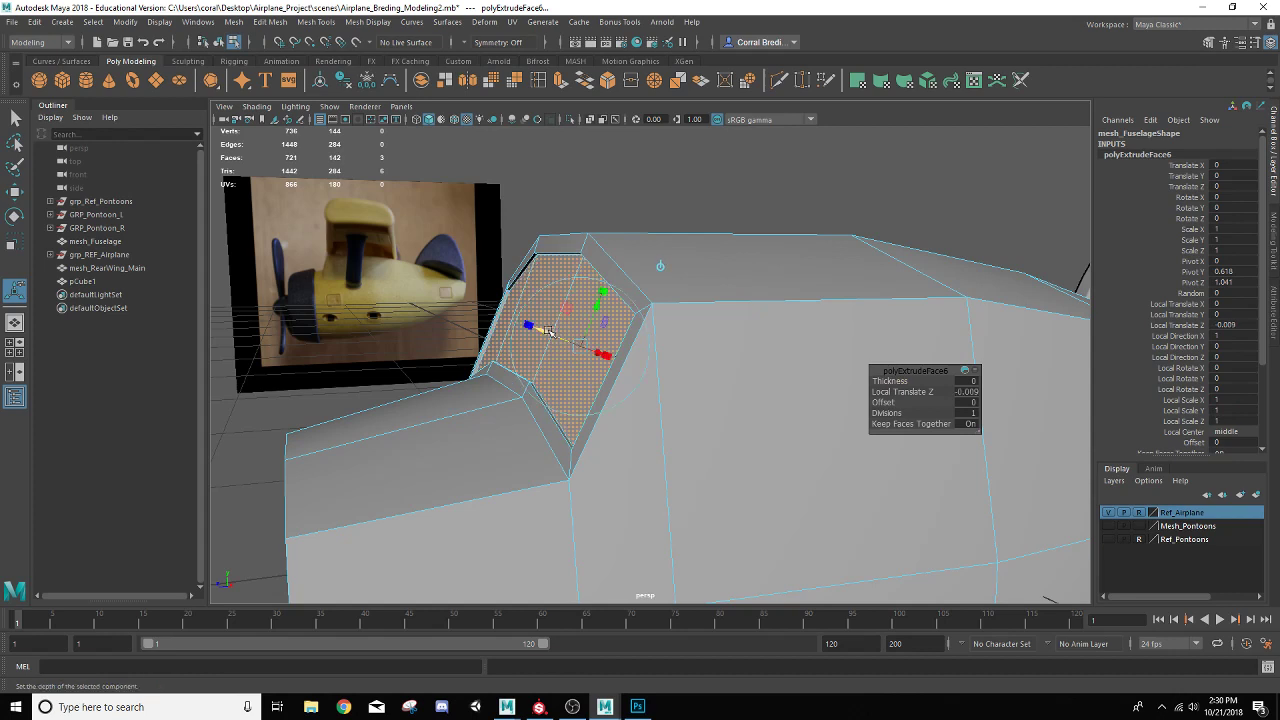
pyautogui.moveTo(549, 331); pyautogui.dragTo(549, 331, button='middle')
# Extrude the recessed windshield faces once more, scale them uniformly to 0.883, and return to object mode.
pyautogui.keyDown('alt'); pyautogui.moveTo(549, 331); pyautogui.dragTo(562, 366); pyautogui.keyUp('alt')
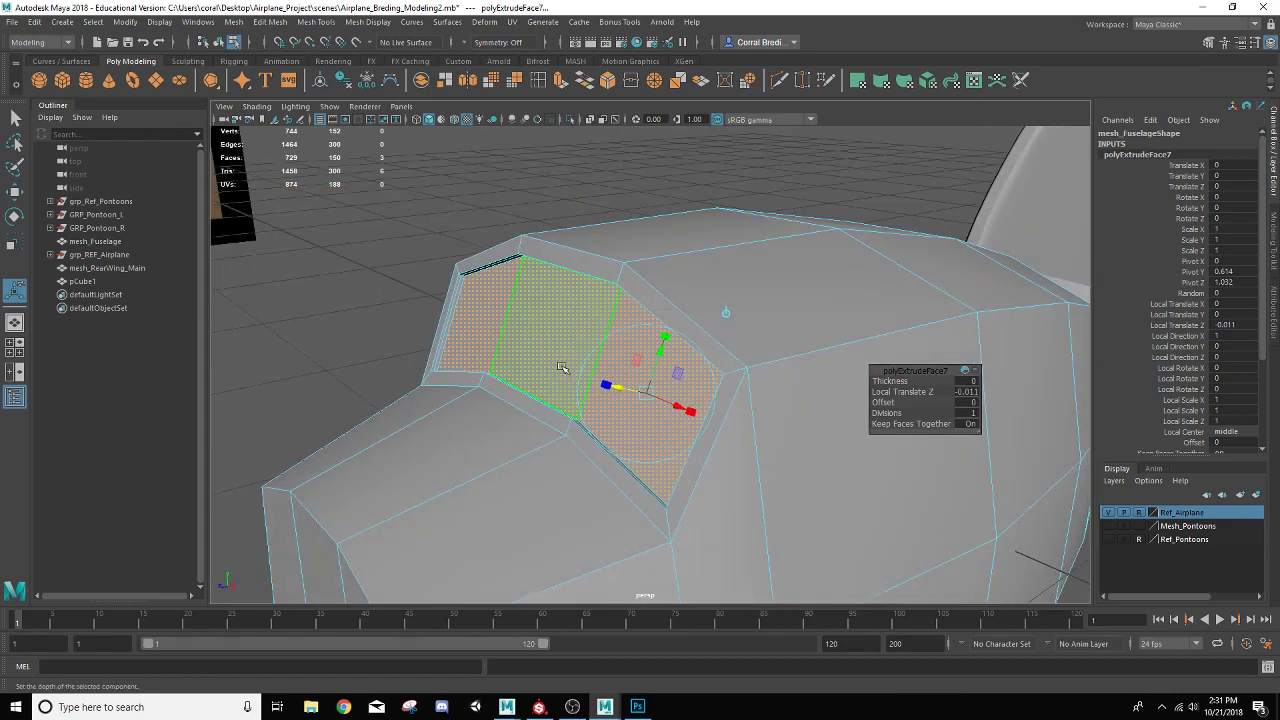
pyautogui.hotkey('ctrl', 'e')
pyautogui.click(662, 338)
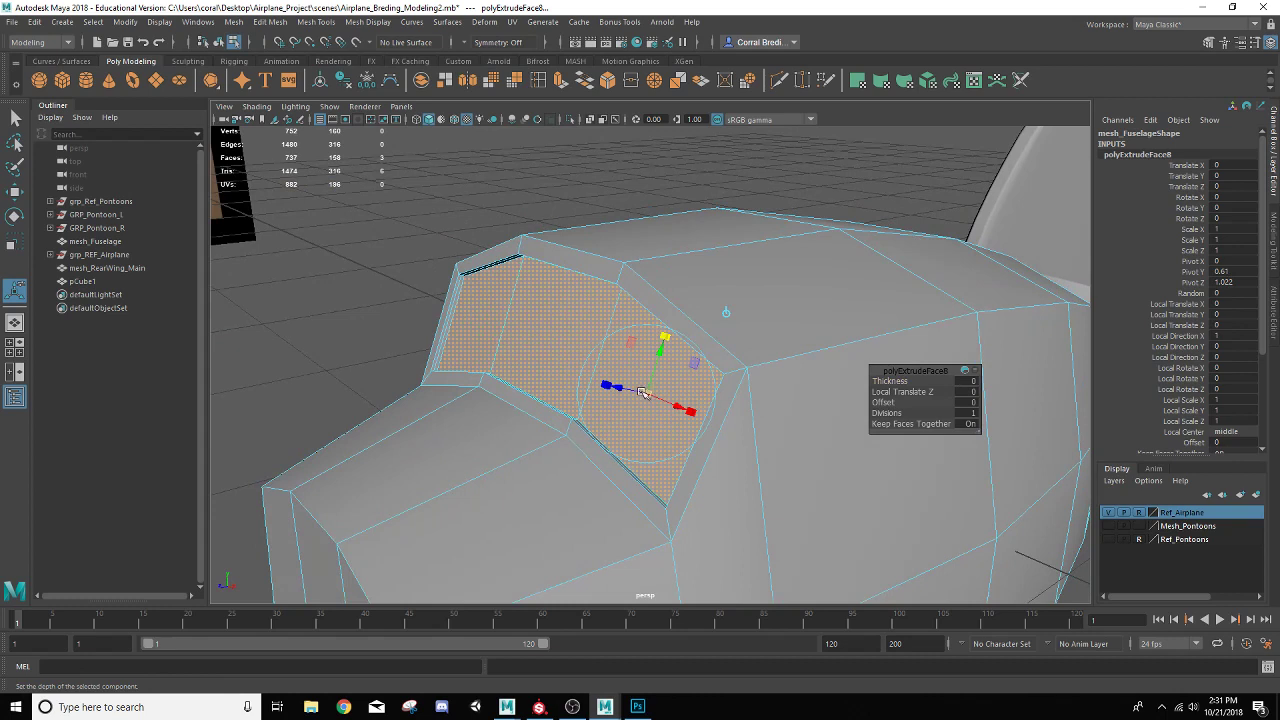
pyautogui.moveTo(645, 393); pyautogui.dragTo(641, 393)
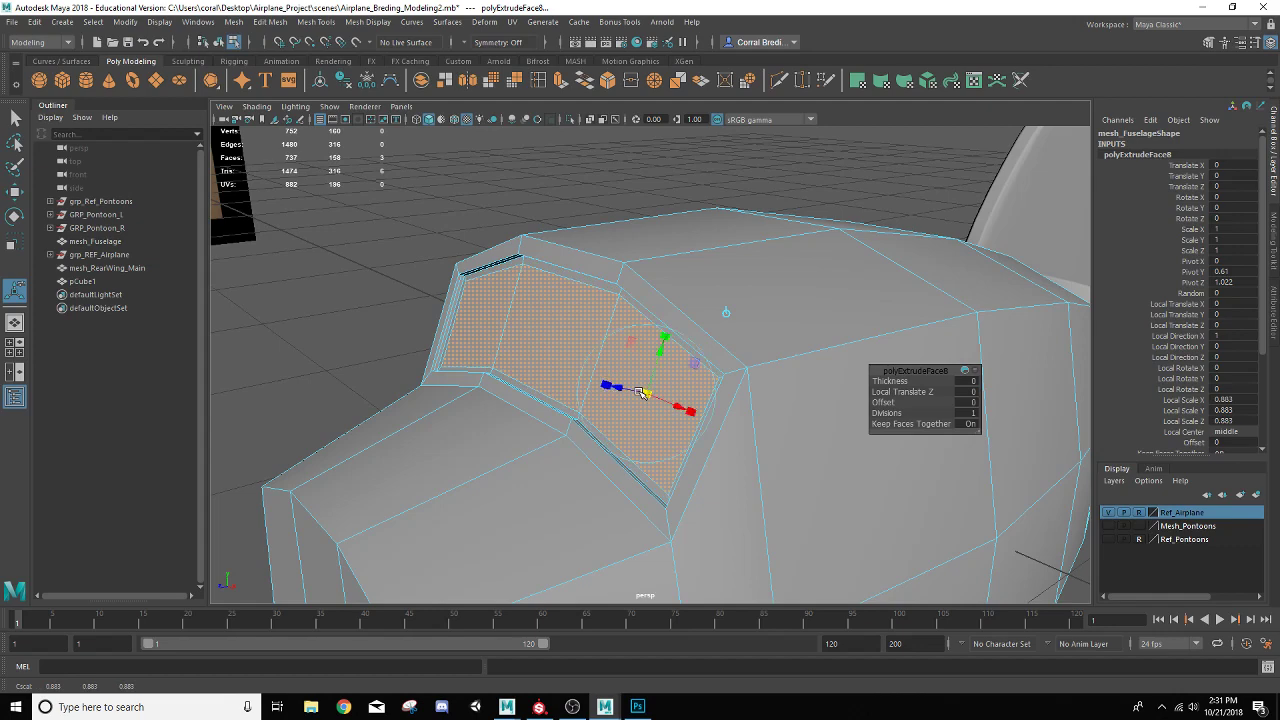
pyautogui.keyDown('alt'); pyautogui.moveTo(652, 350); pyautogui.dragTo(517, 289); pyautogui.keyUp('alt')
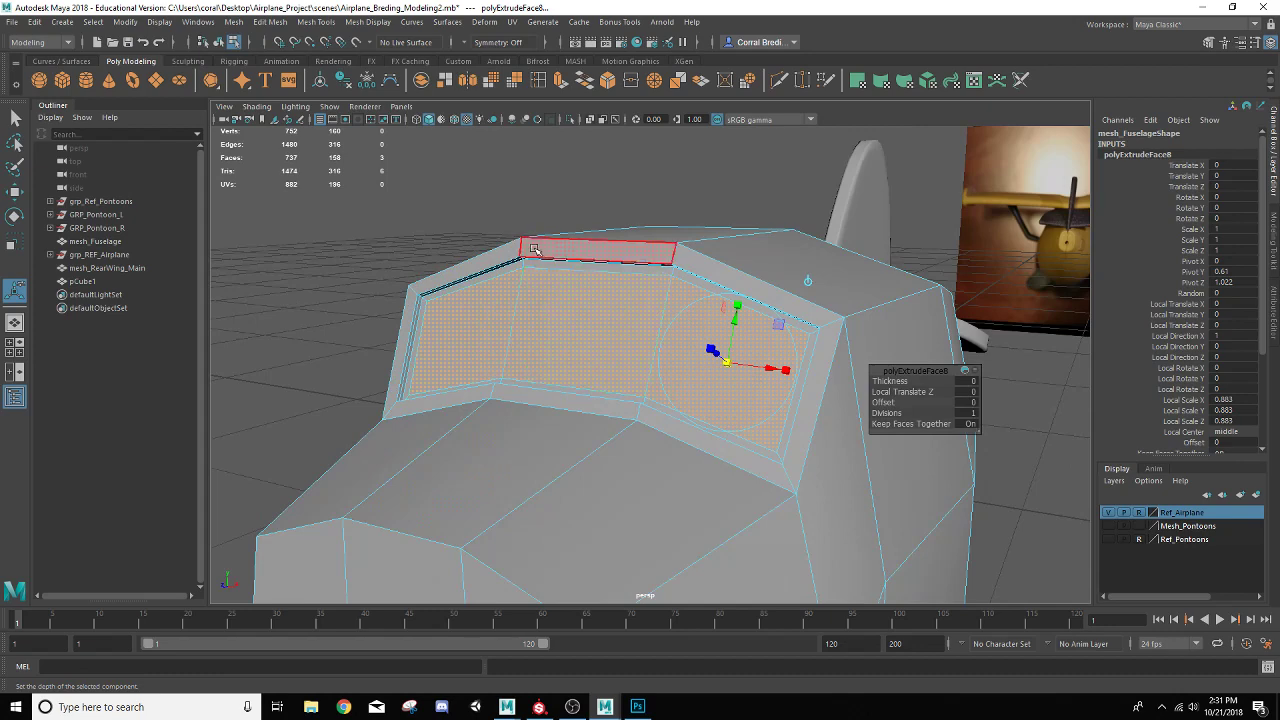
pyautogui.moveTo(535, 248); pyautogui.dragTo(564, 235, button='right')
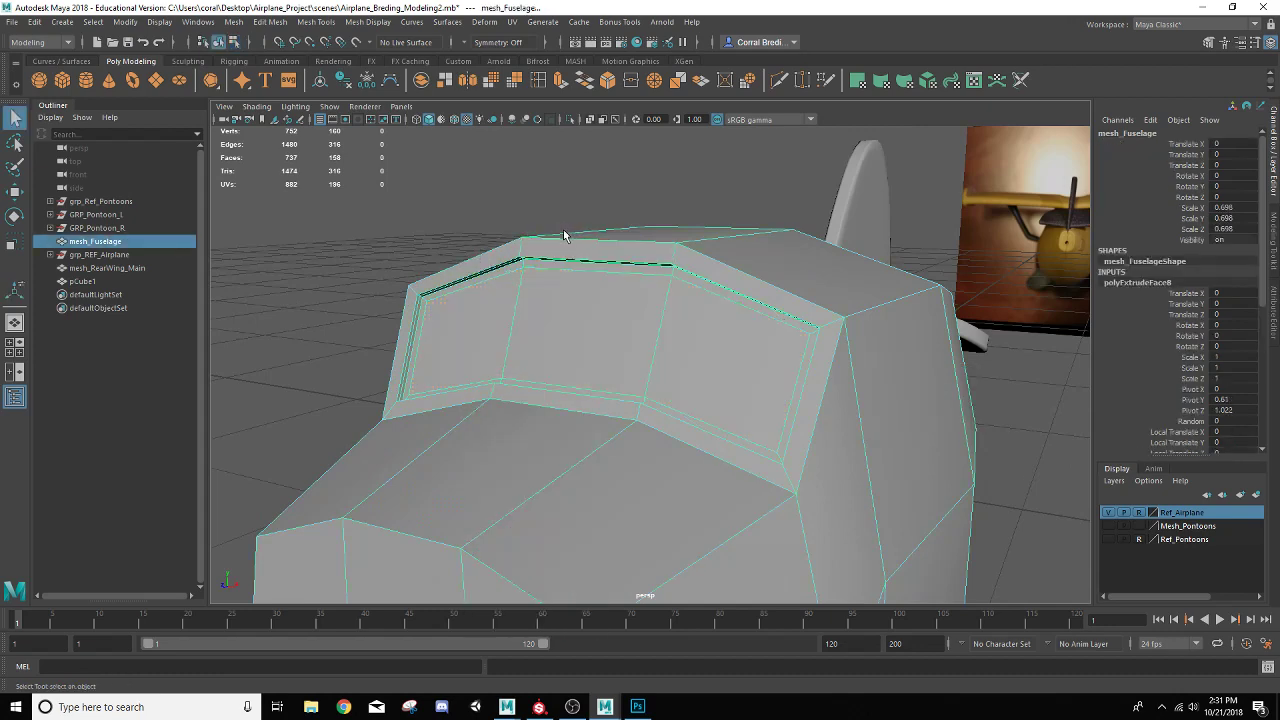
pyautogui.click(527, 156)
# Preview the fuselage smoothed to examine the recessed windshield and surrounding surface, and switch back to the unsmoothed display.
pyautogui.scroll(-3, 572, 360)
pyautogui.keyDown('alt'); pyautogui.moveTo(579, 384); pyautogui.dragTo(555, 380); pyautogui.keyUp('alt')
pyautogui.click(555, 381)
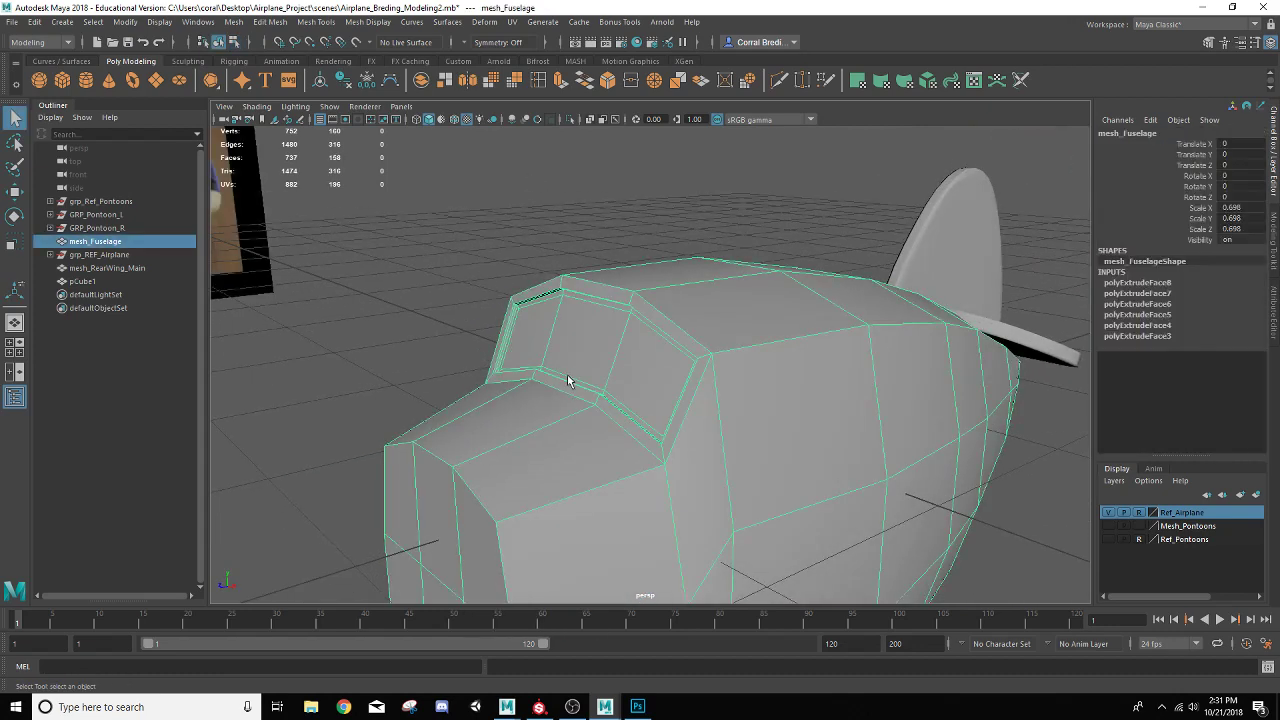
pyautogui.press('3')
pyautogui.click(614, 209)
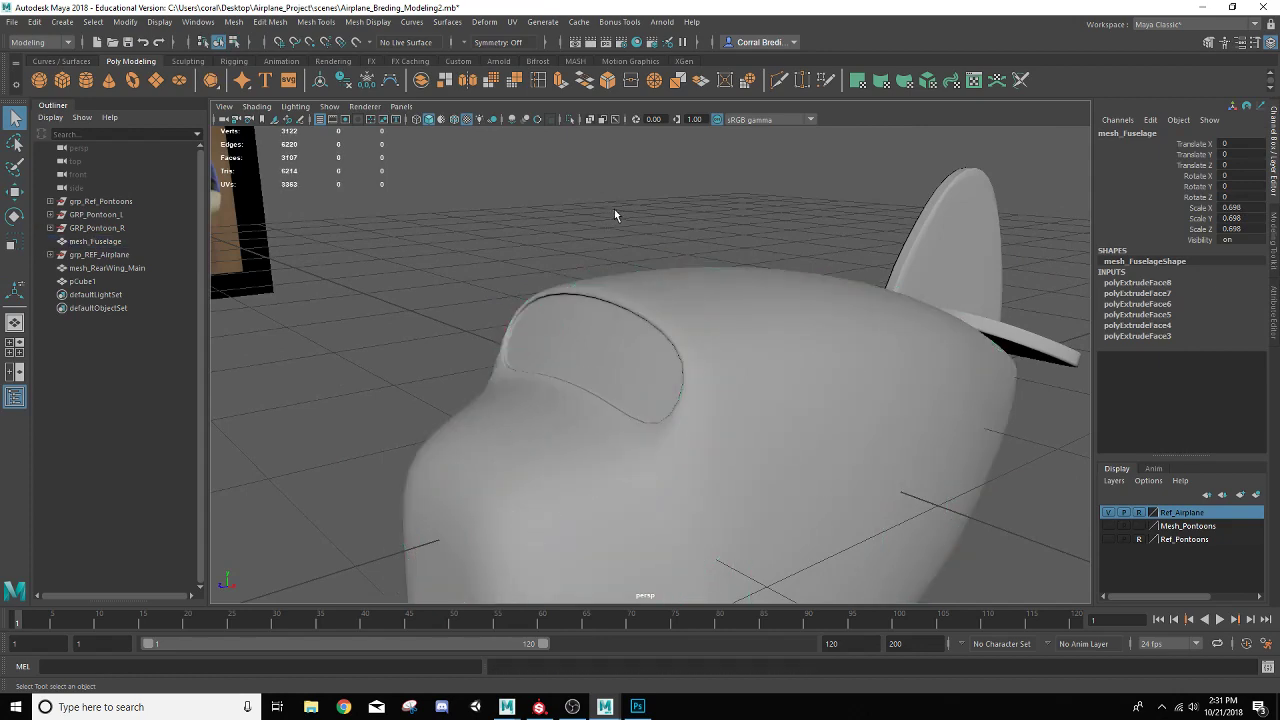
pyautogui.keyDown('alt'); pyautogui.moveTo(629, 416); pyautogui.dragTo(572, 371); pyautogui.keyUp('alt')
pyautogui.click(618, 402)
pyautogui.press('1')
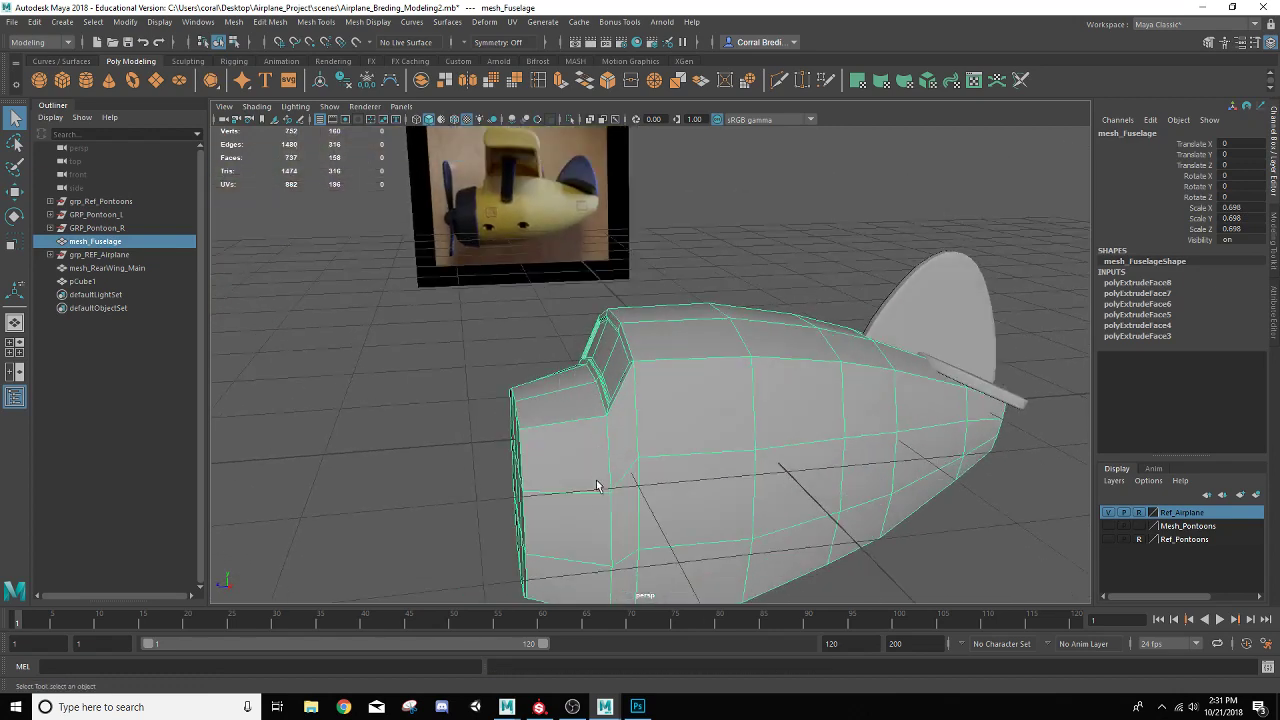
# Insert edge loops around the fuselage just ahead of the windshield base and just behind the windshield, and return to object mode.
pyautogui.click(538, 80)
pyautogui.click(597, 426)
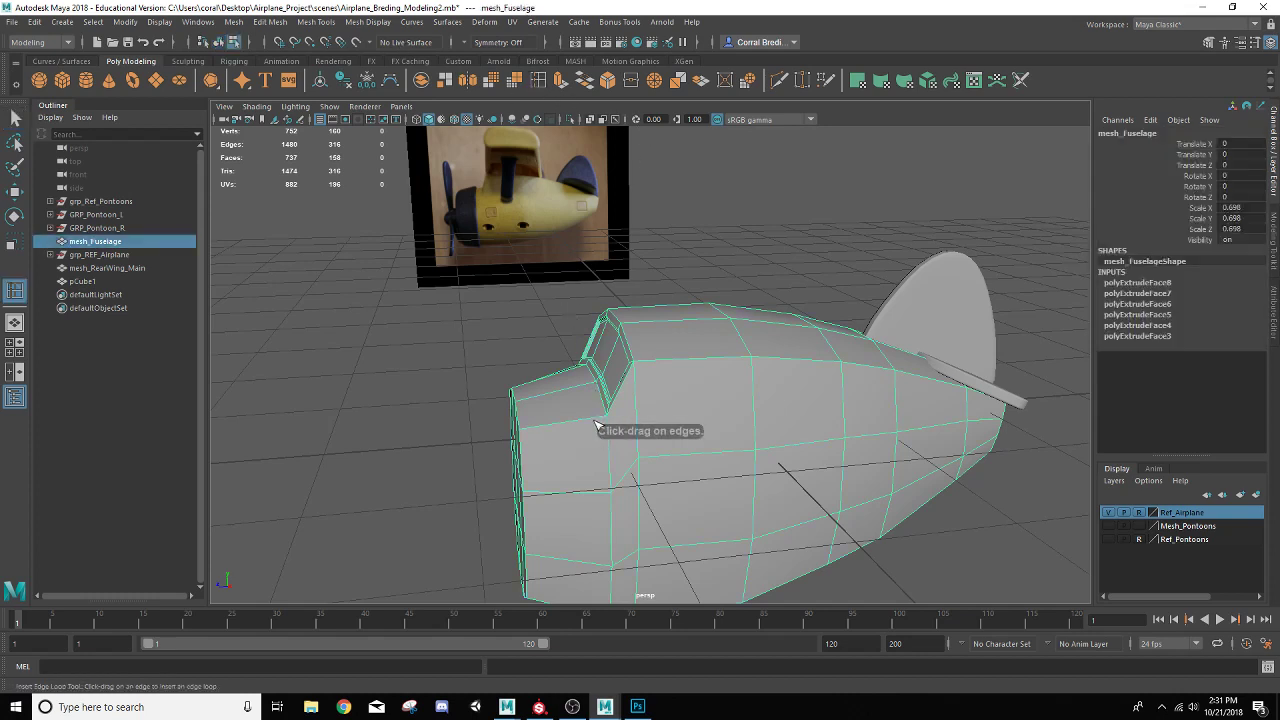
pyautogui.click(598, 424)
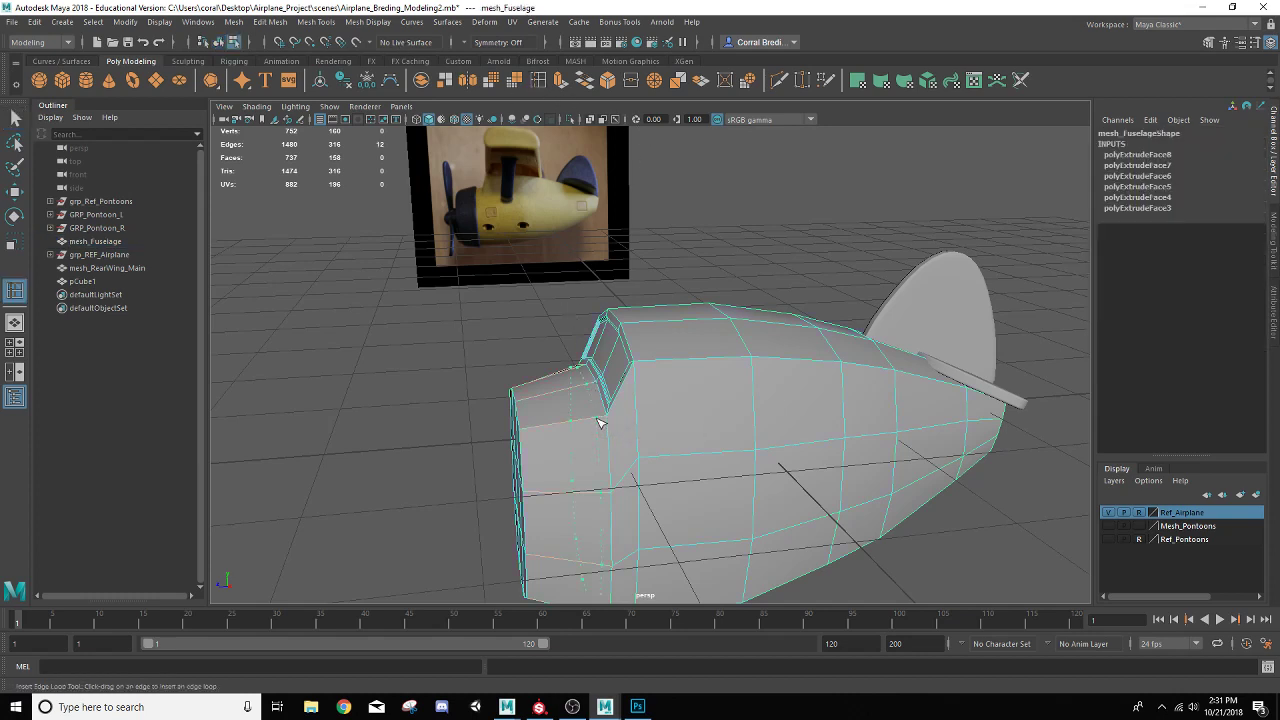
pyautogui.moveTo(604, 421); pyautogui.dragTo(592, 420)
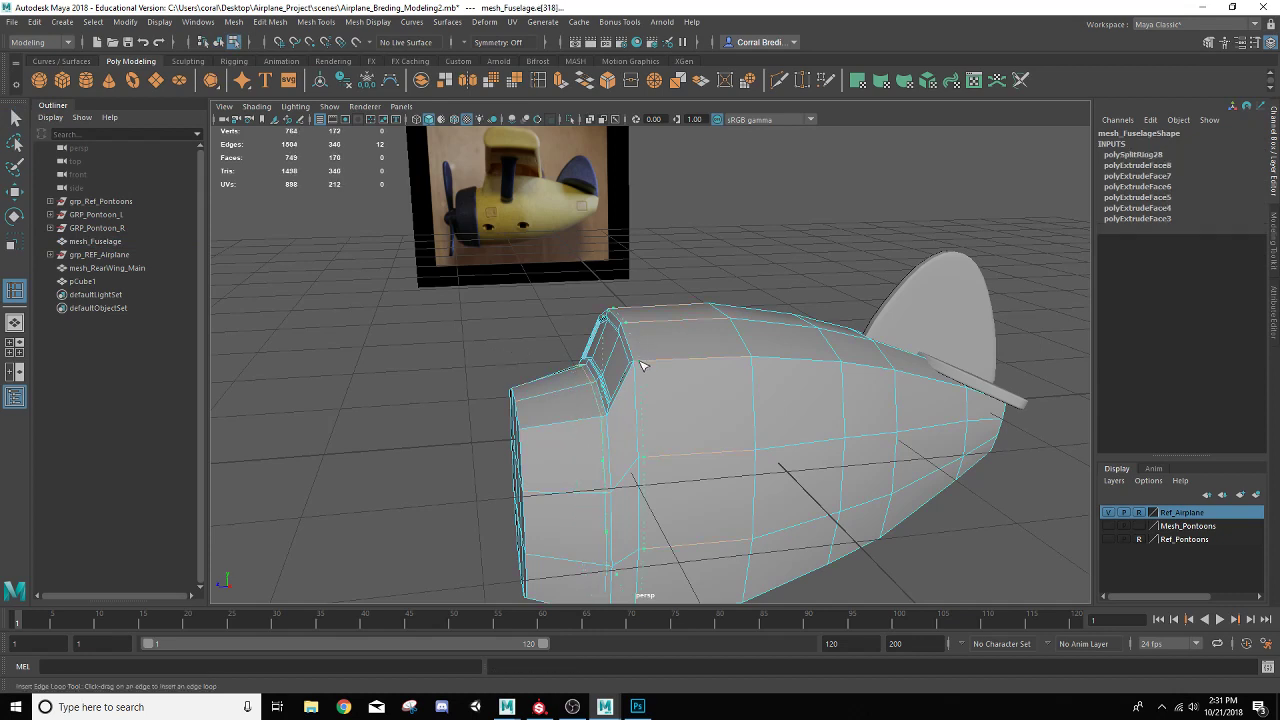
pyautogui.click(642, 366)
pyautogui.click(15, 117)
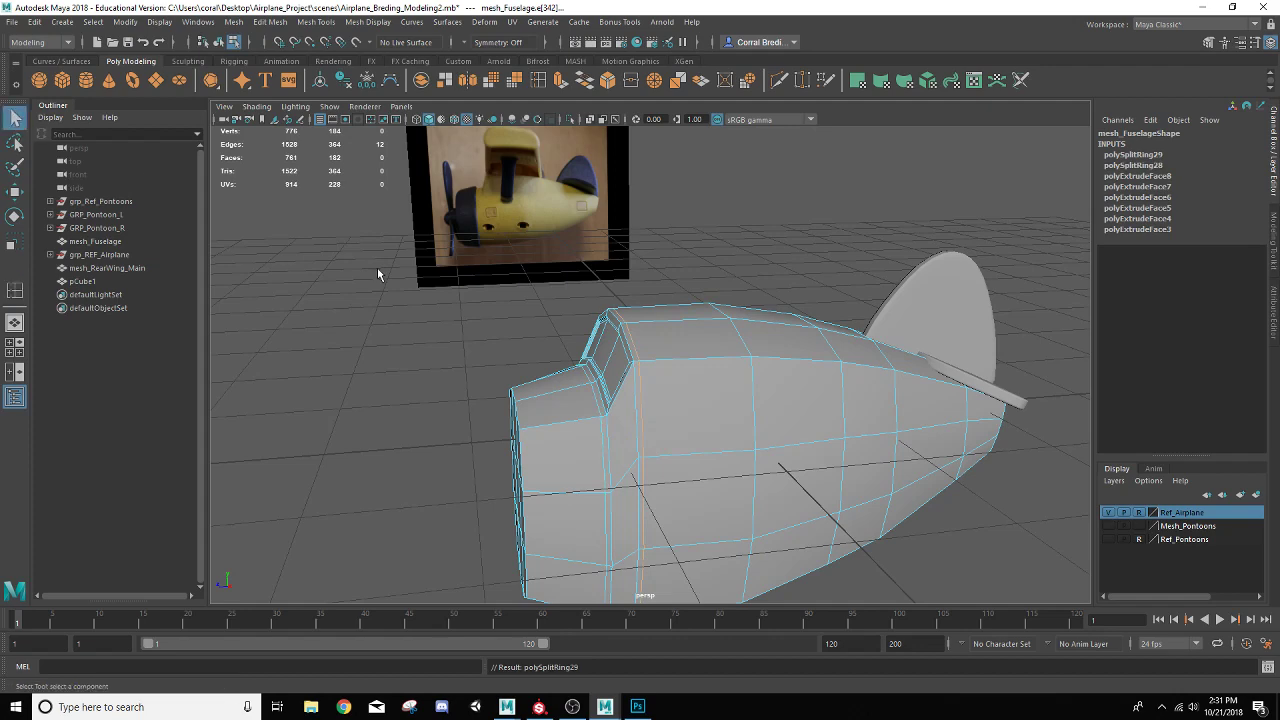
pyautogui.moveTo(698, 322); pyautogui.dragTo(745, 305, button='right')
pyautogui.click(713, 243)
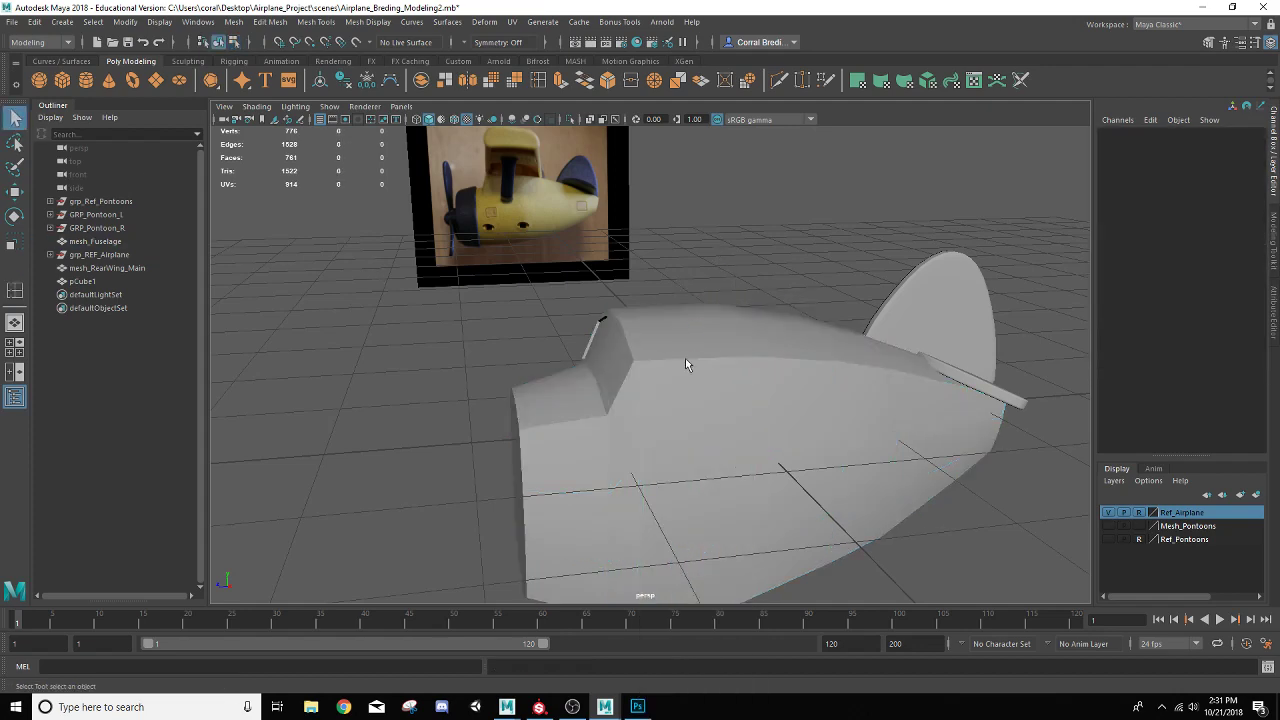
# Preview the fuselage smoothed to examine the shape around the windshield with the added edge loops, and switch back to the unsmoothed display.
pyautogui.click(685, 357)
pyautogui.press('3')
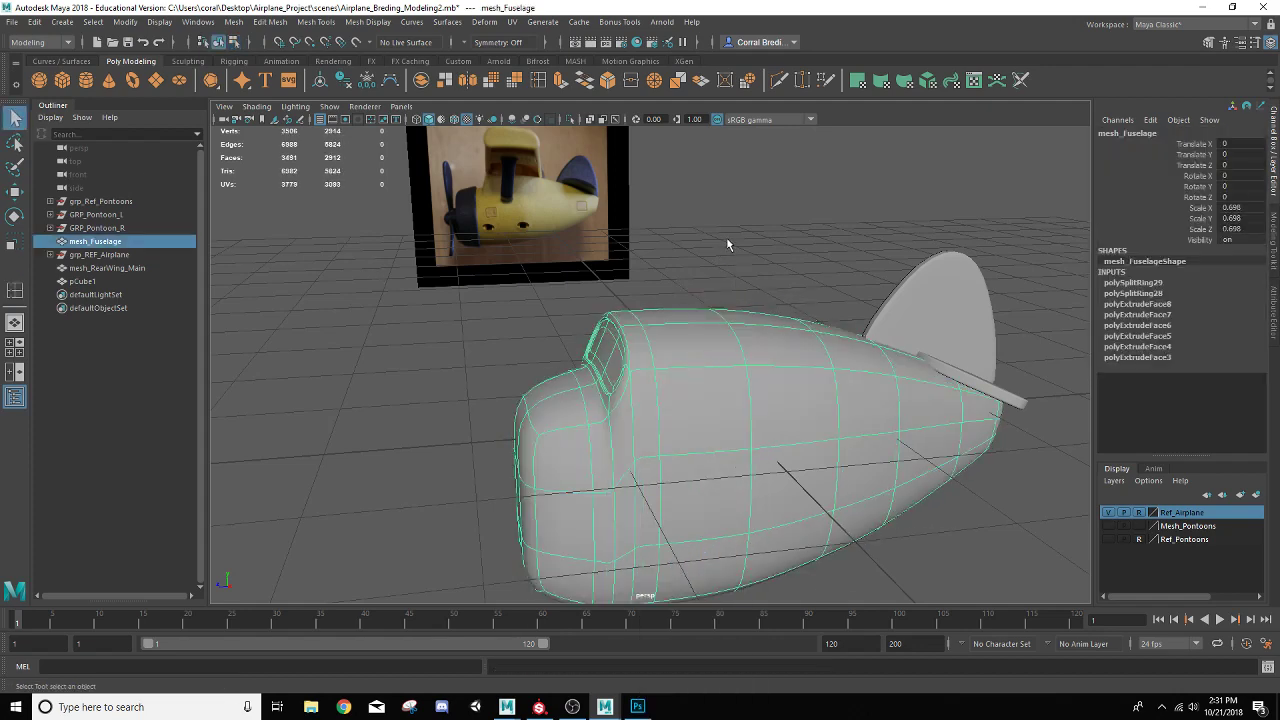
pyautogui.click(726, 237)
pyautogui.moveTo(645, 338)
pyautogui.keyDown('alt'); pyautogui.mouseDown()
pyautogui.moveTo(654, 323)
pyautogui.moveTo(760, 315)
pyautogui.moveTo(649, 311)
pyautogui.moveTo(631, 351)
pyautogui.mouseUp(); pyautogui.keyUp('alt')
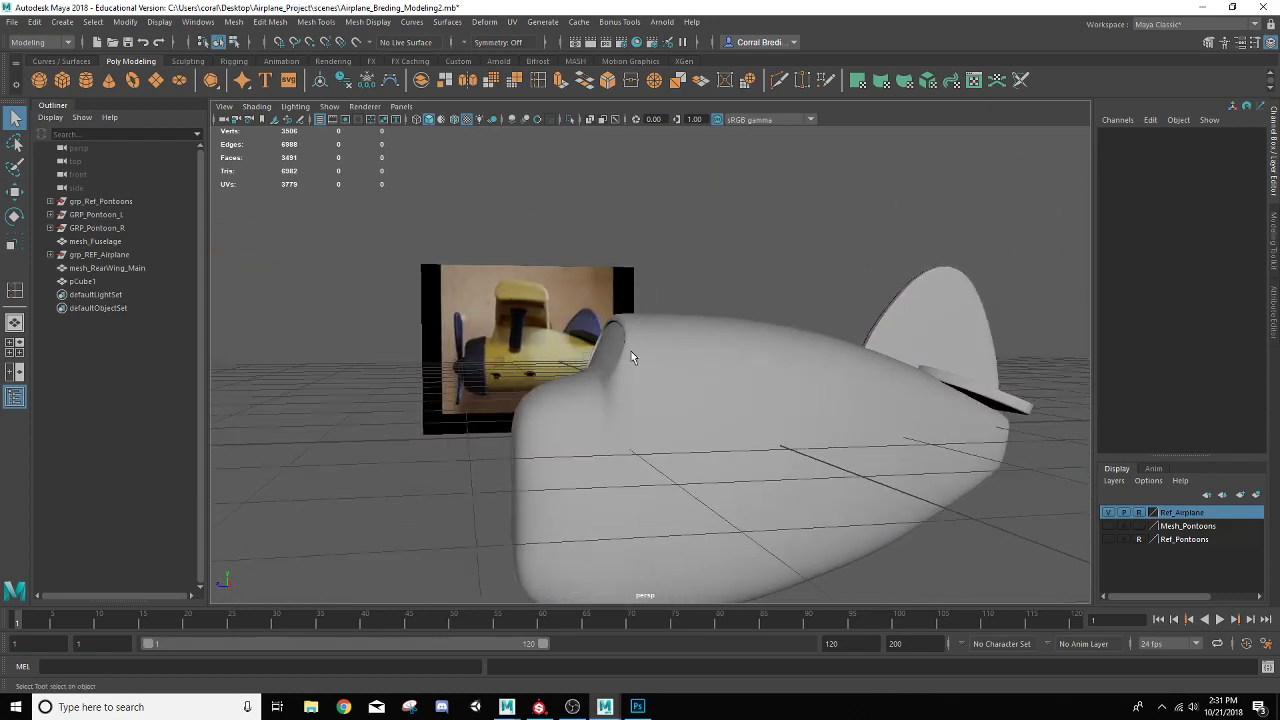
pyautogui.click(628, 390)
pyautogui.press('1')
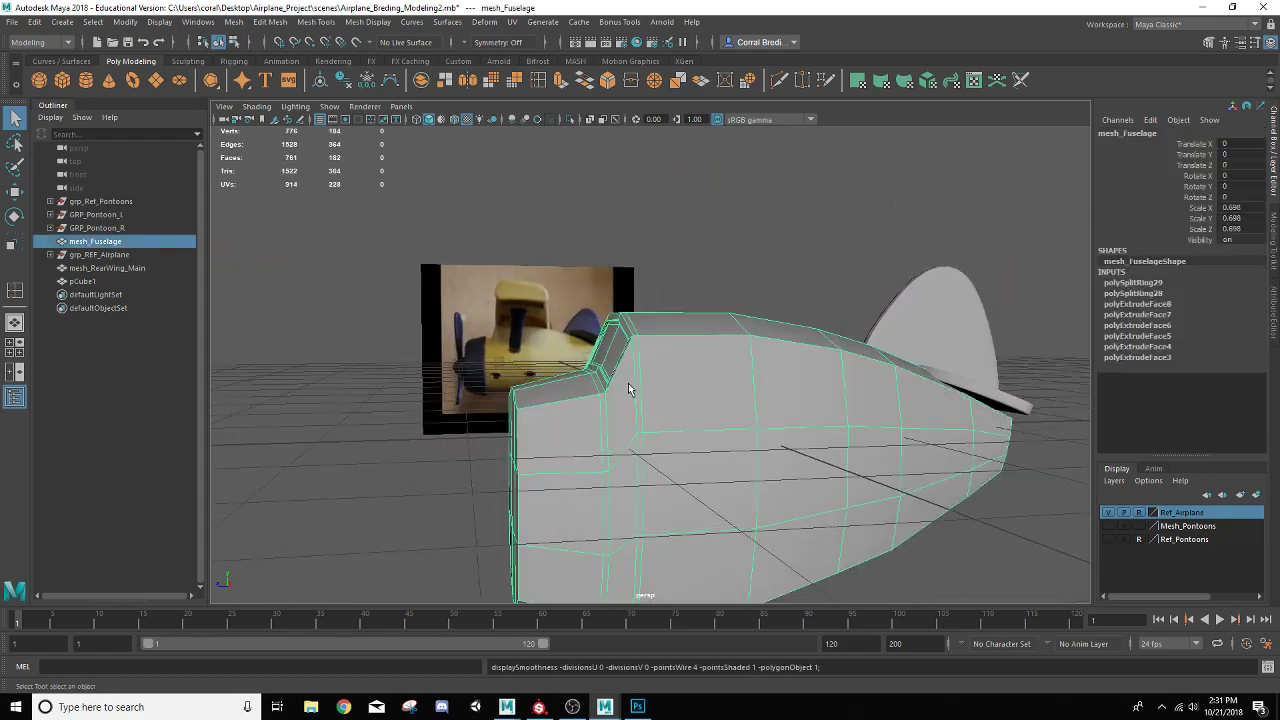
# Select the upper side face directly behind the windshield on both sides of the fuselage.
pyautogui.scroll(2, 640, 384)
pyautogui.keyDown('alt'); pyautogui.moveTo(673, 433); pyautogui.dragTo(725, 396); pyautogui.keyUp('alt')
pyautogui.moveTo(728, 370); pyautogui.dragTo(729, 360, button='right')
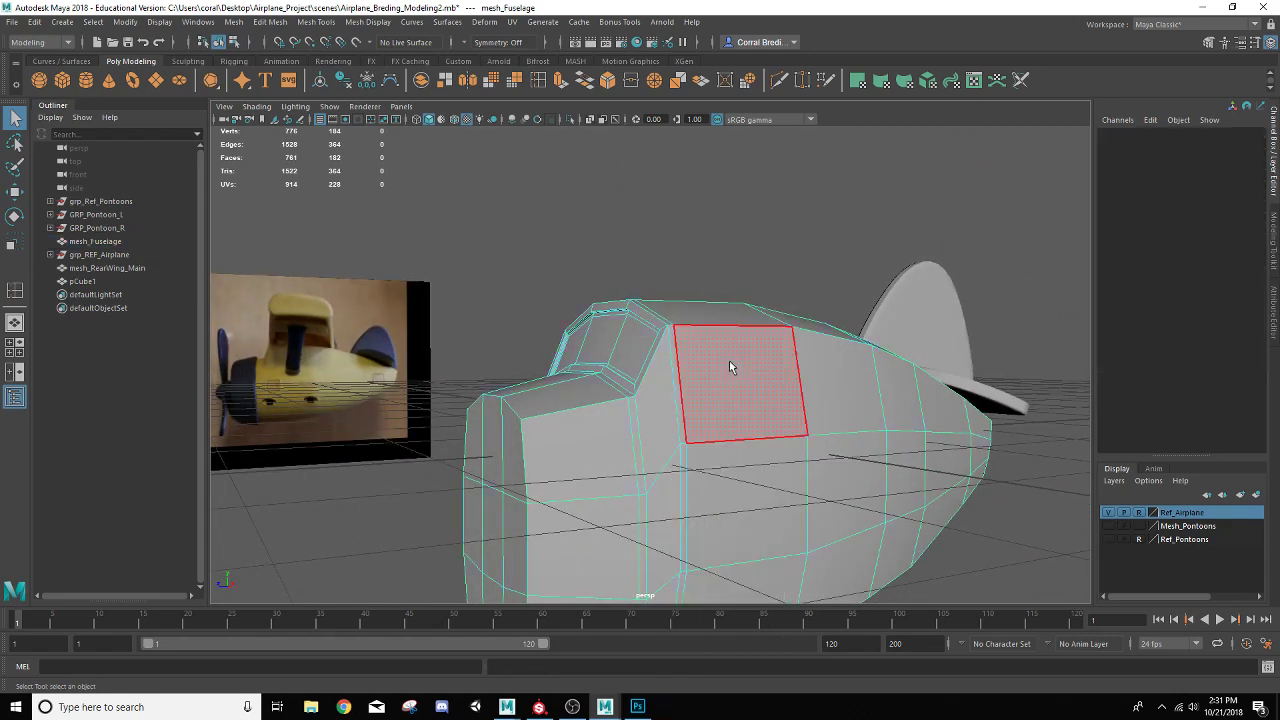
pyautogui.click(729, 360)
pyautogui.keyDown('alt'); pyautogui.moveTo(704, 388); pyautogui.dragTo(540, 410); pyautogui.keyUp('alt')
pyautogui.keyDown('alt'); pyautogui.moveTo(677, 413); pyautogui.dragTo(653, 437); pyautogui.keyUp('alt')
pyautogui.click(524, 406)
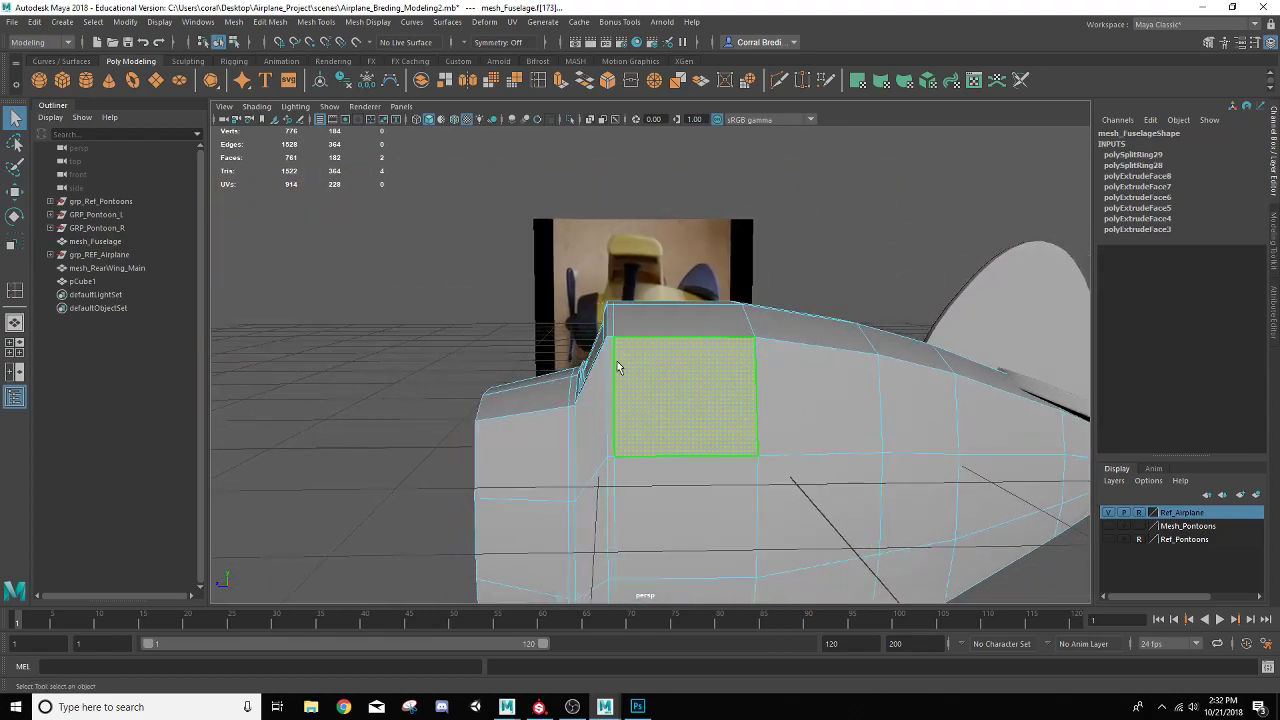
pyautogui.keyDown('alt'); pyautogui.moveTo(612, 372); pyautogui.dragTo(513, 290); pyautogui.keyUp('alt')
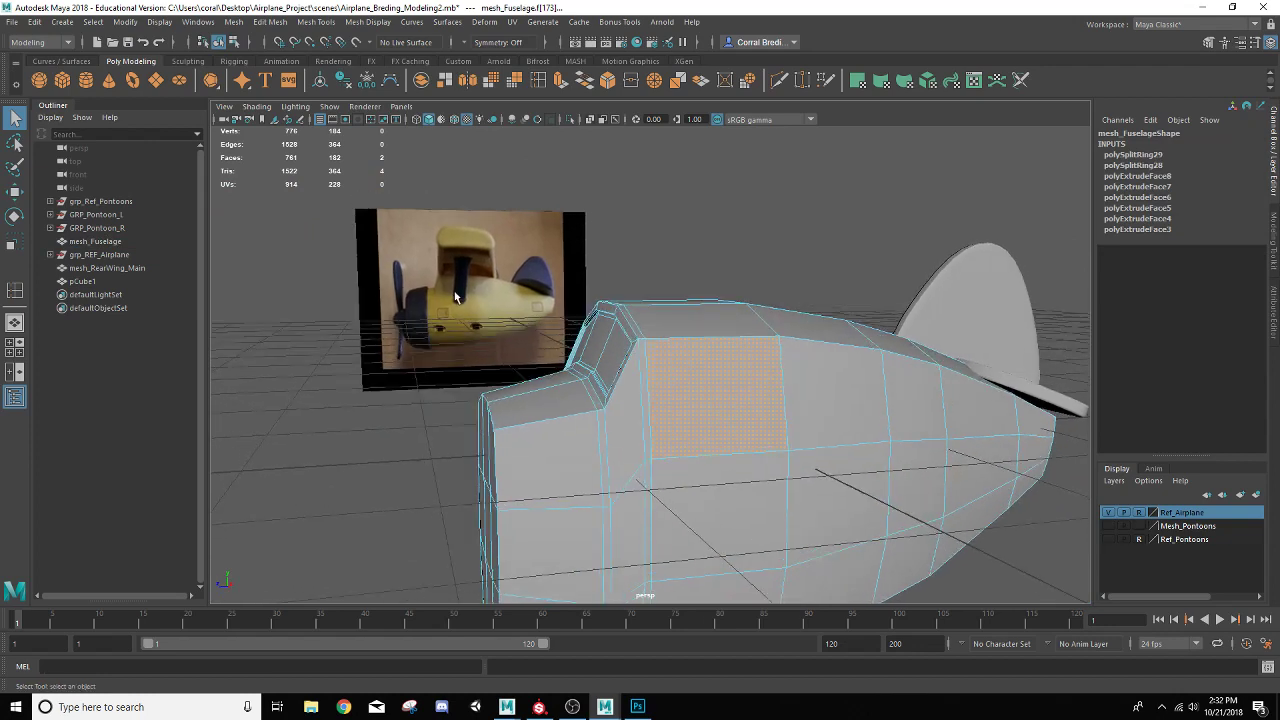
# Add the adjacent upper side face toward the tail to the selection on both sides of the fuselage.
pyautogui.moveTo(680, 409)
pyautogui.keyDown('alt'); pyautogui.mouseDown()
pyautogui.moveTo(714, 403)
pyautogui.moveTo(699, 417)
pyautogui.mouseUp(); pyautogui.keyUp('alt')
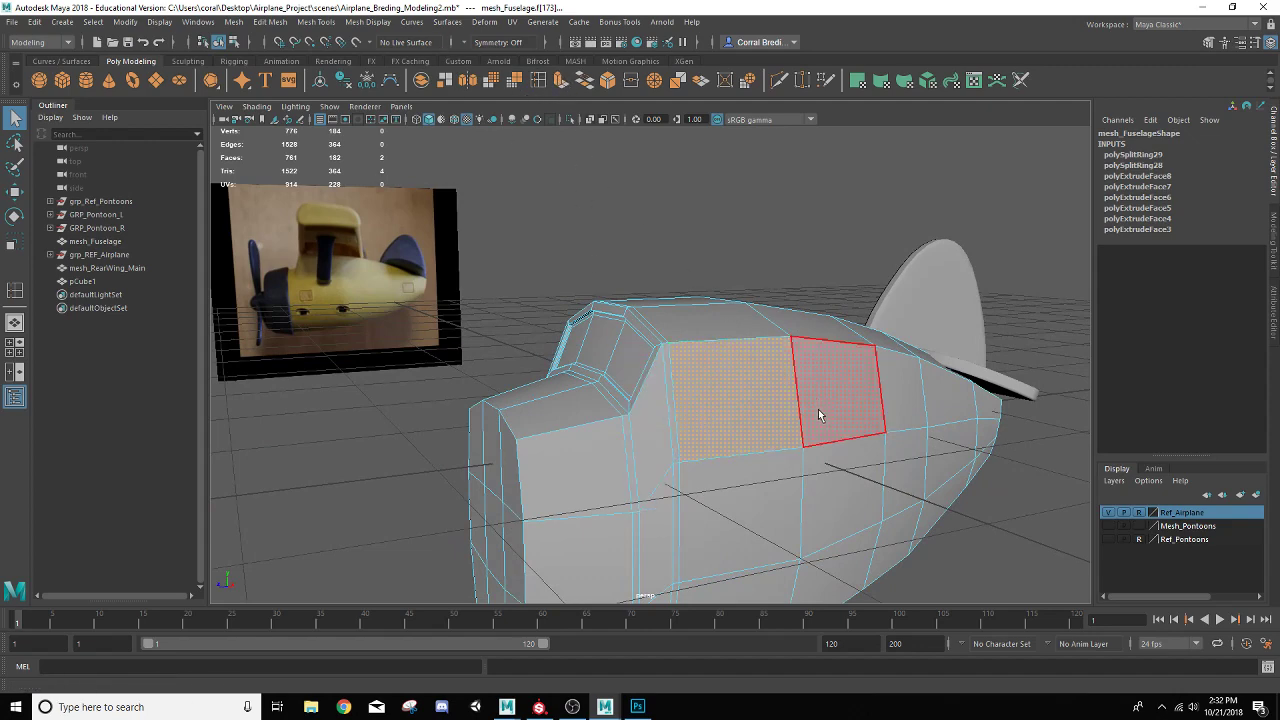
pyautogui.keyDown('alt'); pyautogui.moveTo(820, 417); pyautogui.dragTo(643, 366); pyautogui.keyUp('alt')
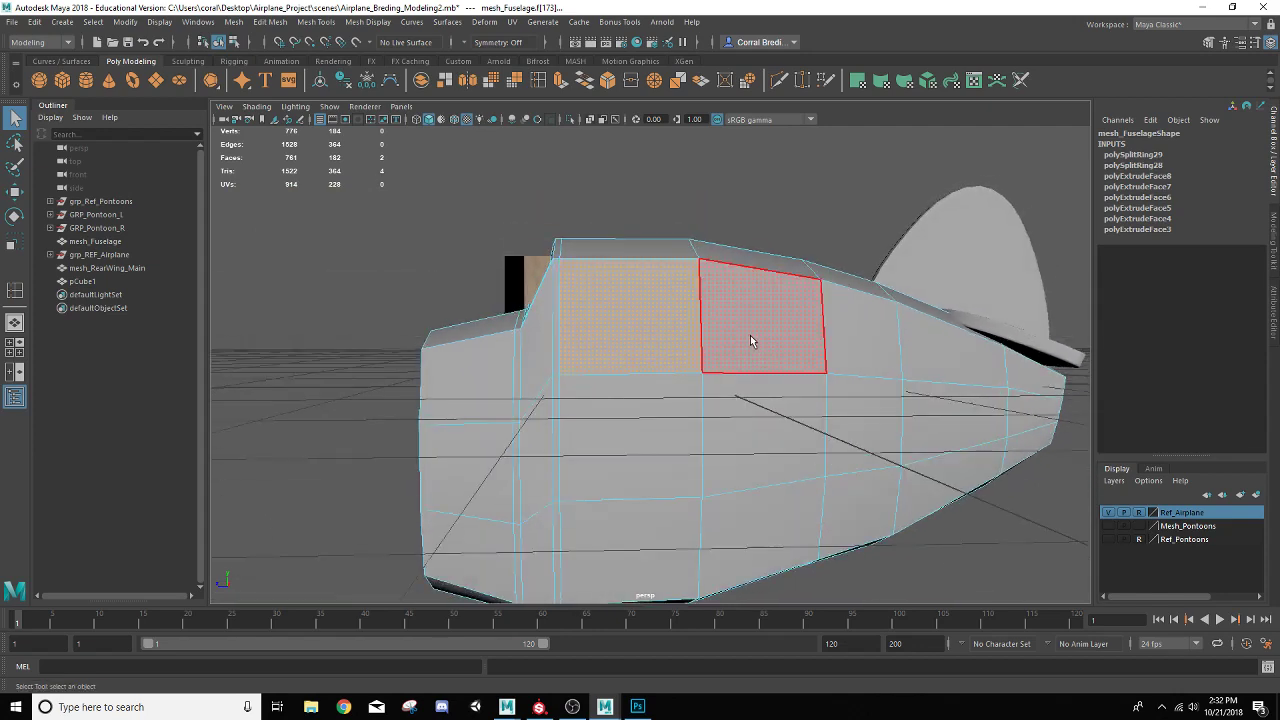
pyautogui.keyDown('shift'); pyautogui.click(754, 340); pyautogui.keyUp('shift')
pyautogui.keyDown('alt'); pyautogui.moveTo(754, 340); pyautogui.dragTo(591, 449); pyautogui.keyUp('alt')
pyautogui.keyDown('shift'); pyautogui.click(535, 365); pyautogui.keyUp('shift')
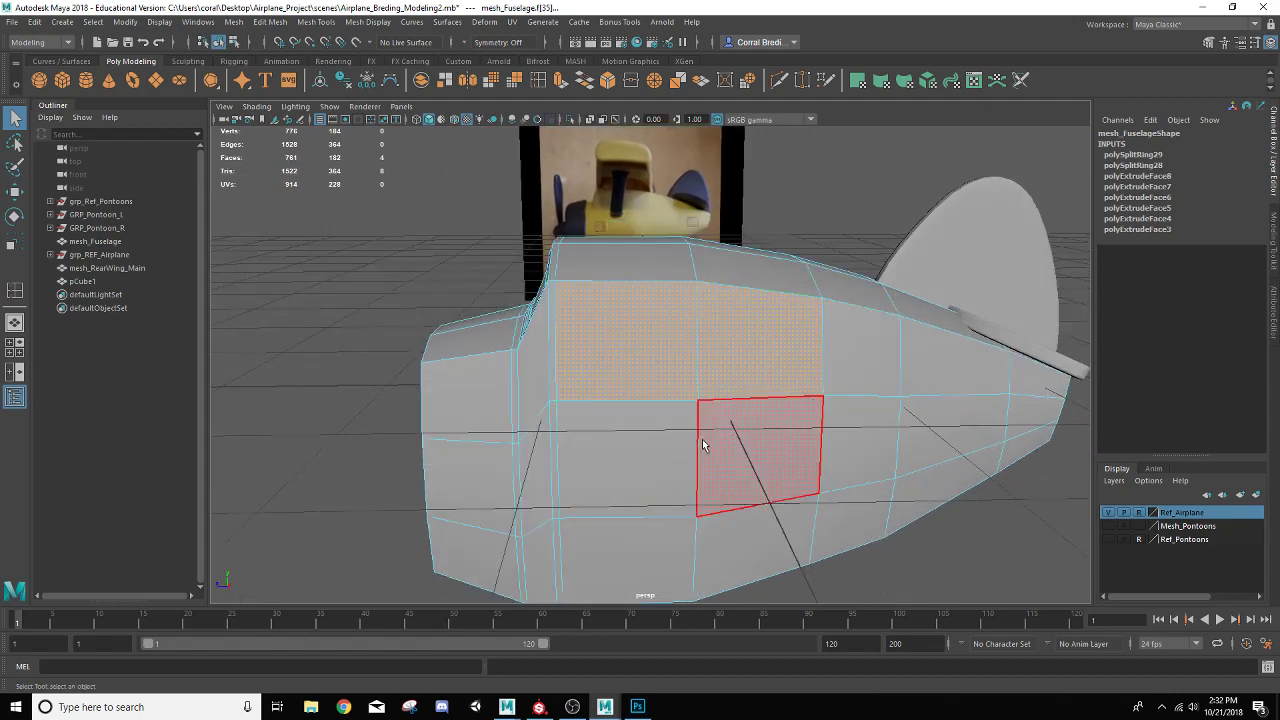
pyautogui.keyDown('alt'); pyautogui.moveTo(702, 445); pyautogui.dragTo(632, 388); pyautogui.keyUp('alt')
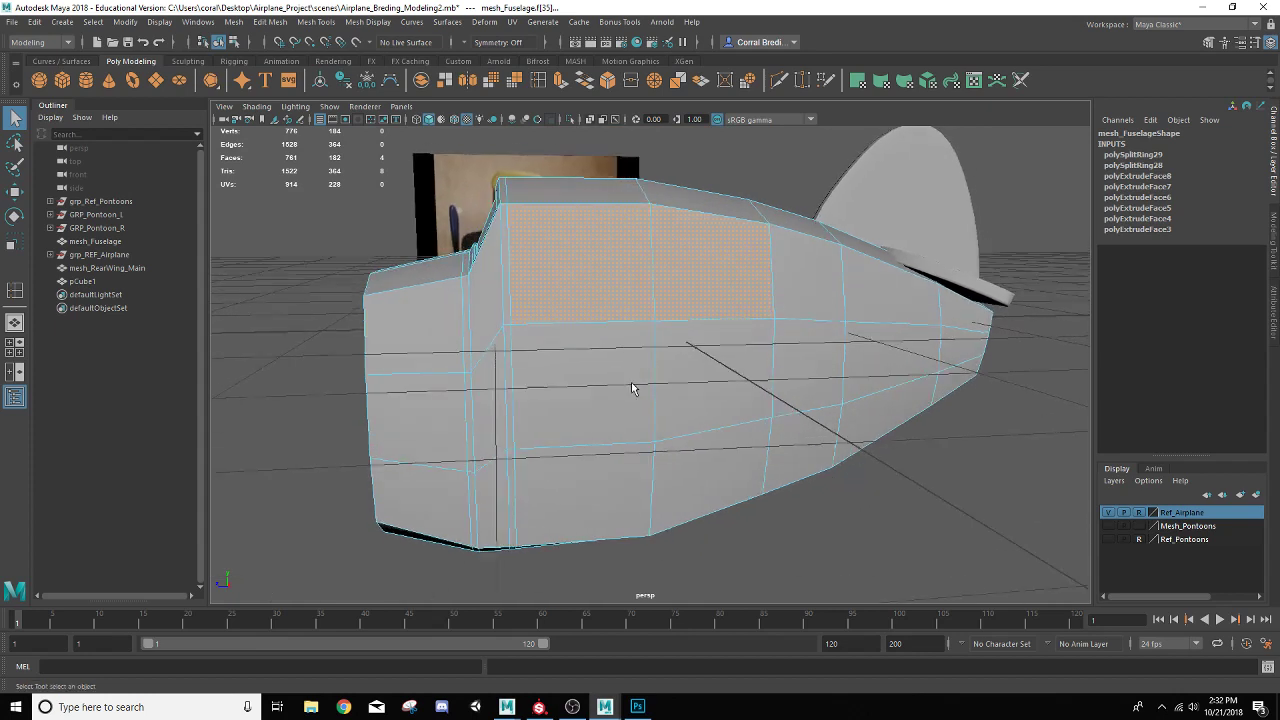
# Extrude the four side faces with Keep Faces Together off, setting local scale X to 0.926 and Y and Z to 0.883.
pyautogui.click(563, 81)
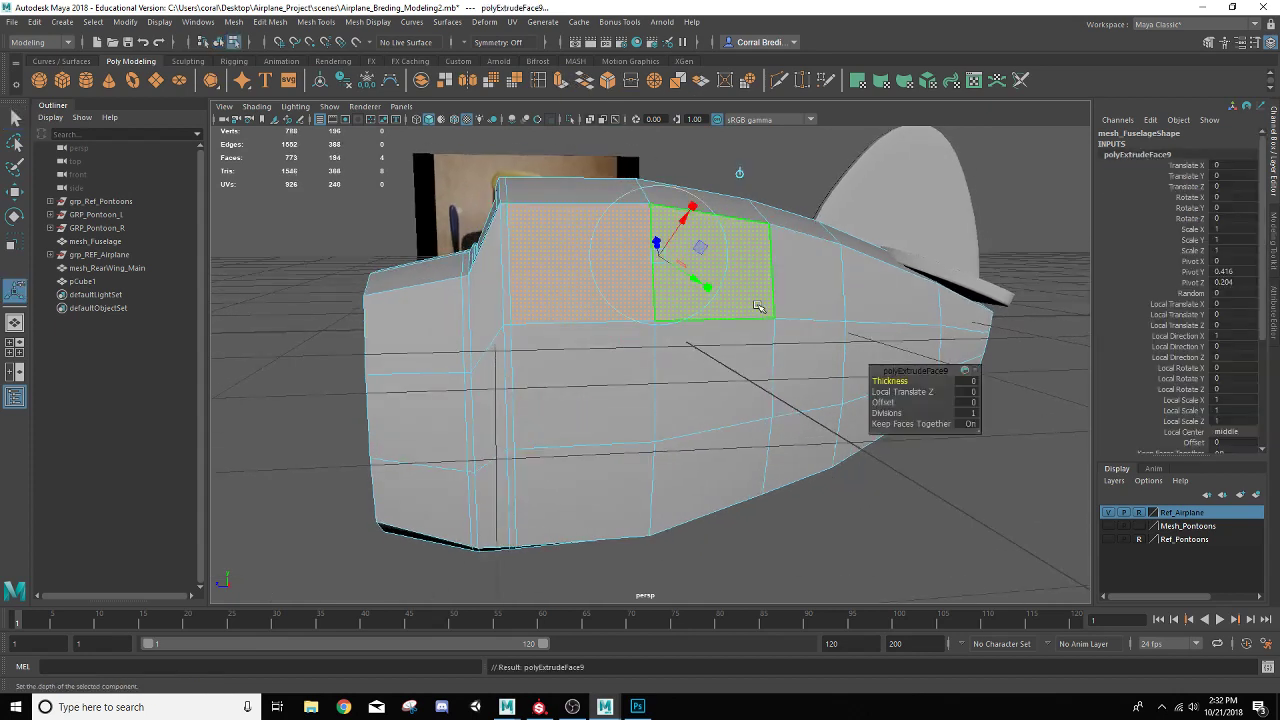
pyautogui.scroll(5, 757, 306)
pyautogui.keyDown('alt'); pyautogui.moveTo(720, 314); pyautogui.dragTo(926, 411); pyautogui.keyUp('alt')
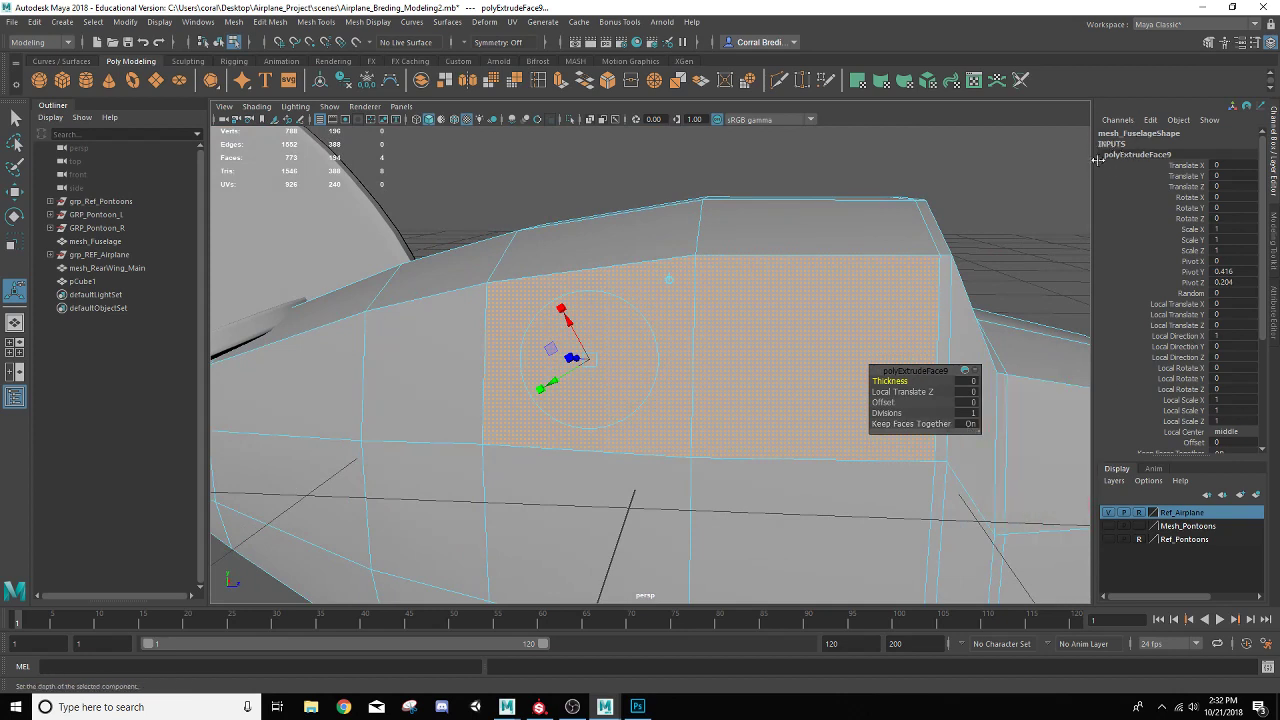
pyautogui.scroll(-3, 1105, 208)
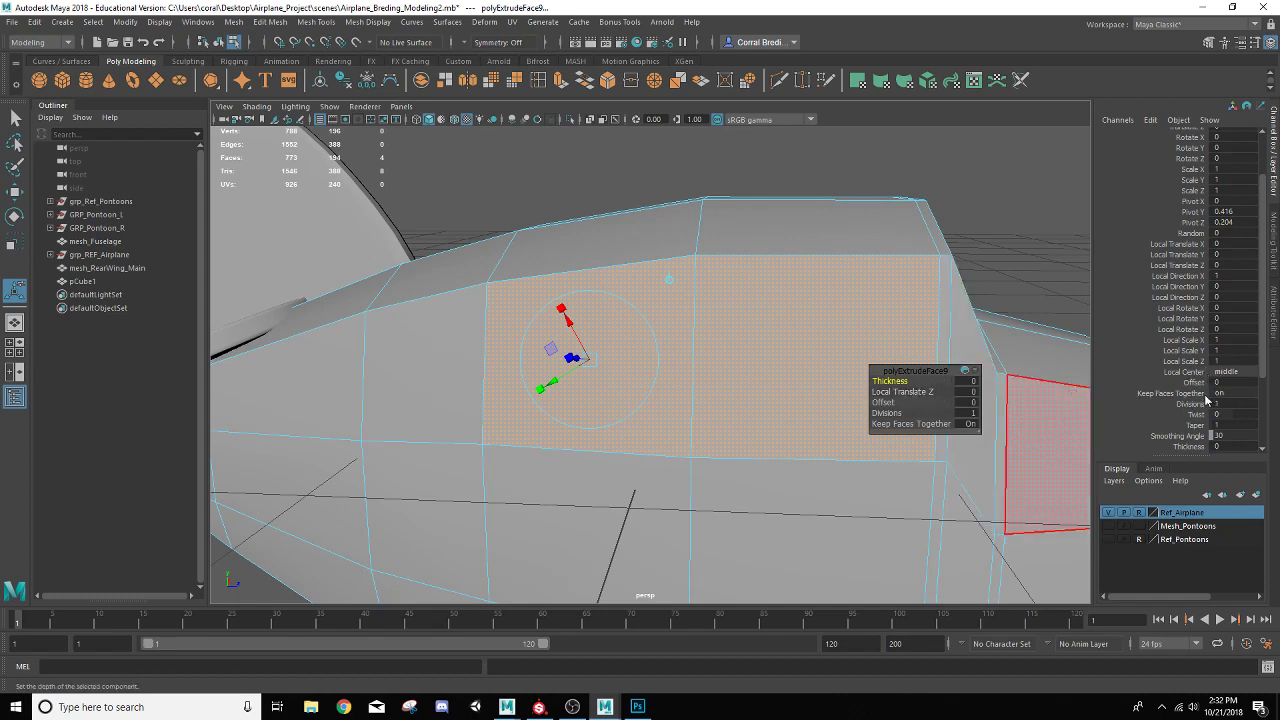
pyautogui.click(972, 424)
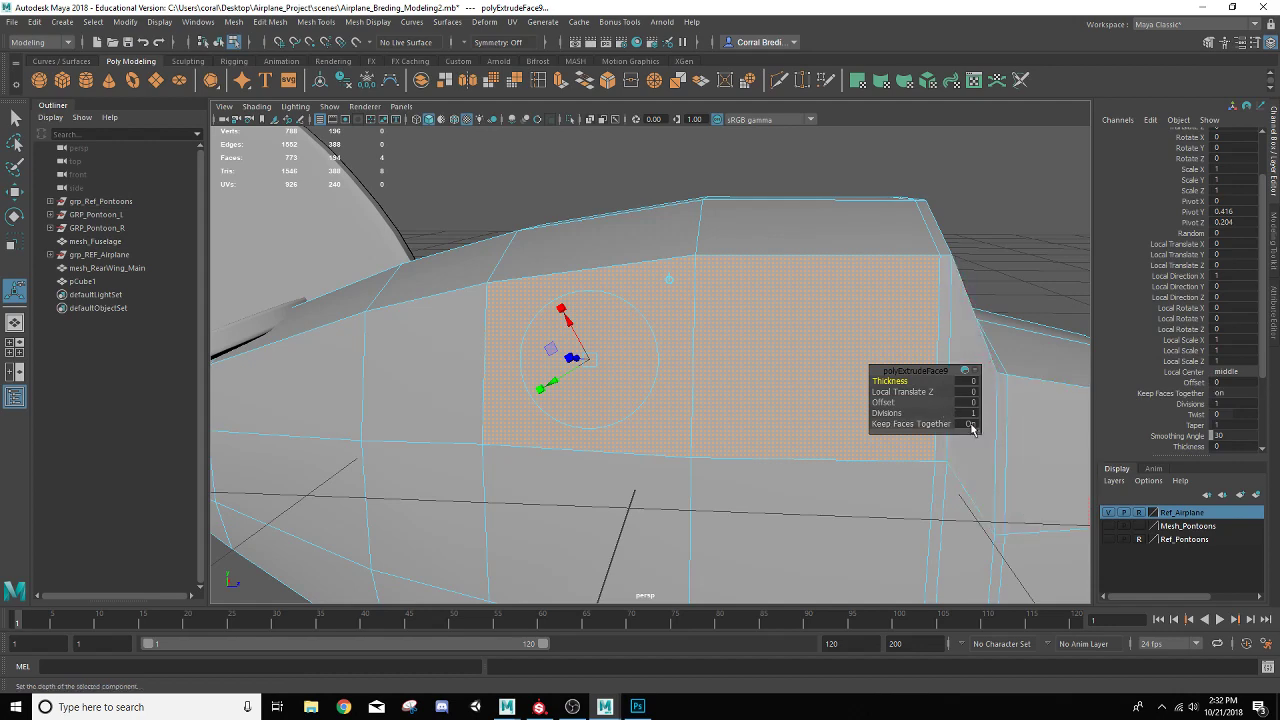
pyautogui.keyDown('alt'); pyautogui.moveTo(578, 370); pyautogui.dragTo(632, 374); pyautogui.keyUp('alt')
pyautogui.keyDown('alt'); pyautogui.moveTo(630, 375); pyautogui.dragTo(528, 379, button='middle'); pyautogui.keyUp('alt')
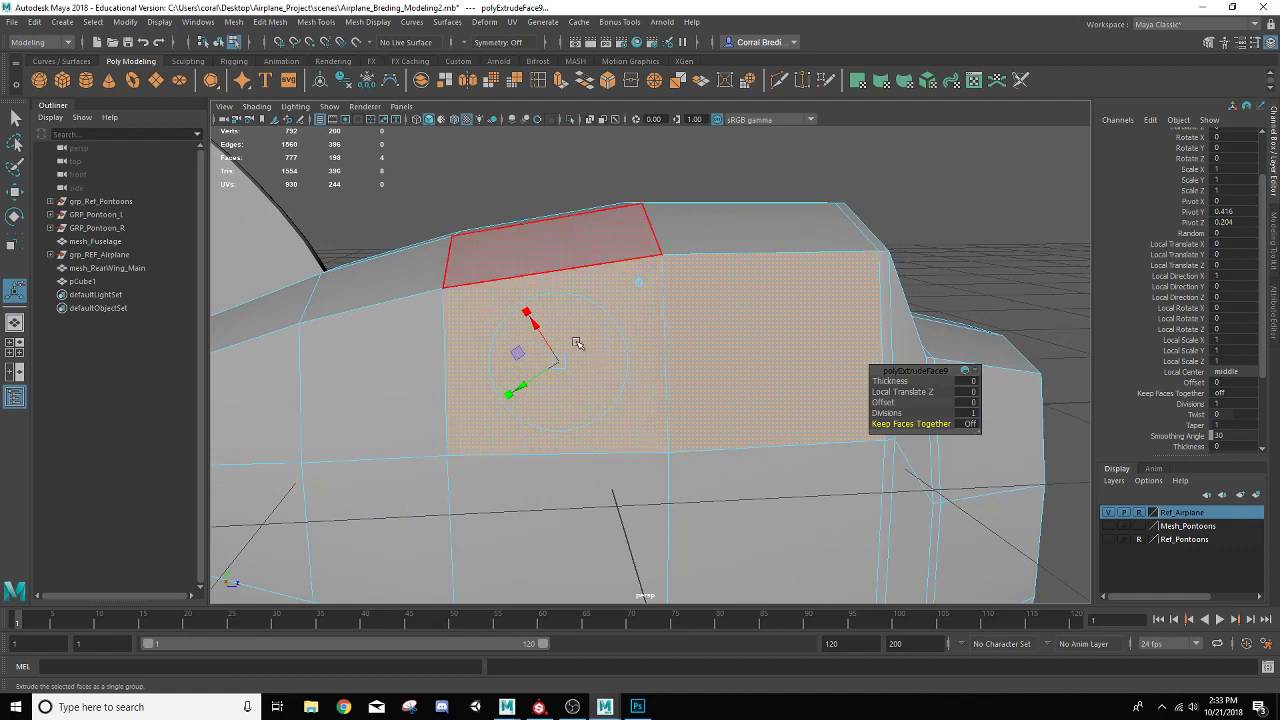
pyautogui.keyDown('alt'); pyautogui.moveTo(558, 271); pyautogui.dragTo(678, 395); pyautogui.keyUp('alt')
pyautogui.click(663, 353)
pyautogui.press('alt')
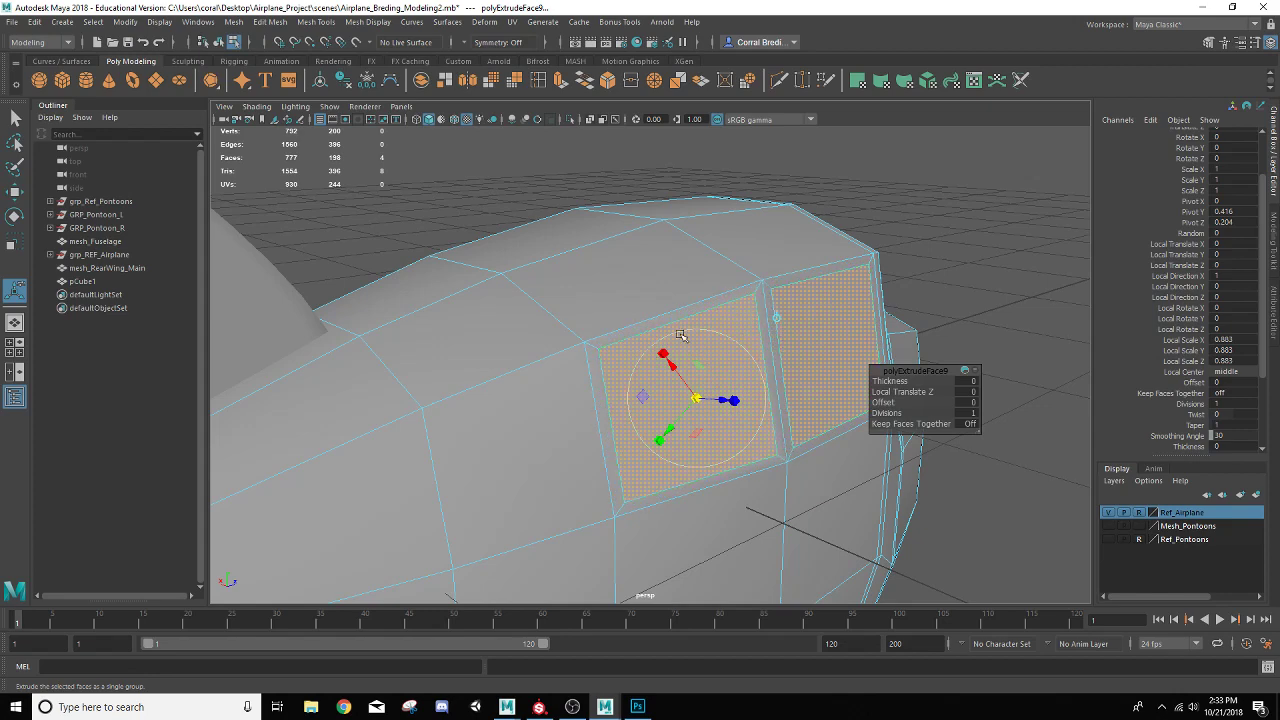
pyautogui.keyDown('alt'); pyautogui.moveTo(745, 373); pyautogui.dragTo(626, 338); pyautogui.keyUp('alt')
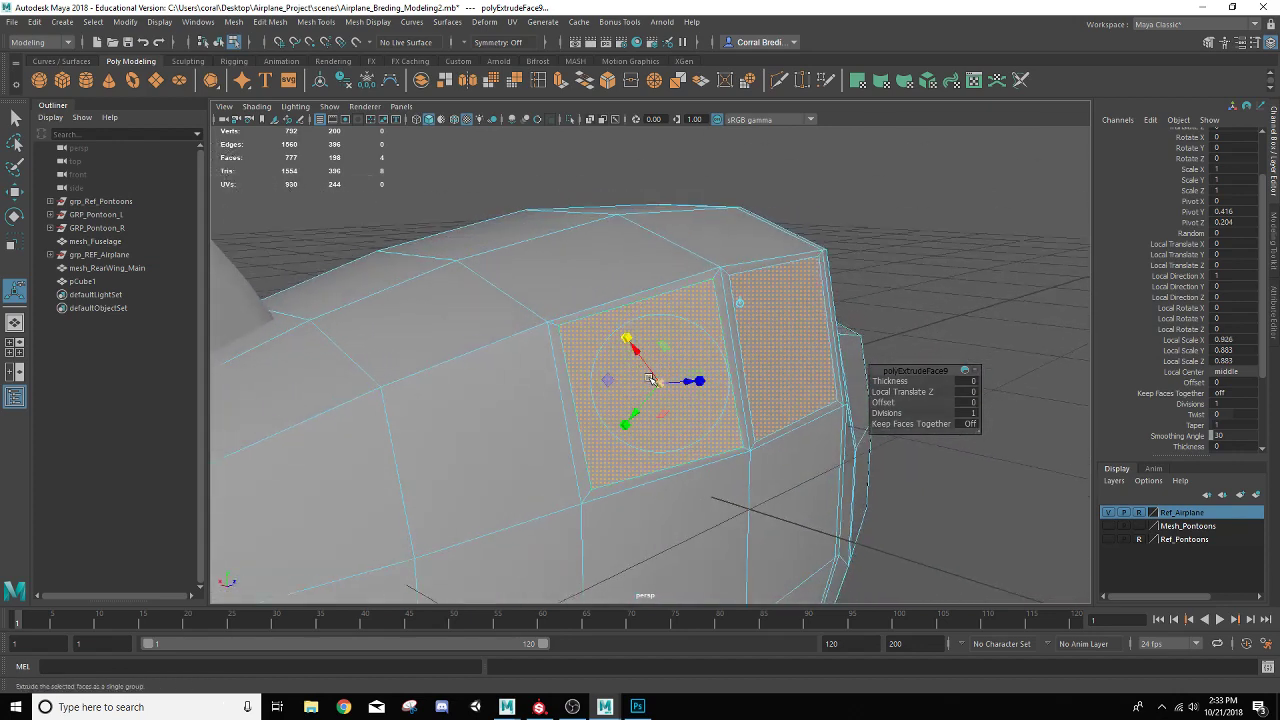
pyautogui.moveTo(659, 380); pyautogui.dragTo(664, 383)
pyautogui.hotkey('ctrl', 'z')
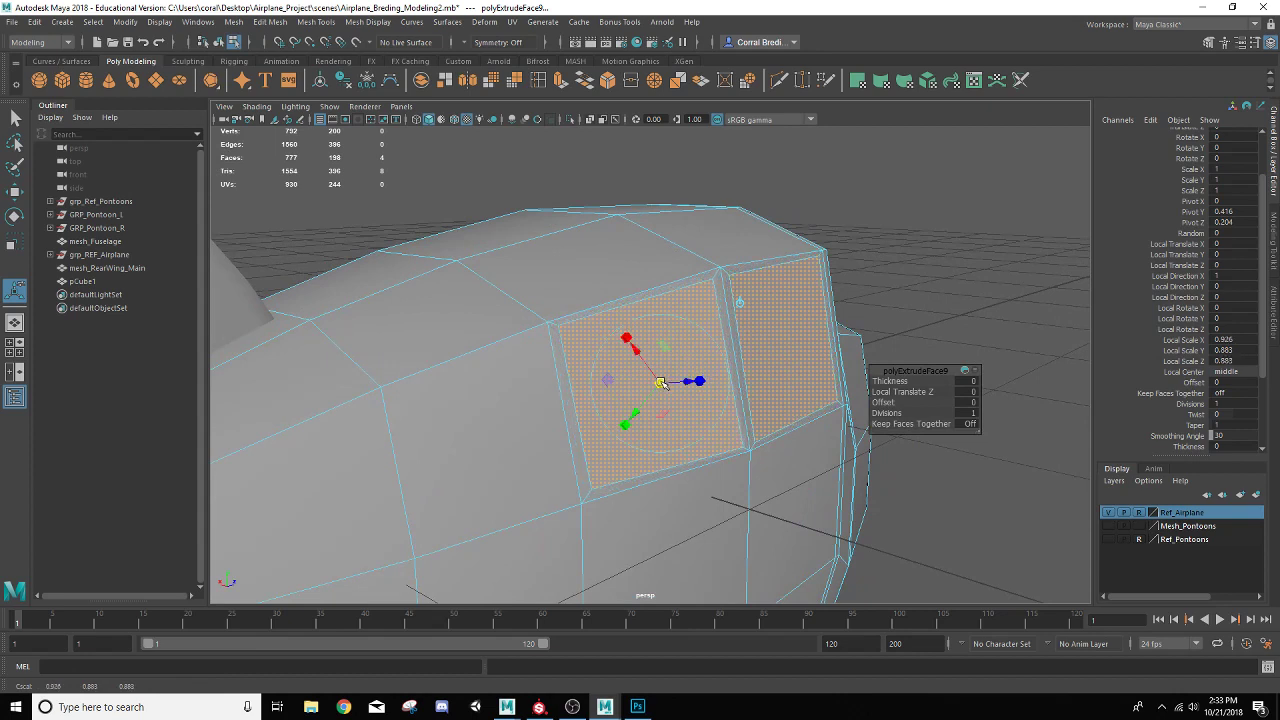
# Extrude the four inset window faces again and scale them uniformly to 0.933.
pyautogui.hotkey('ctrl', 'e')
pyautogui.click(627, 339)
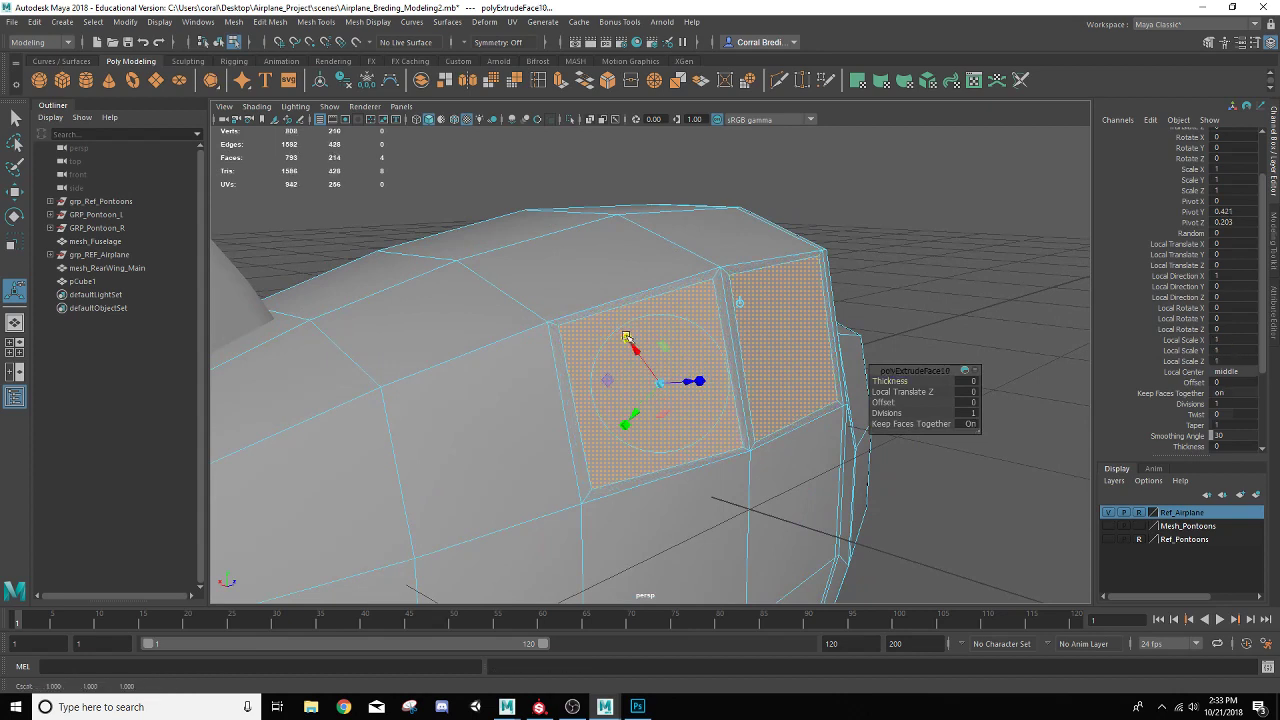
pyautogui.moveTo(657, 381); pyautogui.dragTo(655, 383)
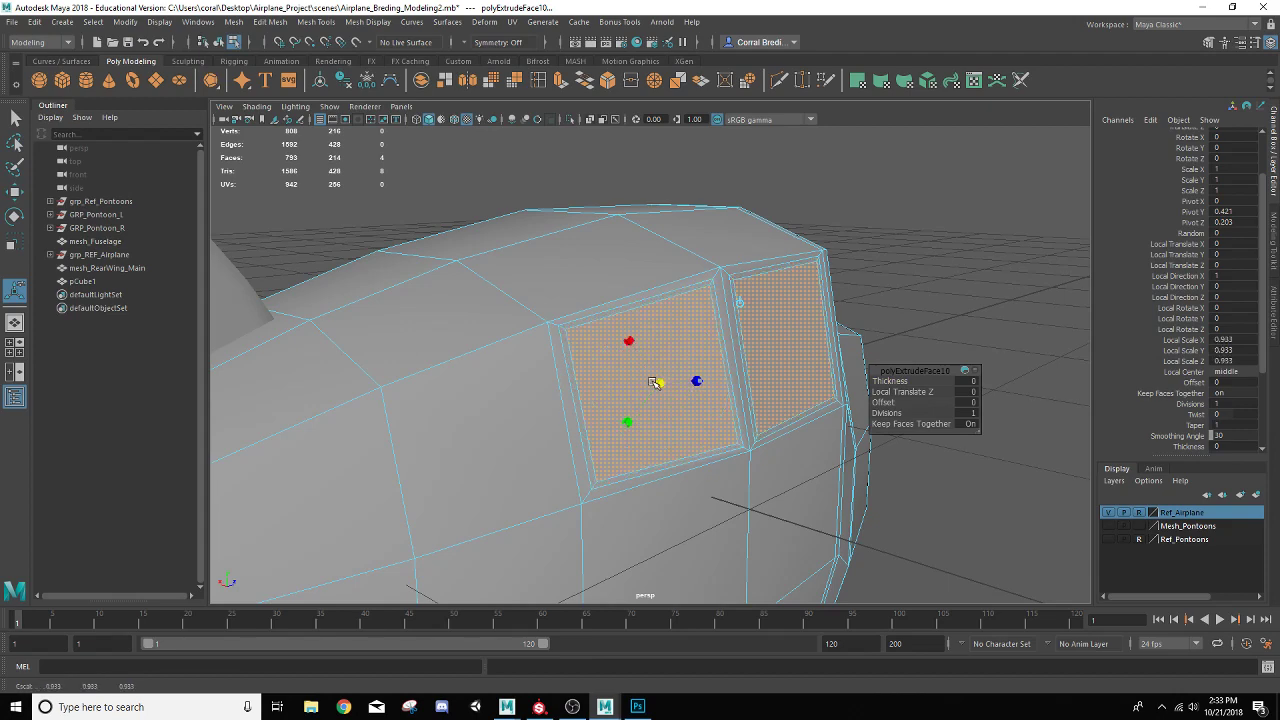
pyautogui.keyDown('alt'); pyautogui.moveTo(655, 383); pyautogui.dragTo(656, 400); pyautogui.keyUp('alt')
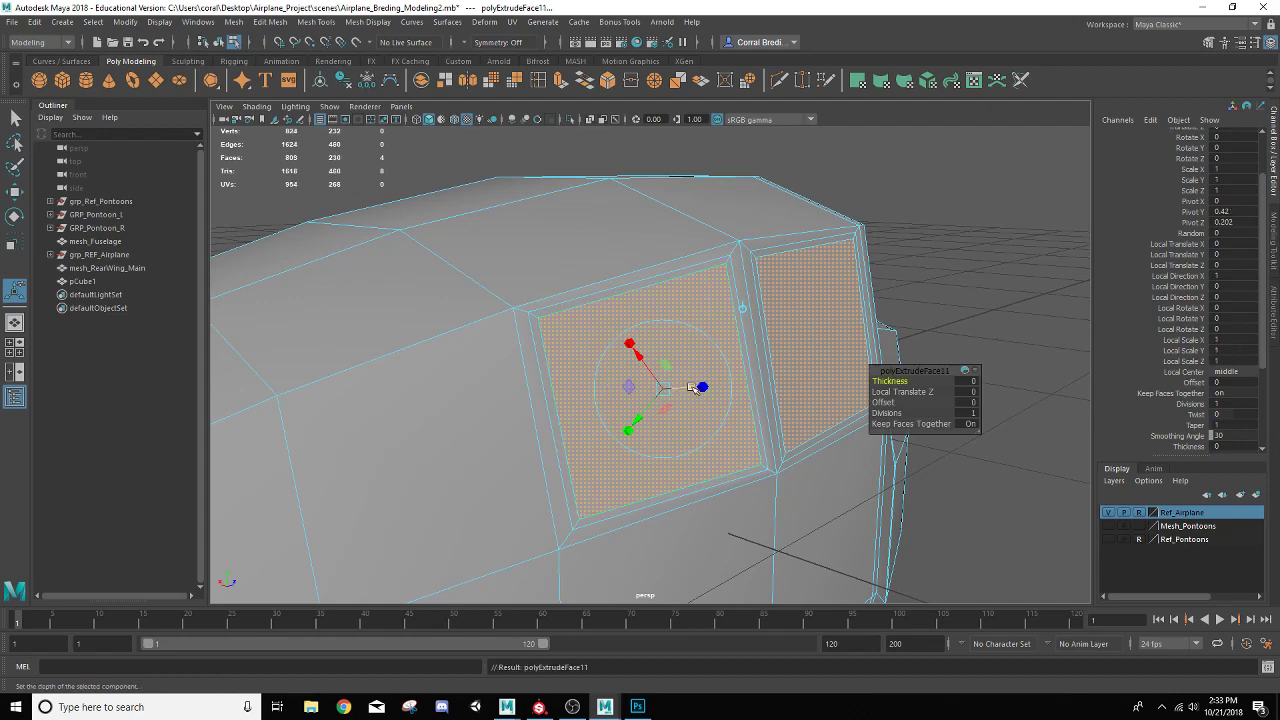
# Extrude the four side window faces twice, pushing them inward along their local Z axis to recess the windows.
pyautogui.hotkey('ctrl', 'e')
pyautogui.moveTo(688, 388); pyautogui.dragTo(690, 388, button='middle')
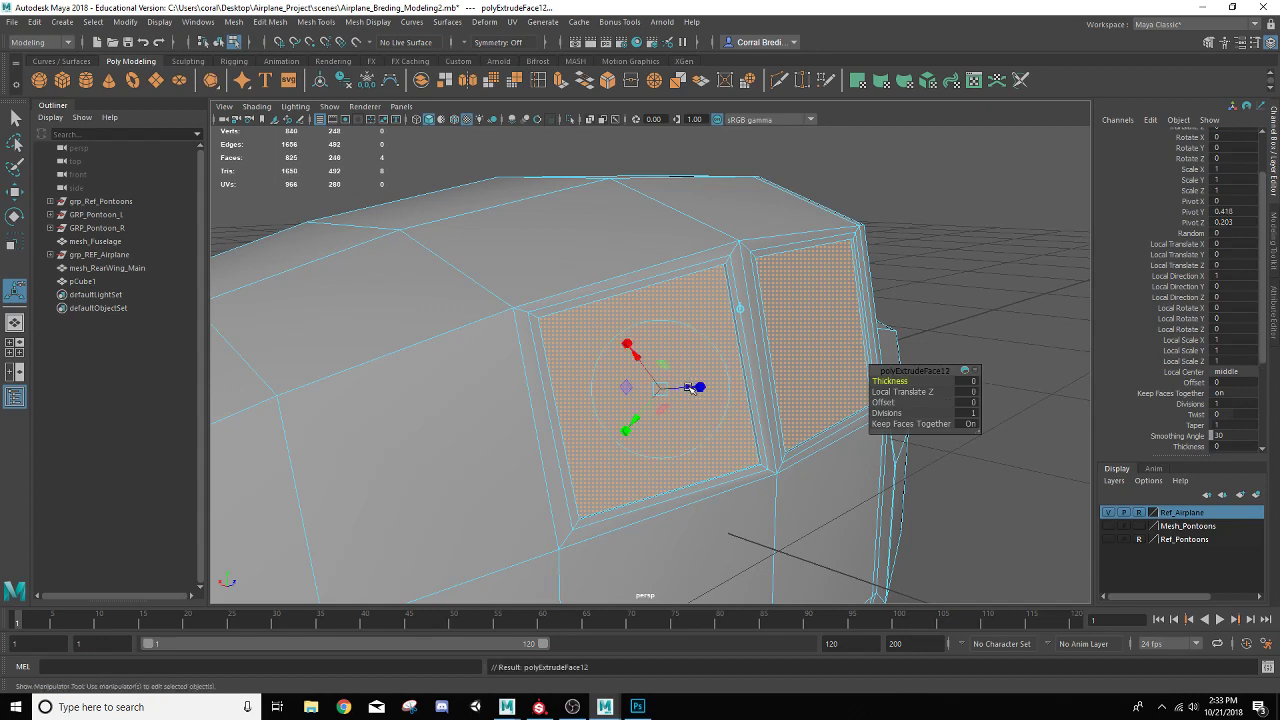
pyautogui.hotkey('ctrl', 'e')
pyautogui.moveTo(688, 388); pyautogui.dragTo(681, 388, button='middle')
pyautogui.keyDown('alt'); pyautogui.moveTo(643, 394); pyautogui.dragTo(655, 440); pyautogui.keyUp('alt')
# Extrude the recessed side window faces once more, scale them uniformly to 0.967, return to object mode and deselect the fuselage.
pyautogui.hotkey('ctrl', 'e')
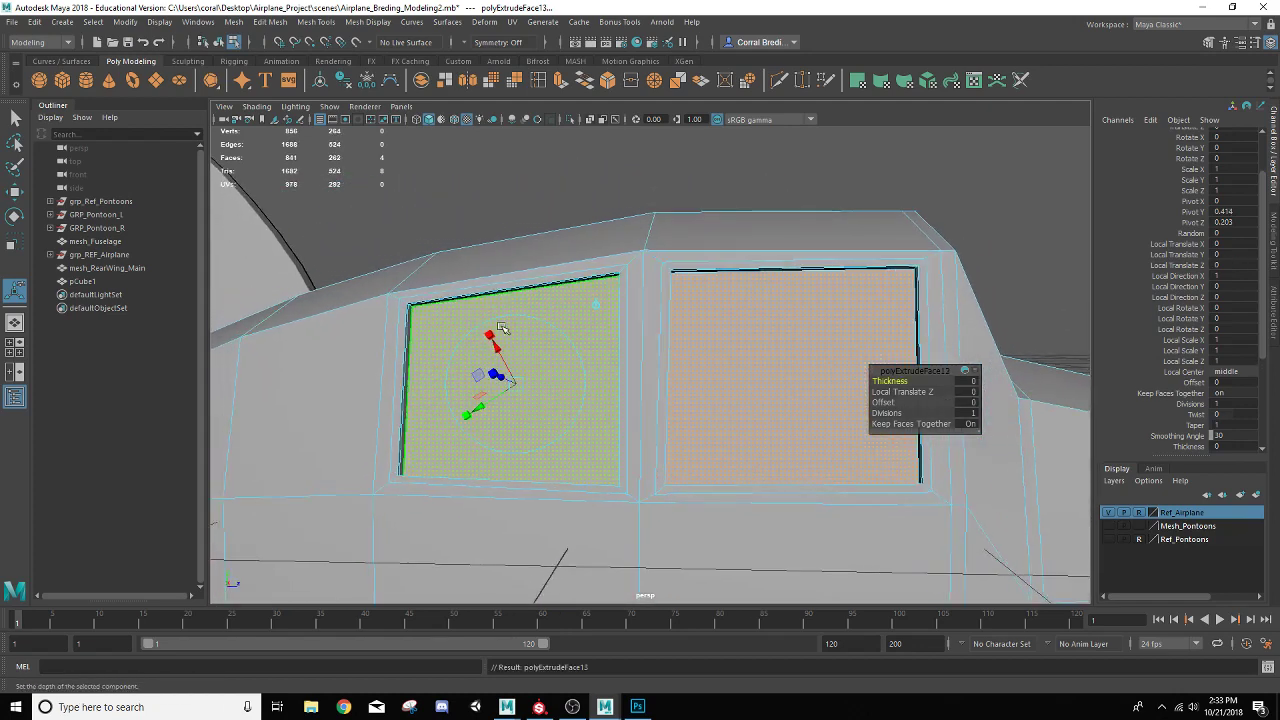
pyautogui.moveTo(508, 376); pyautogui.dragTo(520, 403)
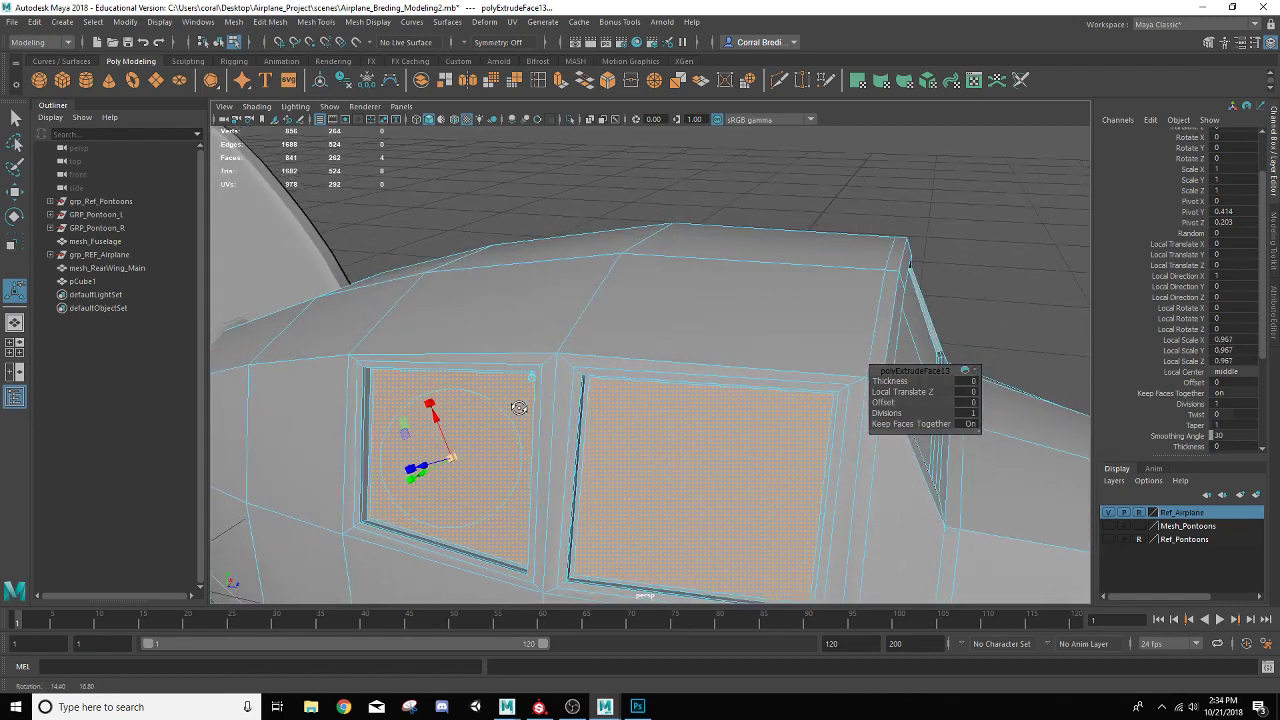
pyautogui.rightClick(508, 358)
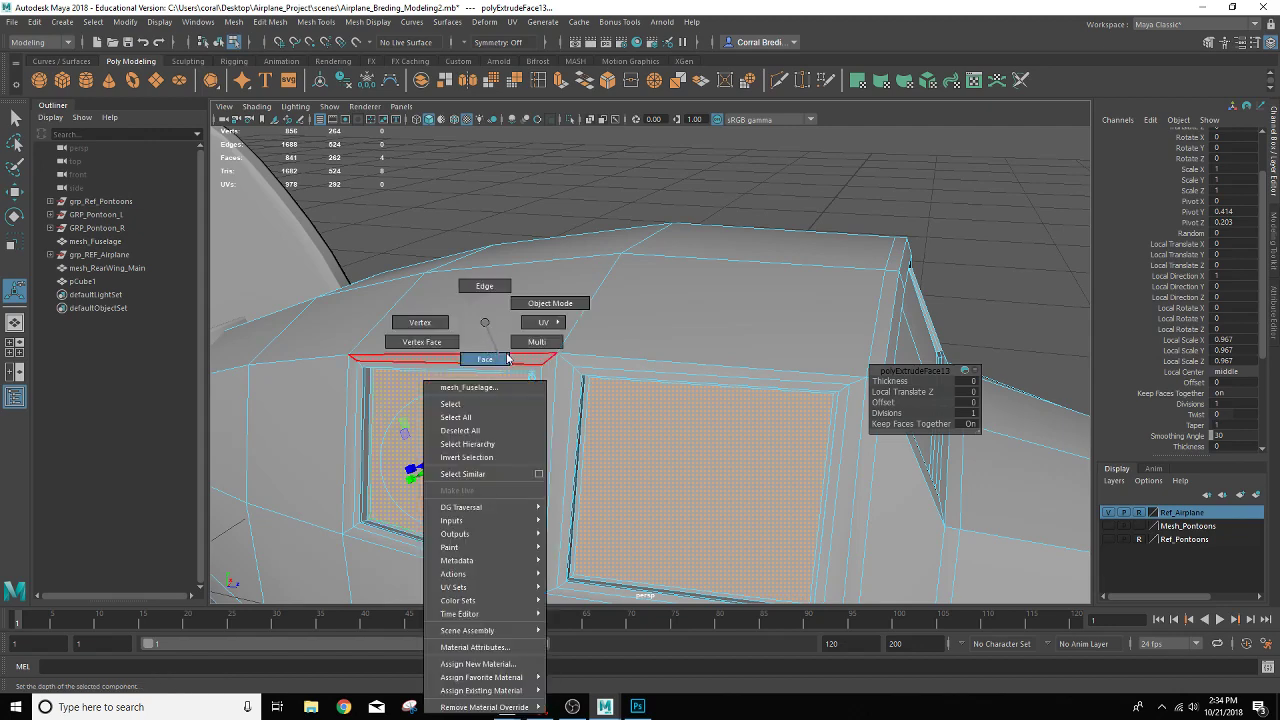
pyautogui.click(550, 303)
pyautogui.click(534, 185)
# Preview the fuselage smoothed to examine the recessed side windows on both sides, and switch back to the unsmoothed display.
pyautogui.keyDown('alt'); pyautogui.moveTo(549, 377); pyautogui.dragTo(542, 385); pyautogui.keyUp('alt')
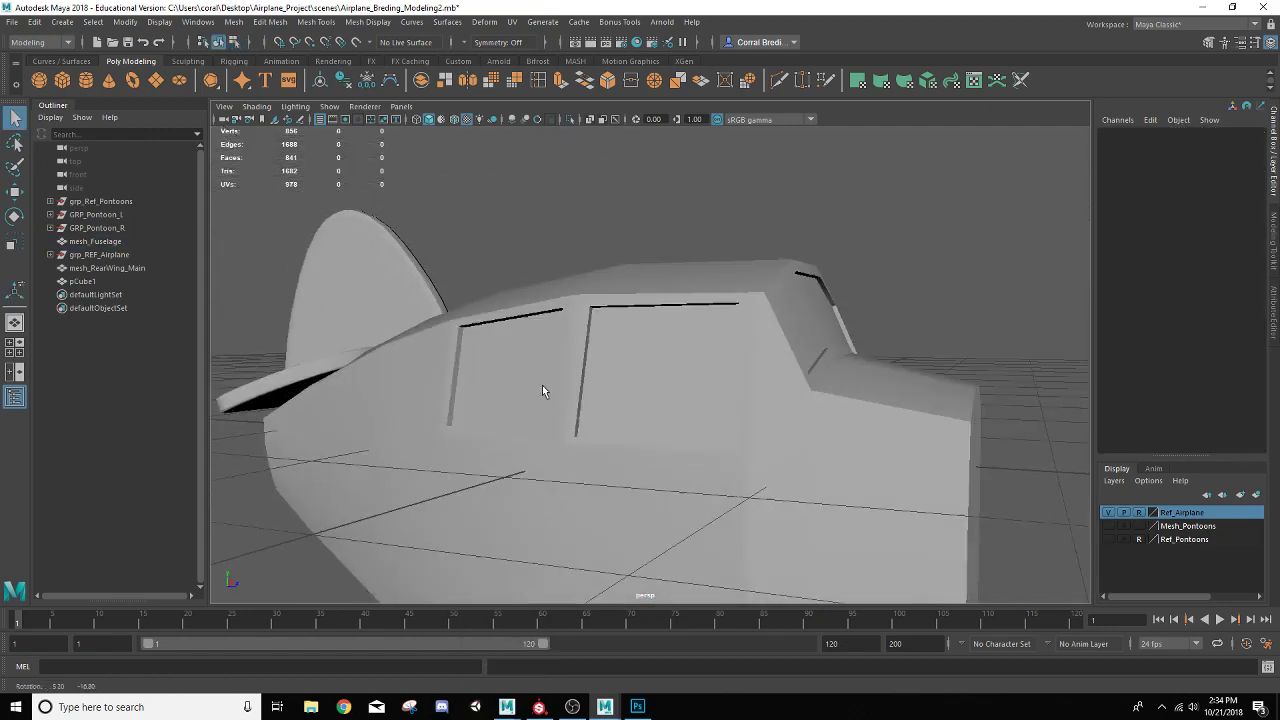
pyautogui.click(590, 350)
pyautogui.press('3')
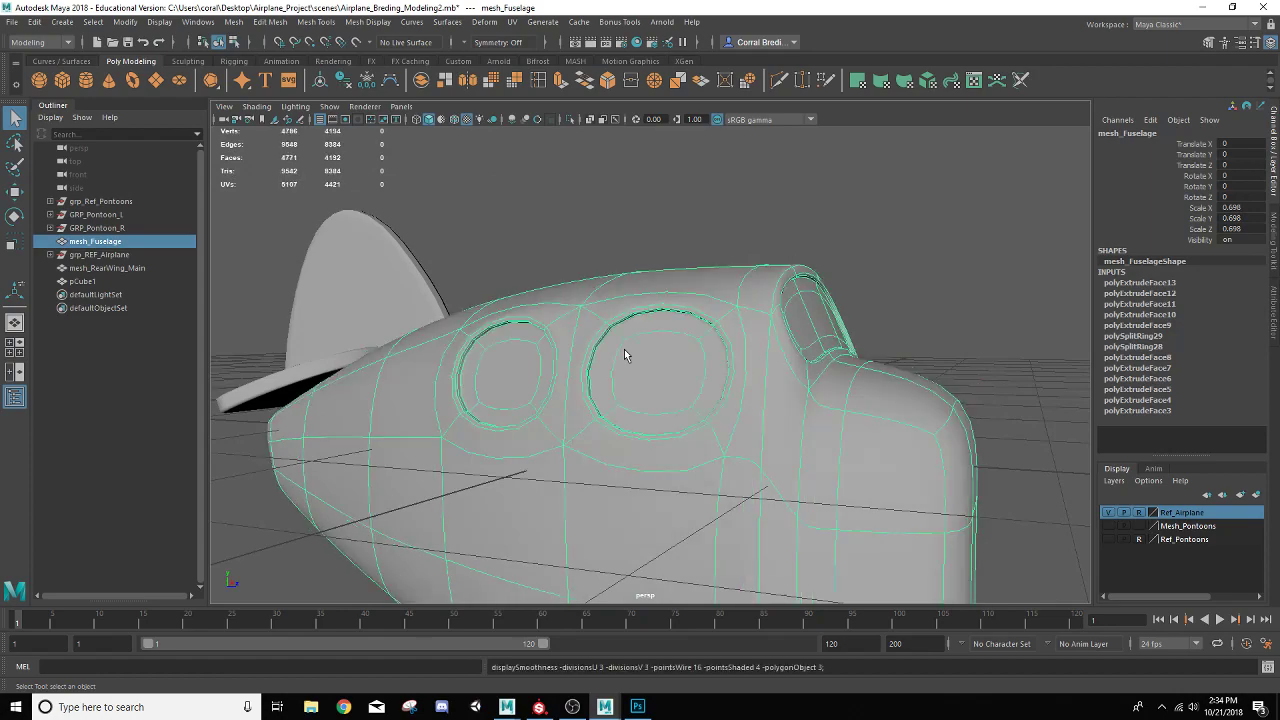
pyautogui.click(710, 216)
pyautogui.keyDown('alt'); pyautogui.moveTo(710, 218); pyautogui.dragTo(554, 466); pyautogui.keyUp('alt')
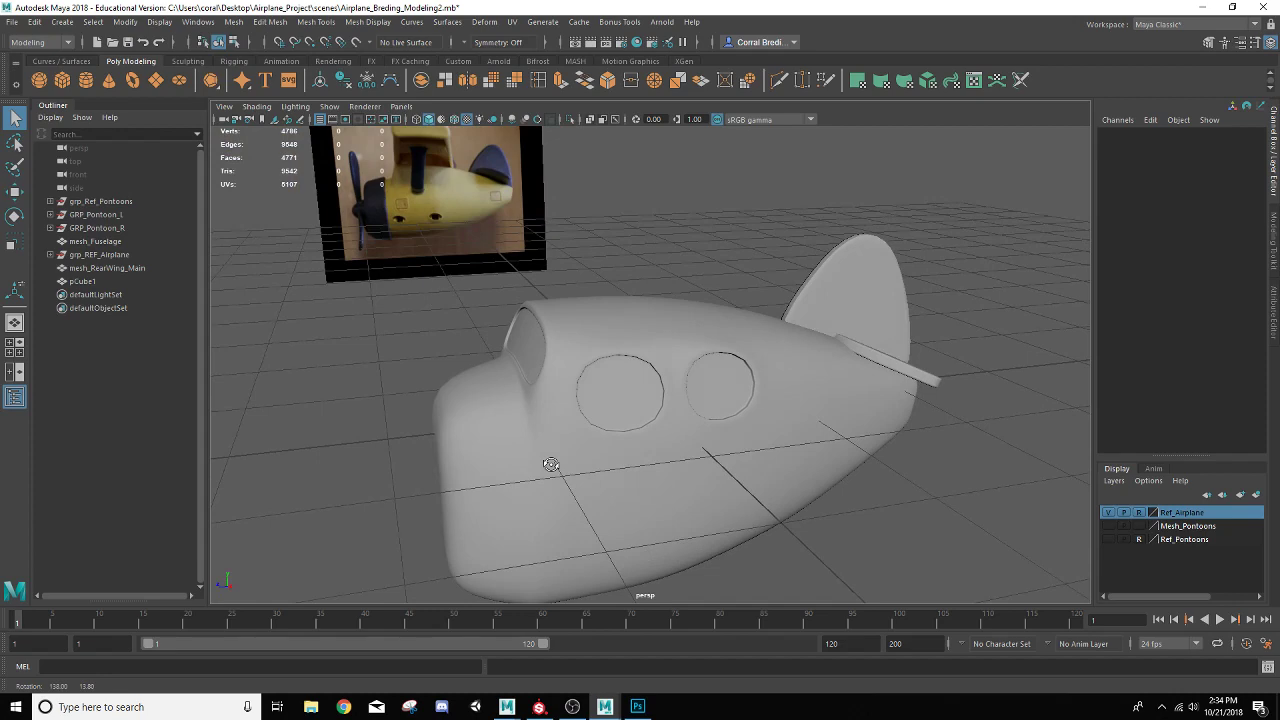
pyautogui.click(607, 450)
pyautogui.press('1')
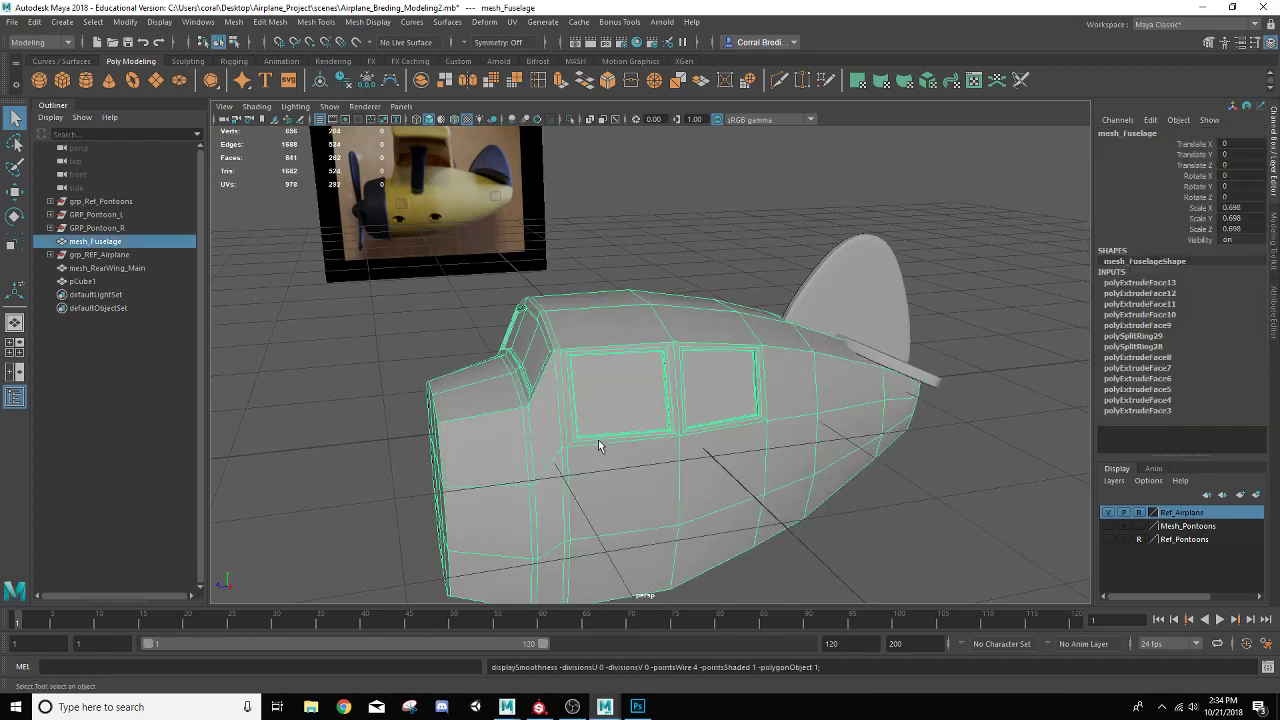
# Insert two edge loops around the fuselage through the front side window using Multiple edge loops, and spread them lengthwise toward the window's edges.
pyautogui.keyDown('alt'); pyautogui.moveTo(598, 445); pyautogui.dragTo(569, 518); pyautogui.keyUp('alt')
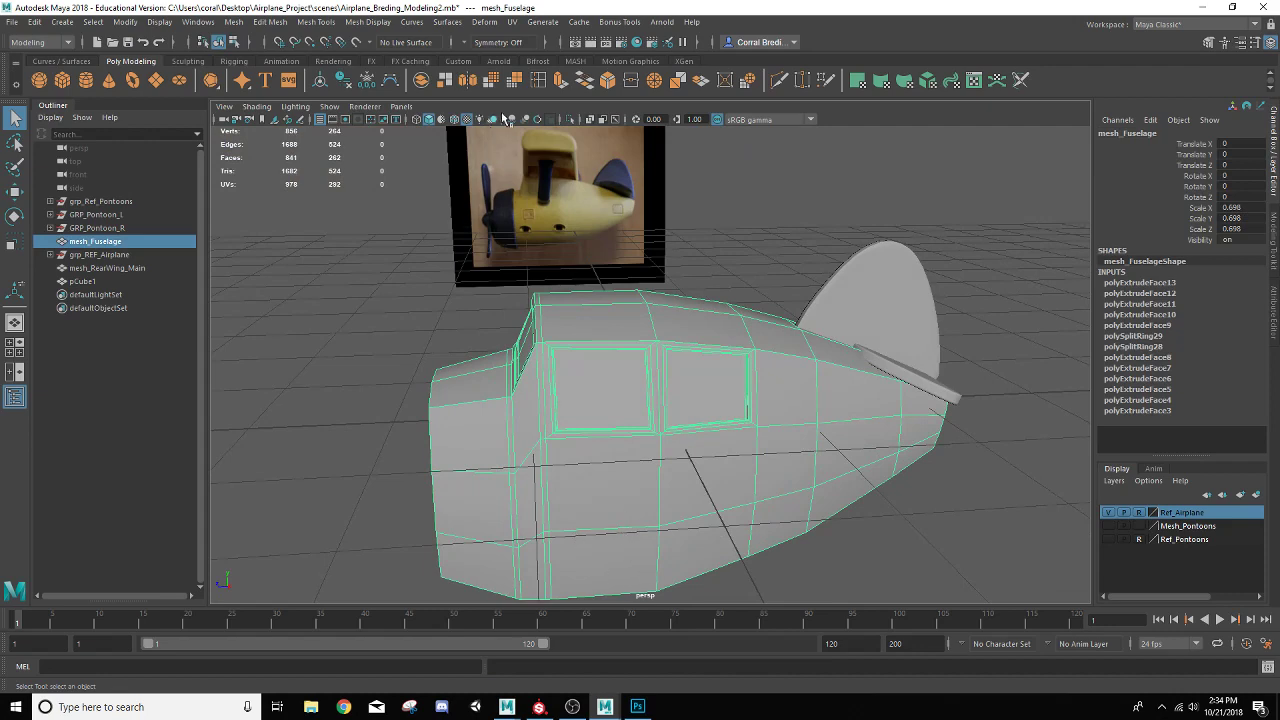
pyautogui.click(538, 80)
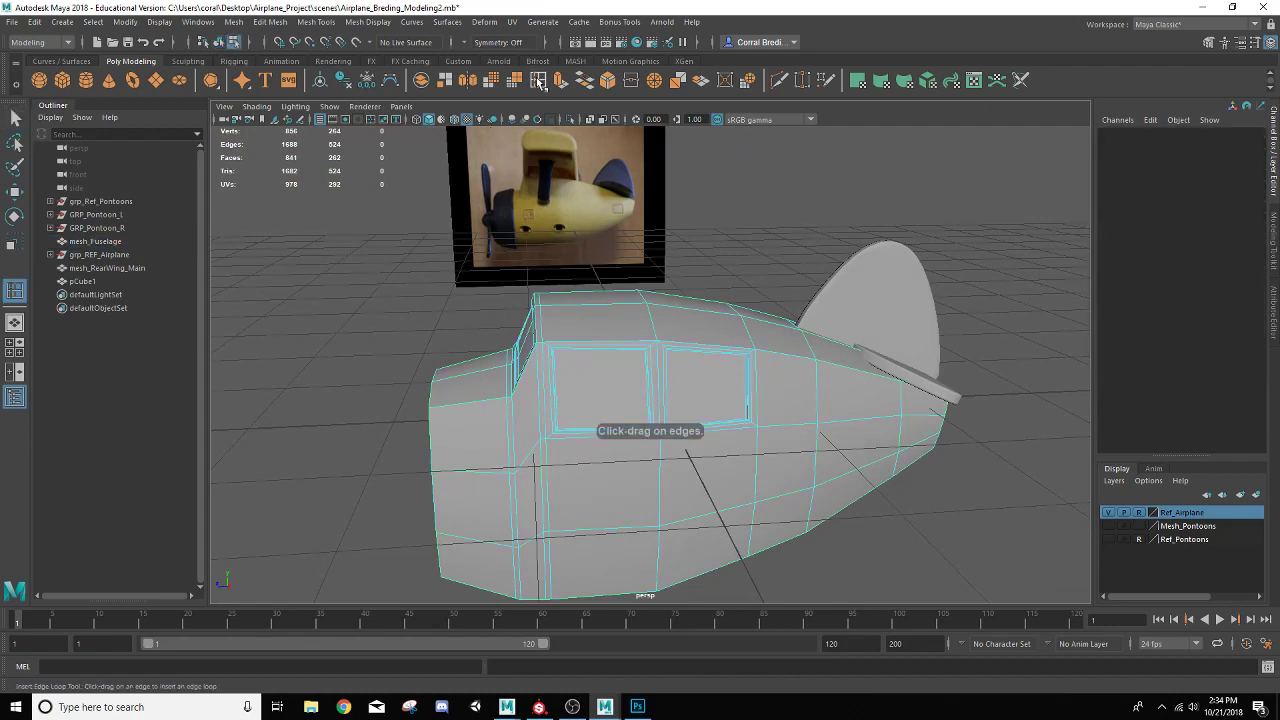
pyautogui.doubleClick(539, 82)
pyautogui.click(967, 258)
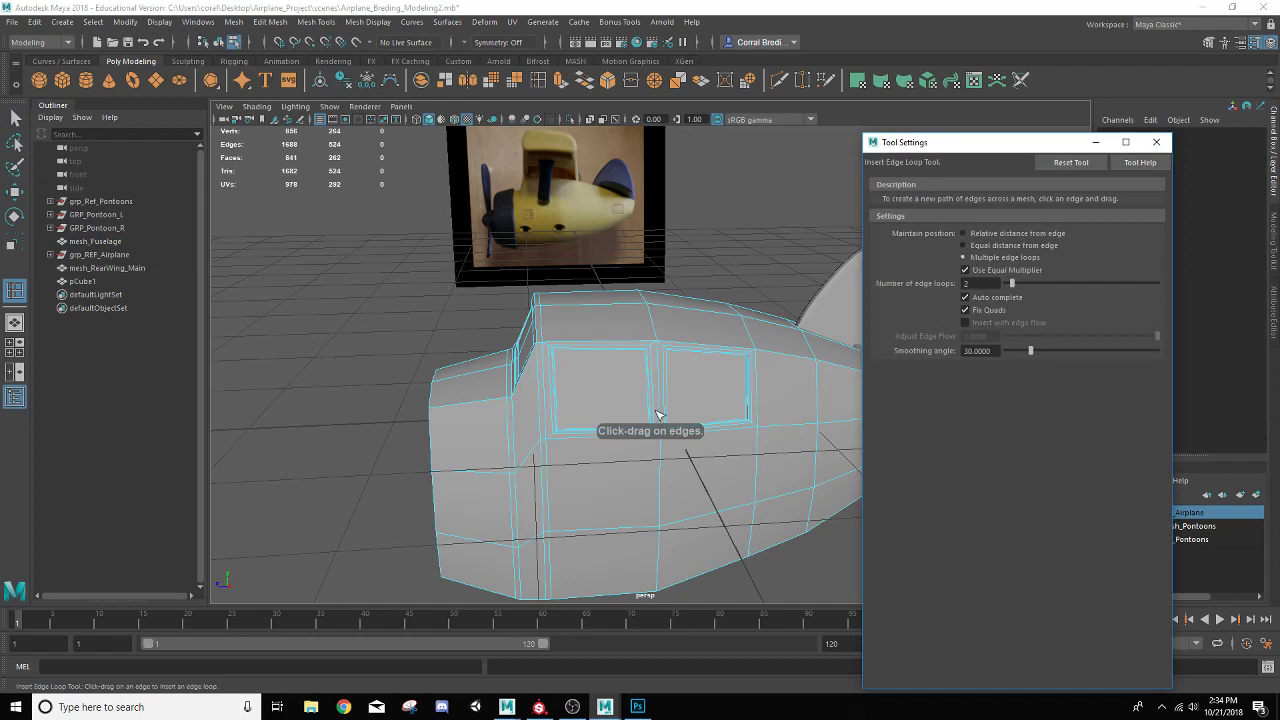
pyautogui.click(612, 343)
pyautogui.keyDown('alt'); pyautogui.moveTo(599, 449); pyautogui.dragTo(465, 452); pyautogui.keyUp('alt')
pyautogui.press('r')
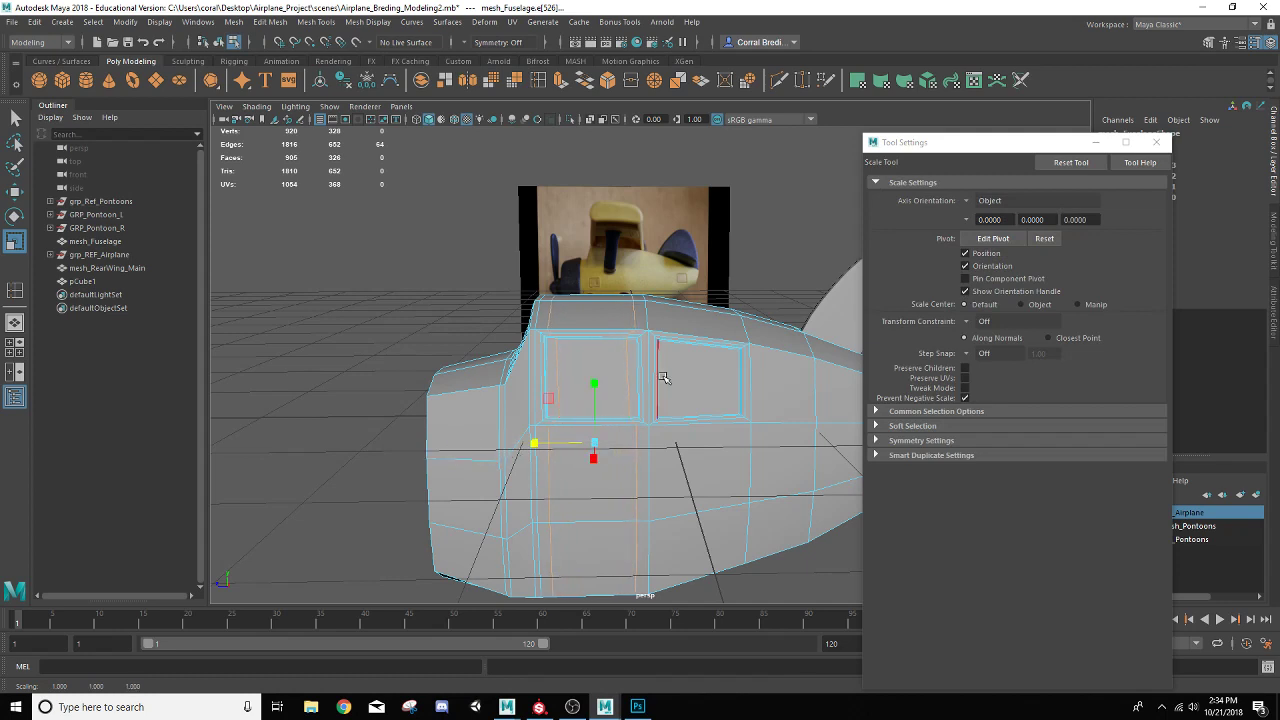
# Try inserting two edge loops around the fuselage through the rear side window, spreading them lengthwise, and undo the insertion.
pyautogui.click(14, 290)
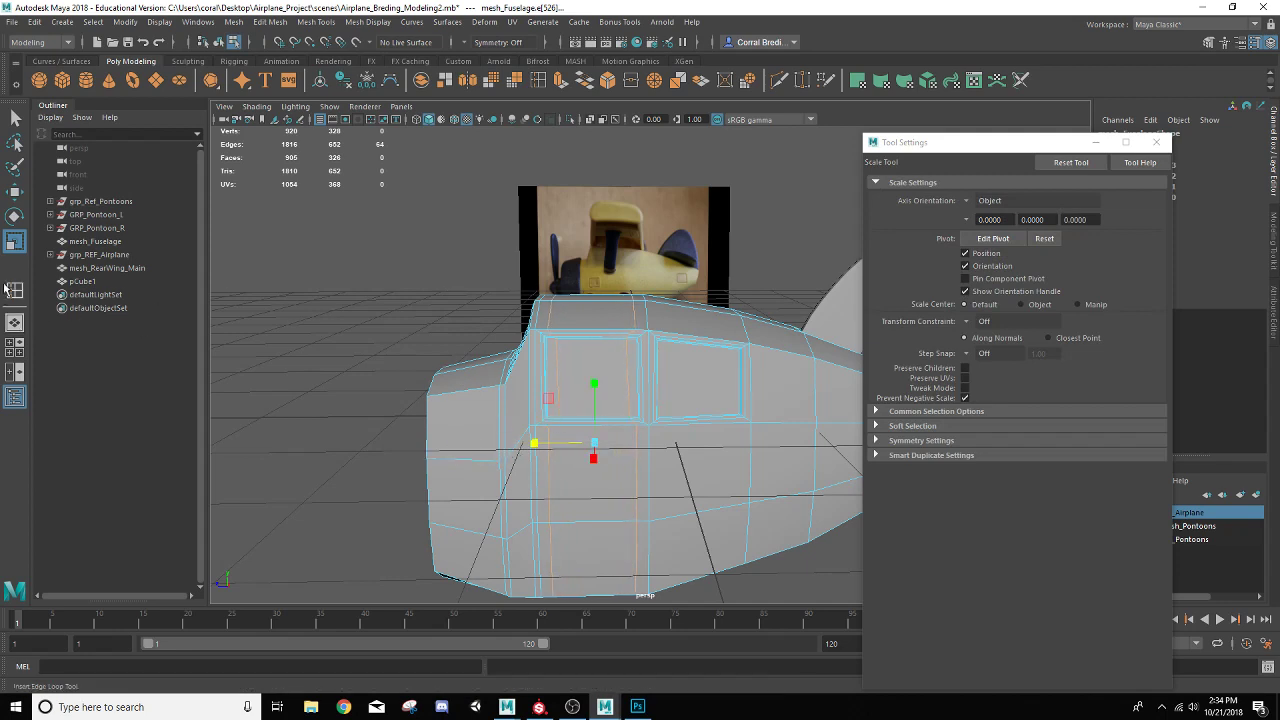
pyautogui.click(725, 428)
pyautogui.press('r')
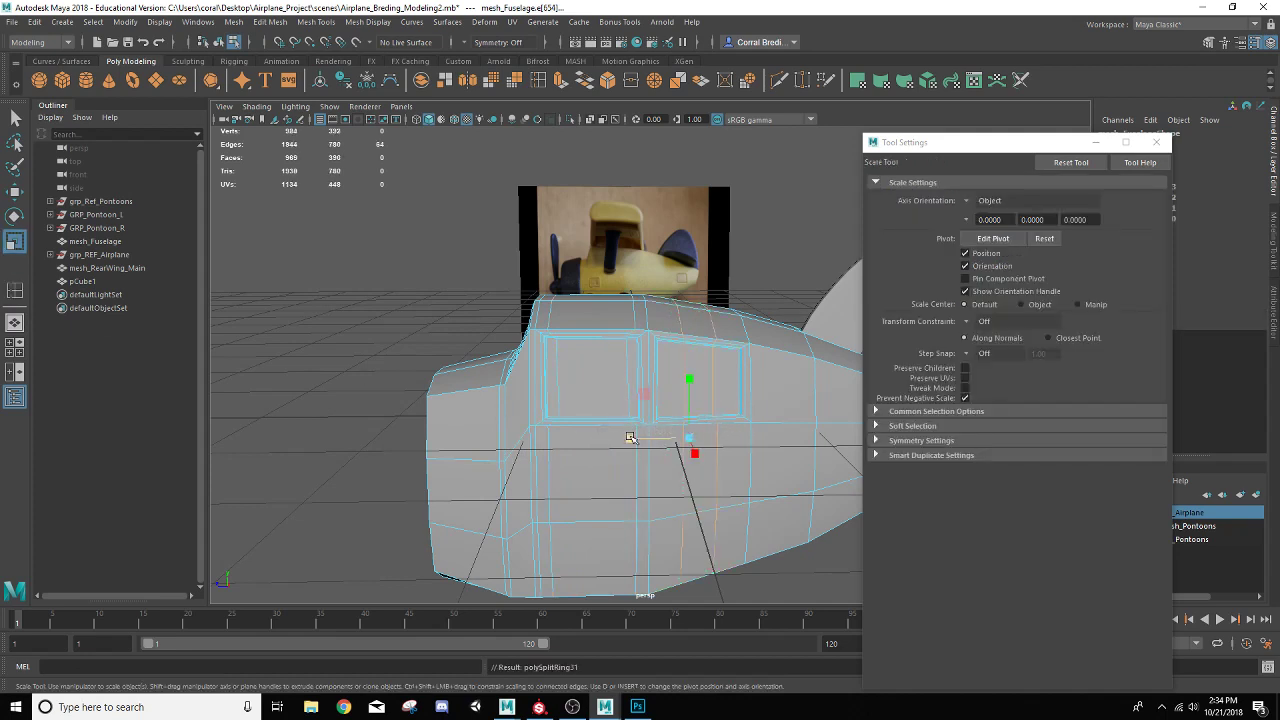
pyautogui.moveTo(630, 437)
pyautogui.mouseDown()
pyautogui.moveTo(563, 443)
pyautogui.moveTo(622, 463)
pyautogui.moveTo(637, 491)
pyautogui.moveTo(638, 461)
pyautogui.mouseUp()
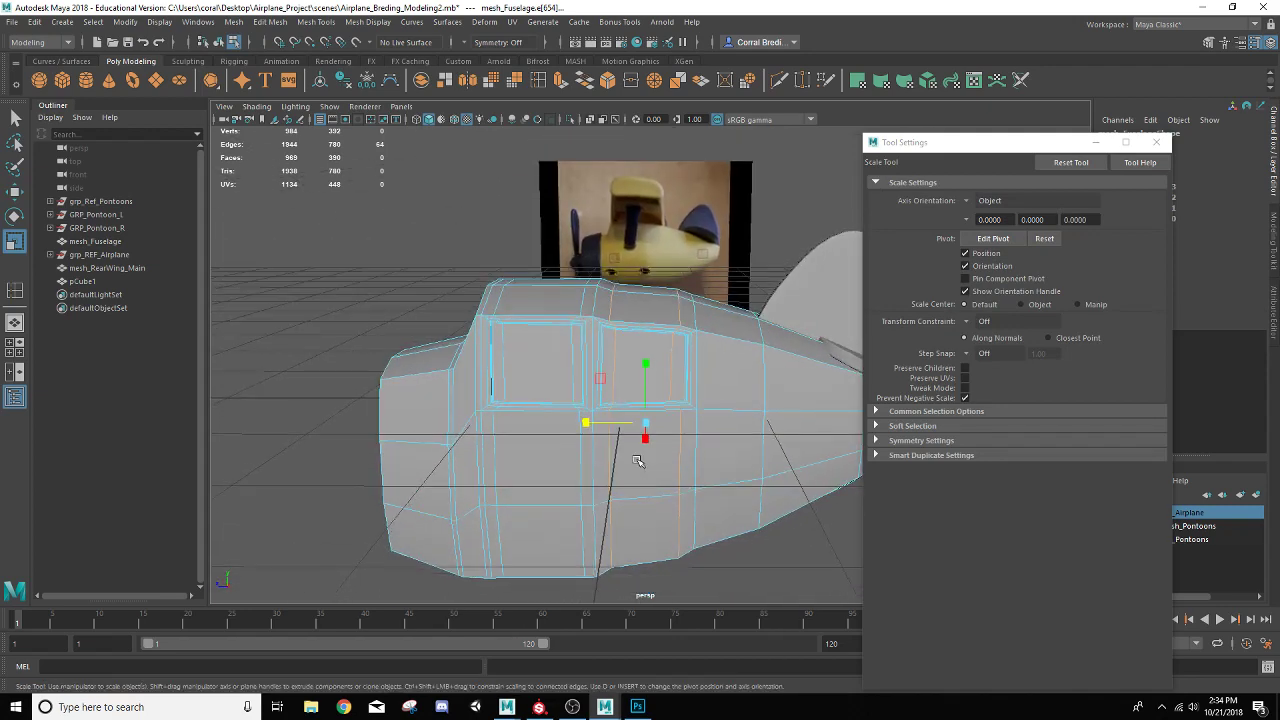
pyautogui.keyDown('alt'); pyautogui.moveTo(623, 371); pyautogui.dragTo(621, 361); pyautogui.keyUp('alt')
pyautogui.keyDown('alt'); pyautogui.moveTo(694, 515); pyautogui.dragTo(648, 540); pyautogui.keyUp('alt')
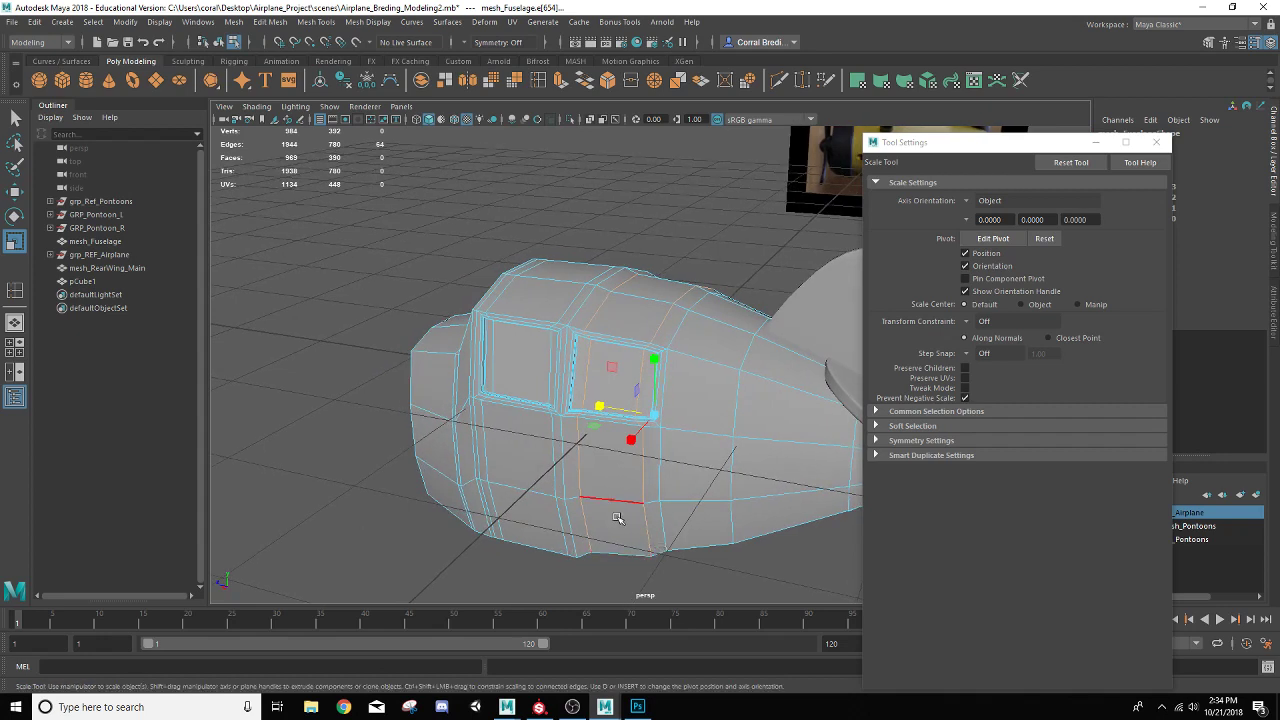
pyautogui.hotkey('ctrl', 'z')
pyautogui.hotkey('ctrl', 'z')
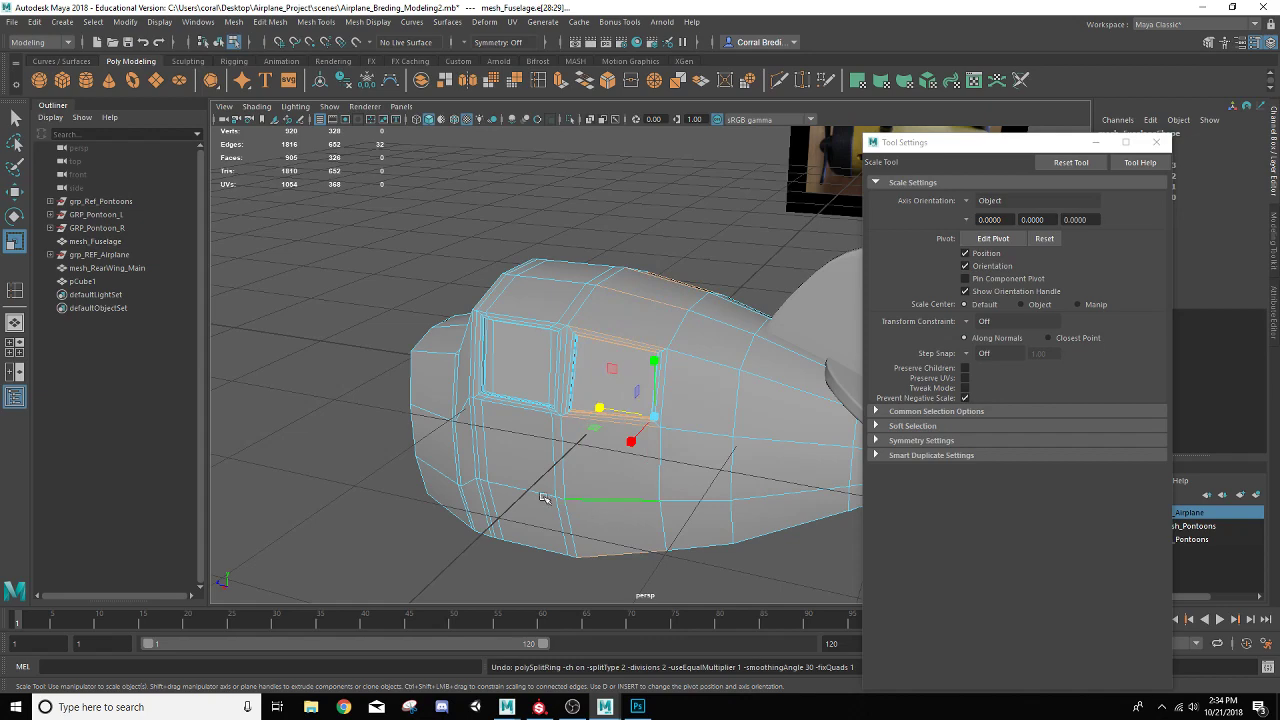
# Insert single edge loops around the fuselage just inside the rear side window's front and back edges, using Relative distance from edge.
pyautogui.keyDown('alt'); pyautogui.moveTo(541, 497); pyautogui.dragTo(581, 476); pyautogui.keyUp('alt')
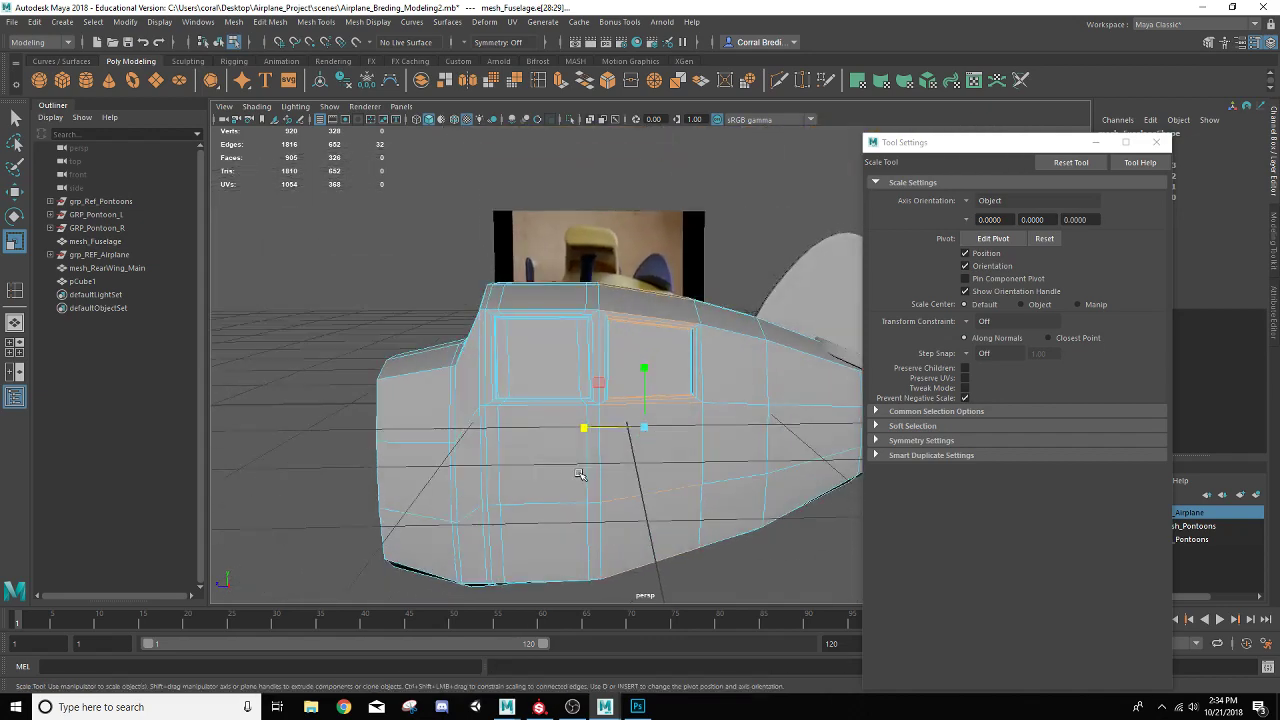
pyautogui.click(15, 289)
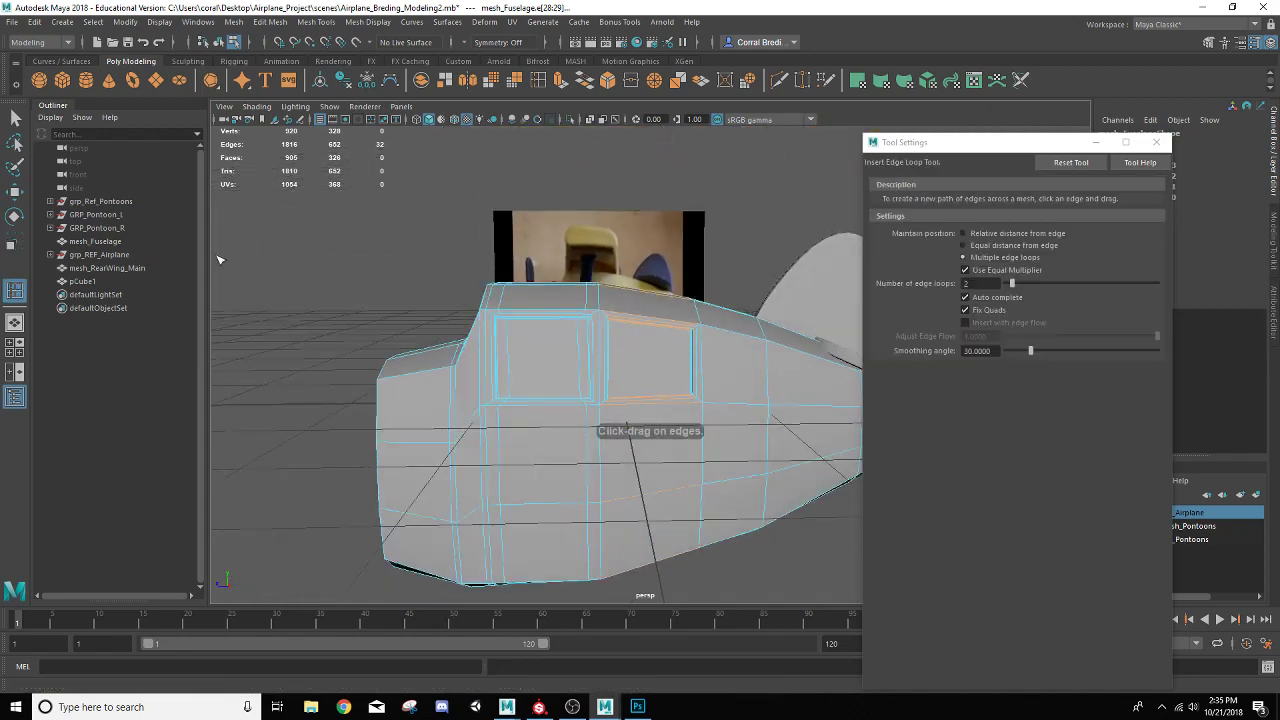
pyautogui.click(964, 233)
pyautogui.moveTo(621, 317); pyautogui.dragTo(618, 316)
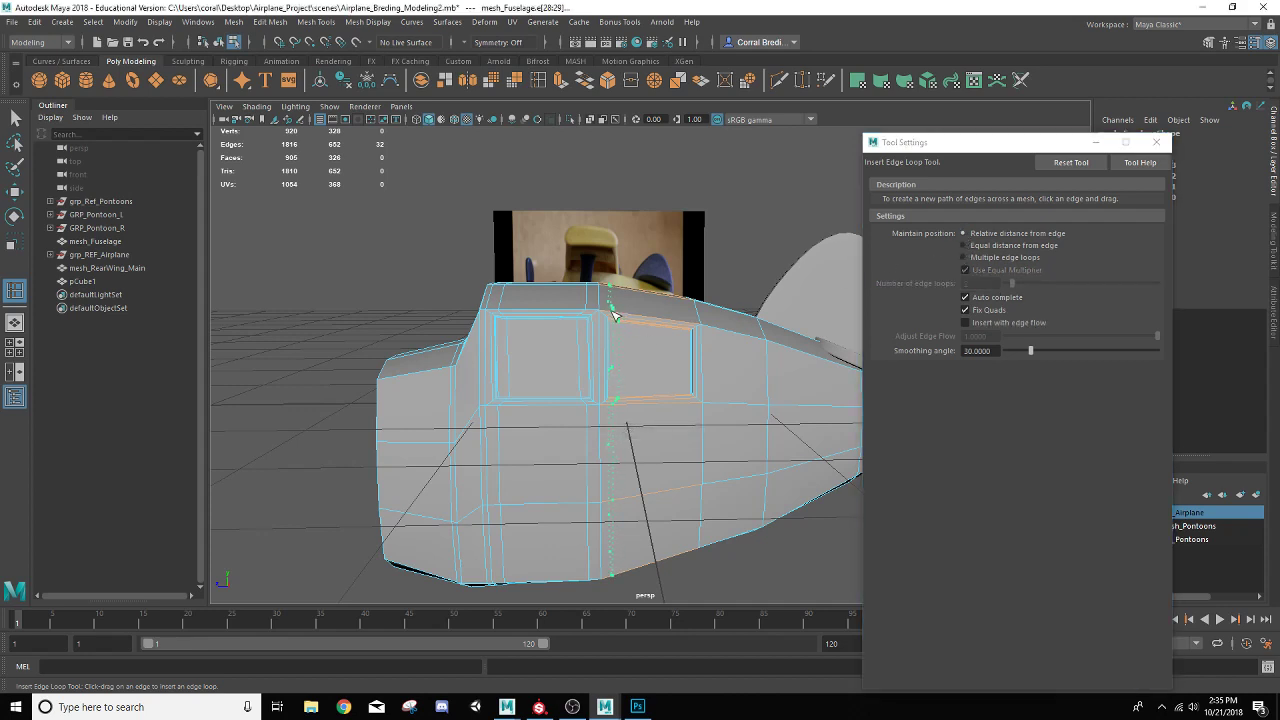
pyautogui.moveTo(612, 314); pyautogui.dragTo(612, 315)
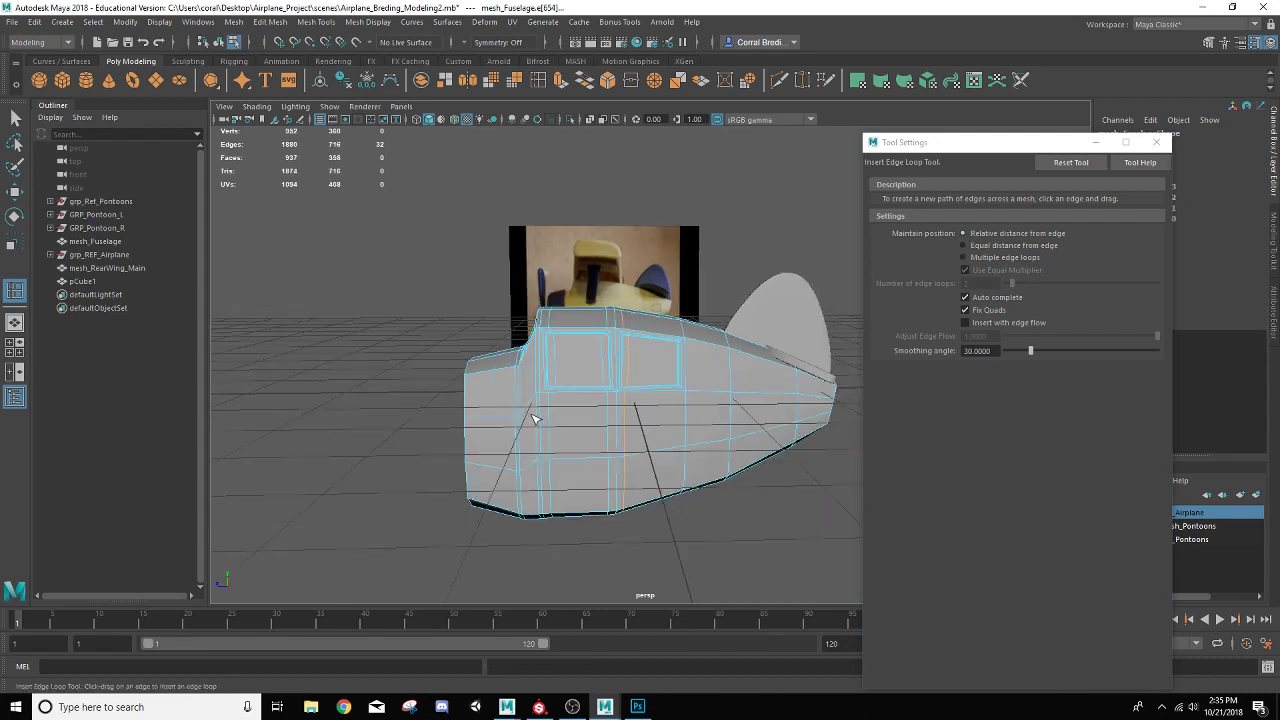
pyautogui.scroll(2, 540, 422)
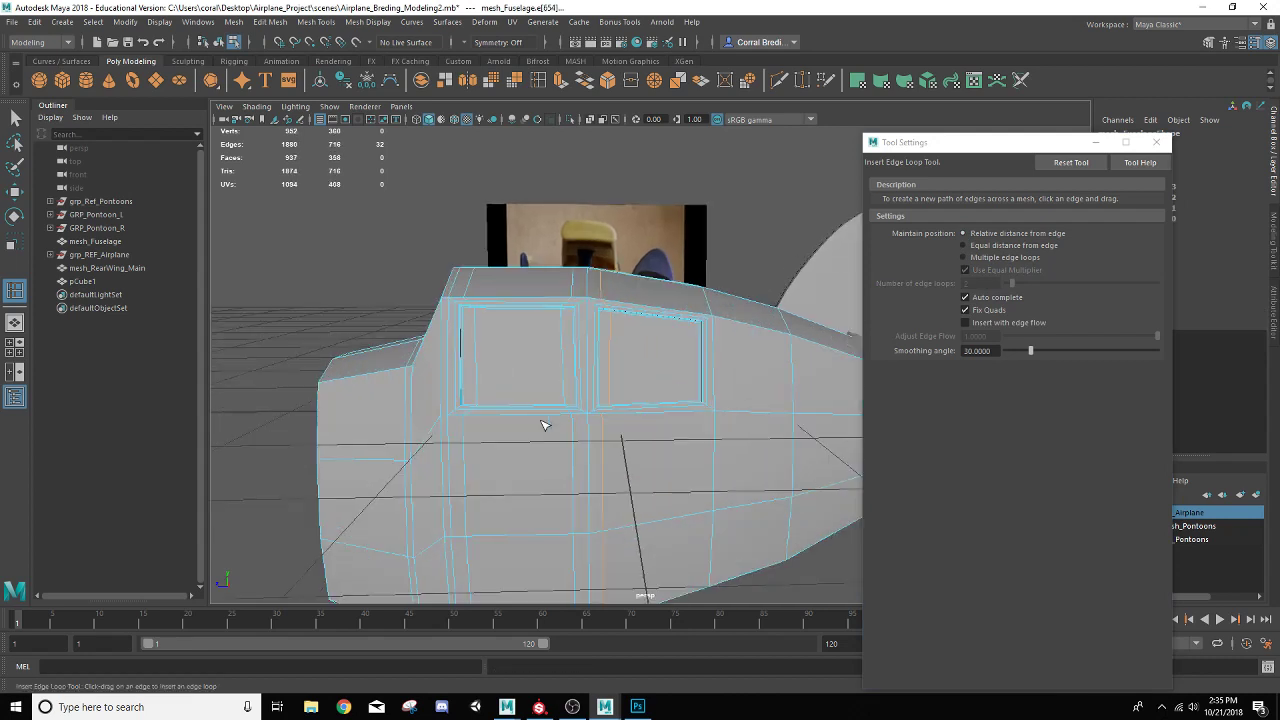
pyautogui.click(707, 314)
pyautogui.keyDown('alt'); pyautogui.moveTo(653, 382); pyautogui.dragTo(647, 398); pyautogui.keyUp('alt')
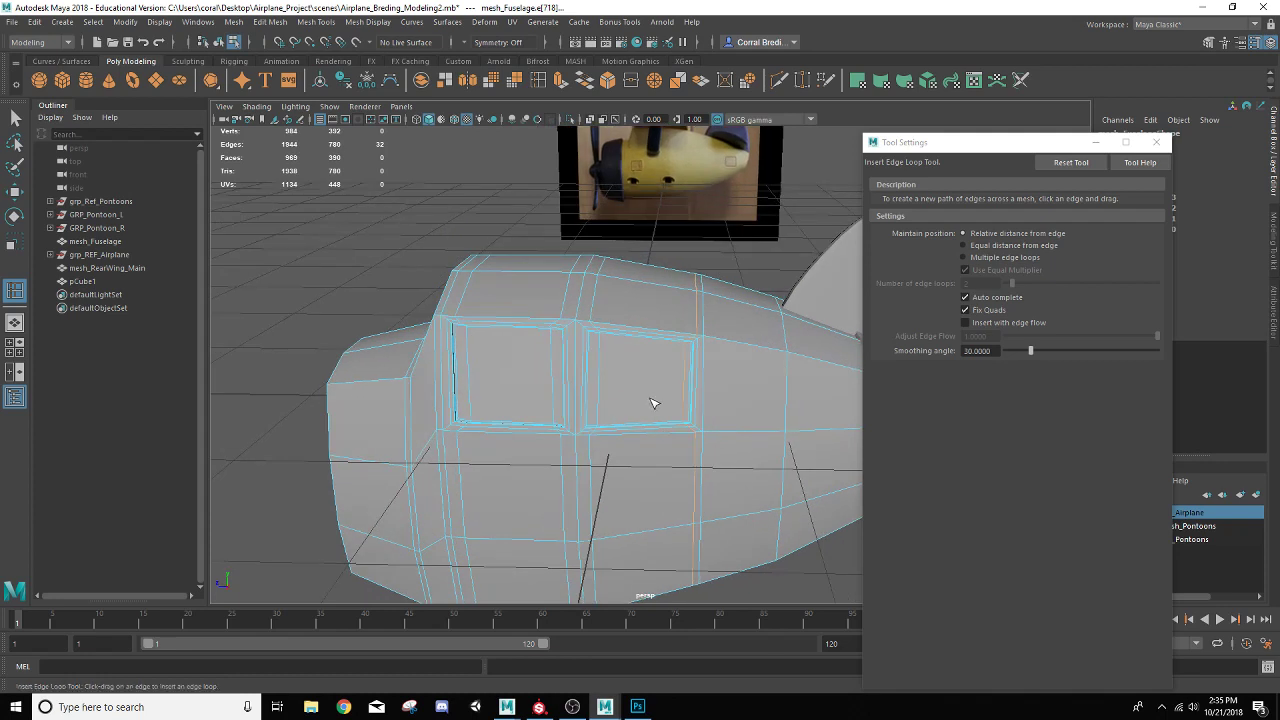
pyautogui.click(15, 118)
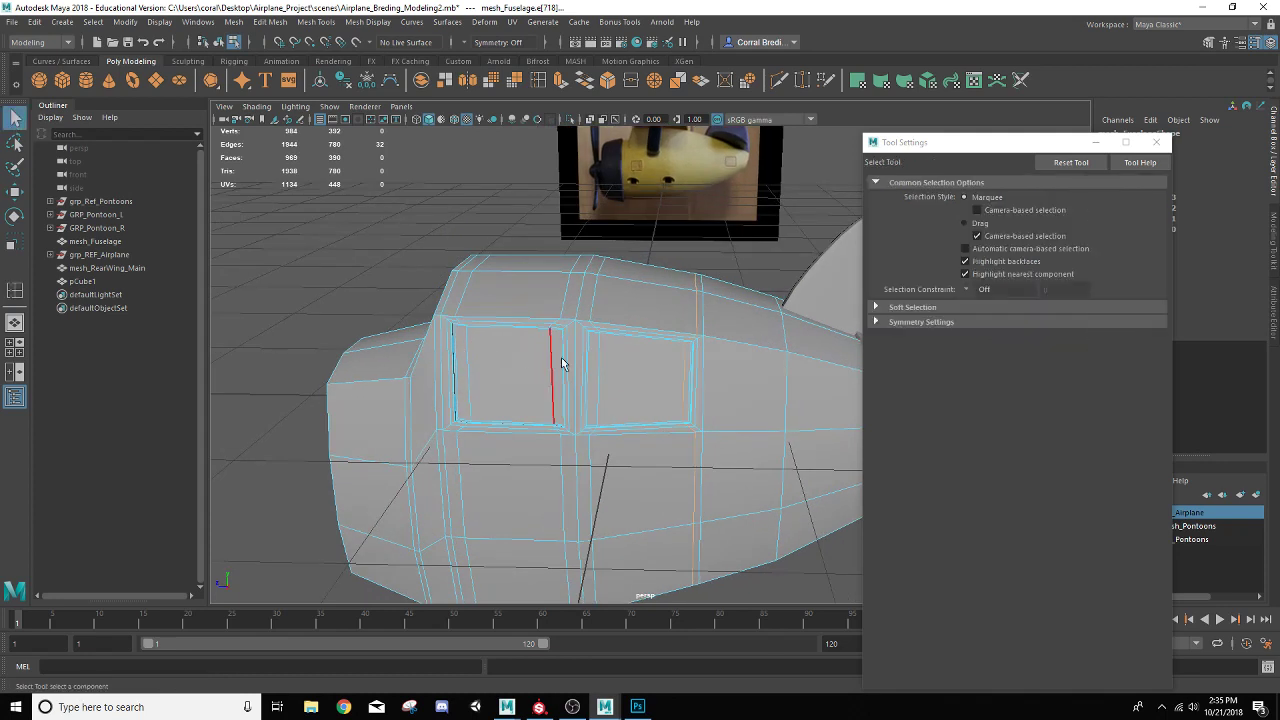
# Return to object mode and preview the fuselage smoothed to examine the side windows and lower body, restoring the unsmoothed display.
pyautogui.moveTo(580, 290); pyautogui.dragTo(617, 289, button='right')
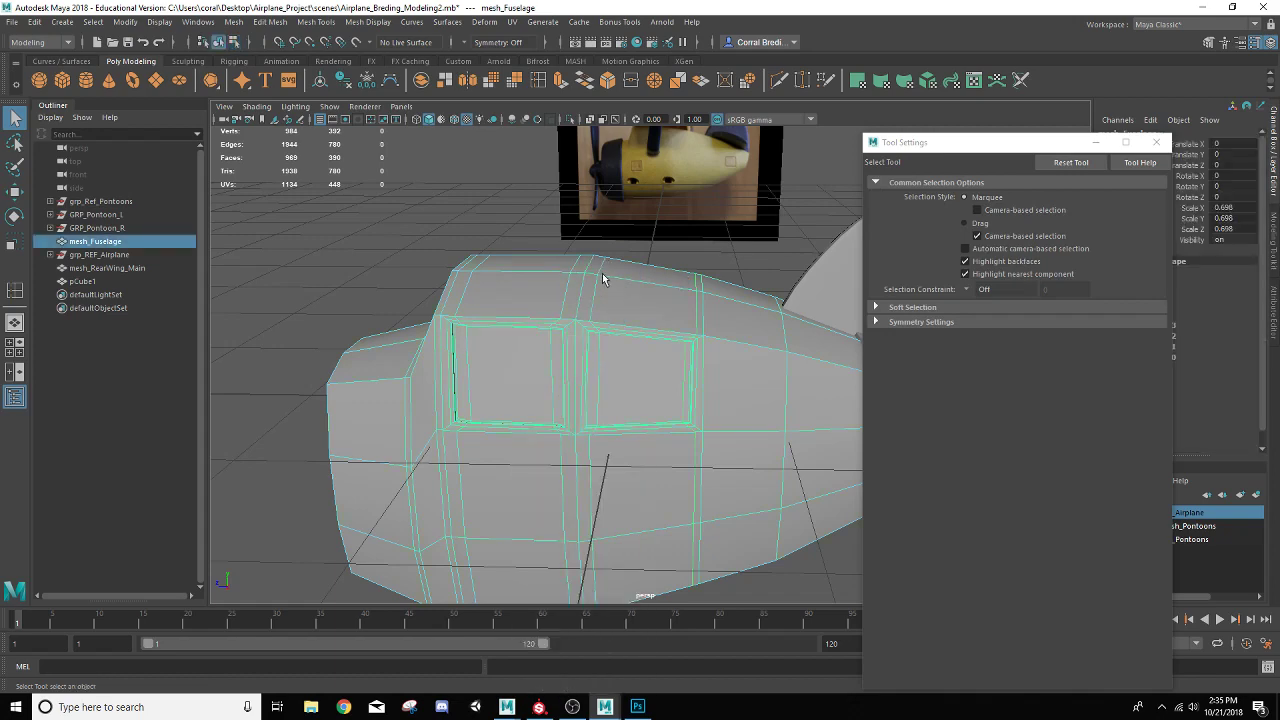
pyautogui.press('3')
pyautogui.click(520, 228)
pyautogui.keyDown('alt'); pyautogui.moveTo(629, 367); pyautogui.dragTo(615, 397); pyautogui.keyUp('alt')
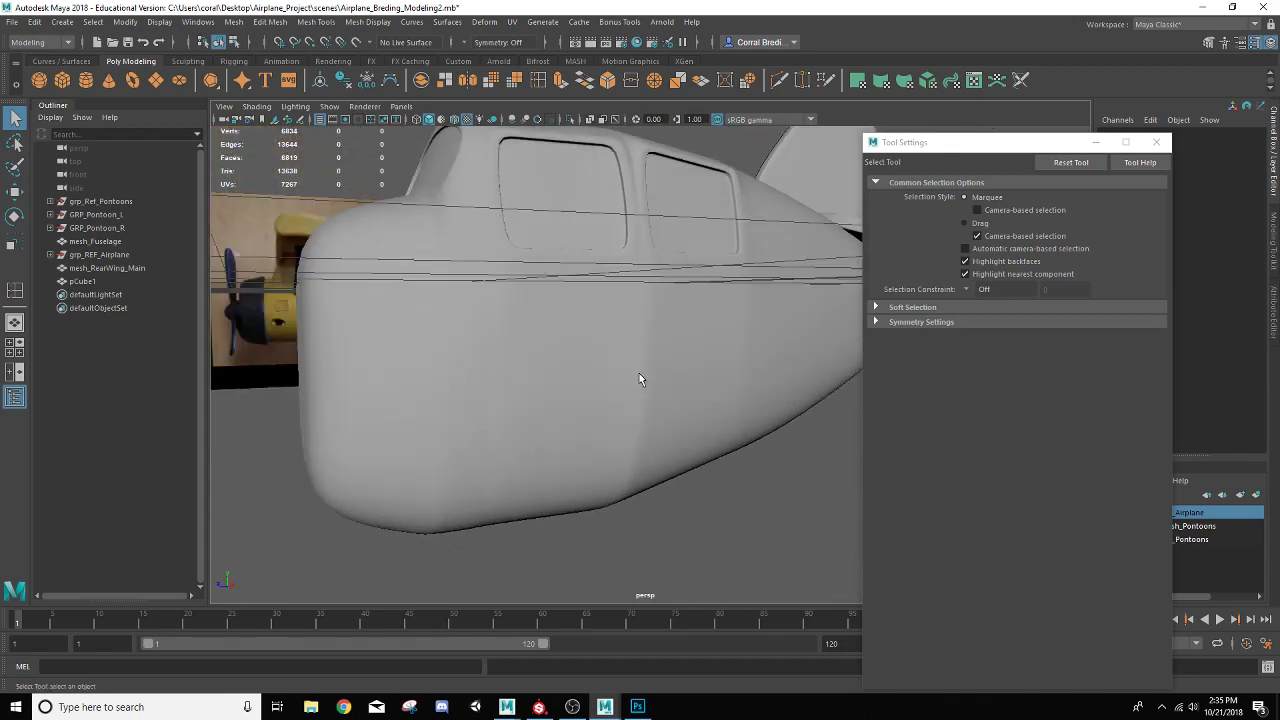
pyautogui.click(640, 379)
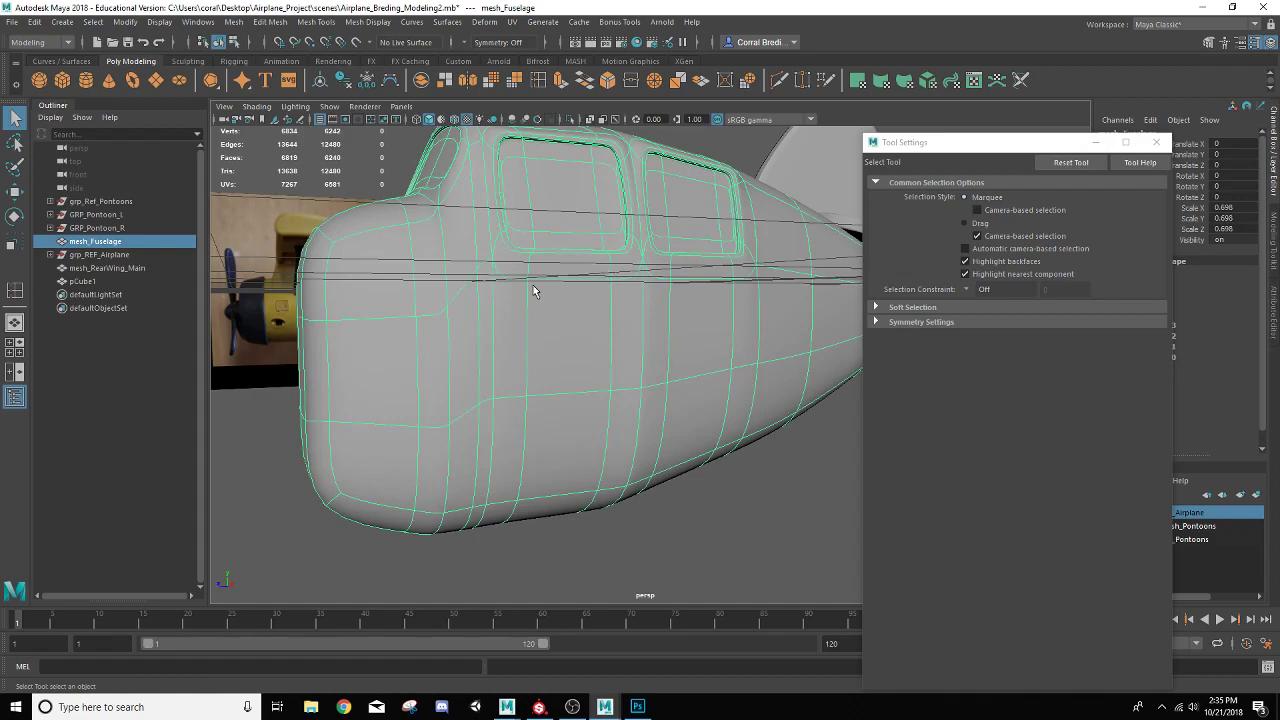
pyautogui.keyDown('alt'); pyautogui.moveTo(533, 285); pyautogui.dragTo(493, 368); pyautogui.keyUp('alt')
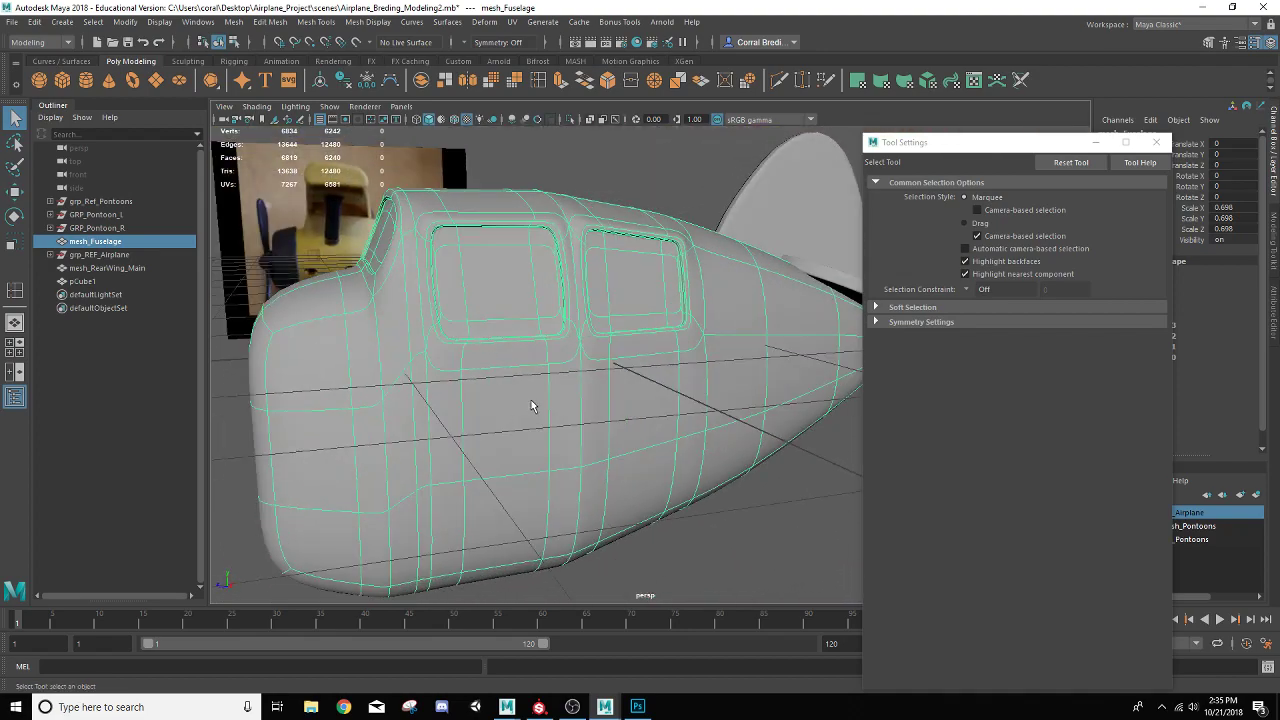
pyautogui.press('1')
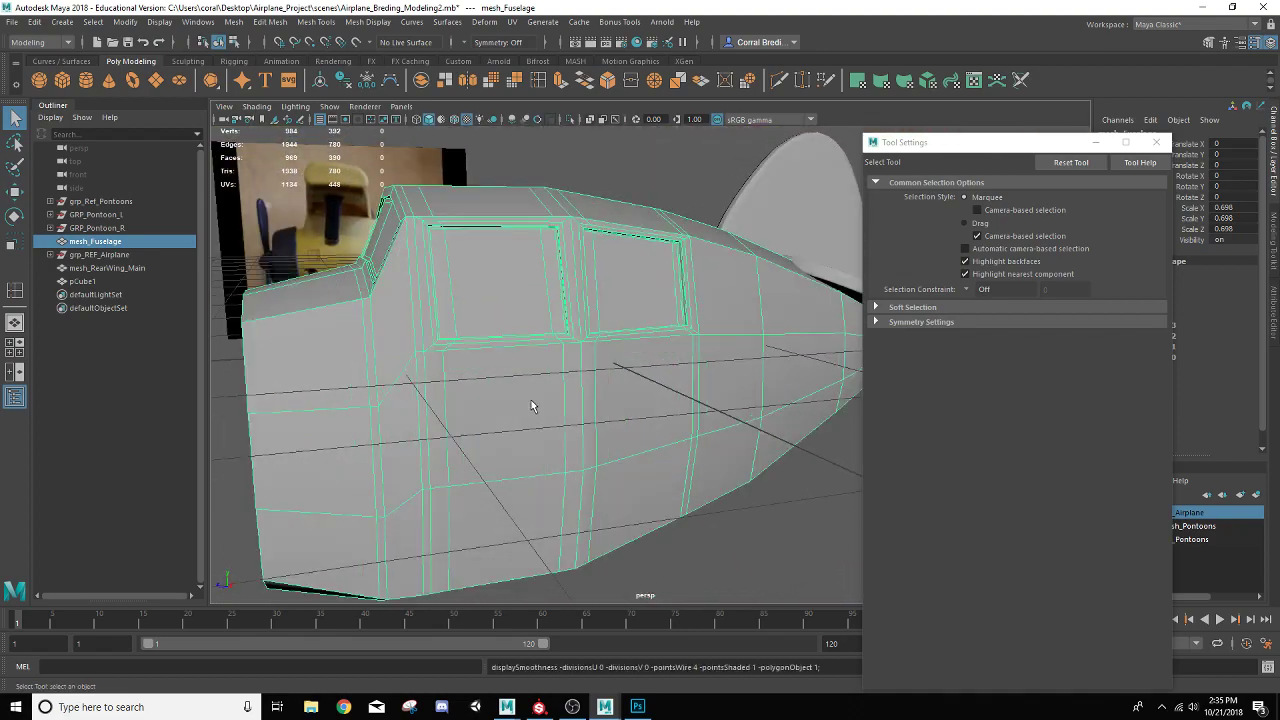
# Insert an edge loop around the nose close to its front rim and return the fuselage to object mode.
pyautogui.keyDown('alt'); pyautogui.moveTo(531, 400); pyautogui.dragTo(491, 405, button='right'); pyautogui.keyUp('alt')
pyautogui.moveTo(491, 405)
pyautogui.keyDown('alt'); pyautogui.mouseDown()
pyautogui.moveTo(466, 369)
pyautogui.moveTo(494, 374)
pyautogui.moveTo(482, 383)
pyautogui.mouseUp(); pyautogui.keyUp('alt')
pyautogui.click(538, 84)
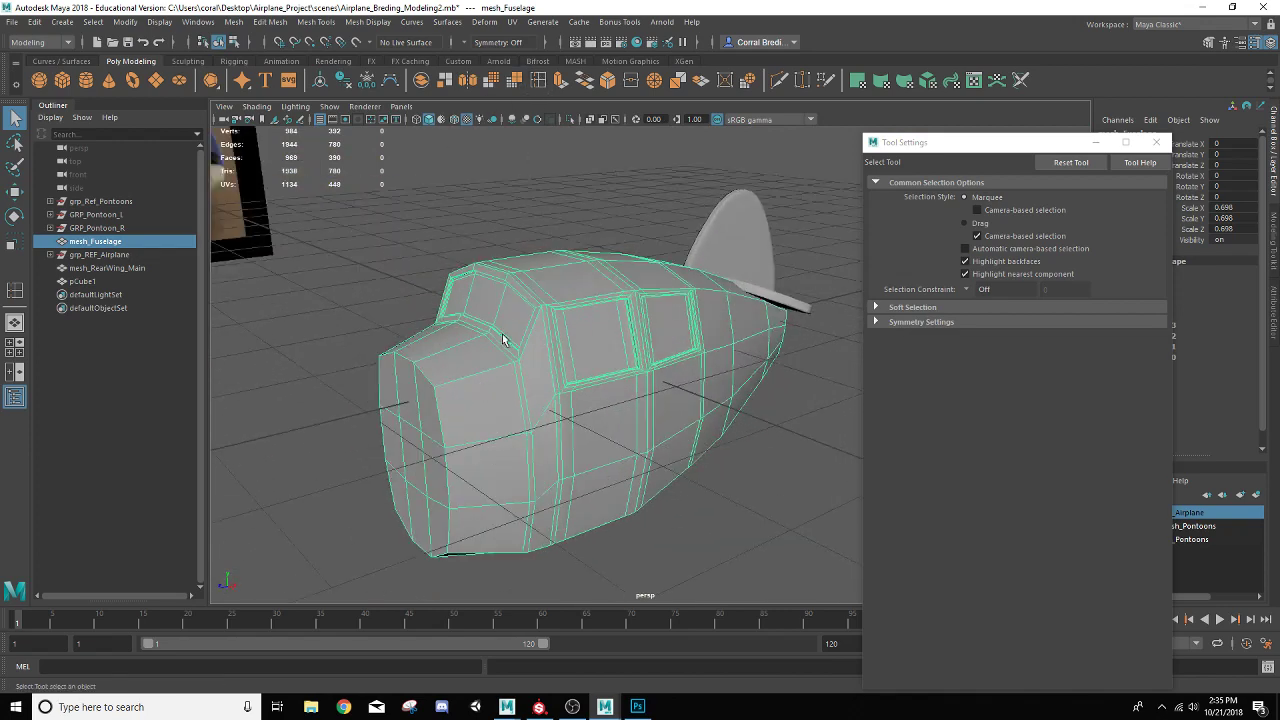
pyautogui.click(445, 388)
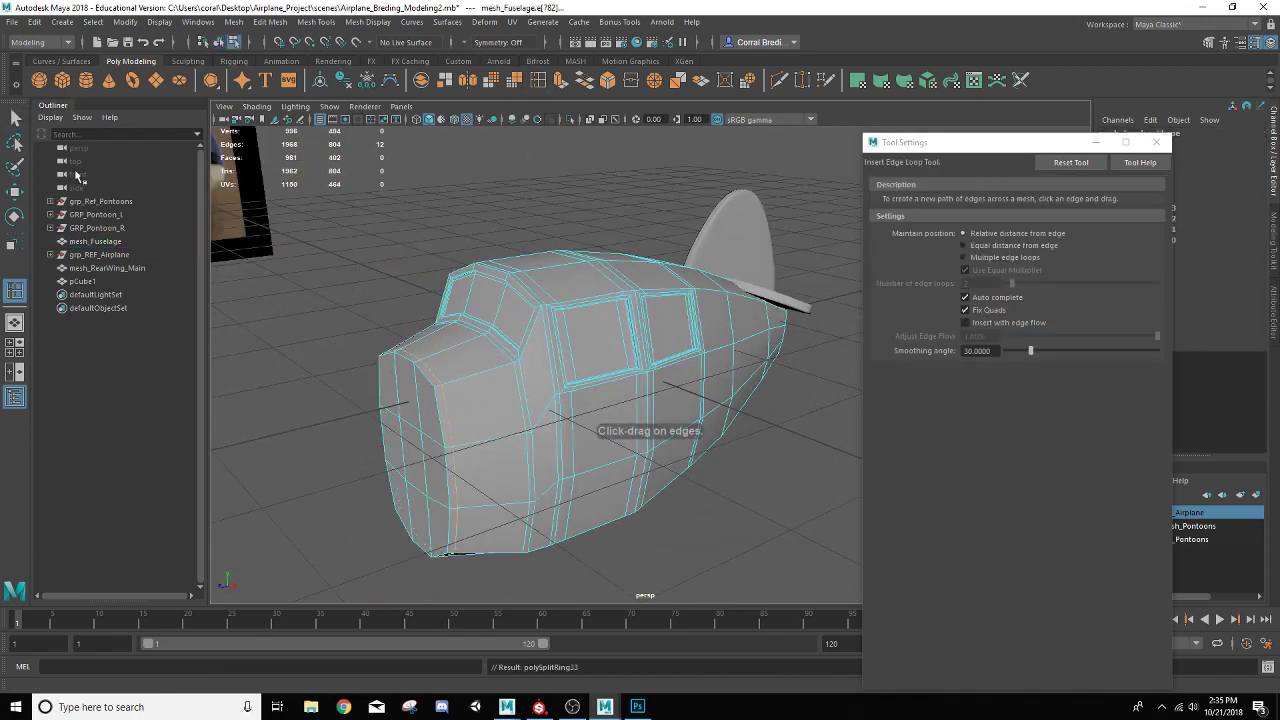
pyautogui.click(14, 118)
pyautogui.moveTo(527, 333); pyautogui.dragTo(565, 320, button='right')
# Toggle the fuselage's smooth preview to examine the nose rim and windshield corners, ending in the unsmoothed display.
pyautogui.press('3')
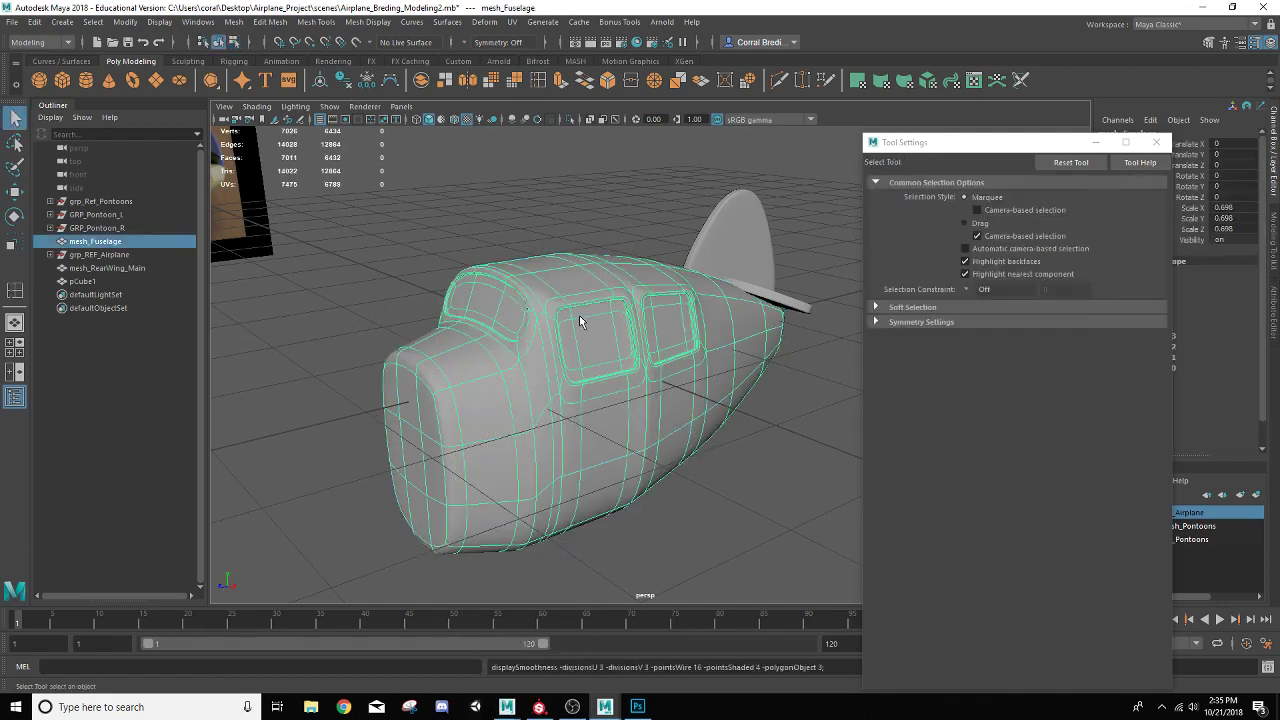
pyautogui.press('1')
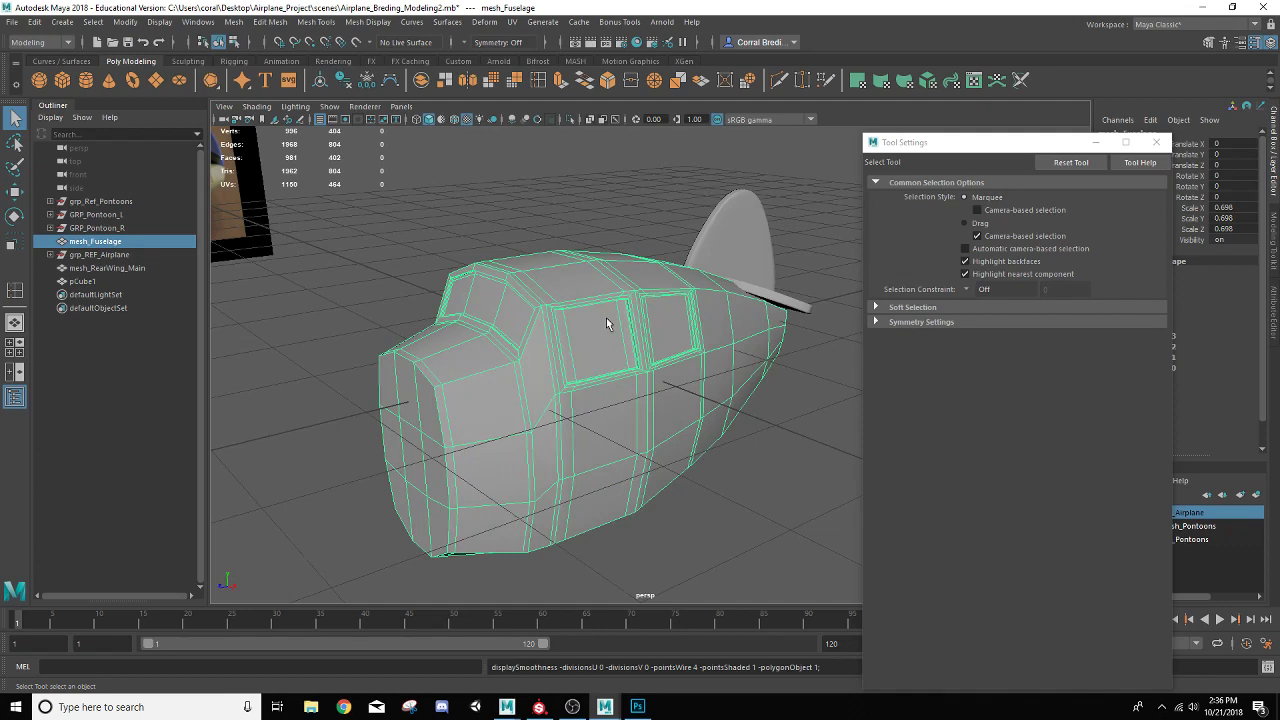
pyautogui.keyDown('alt'); pyautogui.moveTo(606, 322); pyautogui.dragTo(667, 323); pyautogui.keyUp('alt')
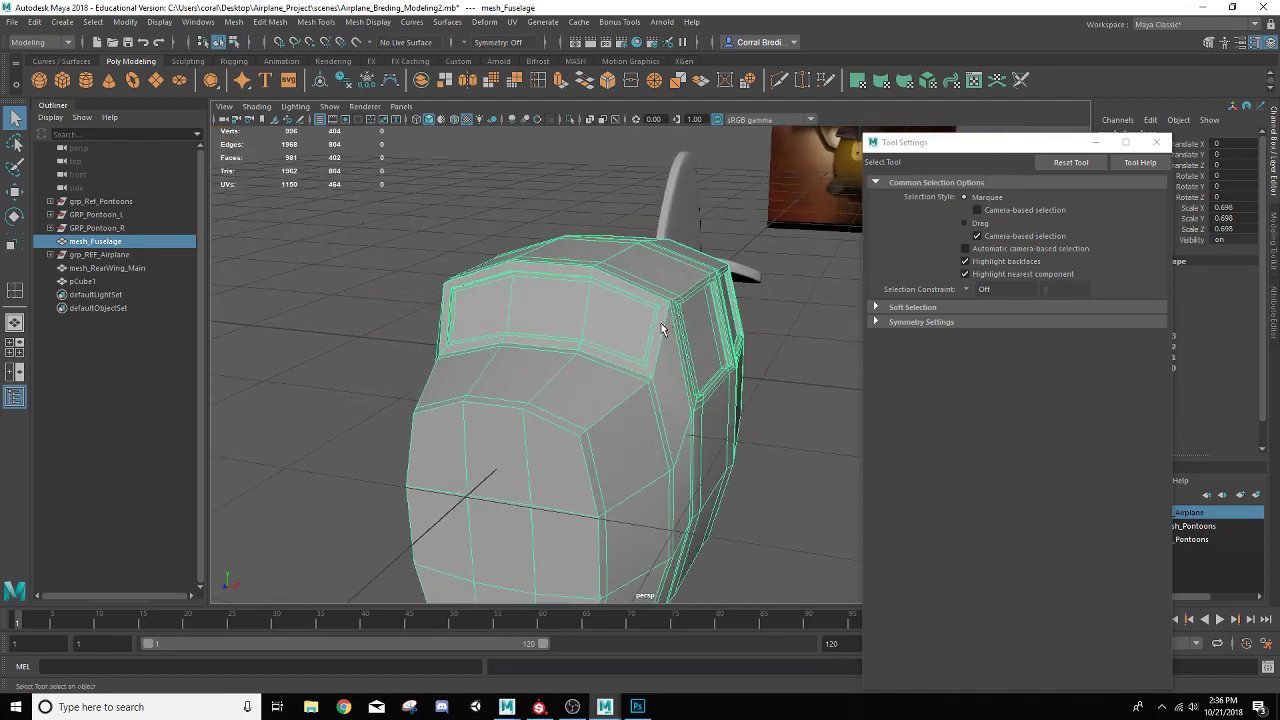
pyautogui.press('1')
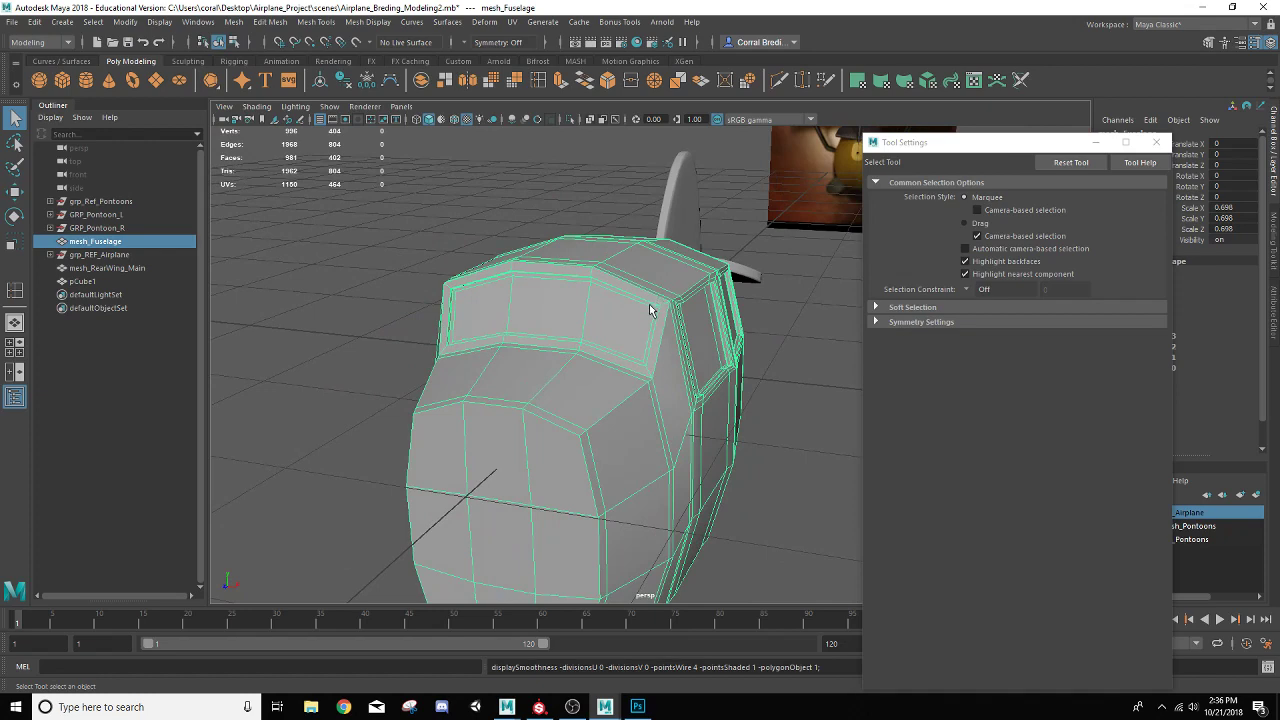
pyautogui.press('3')
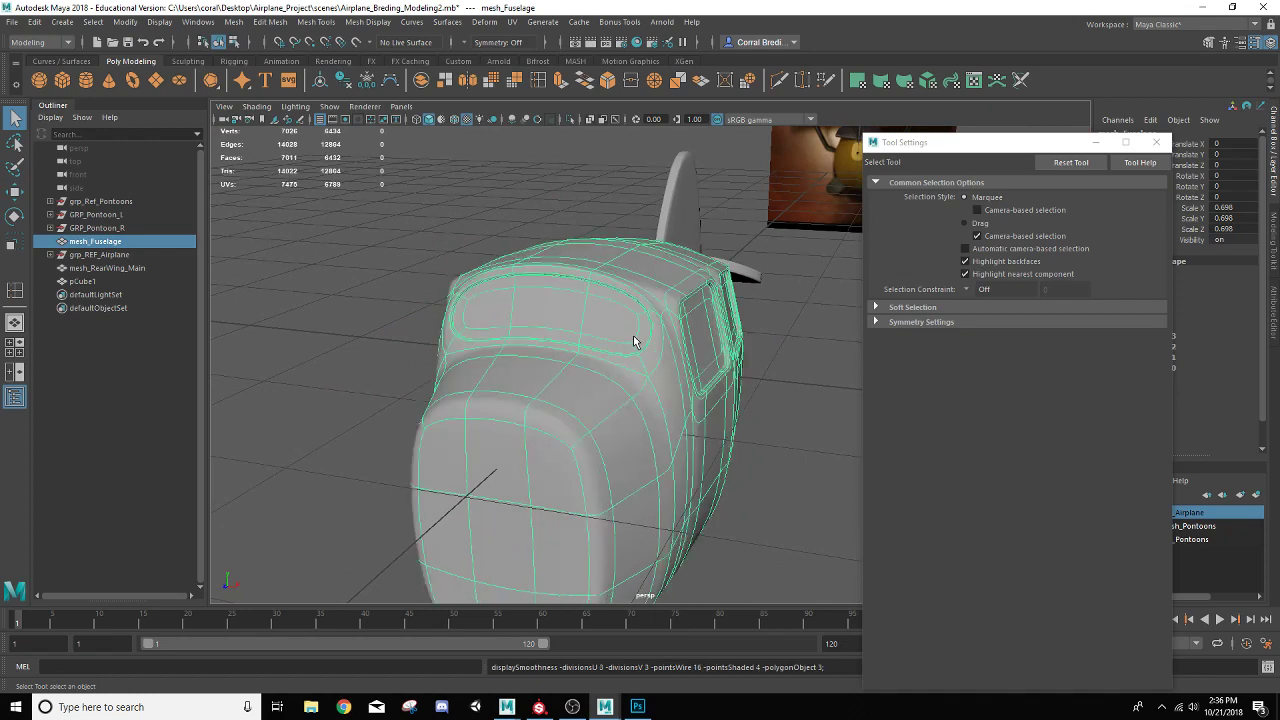
pyautogui.press('1')
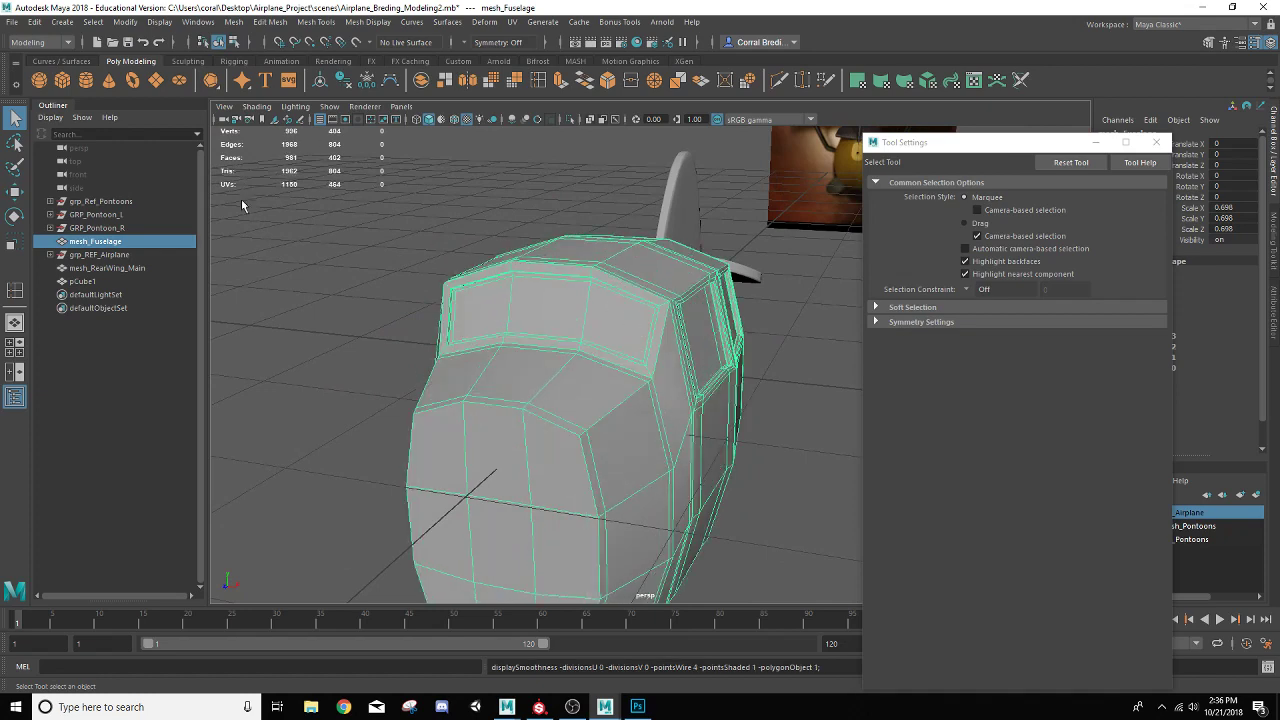
# Insert a lengthwise edge loop near each side of the windshield, running along the fuselage's upper corners, and return to object mode.
pyautogui.click(15, 290)
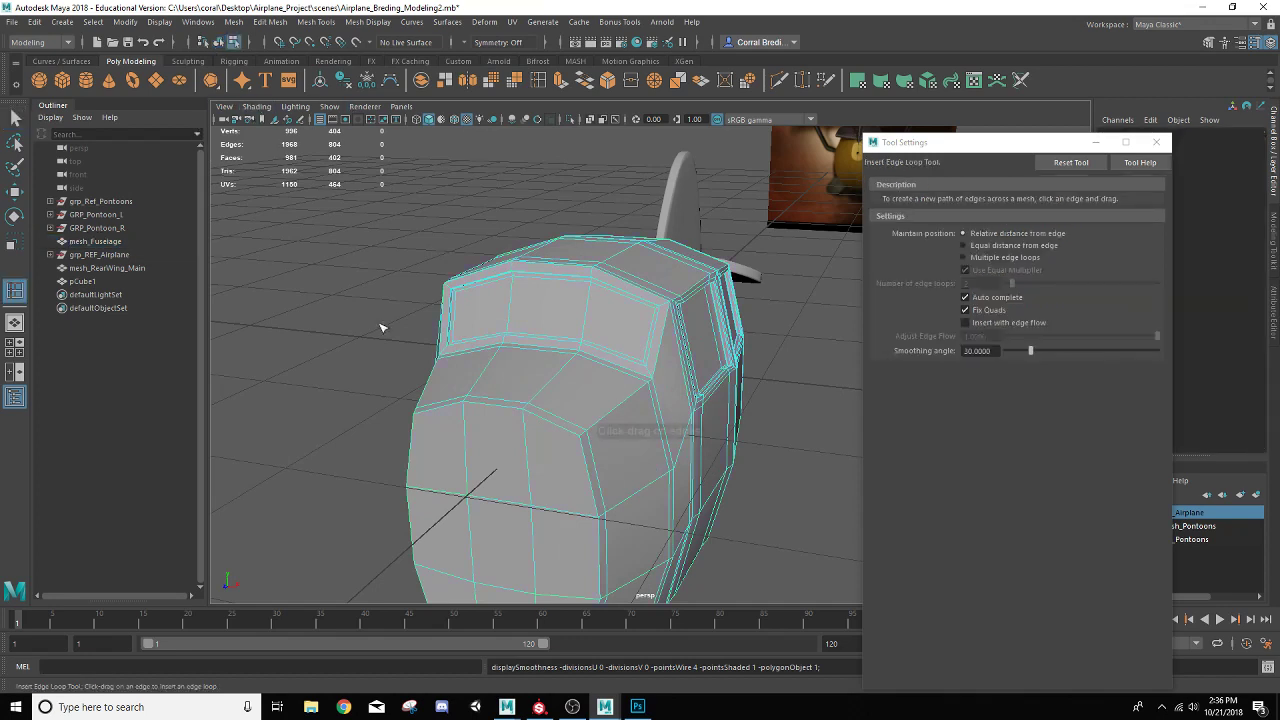
pyautogui.click(660, 297)
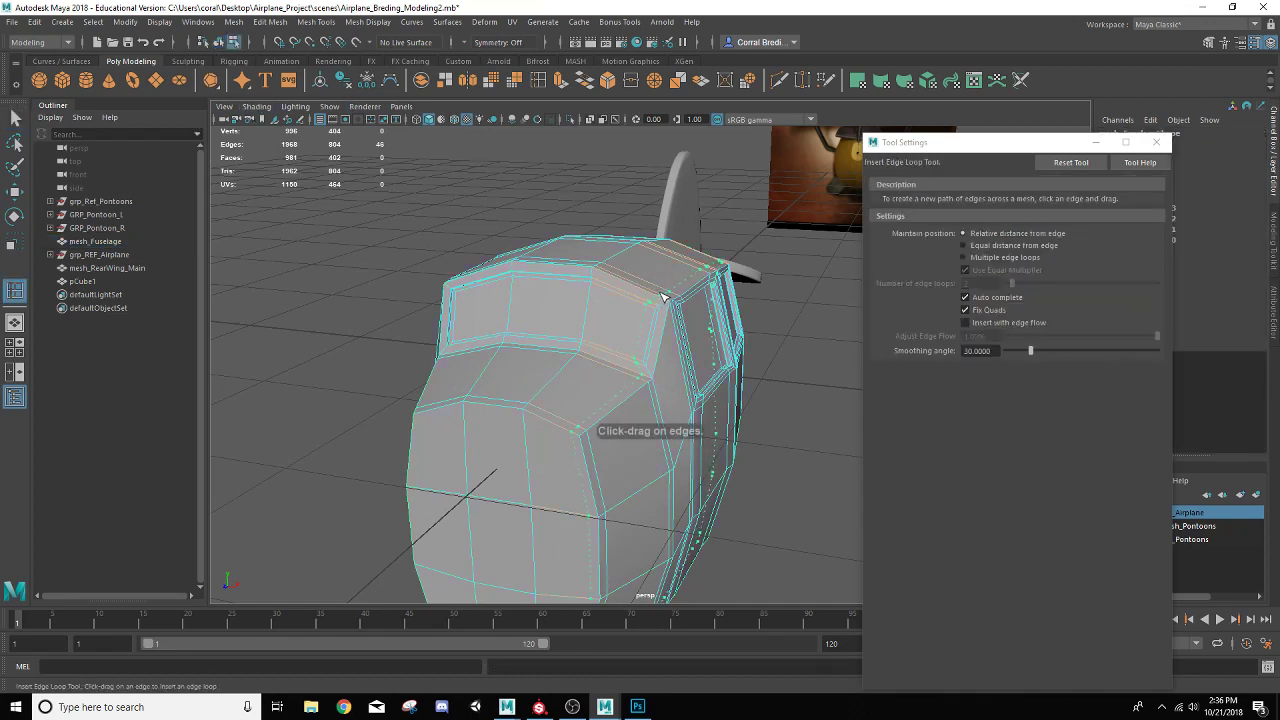
pyautogui.keyDown('alt'); pyautogui.moveTo(820, 397); pyautogui.dragTo(773, 386); pyautogui.keyUp('alt')
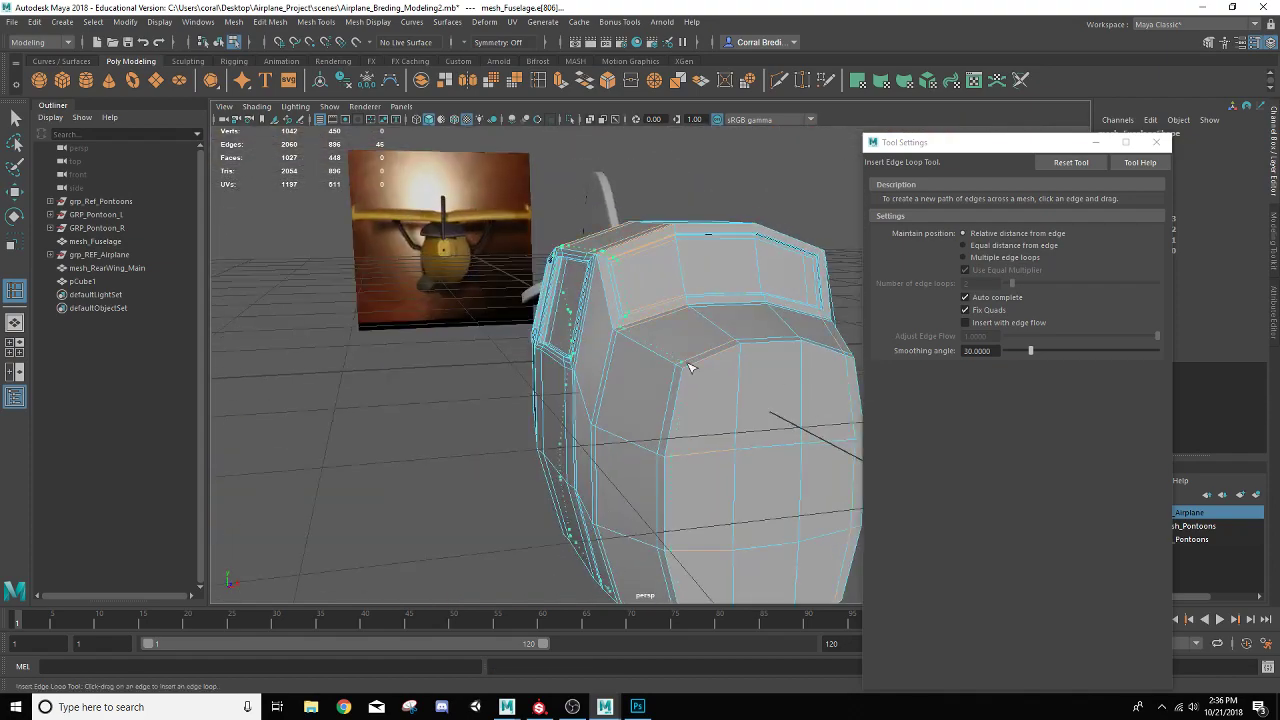
pyautogui.click(572, 349)
pyautogui.click(15, 118)
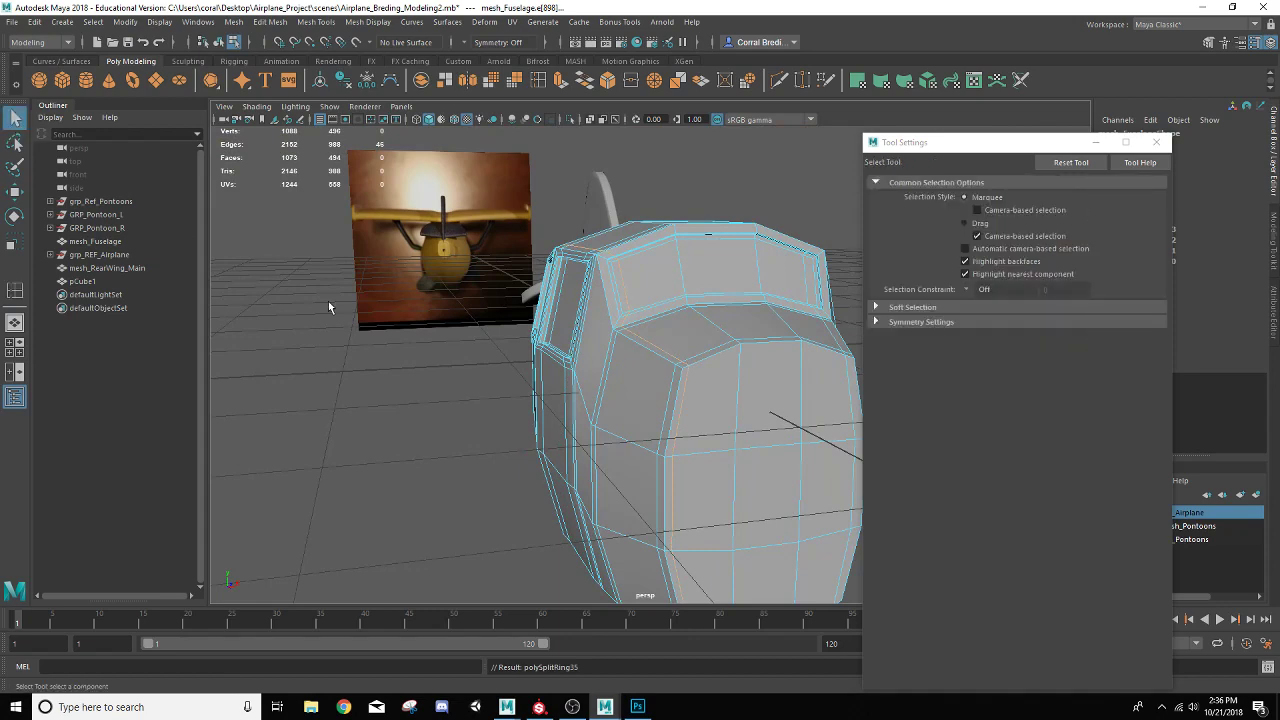
pyautogui.keyDown('alt'); pyautogui.moveTo(328, 301); pyautogui.dragTo(487, 320); pyautogui.keyUp('alt')
pyautogui.moveTo(487, 320); pyautogui.dragTo(545, 299, button='right')
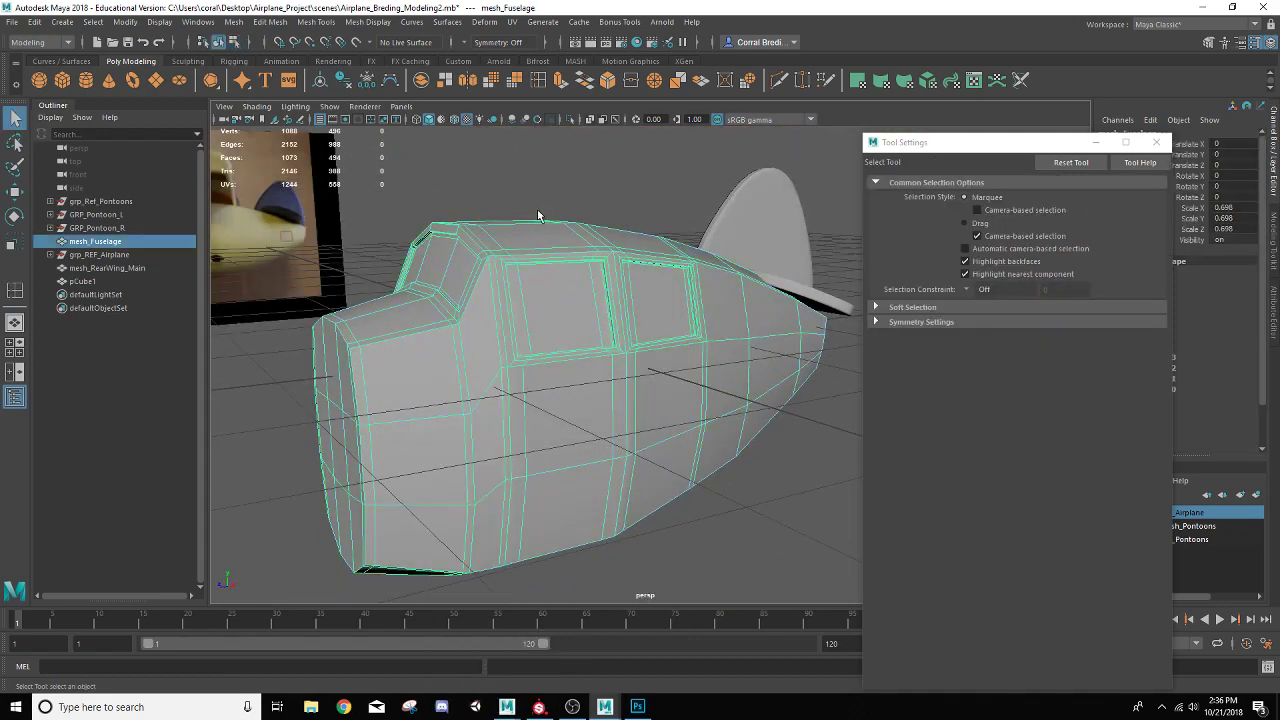
# Preview the fuselage smoothed to examine it from nose to tail, and switch back to the unsmoothed display.
pyautogui.press('3')
pyautogui.click(586, 196)
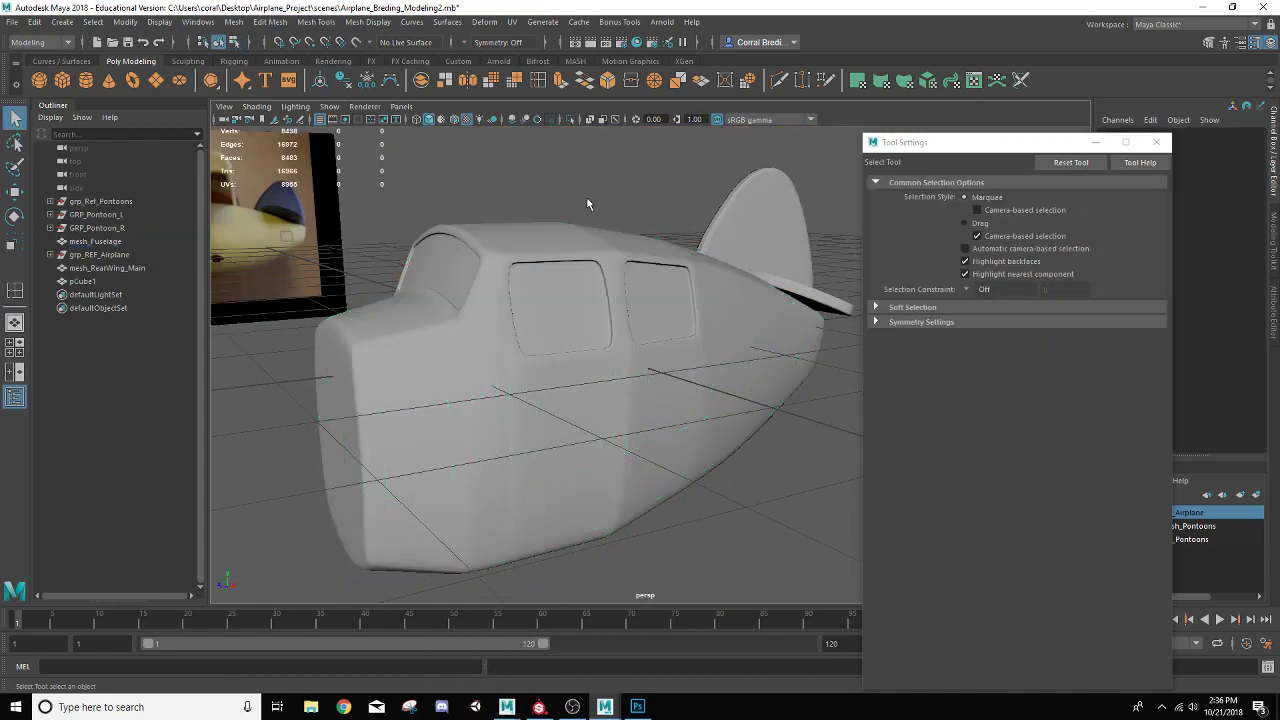
pyautogui.keyDown('alt'); pyautogui.moveTo(586, 196); pyautogui.dragTo(333, 372); pyautogui.keyUp('alt')
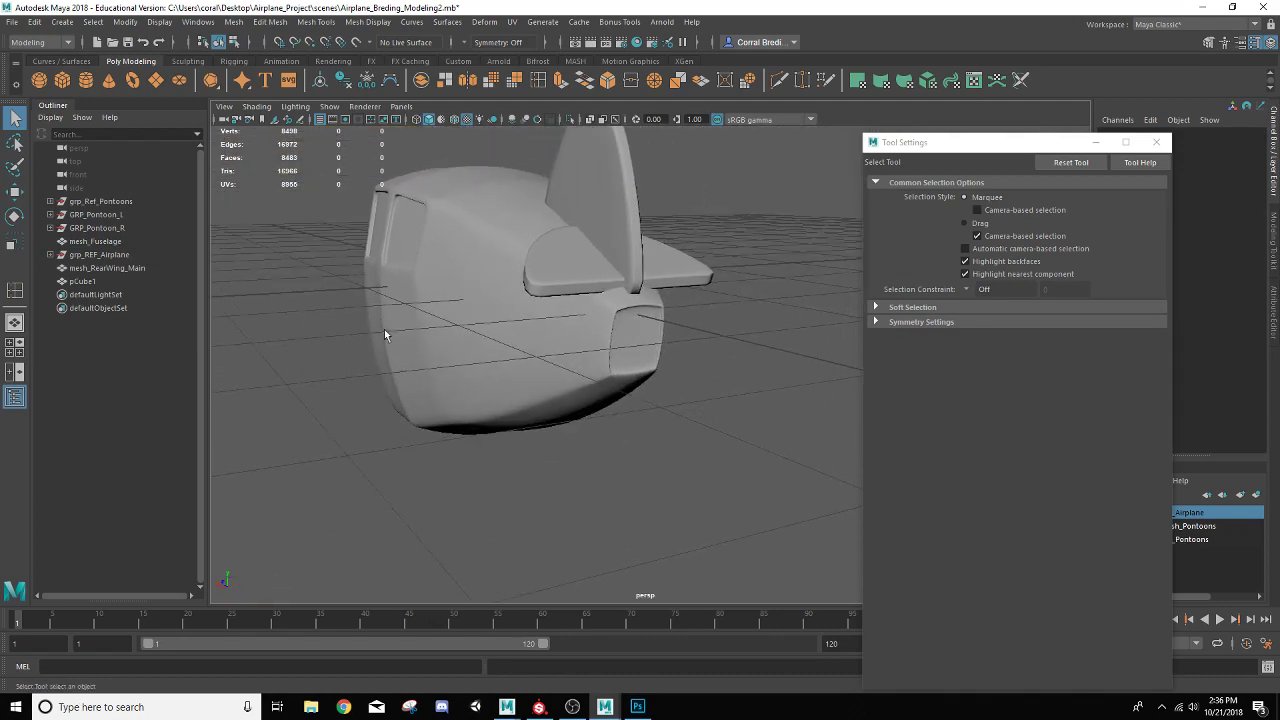
pyautogui.keyDown('alt'); pyautogui.moveTo(432, 334); pyautogui.dragTo(540, 412); pyautogui.keyUp('alt')
pyautogui.scroll(-4, 647, 357)
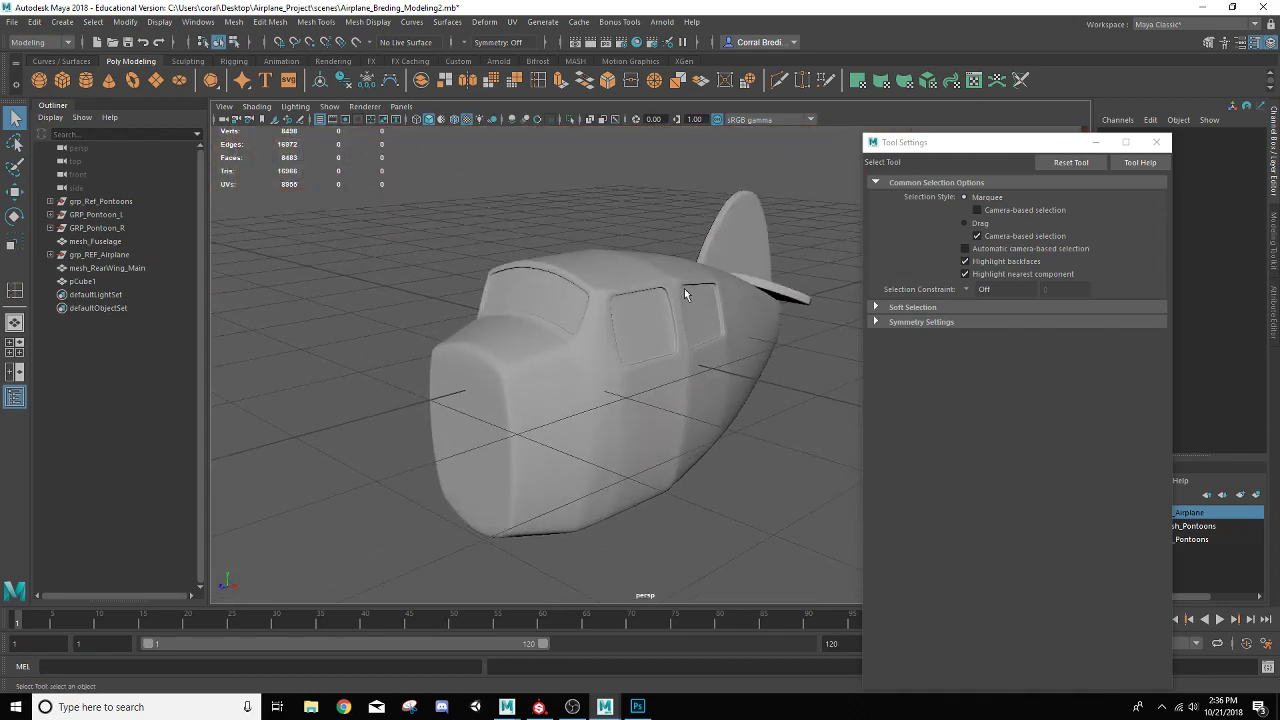
pyautogui.click(564, 397)
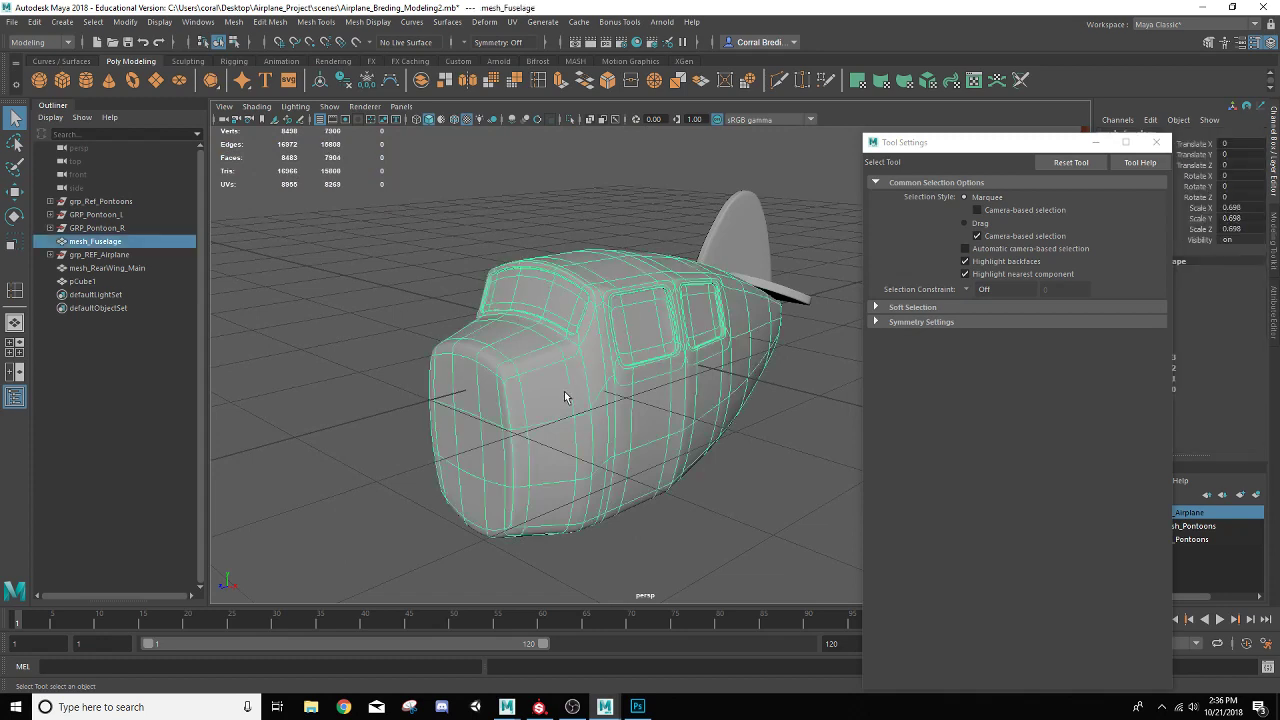
pyautogui.press('1')
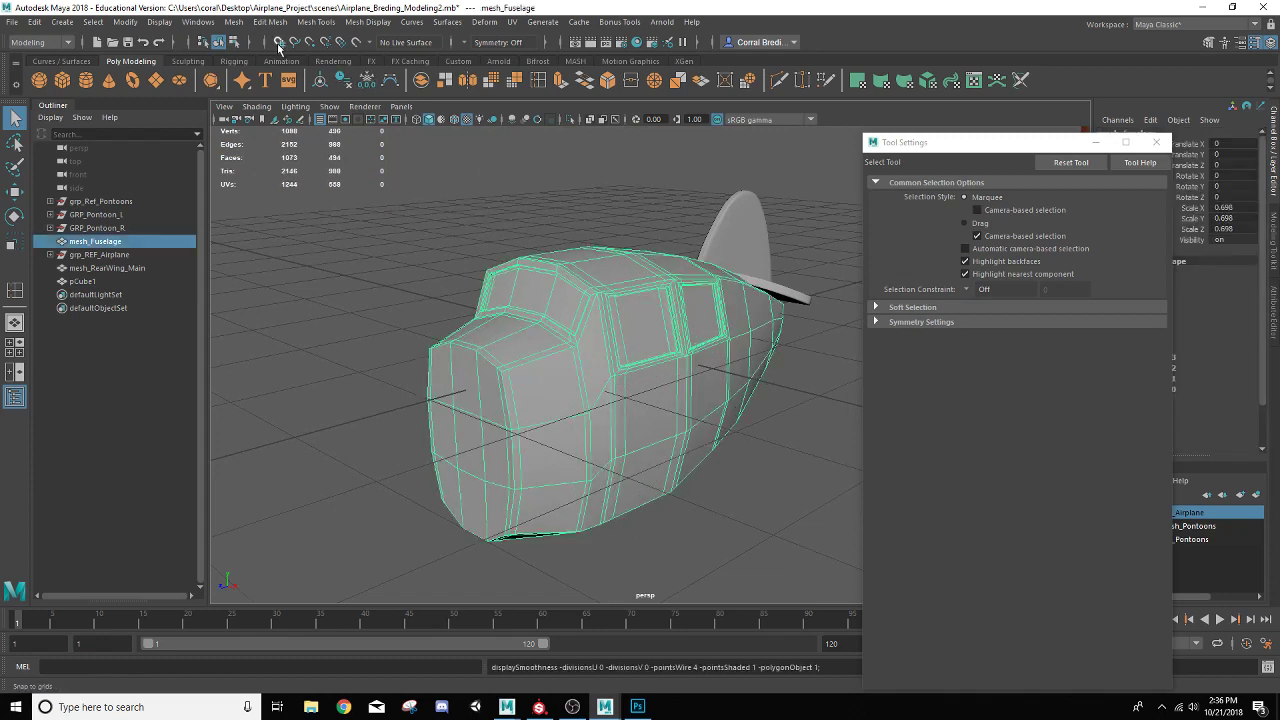
# Apply a Smooth with one division to the fuselage mesh and dismiss the floating tool settings.
pyautogui.click(233, 22)
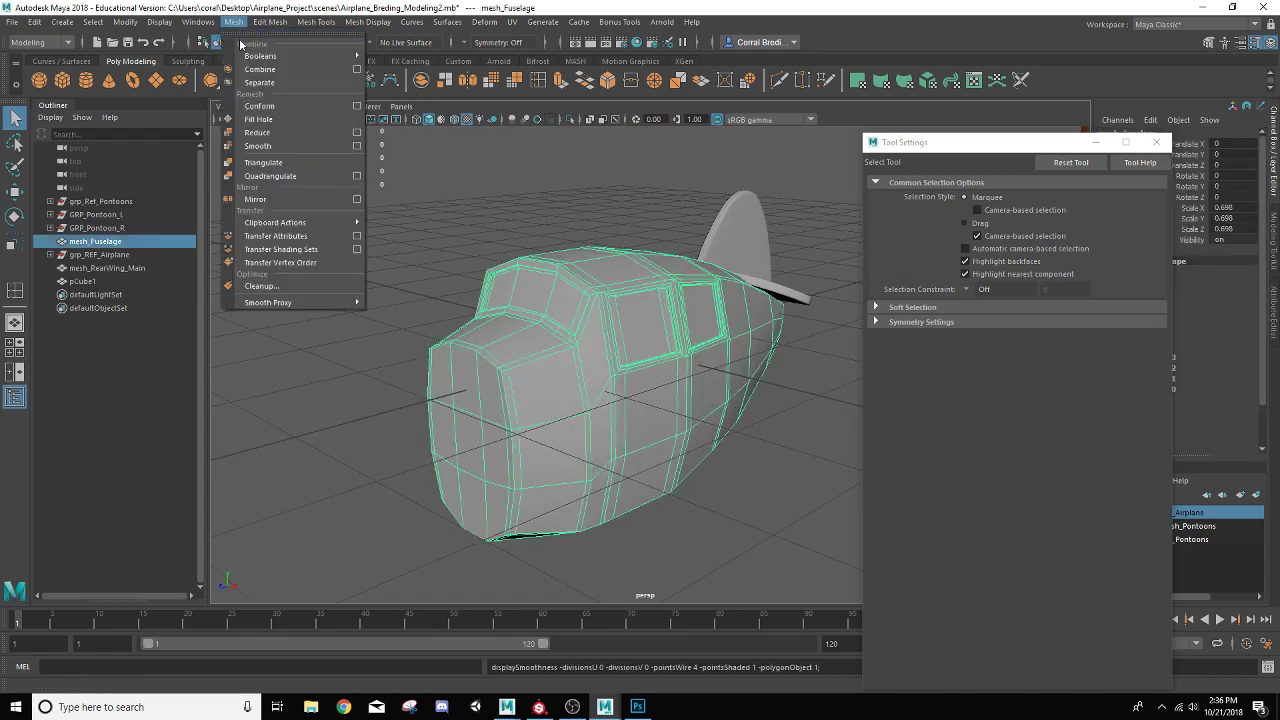
pyautogui.click(258, 146)
pyautogui.click(591, 246)
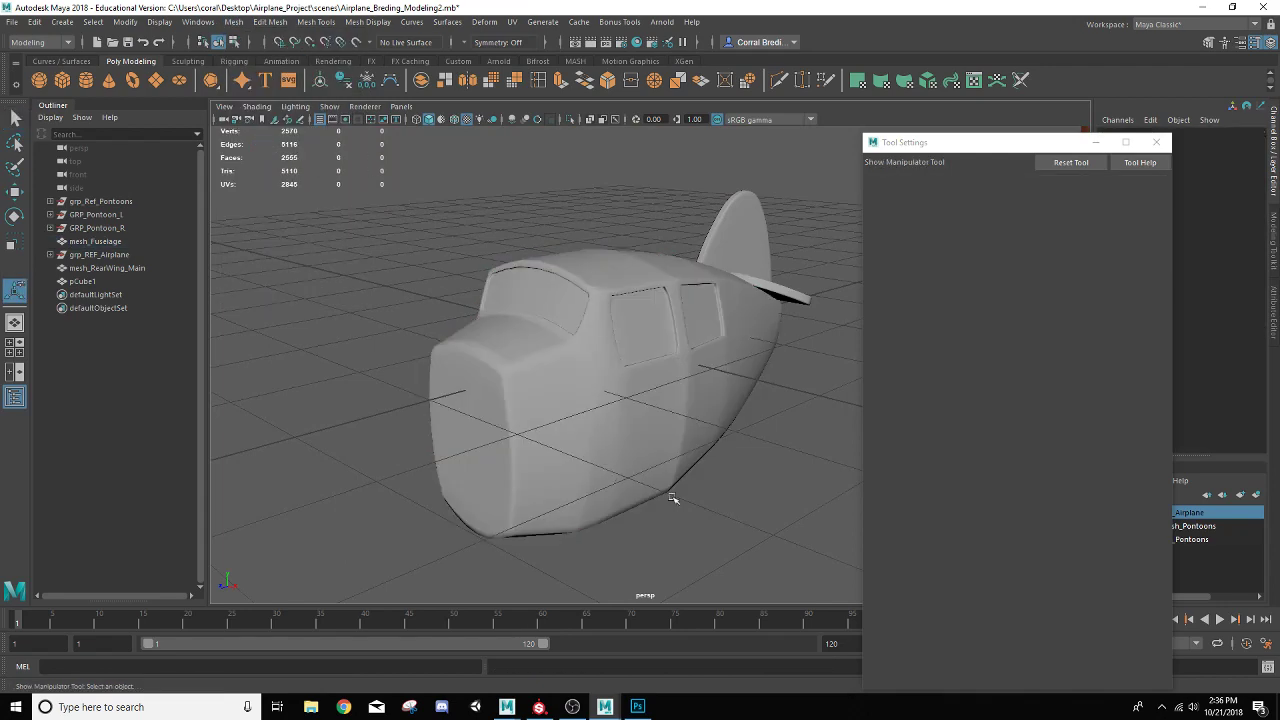
pyautogui.keyDown('alt'); pyautogui.moveTo(673, 498); pyautogui.dragTo(586, 411); pyautogui.keyUp('alt')
pyautogui.click(525, 341)
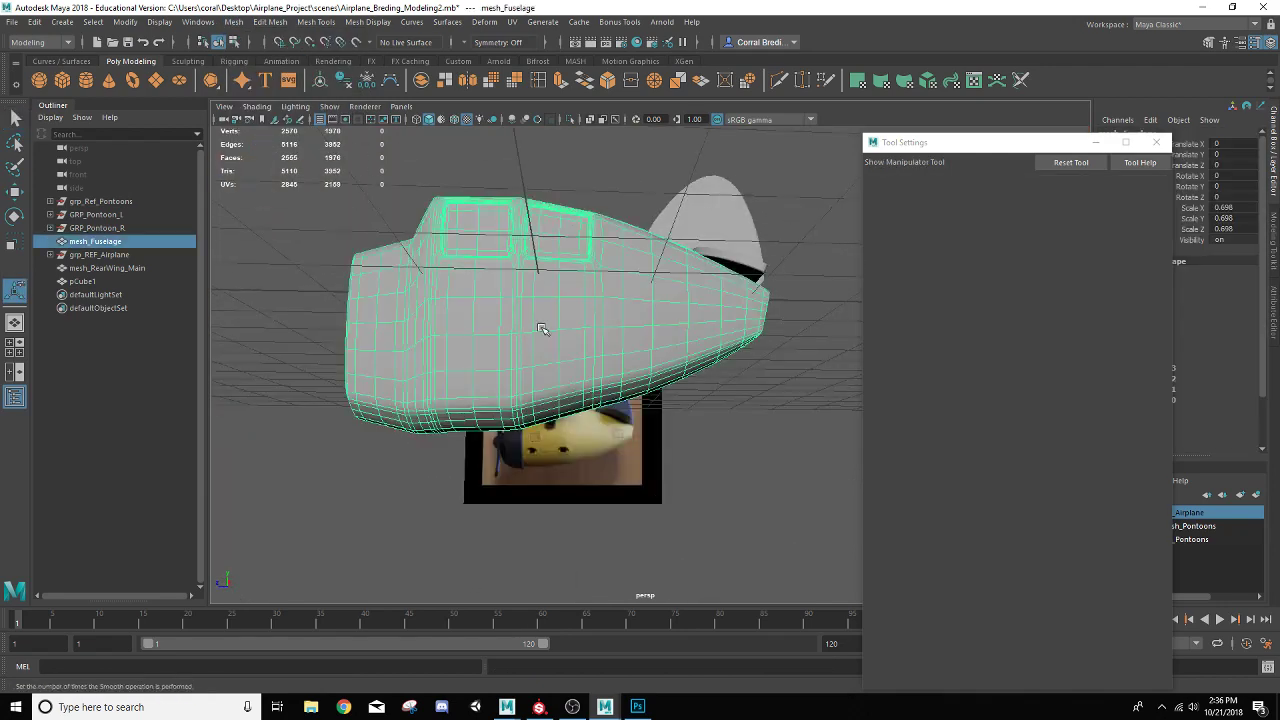
pyautogui.scroll(4, 545, 330)
pyautogui.keyDown('alt'); pyautogui.moveTo(551, 323); pyautogui.dragTo(651, 335); pyautogui.keyUp('alt')
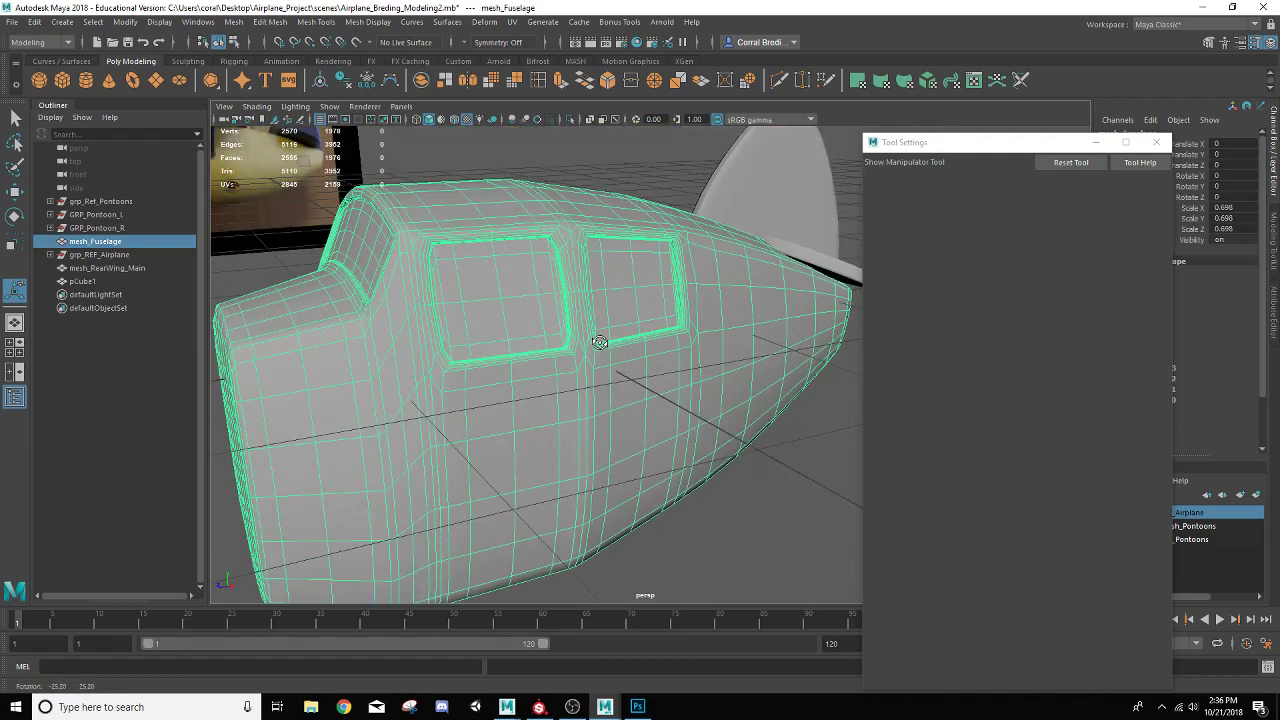
pyautogui.click(1157, 142)
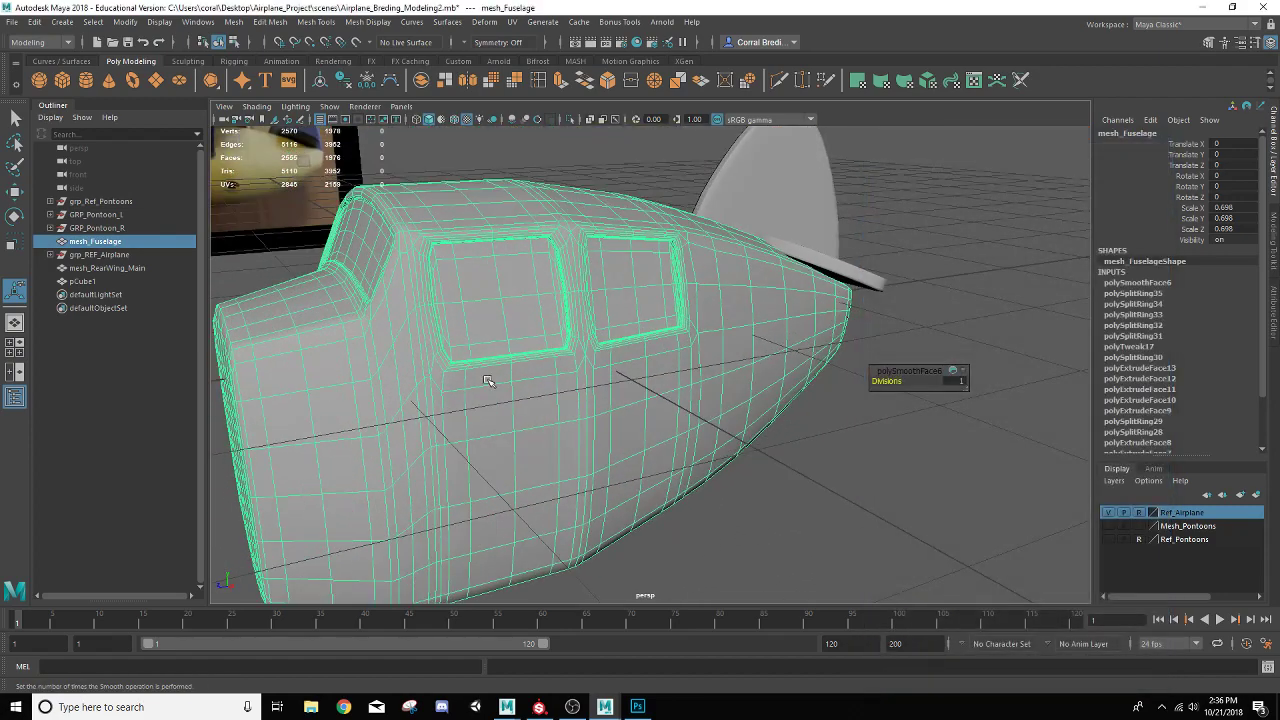
pyautogui.scroll(2, 487, 381)
pyautogui.scroll(-5, 489, 370)
pyautogui.keyDown('alt'); pyautogui.moveTo(491, 363); pyautogui.dragTo(508, 363); pyautogui.keyUp('alt')
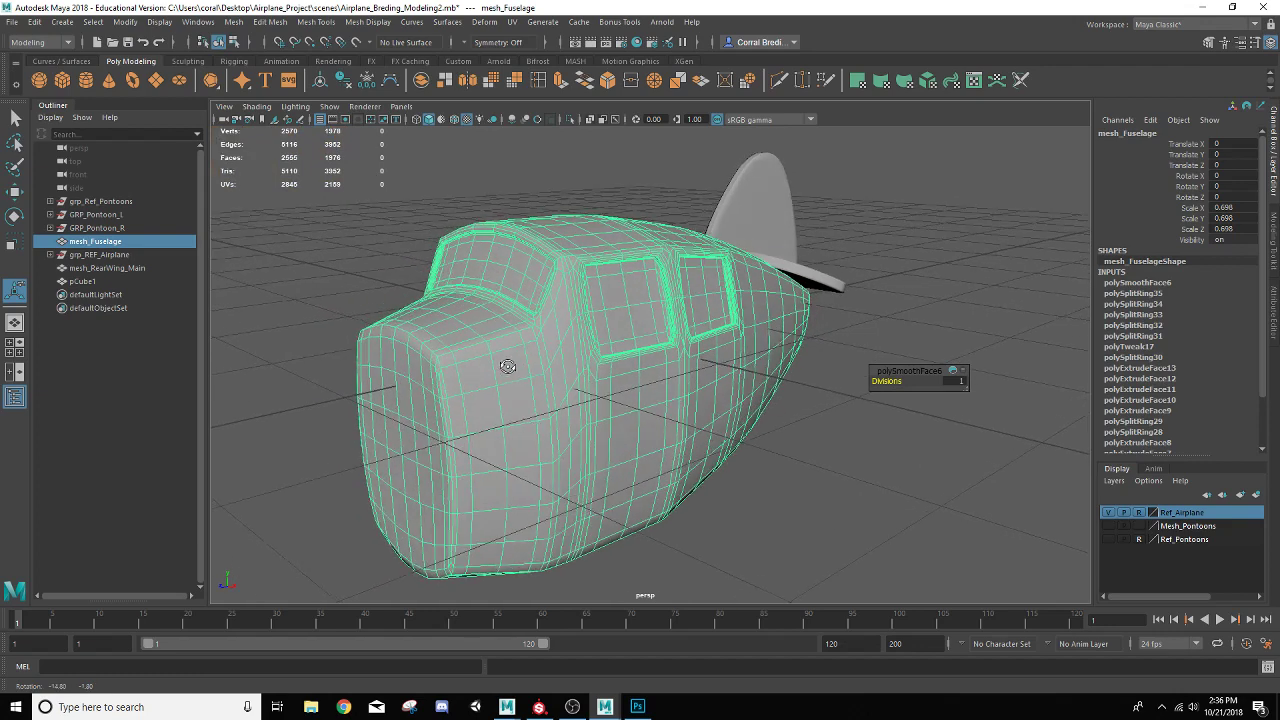
# Add the Sculpt Geometry Tool to the Poly Modeling shelf and open its settings clear of the model.
pyautogui.click(446, 22)
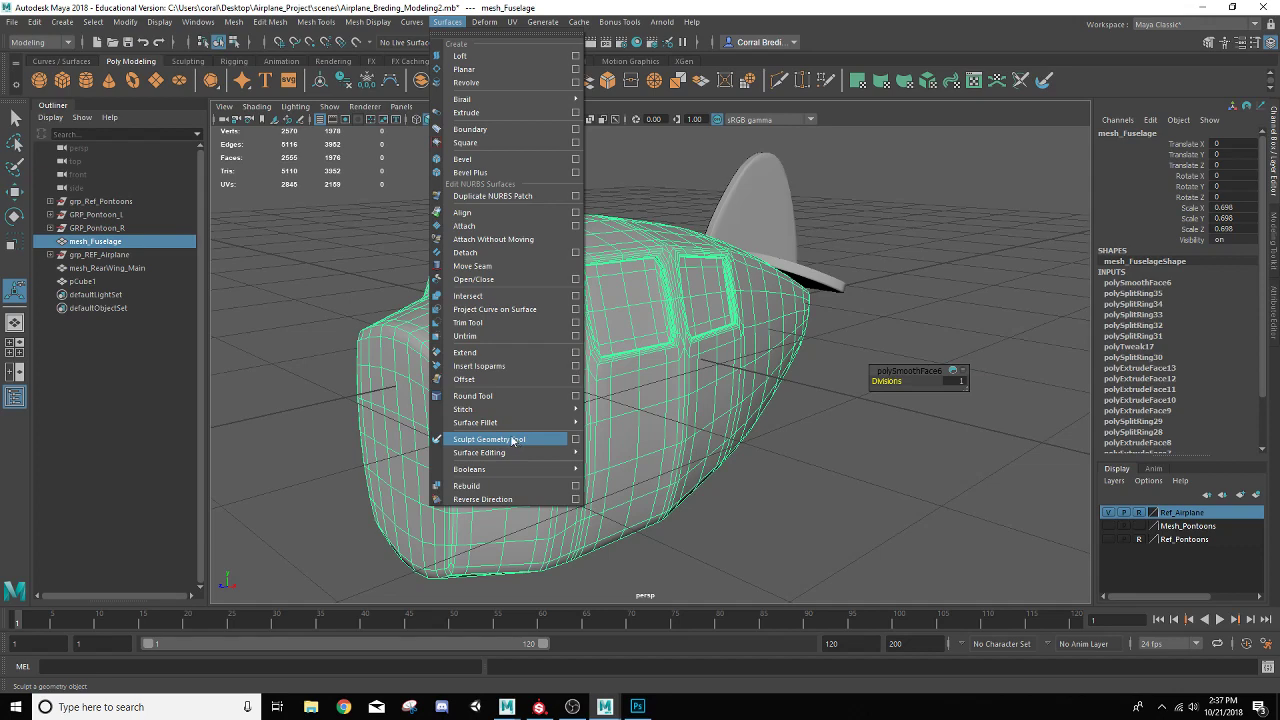
pyautogui.click(1100, 77)
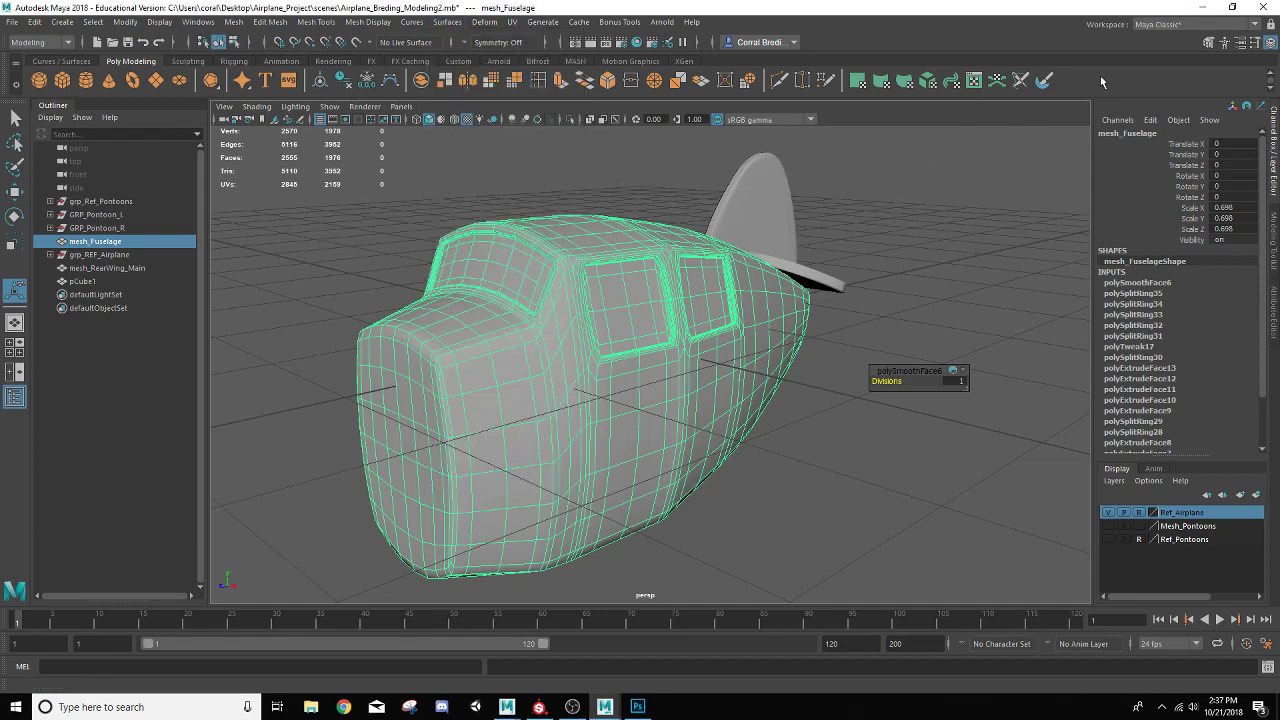
pyautogui.doubleClick(1045, 81)
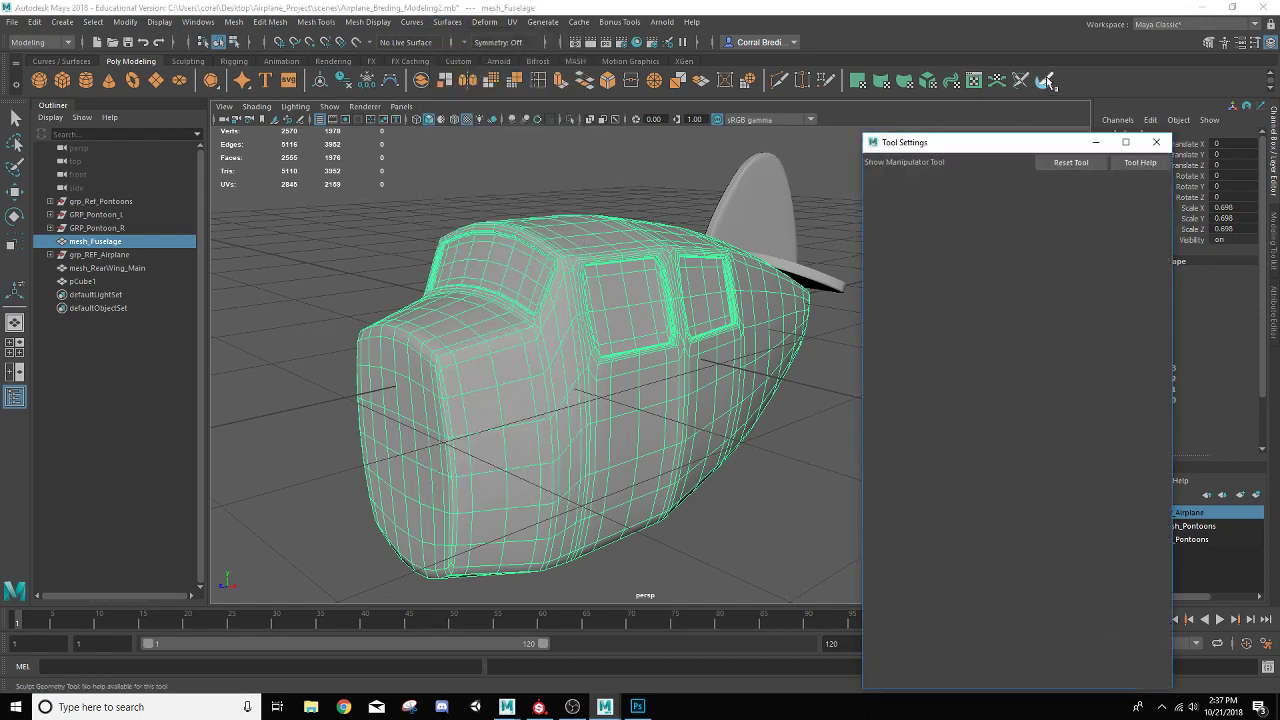
pyautogui.moveTo(948, 148); pyautogui.dragTo(1029, 139)
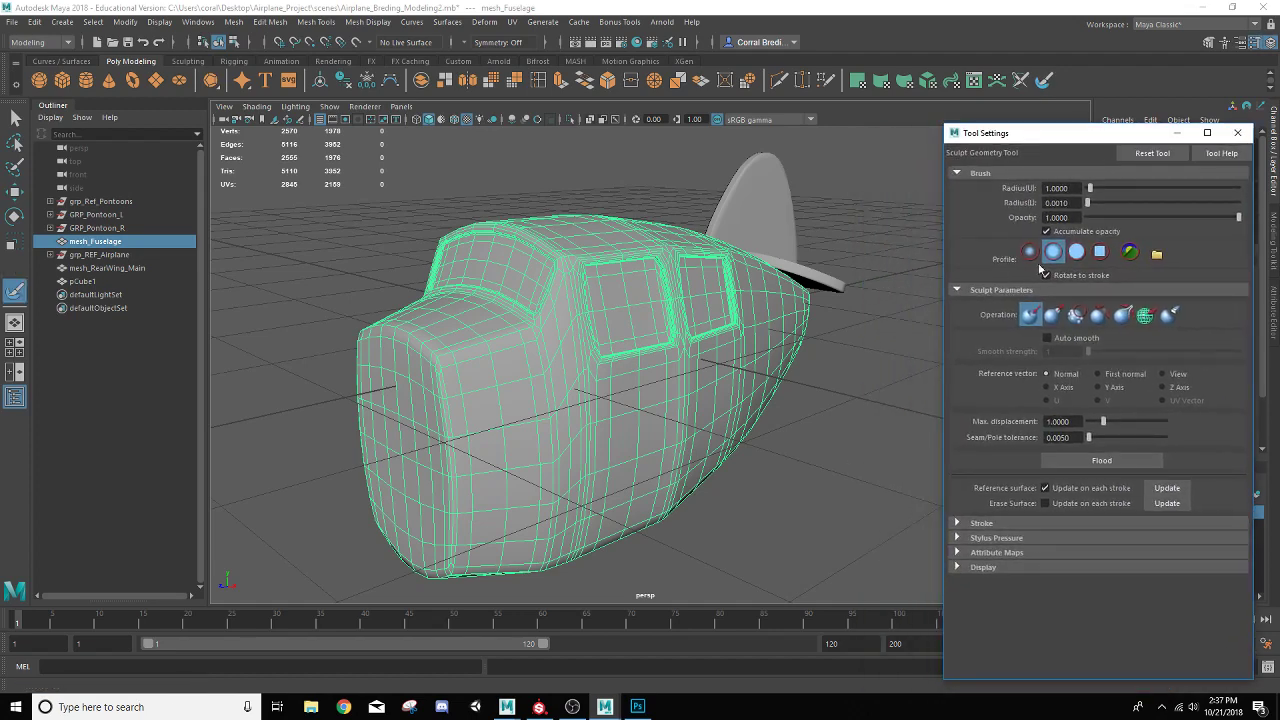
# Set the sculpt brush to the Smooth operation with a radius of about 0.29 and the Gaussian profile.
pyautogui.click(1076, 316)
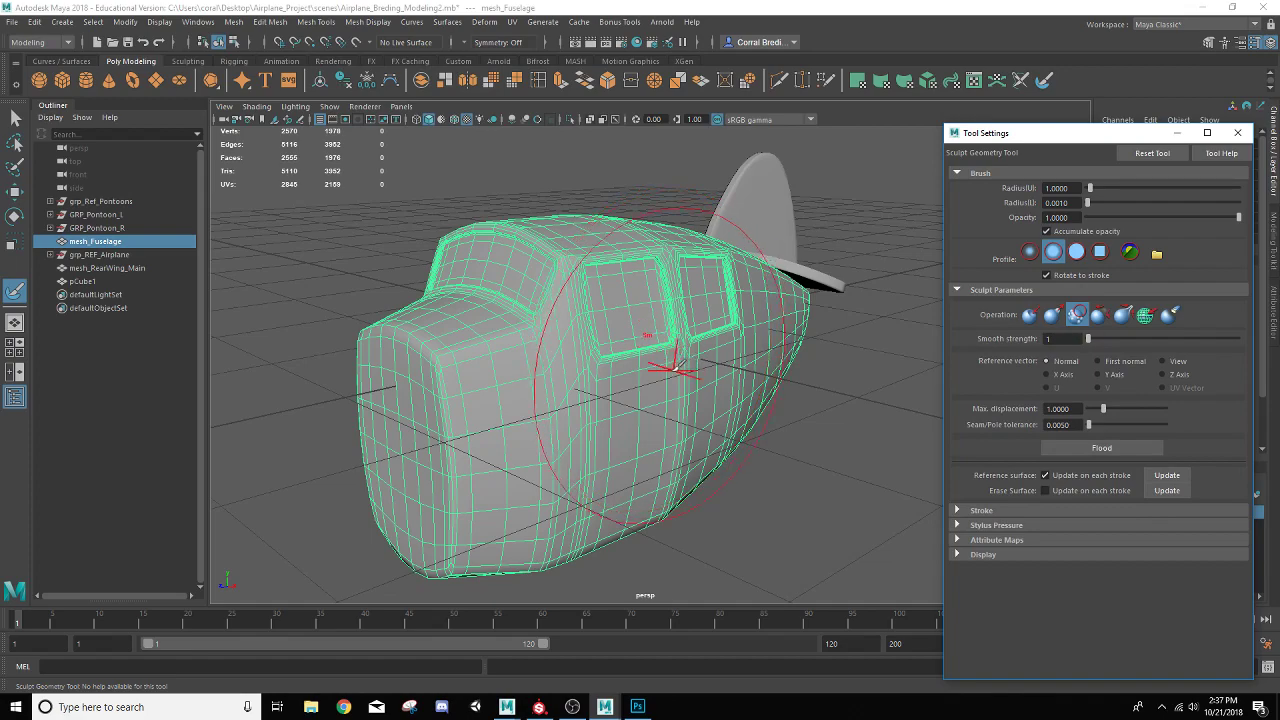
pyautogui.keyDown('alt'); pyautogui.moveTo(671, 366); pyautogui.dragTo(480, 366); pyautogui.keyUp('alt')
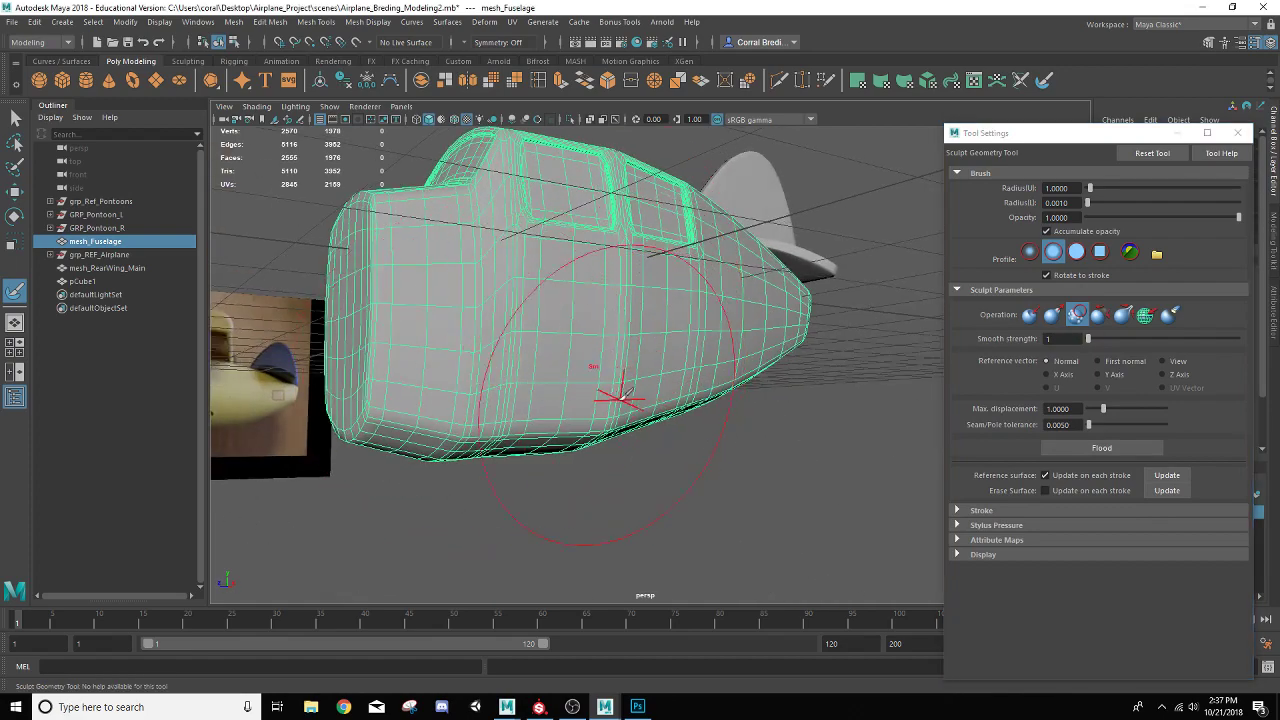
pyautogui.scroll(-3, 611, 387)
pyautogui.scroll(5, 600, 400)
pyautogui.keyDown('alt'); pyautogui.moveTo(567, 376); pyautogui.dragTo(677, 380, button='middle'); pyautogui.keyUp('alt')
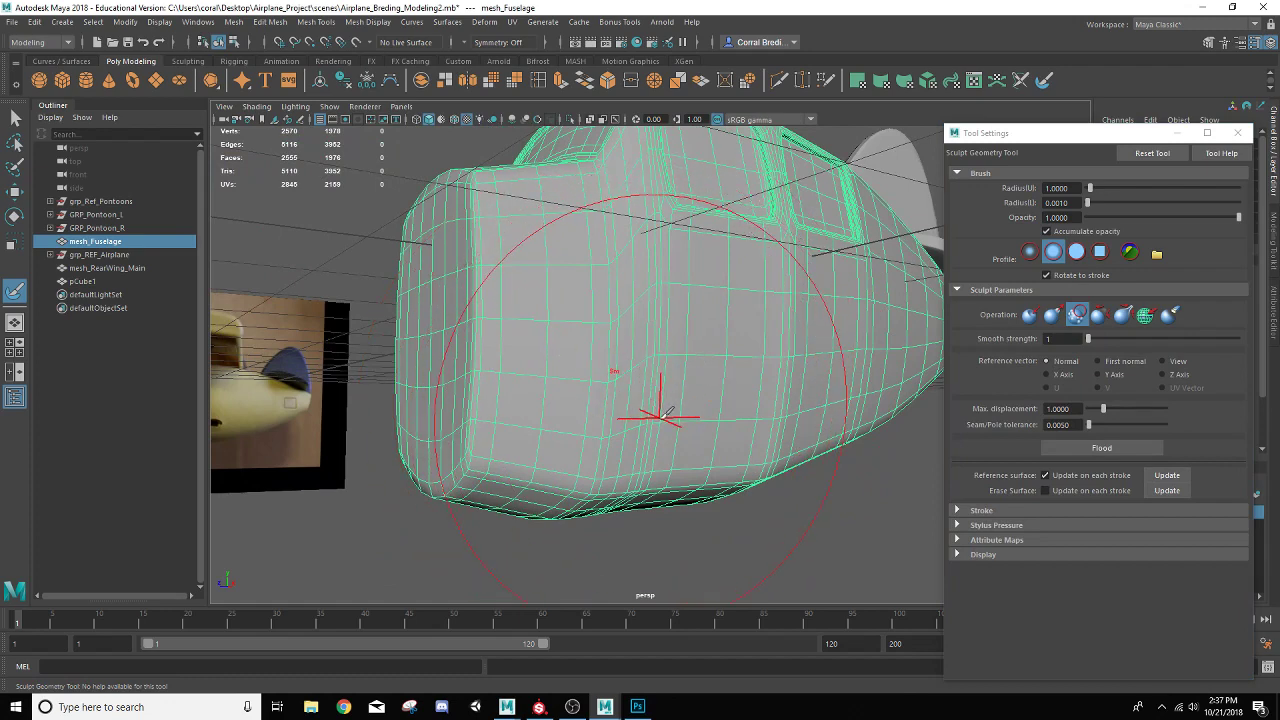
pyautogui.scroll(-4, 668, 414)
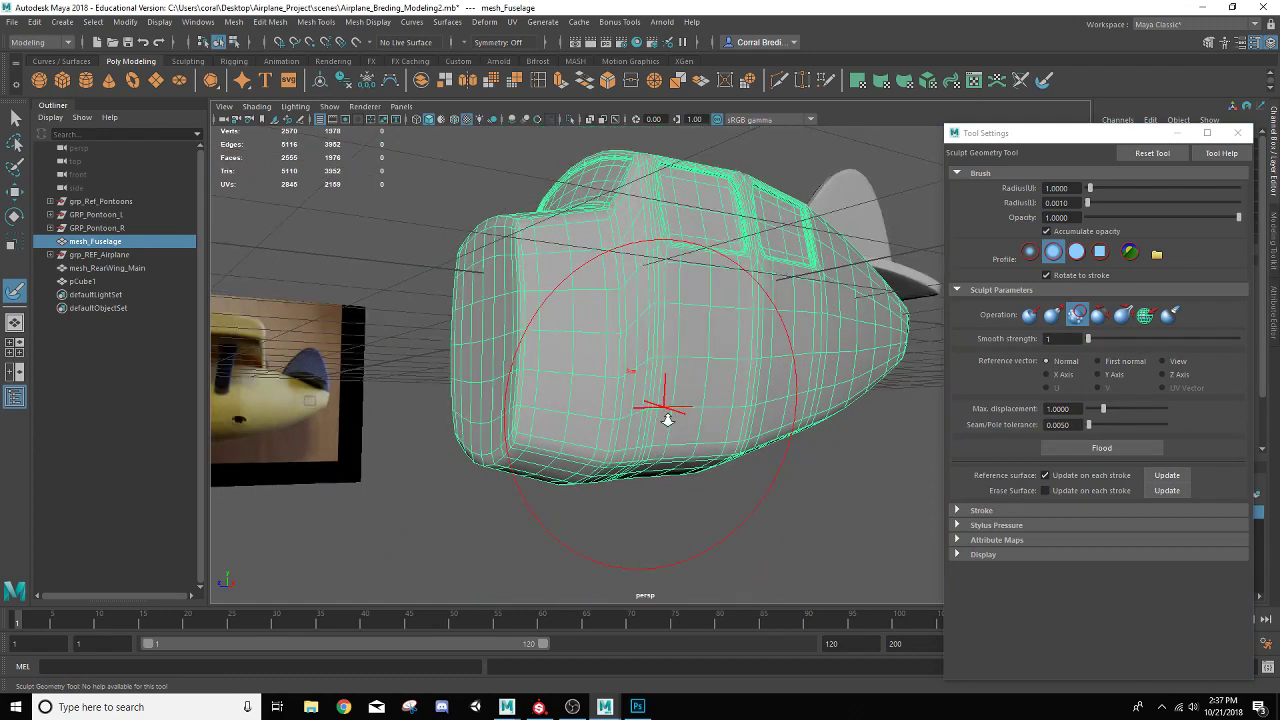
pyautogui.scroll(3, 668, 414)
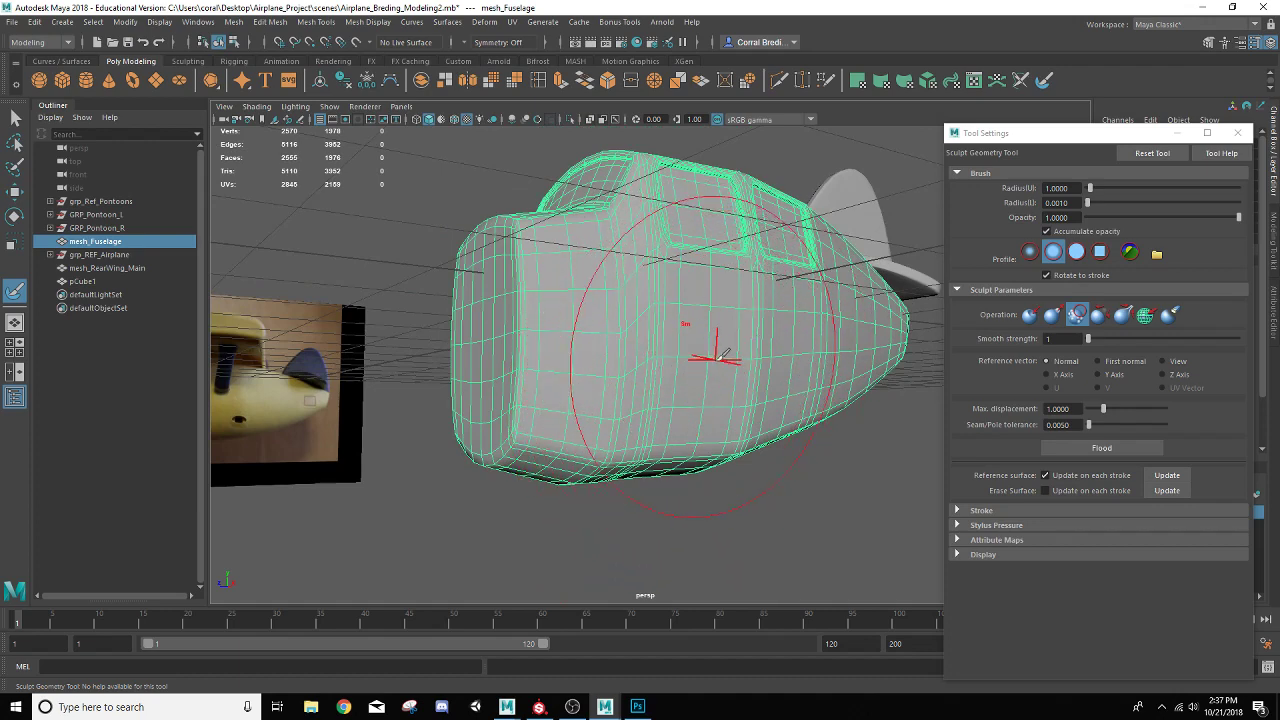
pyautogui.moveTo(723, 352)
pyautogui.mouseDown()
pyautogui.moveTo(656, 354)
pyautogui.moveTo(680, 342)
pyautogui.mouseUp()
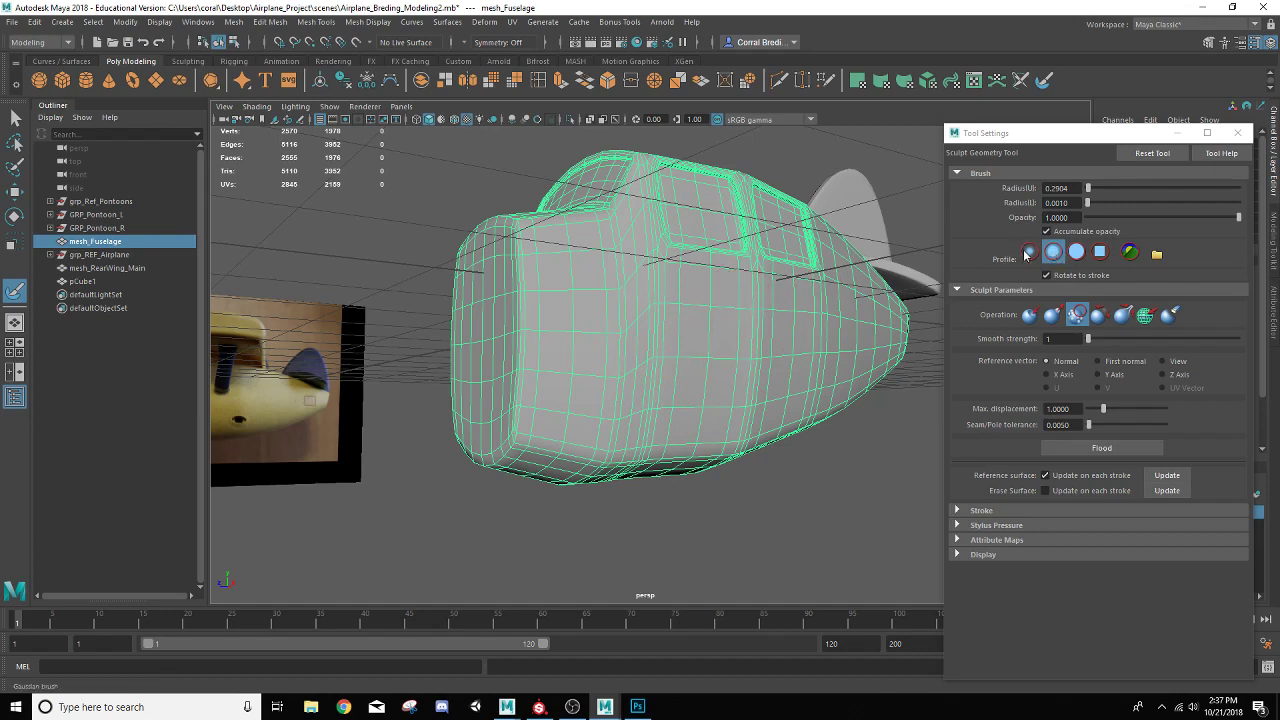
pyautogui.click(1030, 253)
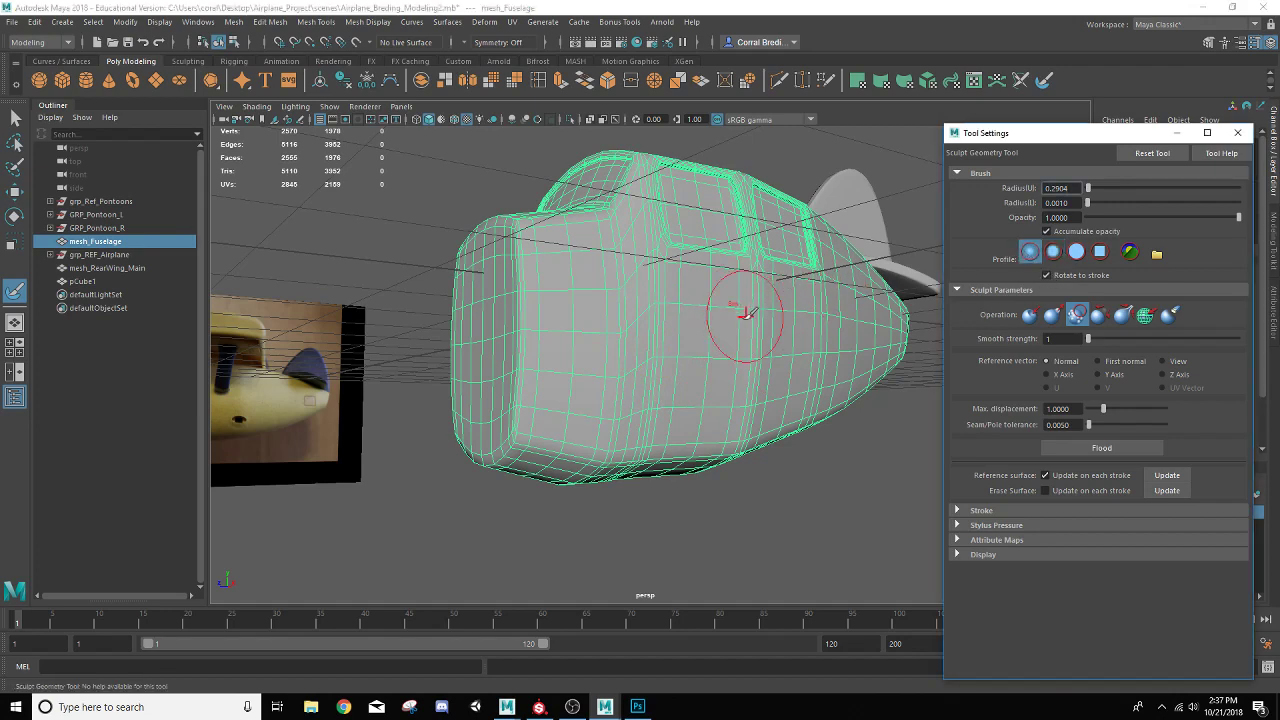
# Examine the fuselage's side, lower edge and nose for tightly packed edge loops that need smoothing.
pyautogui.scroll(-2, 708, 347)
pyautogui.scroll(4, 708, 347)
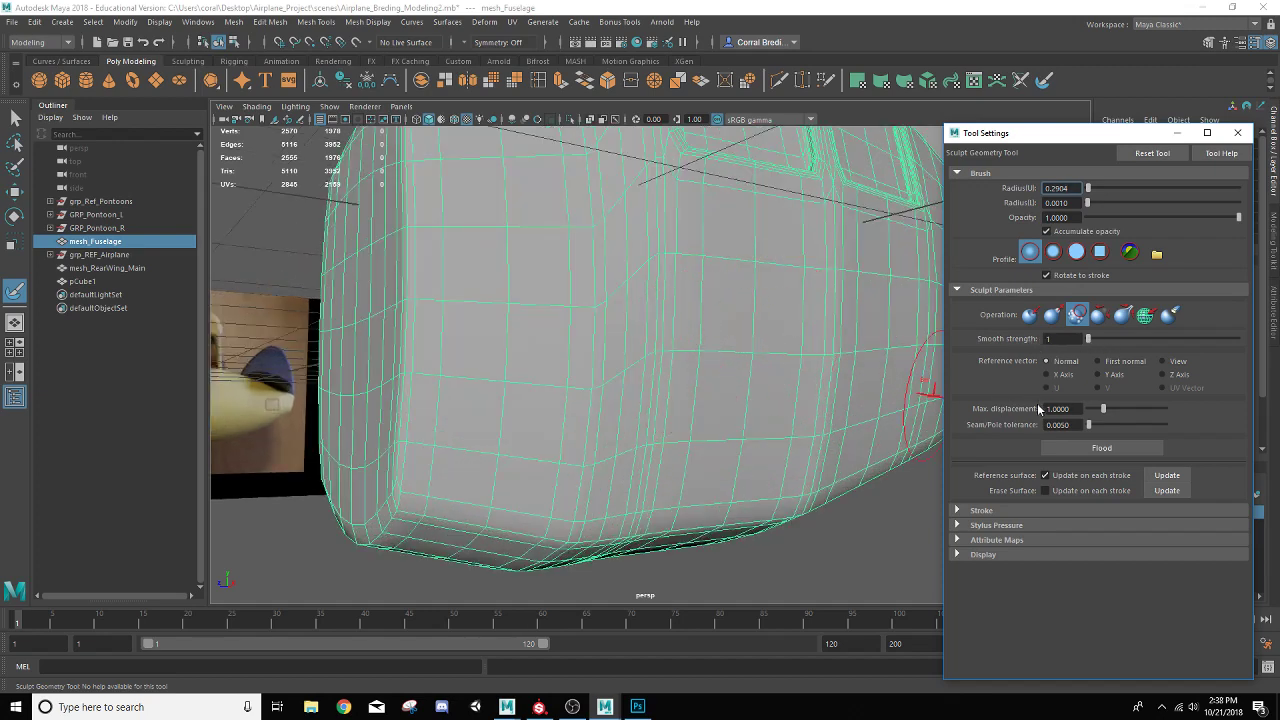
pyautogui.scroll(2, 686, 343)
pyautogui.scroll(-4, 657, 355)
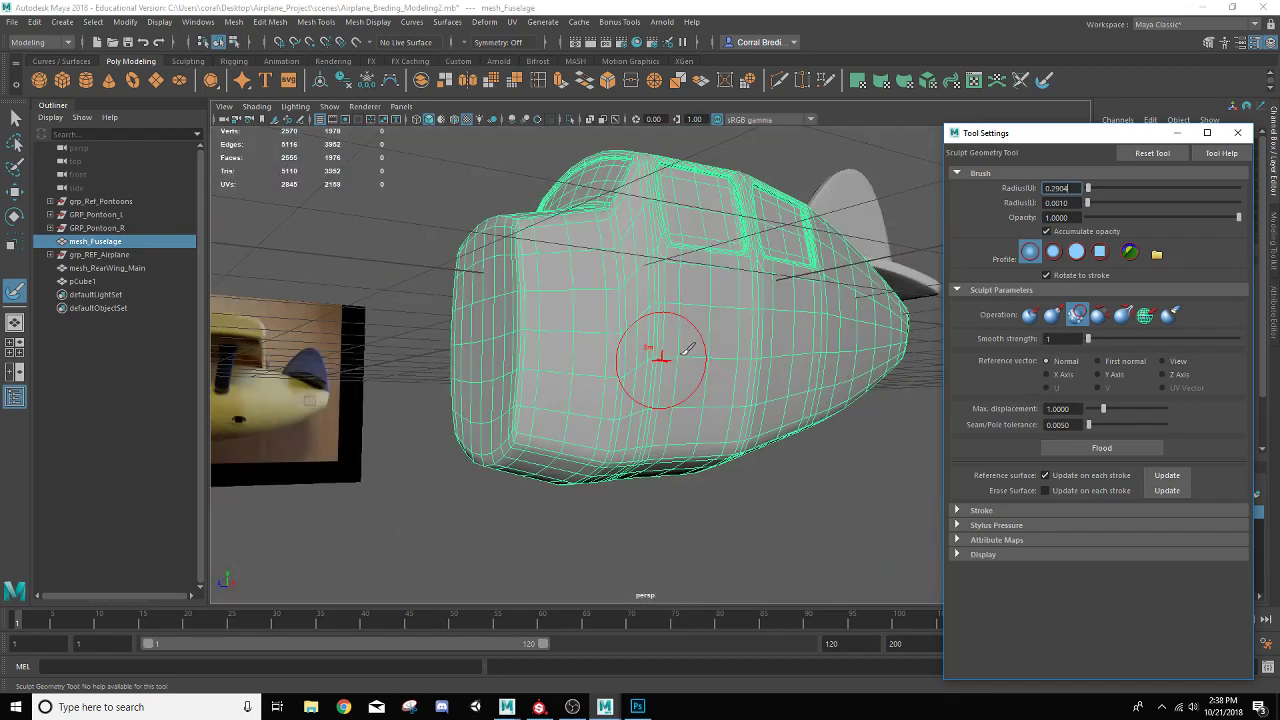
pyautogui.moveTo(660, 348)
pyautogui.keyDown('alt'); pyautogui.mouseDown()
pyautogui.moveTo(674, 471)
pyautogui.moveTo(663, 423)
pyautogui.mouseUp(); pyautogui.keyUp('alt')
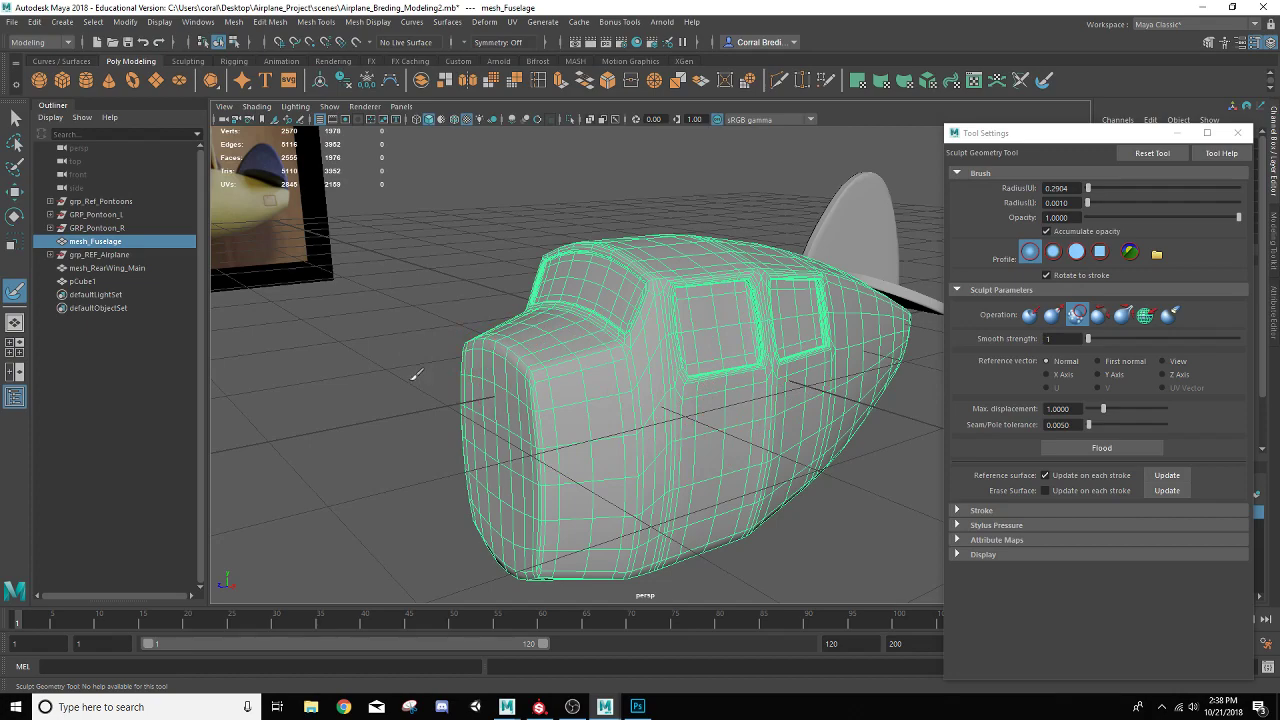
pyautogui.scroll(-2, 634, 406)
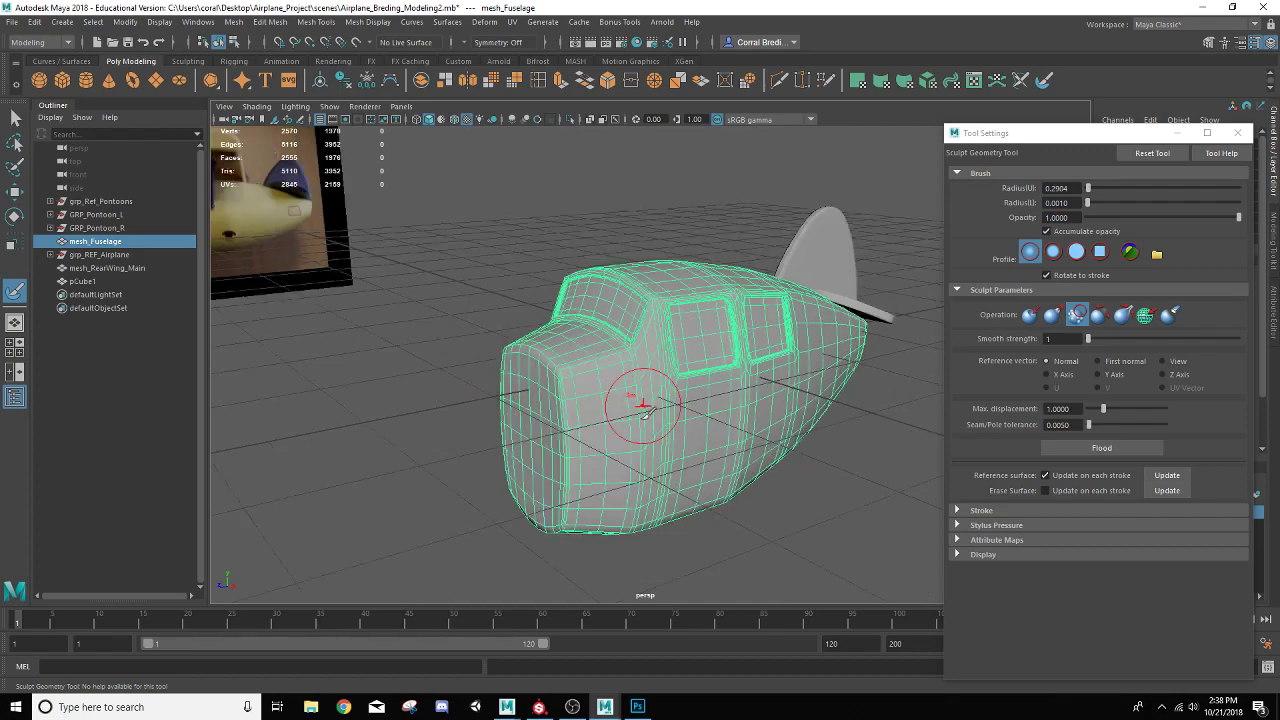
pyautogui.scroll(5, 643, 412)
pyautogui.keyDown('alt'); pyautogui.moveTo(637, 418); pyautogui.dragTo(731, 386); pyautogui.keyUp('alt')
pyautogui.scroll(-4, 731, 386)
pyautogui.keyDown('alt'); pyautogui.moveTo(694, 319); pyautogui.dragTo(704, 393); pyautogui.keyUp('alt')
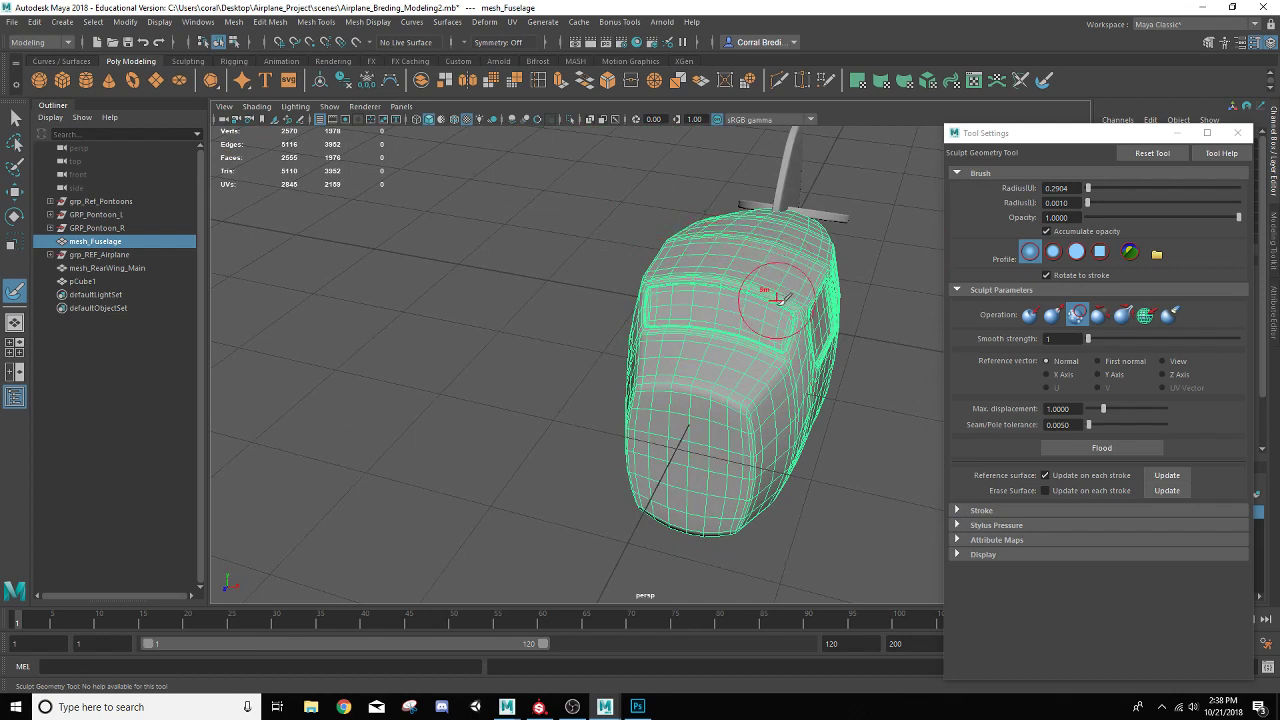
# Turn on stroke reflection across the X axis so the brush mirrors on both sides of the fuselage.
pyautogui.click(957, 511)
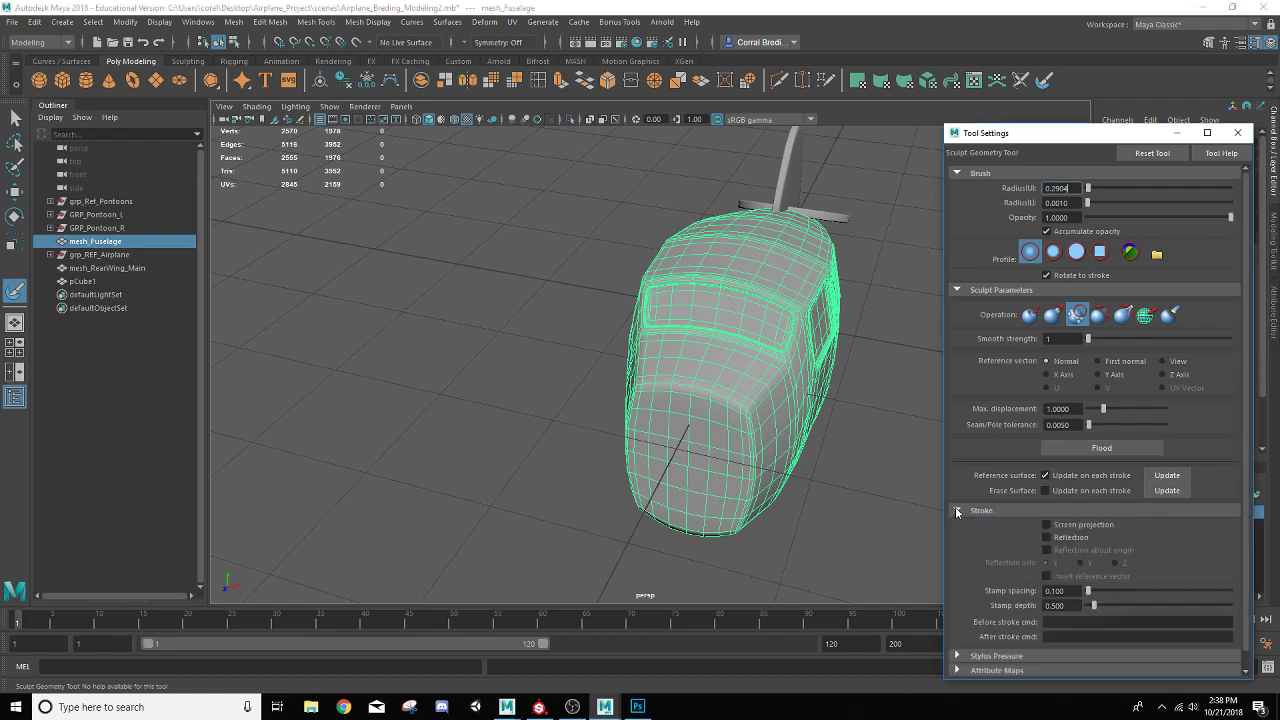
pyautogui.click(1047, 538)
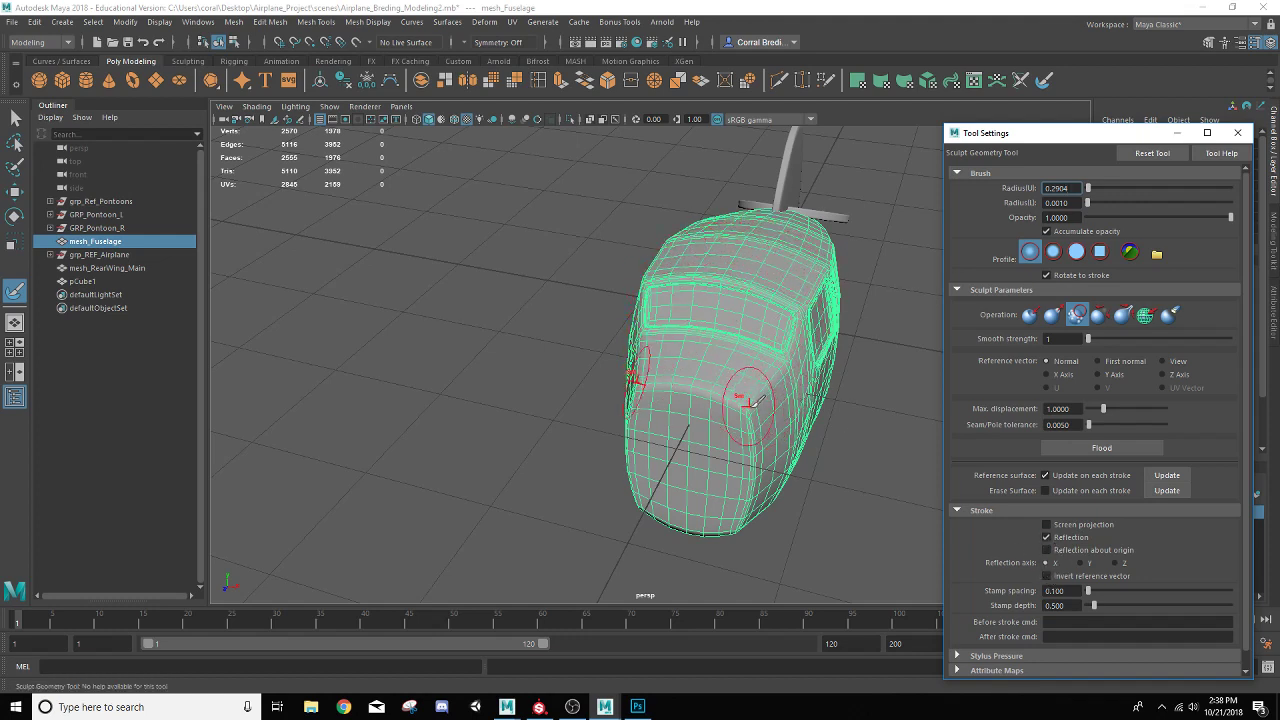
pyautogui.keyDown('alt'); pyautogui.moveTo(770, 400); pyautogui.dragTo(562, 297); pyautogui.keyUp('alt')
pyautogui.scroll(5, 557, 300)
pyautogui.keyDown('alt'); pyautogui.moveTo(543, 280); pyautogui.dragTo(591, 334, button='middle'); pyautogui.keyUp('alt')
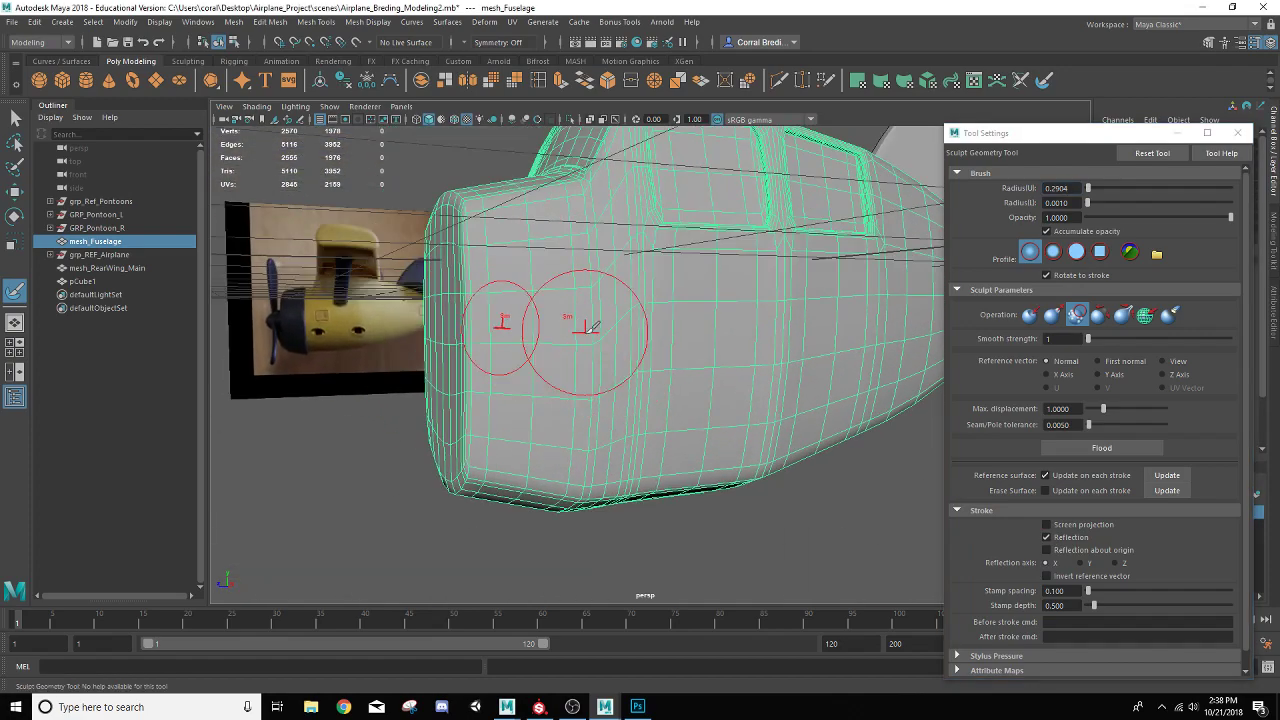
# Smooth the hard edge bands on the fuselage's lower side, from behind the nose to below the windows.
pyautogui.keyDown('alt'); pyautogui.moveTo(591, 334); pyautogui.dragTo(652, 335); pyautogui.keyUp('alt')
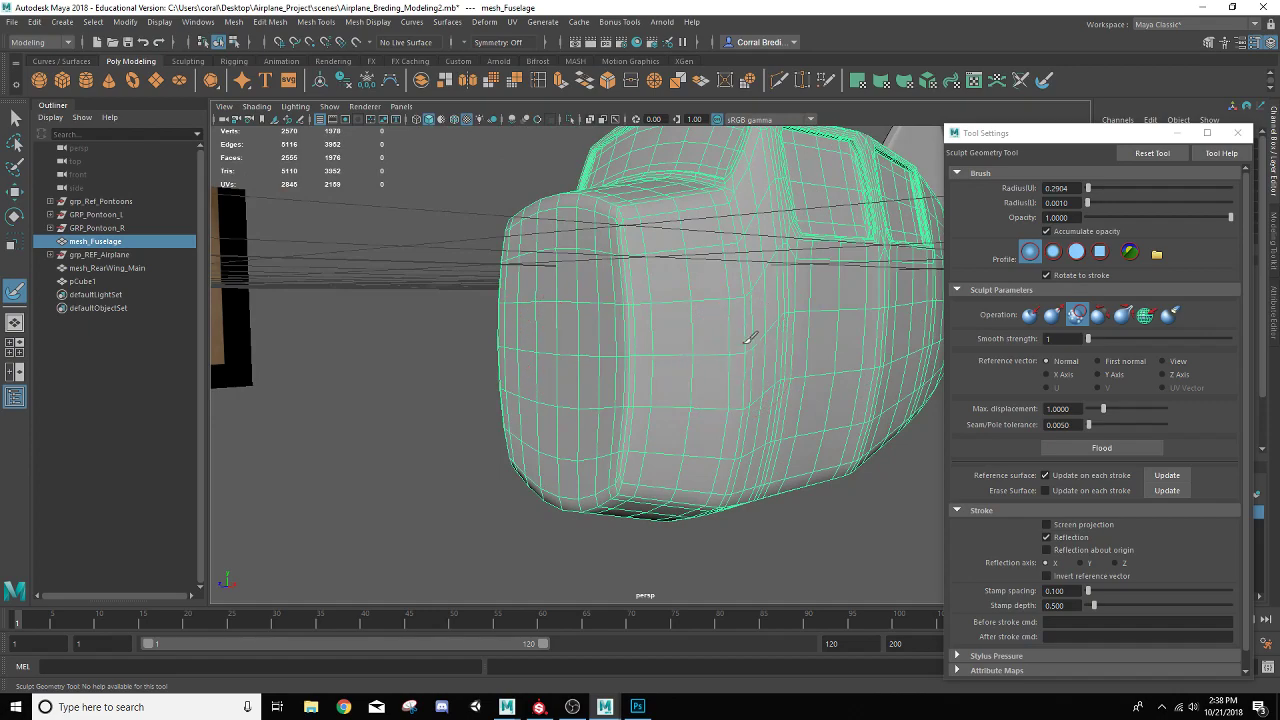
pyautogui.moveTo(745, 393)
pyautogui.keyDown('alt'); pyautogui.mouseDown()
pyautogui.moveTo(440, 357)
pyautogui.moveTo(625, 320)
pyautogui.mouseUp(); pyautogui.keyUp('alt')
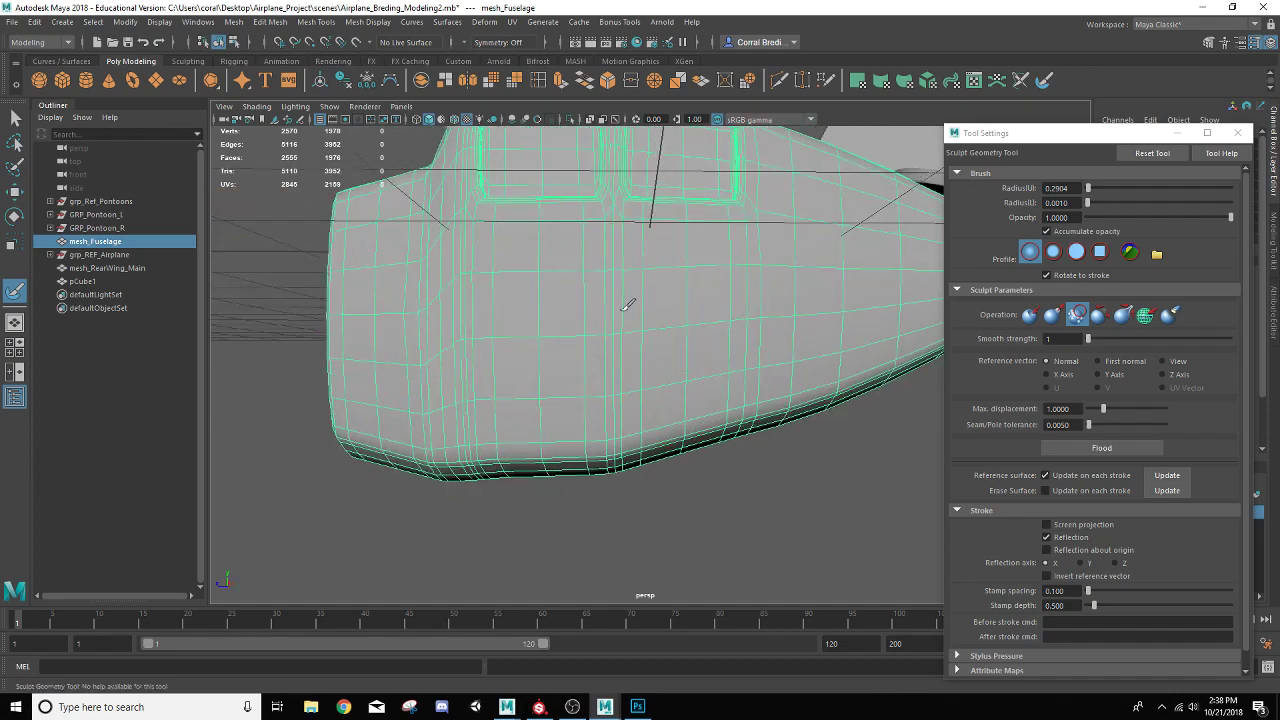
pyautogui.moveTo(612, 432)
pyautogui.keyDown('alt'); pyautogui.mouseDown()
pyautogui.moveTo(630, 402)
pyautogui.moveTo(580, 360)
pyautogui.moveTo(596, 336)
pyautogui.mouseUp(); pyautogui.keyUp('alt')
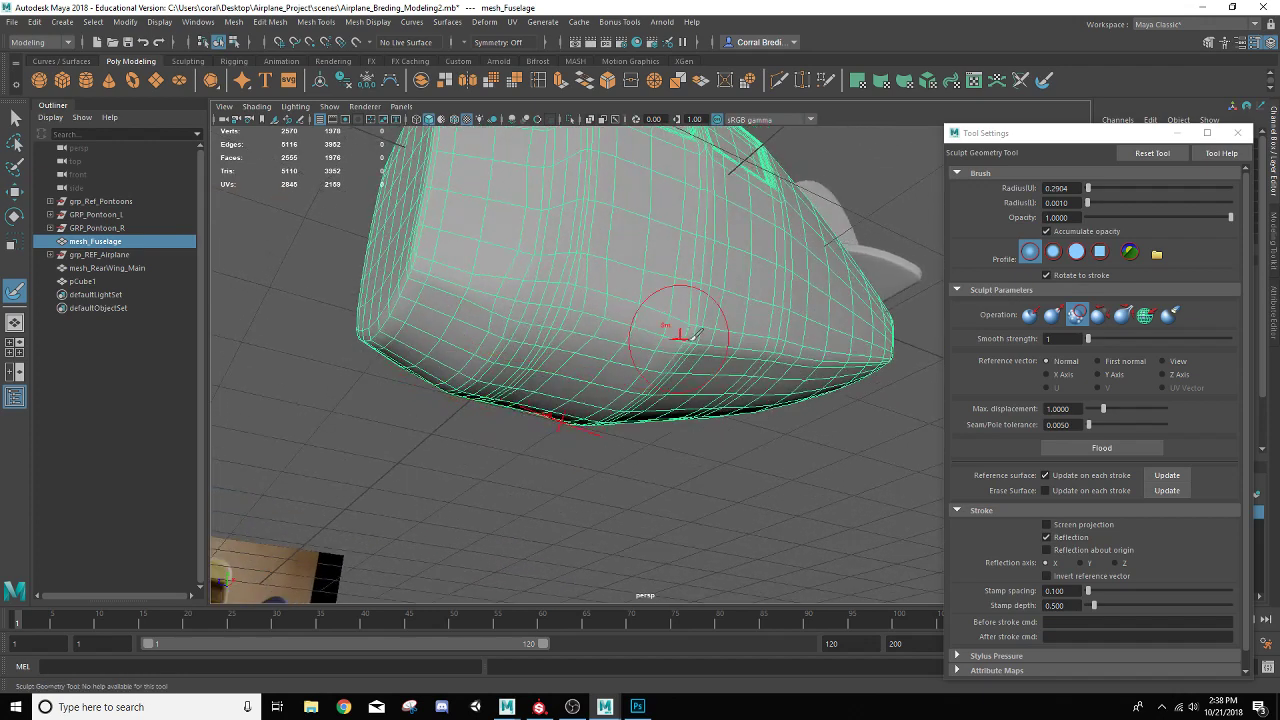
pyautogui.moveTo(686, 334)
pyautogui.keyDown('alt'); pyautogui.mouseDown()
pyautogui.moveTo(560, 349)
pyautogui.moveTo(549, 326)
pyautogui.mouseUp(); pyautogui.keyUp('alt')
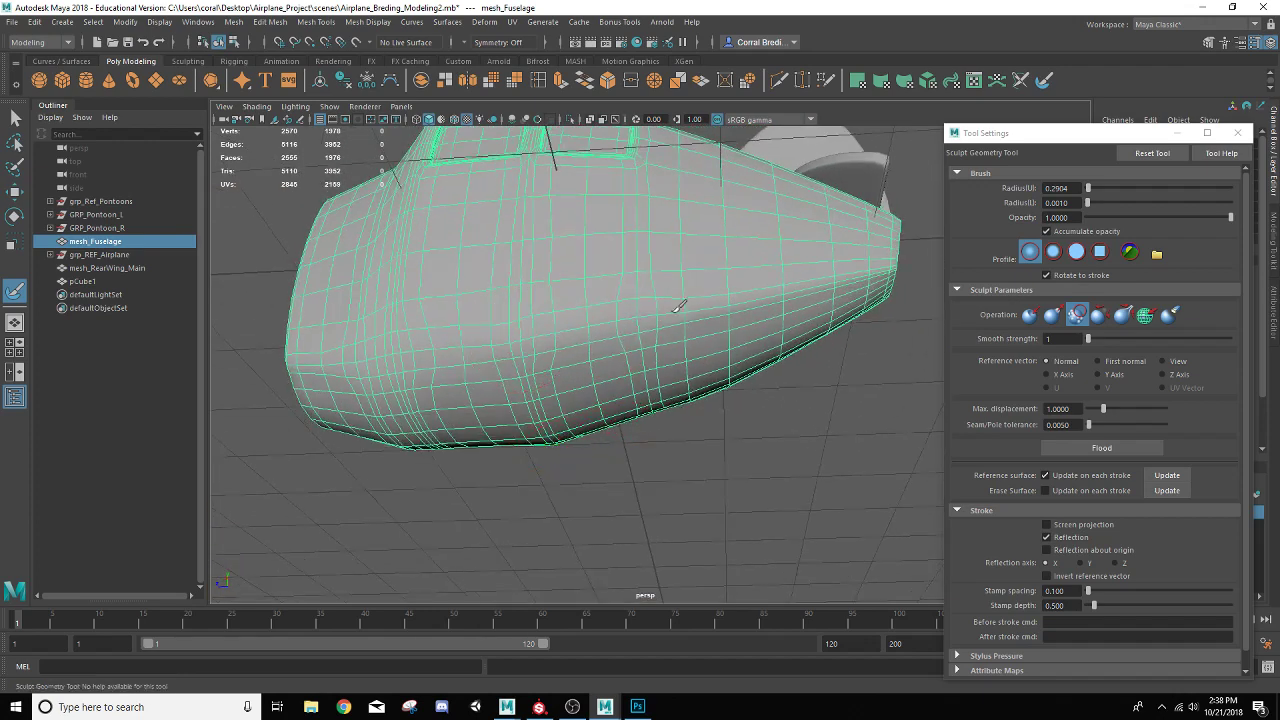
pyautogui.moveTo(708, 330)
pyautogui.keyDown('alt'); pyautogui.mouseDown()
pyautogui.moveTo(520, 263)
pyautogui.moveTo(578, 365)
pyautogui.mouseUp(); pyautogui.keyUp('alt')
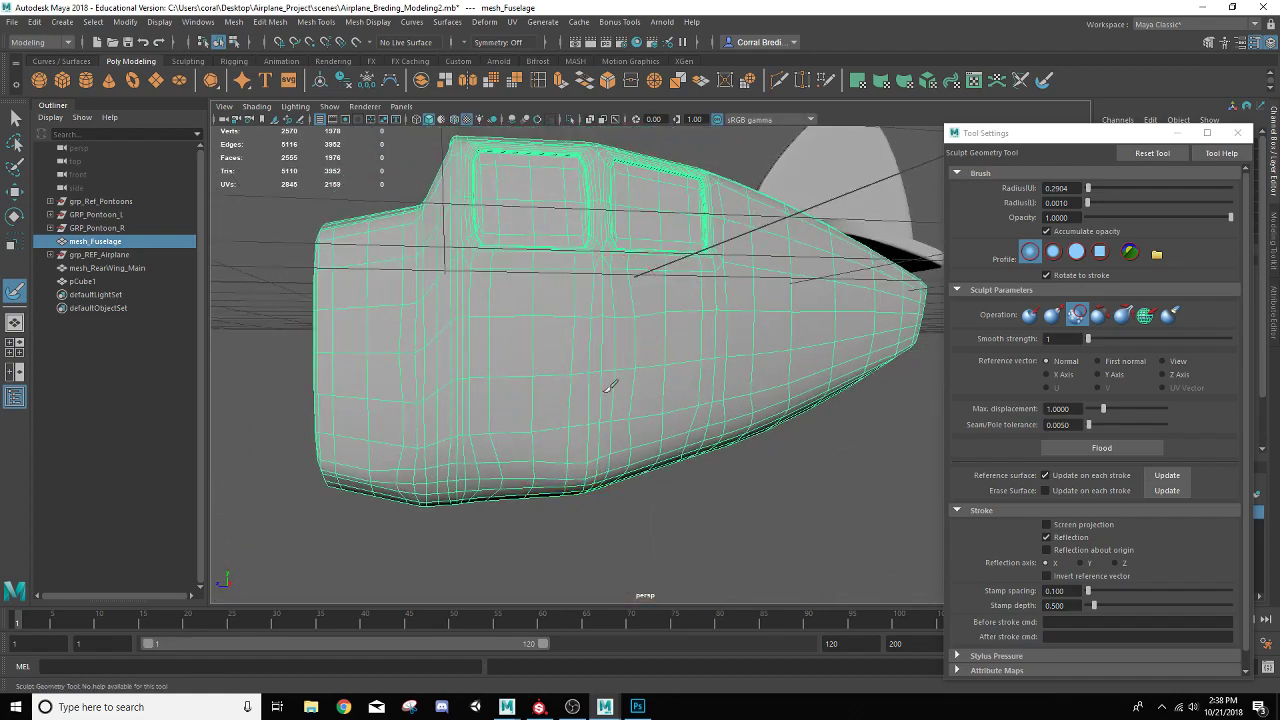
pyautogui.moveTo(596, 449)
pyautogui.keyDown('alt'); pyautogui.mouseDown()
pyautogui.moveTo(580, 463)
pyautogui.moveTo(600, 251)
pyautogui.mouseUp(); pyautogui.keyUp('alt')
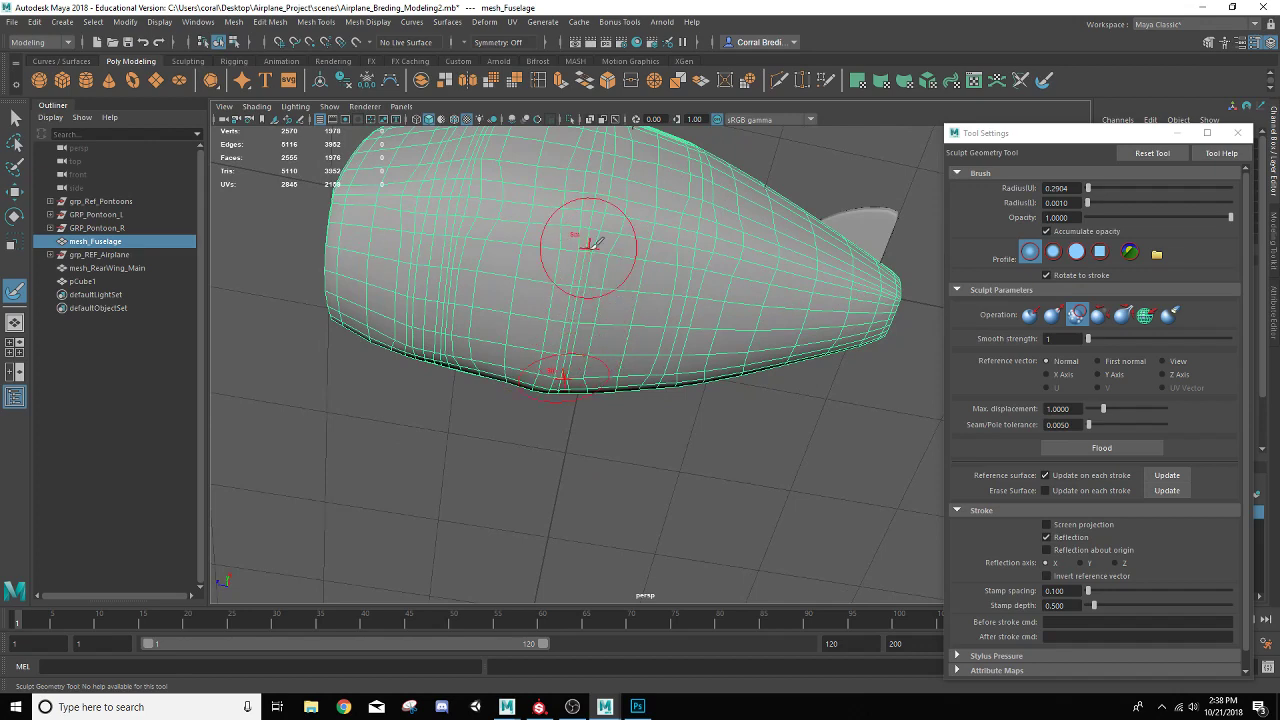
# Smooth the creases across the fuselage's belly and along its side toward the tail with mirrored brush strokes.
pyautogui.moveTo(513, 285)
pyautogui.keyDown('alt'); pyautogui.mouseDown()
pyautogui.moveTo(515, 340)
pyautogui.moveTo(566, 295)
pyautogui.mouseUp(); pyautogui.keyUp('alt')
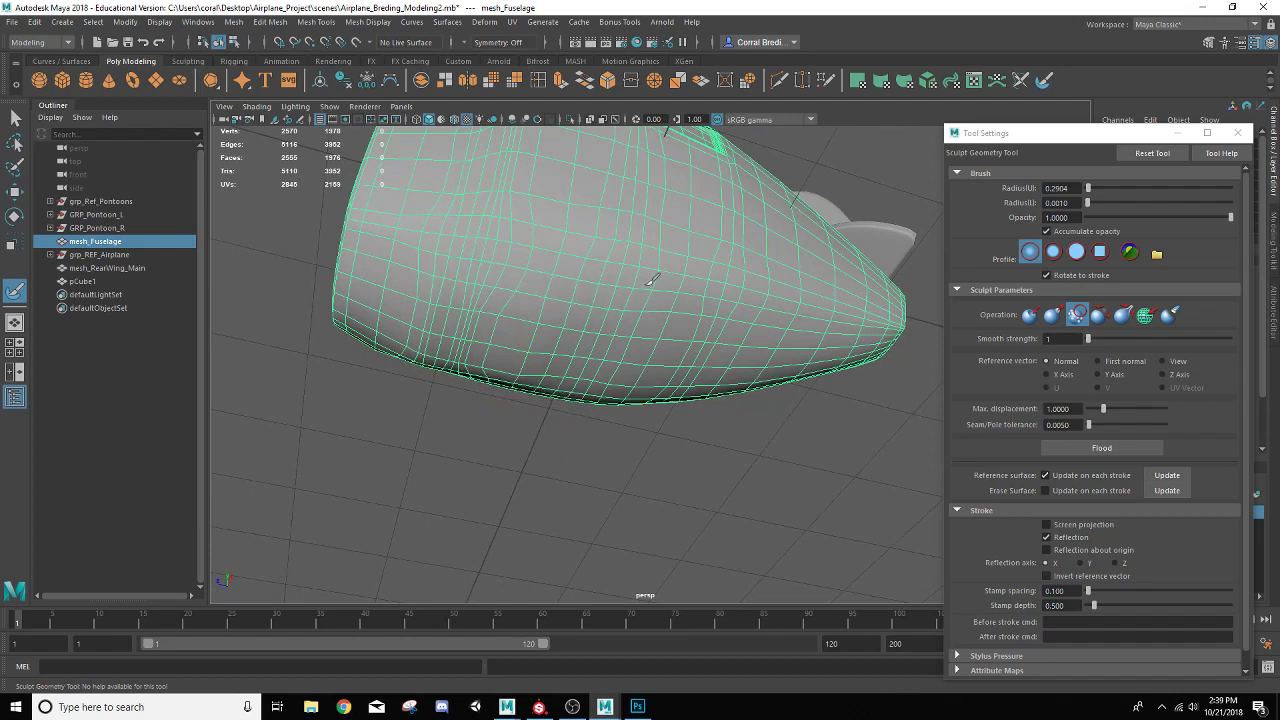
pyautogui.moveTo(648, 285)
pyautogui.mouseDown()
pyautogui.moveTo(795, 317)
pyautogui.moveTo(591, 289)
pyautogui.moveTo(496, 292)
pyautogui.mouseUp()
pyautogui.moveTo(594, 309)
pyautogui.keyDown('alt'); pyautogui.mouseDown()
pyautogui.moveTo(503, 374)
pyautogui.moveTo(589, 360)
pyautogui.mouseUp(); pyautogui.keyUp('alt')
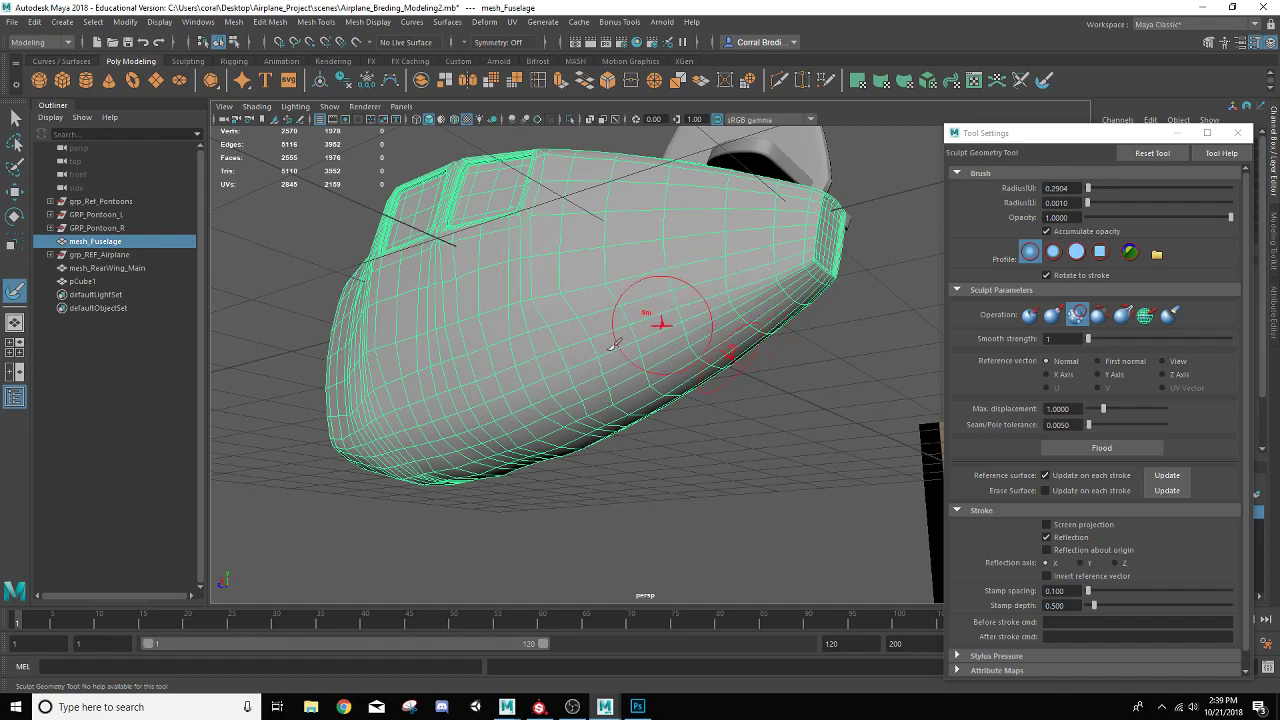
pyautogui.moveTo(614, 343)
pyautogui.keyDown('alt'); pyautogui.mouseDown()
pyautogui.moveTo(429, 363)
pyautogui.moveTo(553, 378)
pyautogui.moveTo(462, 340)
pyautogui.mouseUp(); pyautogui.keyUp('alt')
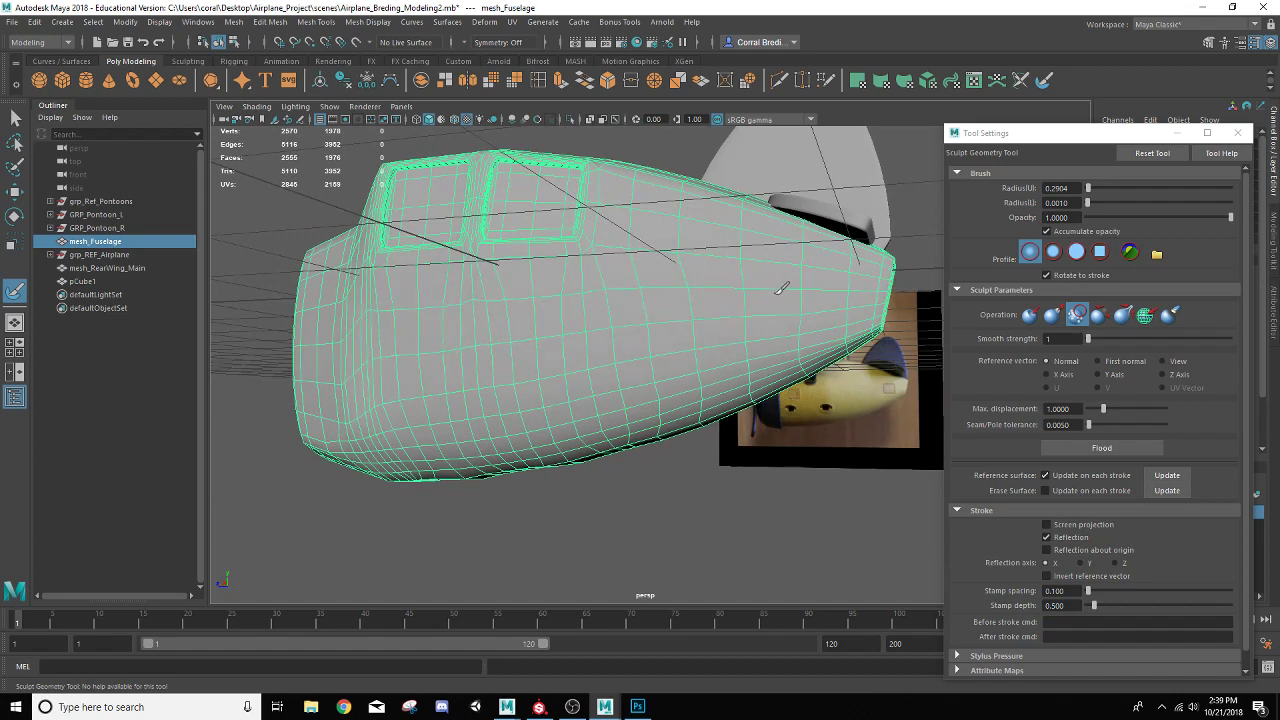
pyautogui.moveTo(457, 366)
pyautogui.keyDown('alt'); pyautogui.mouseDown()
pyautogui.moveTo(523, 400)
pyautogui.moveTo(512, 406)
pyautogui.moveTo(620, 437)
pyautogui.moveTo(660, 410)
pyautogui.mouseUp(); pyautogui.keyUp('alt')
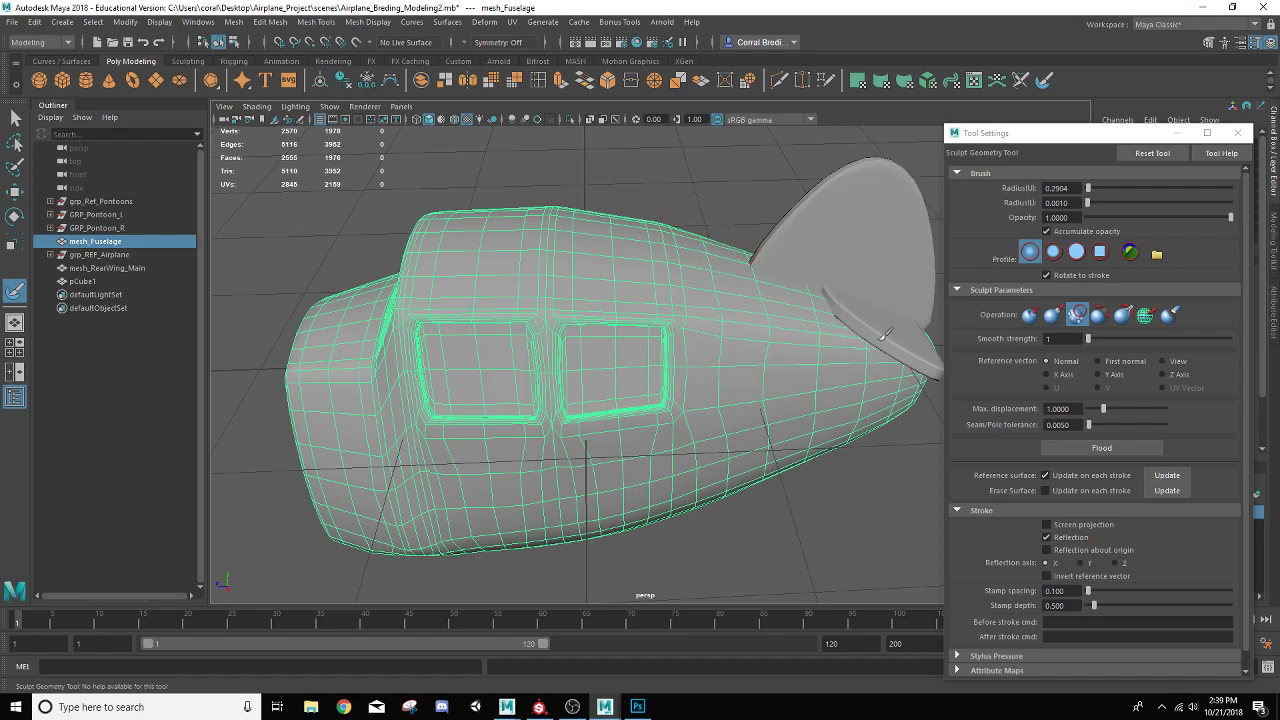
# Smooth the edge bands across the cabin roof above the side windows and back toward the tail fin with mirrored strokes.
pyautogui.keyDown('alt'); pyautogui.moveTo(735, 331); pyautogui.dragTo(608, 323); pyautogui.keyUp('alt')
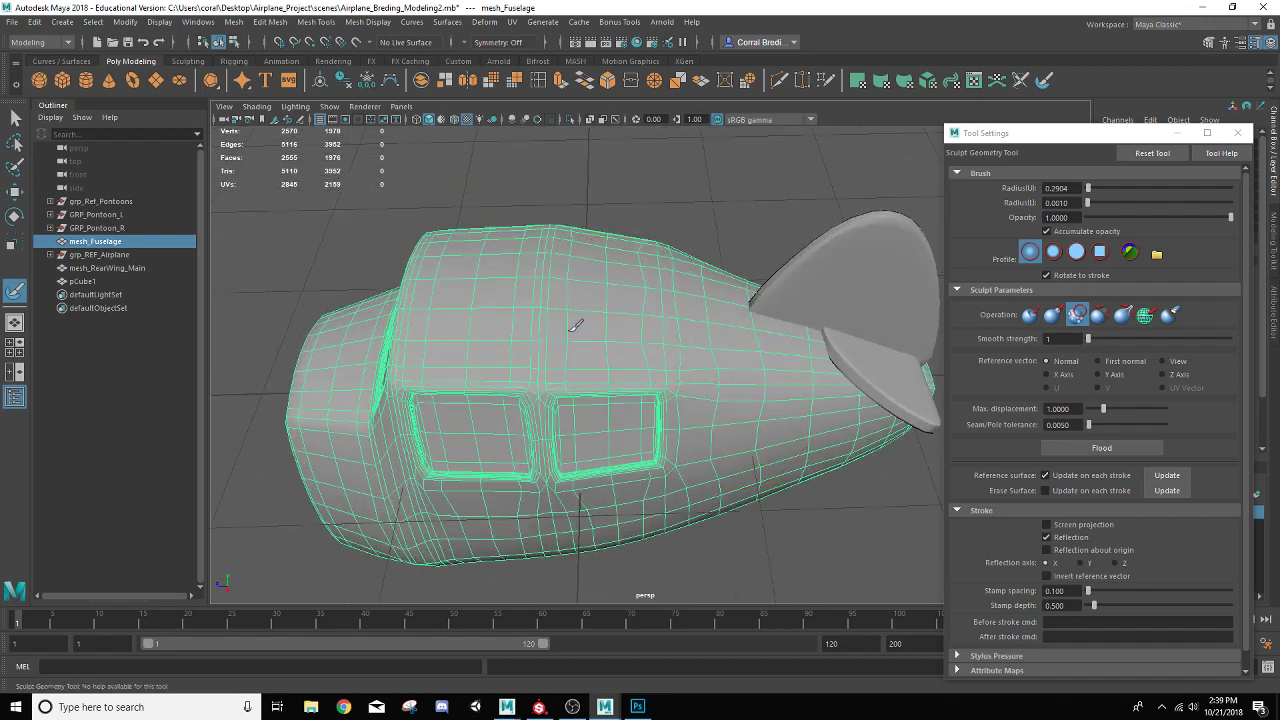
pyautogui.moveTo(489, 321); pyautogui.dragTo(566, 317)
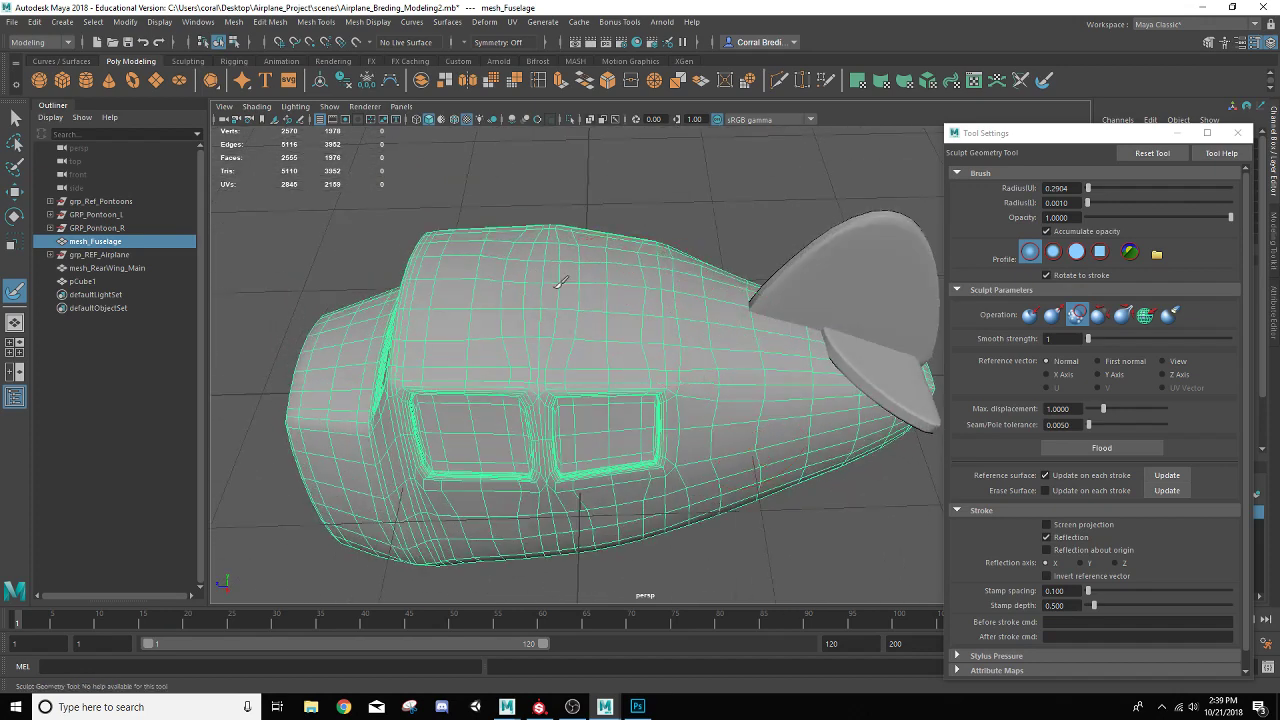
pyautogui.moveTo(477, 294); pyautogui.dragTo(712, 330)
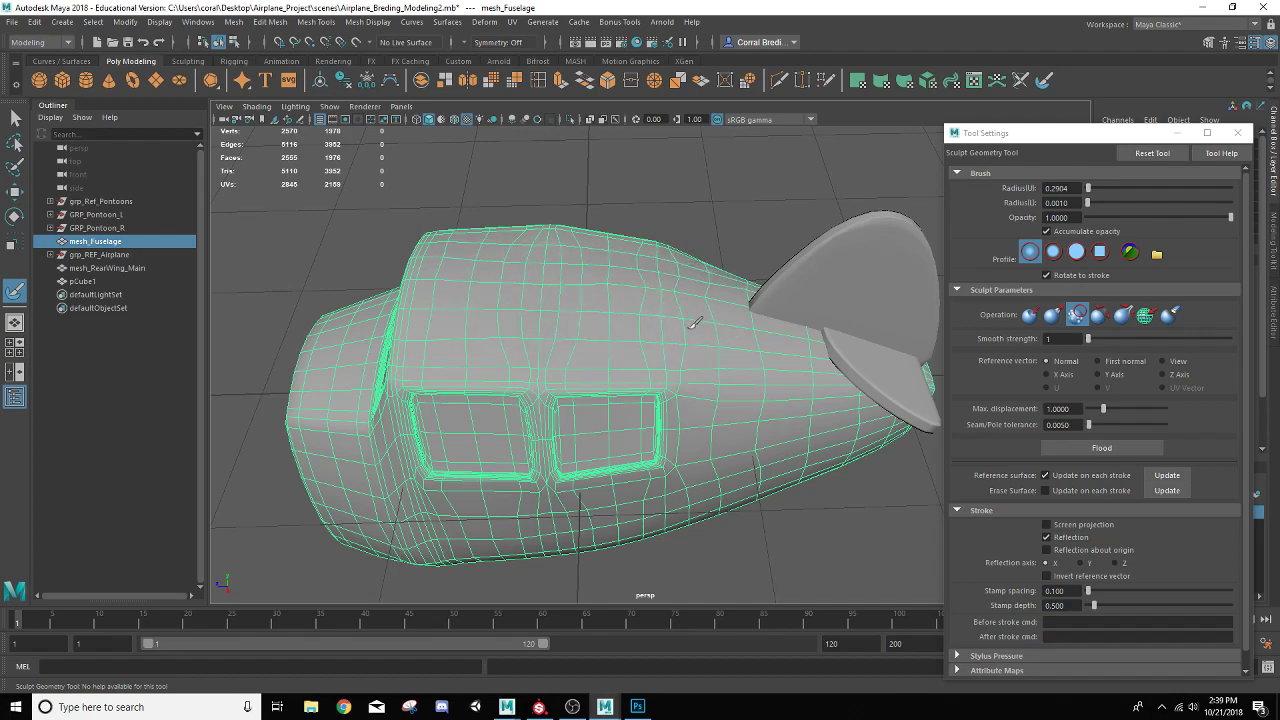
pyautogui.moveTo(568, 304)
pyautogui.keyDown('alt'); pyautogui.mouseDown()
pyautogui.moveTo(586, 257)
pyautogui.moveTo(623, 286)
pyautogui.moveTo(609, 266)
pyautogui.mouseUp(); pyautogui.keyUp('alt')
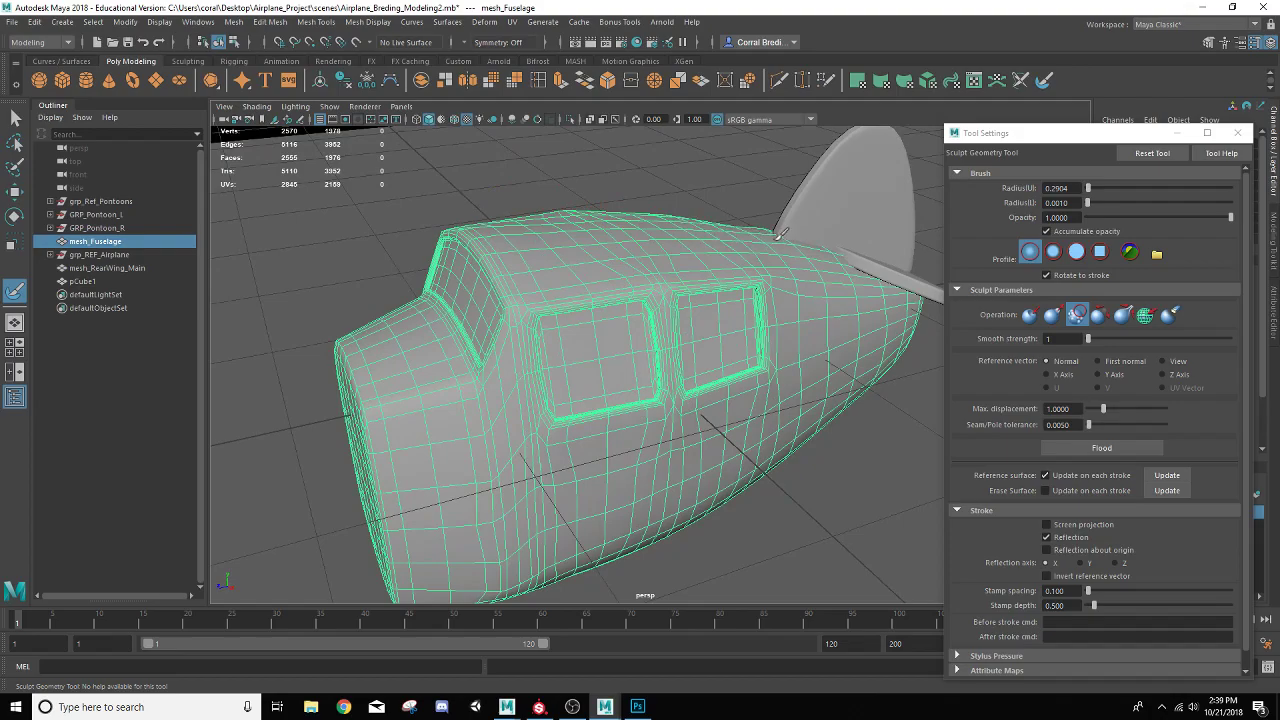
pyautogui.moveTo(686, 263)
pyautogui.keyDown('alt'); pyautogui.mouseDown()
pyautogui.moveTo(800, 275)
pyautogui.moveTo(790, 250)
pyautogui.mouseUp(); pyautogui.keyUp('alt')
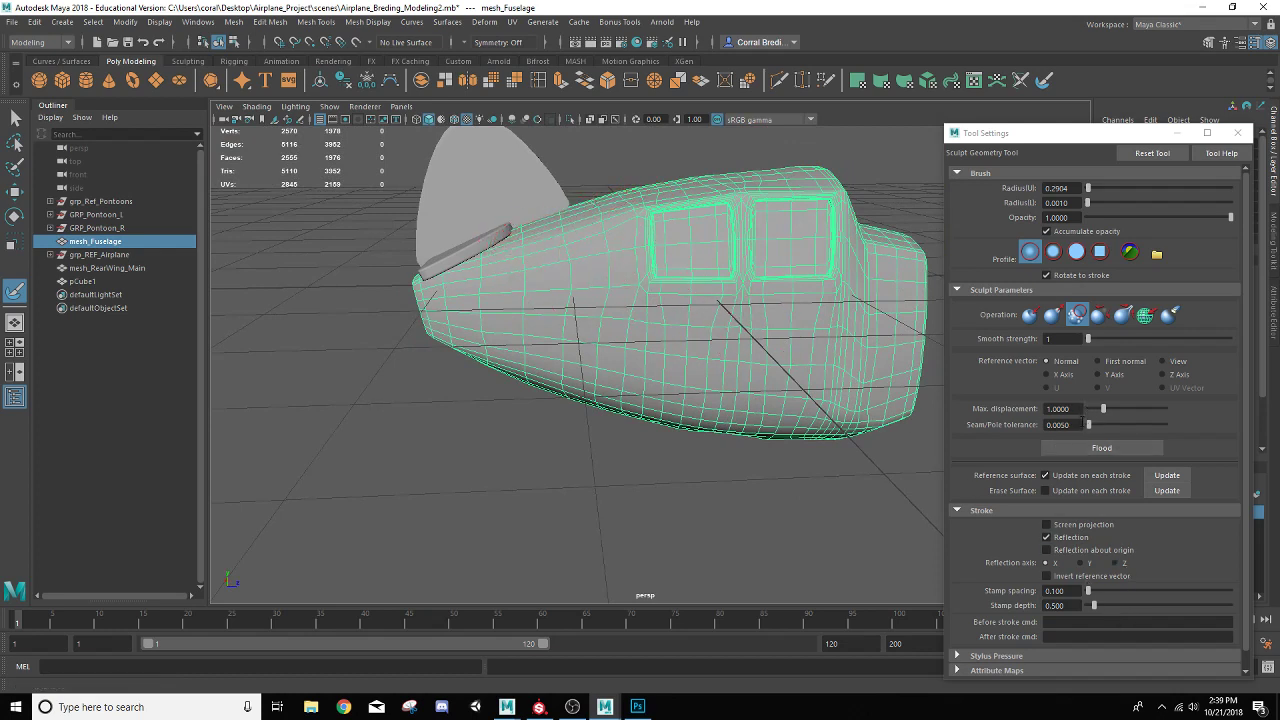
# Set the brush's maximum displacement to 0.4425 and smooth the fuselage's rear side and underside.
pyautogui.moveTo(1104, 410); pyautogui.dragTo(1099, 410)
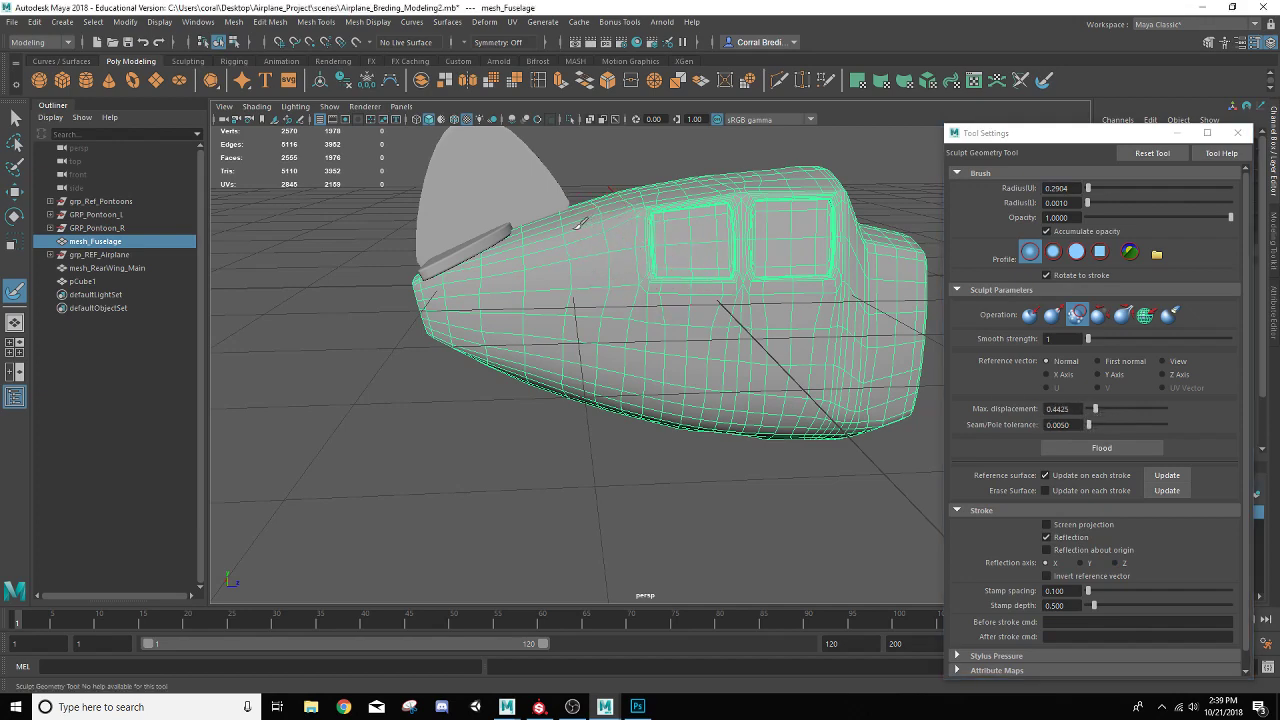
pyautogui.keyDown('alt'); pyautogui.moveTo(563, 221); pyautogui.dragTo(522, 247); pyautogui.keyUp('alt')
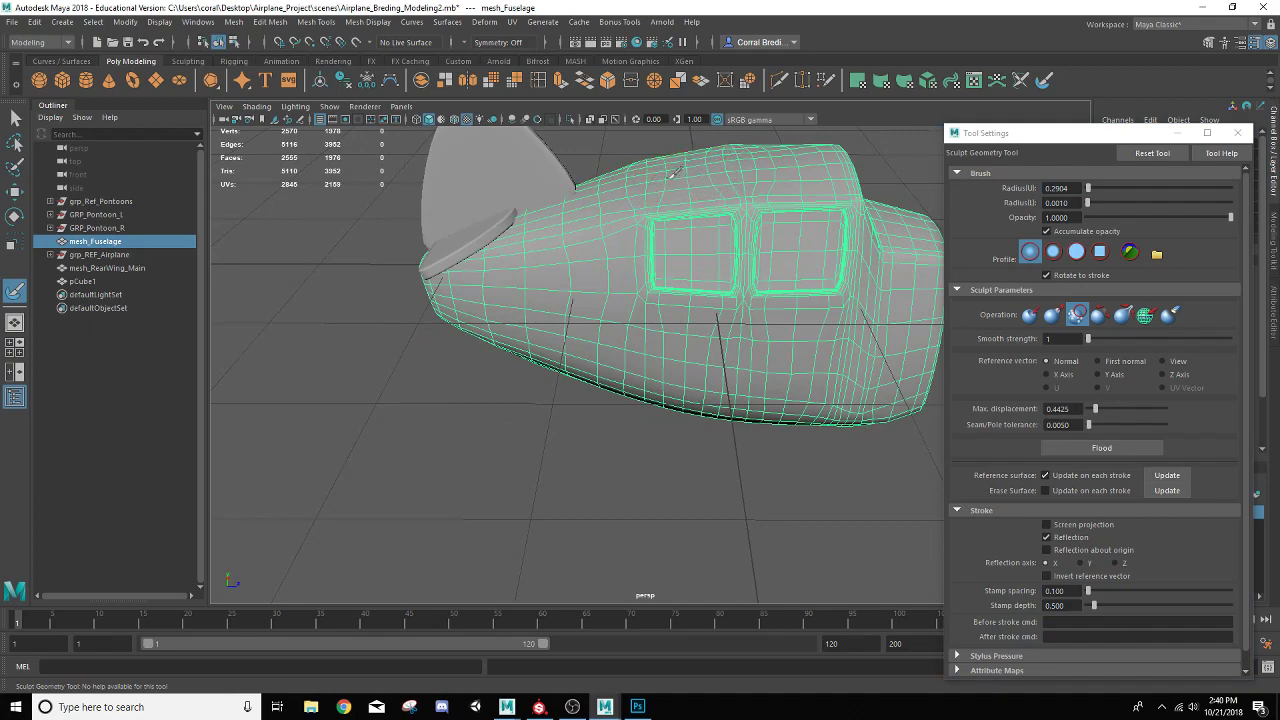
pyautogui.moveTo(632, 172)
pyautogui.keyDown('alt'); pyautogui.mouseDown()
pyautogui.moveTo(514, 214)
pyautogui.moveTo(614, 223)
pyautogui.moveTo(576, 277)
pyautogui.moveTo(710, 362)
pyautogui.mouseUp(); pyautogui.keyUp('alt')
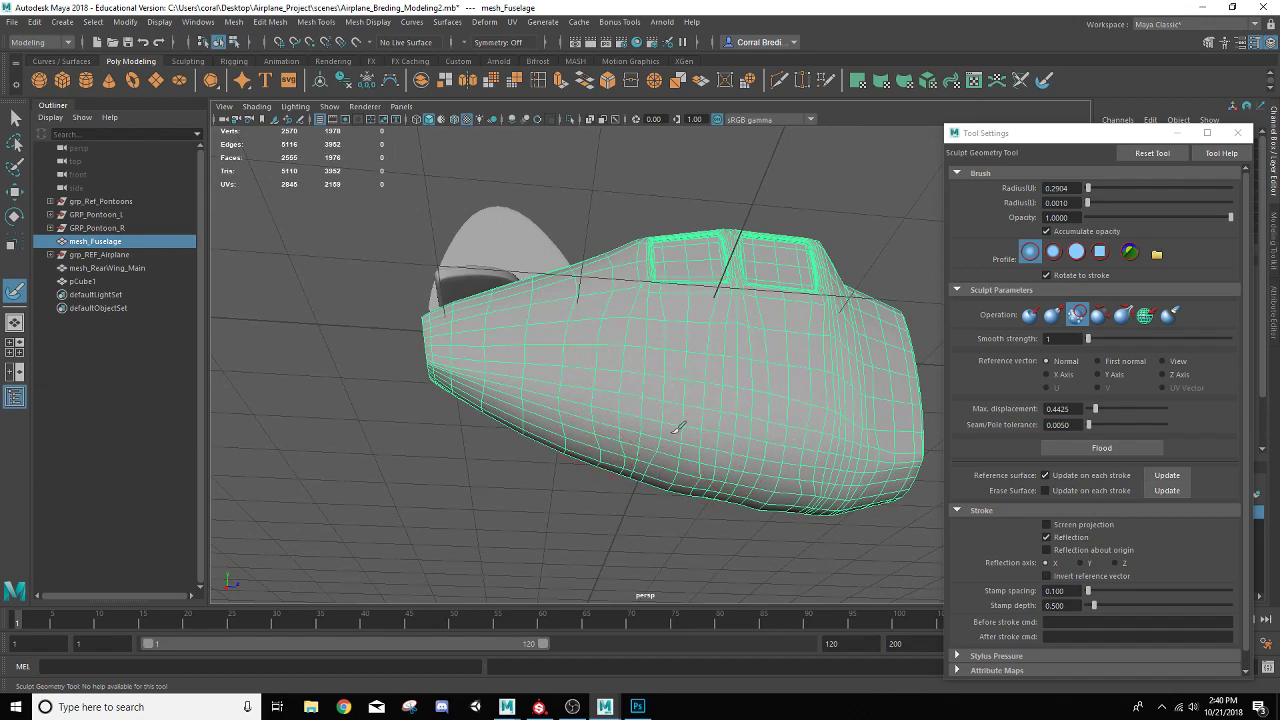
pyautogui.moveTo(663, 457)
pyautogui.keyDown('alt'); pyautogui.mouseDown()
pyautogui.moveTo(814, 451)
pyautogui.moveTo(809, 343)
pyautogui.moveTo(660, 390)
pyautogui.moveTo(615, 357)
pyautogui.mouseUp(); pyautogui.keyUp('alt')
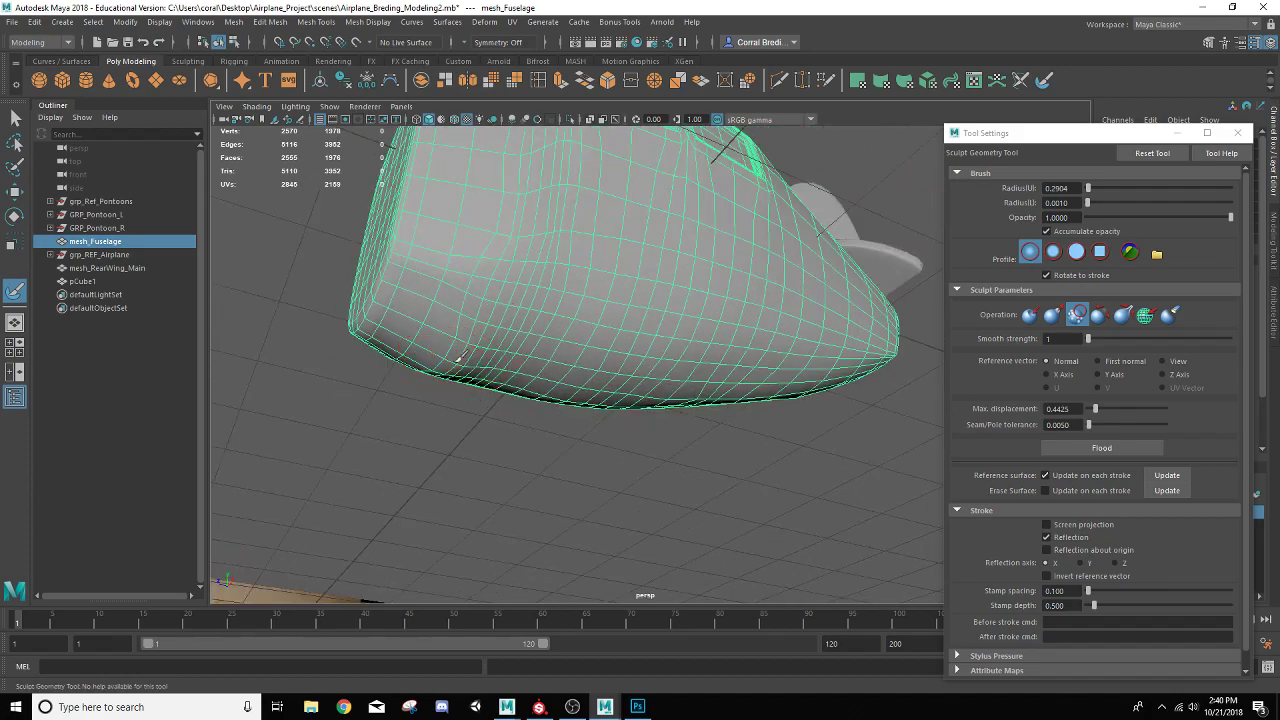
pyautogui.keyDown('alt'); pyautogui.moveTo(529, 366); pyautogui.dragTo(508, 384); pyautogui.keyUp('alt')
pyautogui.keyDown('alt'); pyautogui.moveTo(508, 384); pyautogui.dragTo(546, 334, button='middle'); pyautogui.keyUp('alt')
pyautogui.moveTo(546, 334)
pyautogui.keyDown('alt'); pyautogui.mouseDown()
pyautogui.moveTo(623, 394)
pyautogui.moveTo(603, 400)
pyautogui.moveTo(622, 352)
pyautogui.mouseUp(); pyautogui.keyUp('alt')
pyautogui.keyDown('alt'); pyautogui.moveTo(622, 352); pyautogui.dragTo(538, 414, button='middle'); pyautogui.keyUp('alt')
pyautogui.keyDown('alt'); pyautogui.moveTo(598, 395); pyautogui.dragTo(551, 348); pyautogui.keyUp('alt')
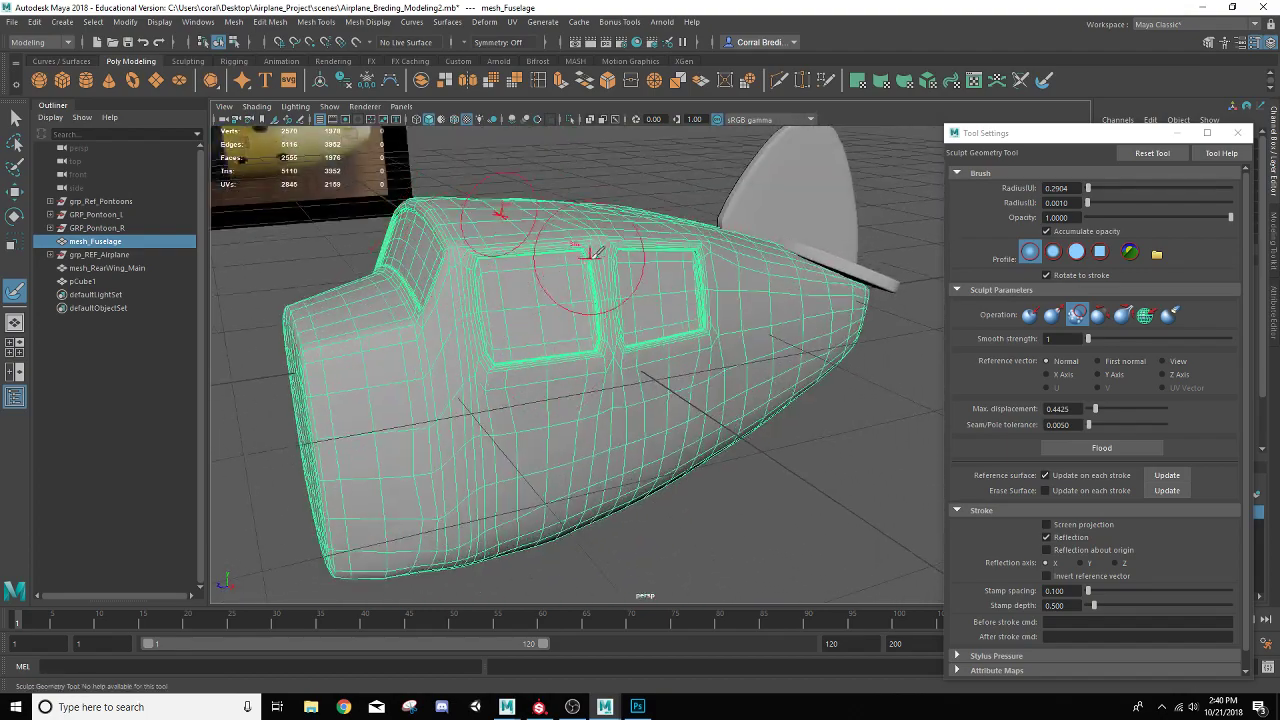
# Reduce the brush radius to 0.2123 and smooth the cabin roof between the windshield and the tail fin.
pyautogui.moveTo(529, 251)
pyautogui.keyDown('alt'); pyautogui.mouseDown()
pyautogui.moveTo(623, 290)
pyautogui.moveTo(686, 268)
pyautogui.moveTo(640, 280)
pyautogui.mouseUp(); pyautogui.keyUp('alt')
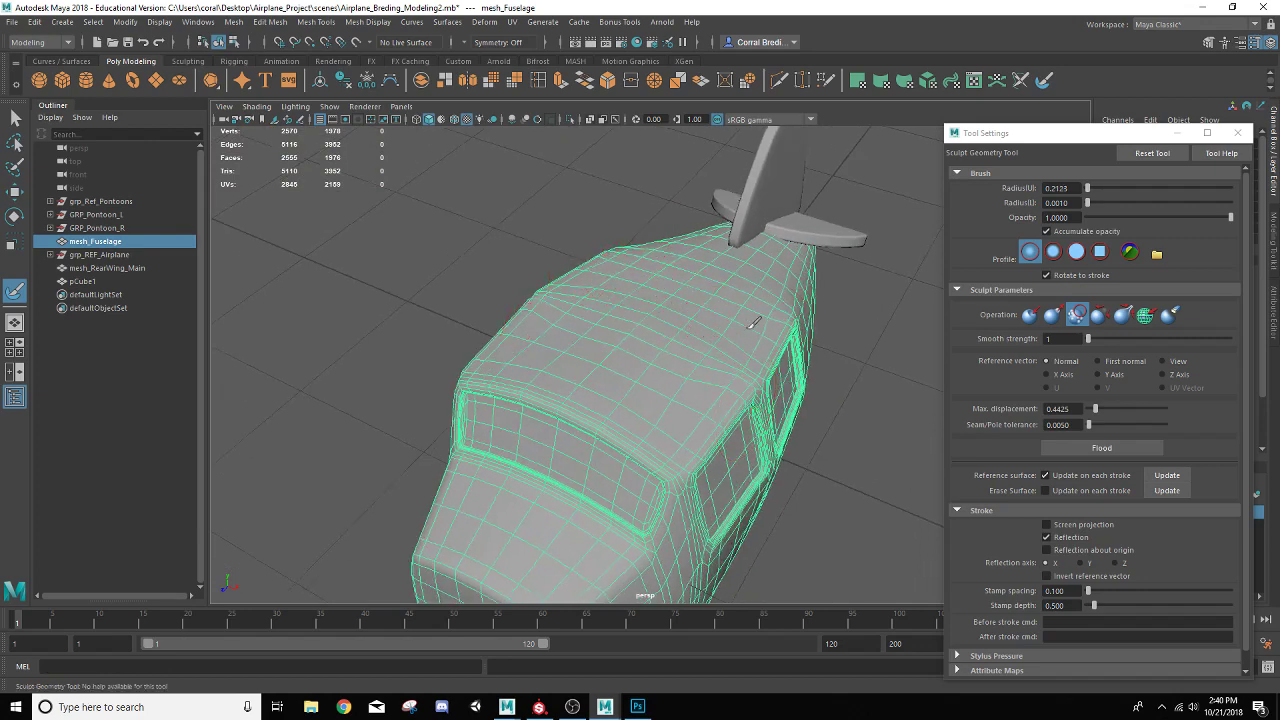
pyautogui.keyDown('alt'); pyautogui.moveTo(703, 373); pyautogui.dragTo(687, 357); pyautogui.keyUp('alt')
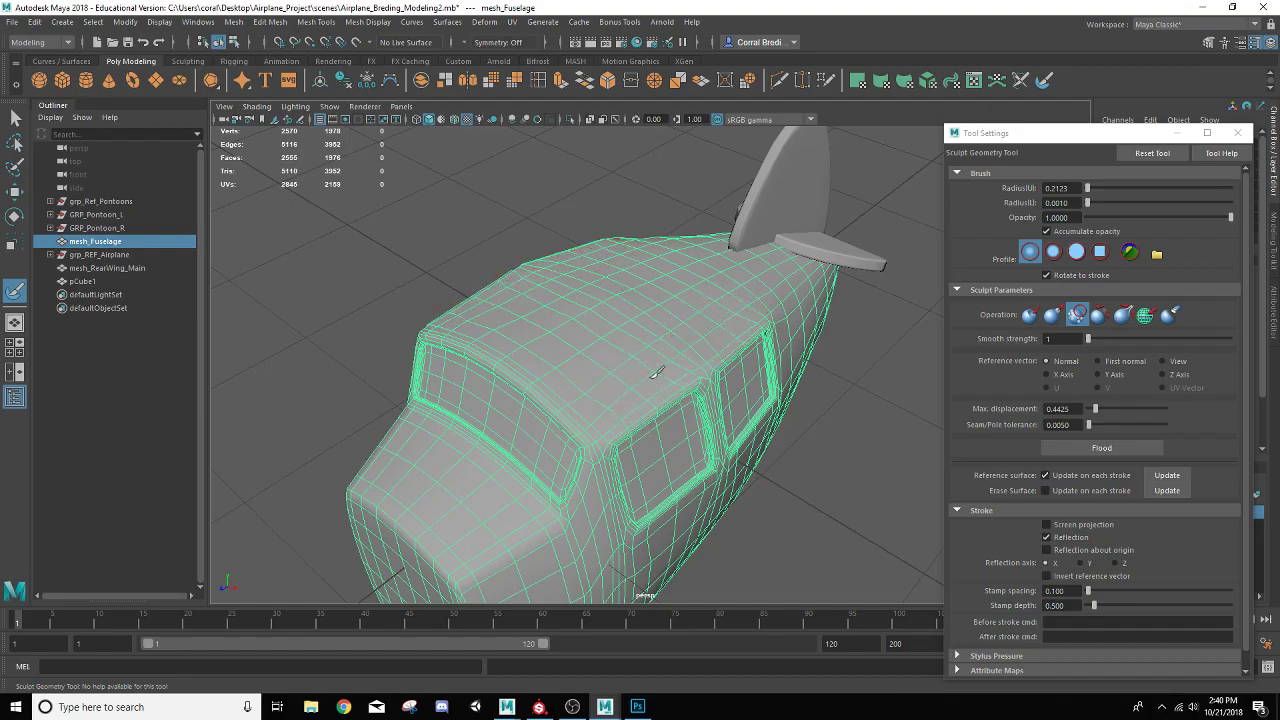
pyautogui.moveTo(665, 357)
pyautogui.keyDown('alt'); pyautogui.mouseDown()
pyautogui.moveTo(551, 326)
pyautogui.moveTo(700, 330)
pyautogui.moveTo(690, 320)
pyautogui.mouseUp(); pyautogui.keyUp('alt')
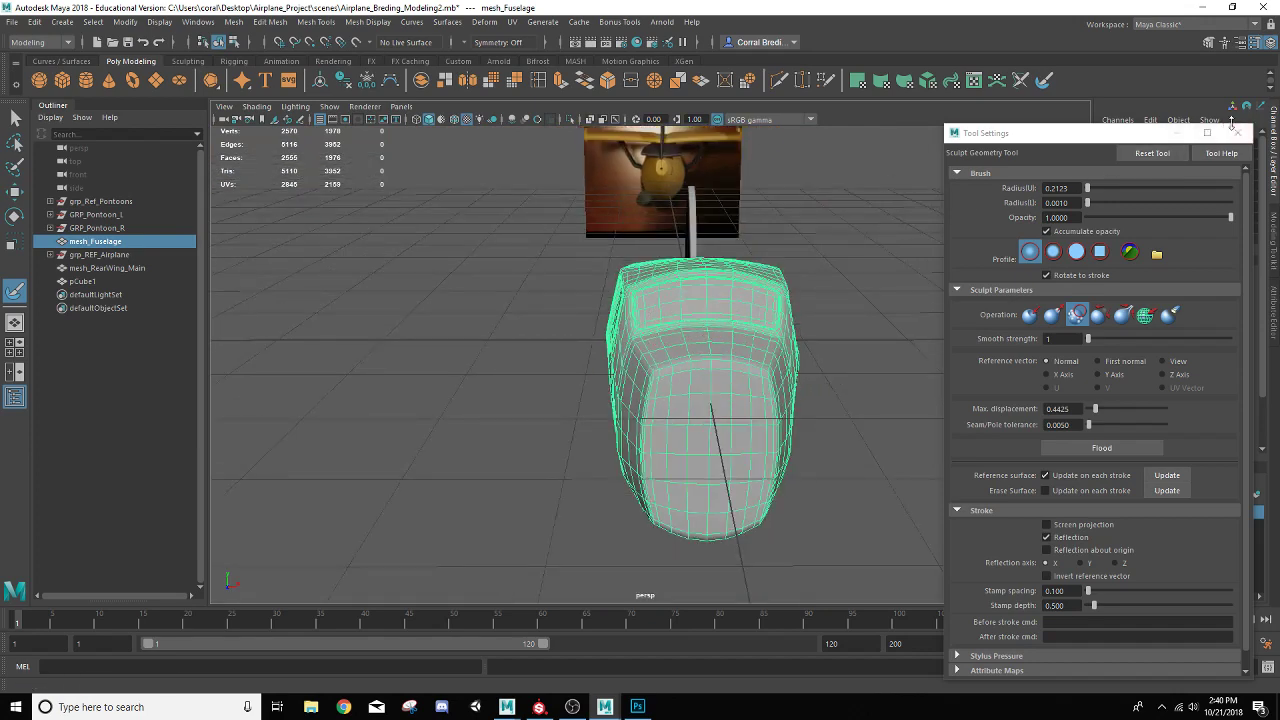
# Leave the Sculpt Geometry Tool with its settings closed, and deselect the fuselage in object mode.
pyautogui.click(1237, 132)
pyautogui.click(15, 117)
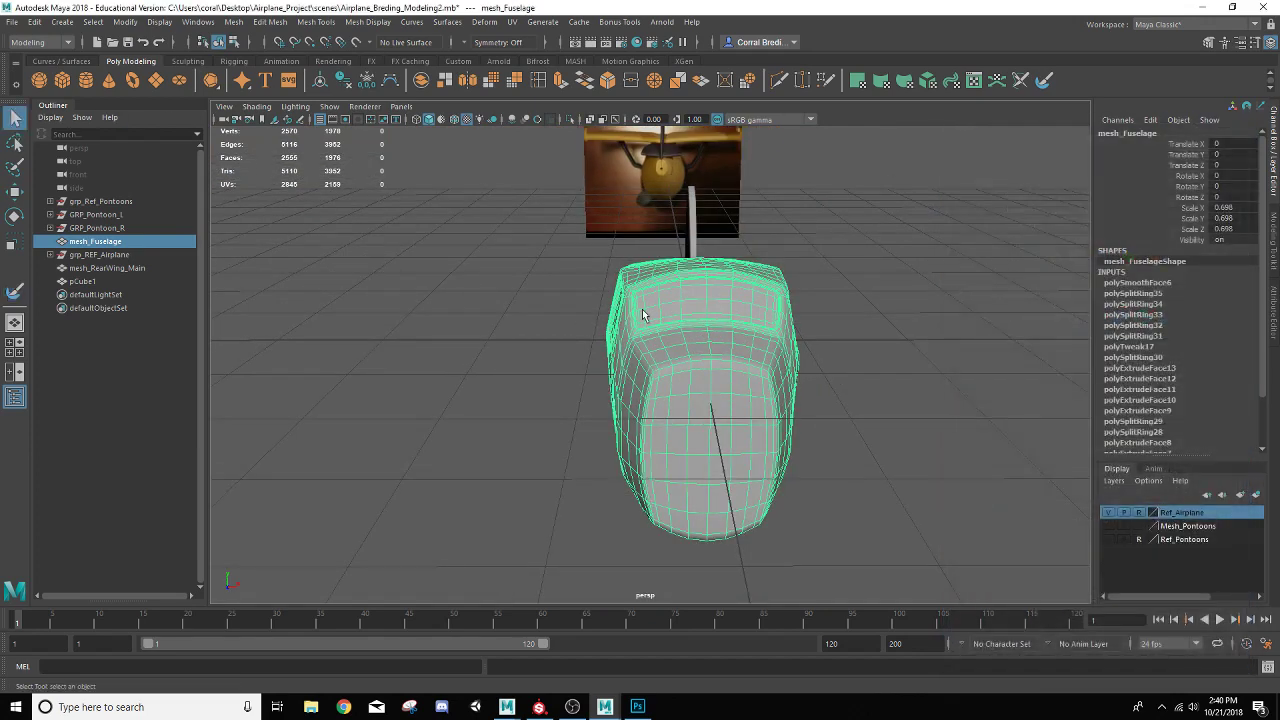
pyautogui.moveTo(642, 311); pyautogui.dragTo(704, 289, button='right')
pyautogui.click(906, 326)
pyautogui.keyDown('alt'); pyautogui.moveTo(877, 401); pyautogui.dragTo(739, 394); pyautogui.keyUp('alt')
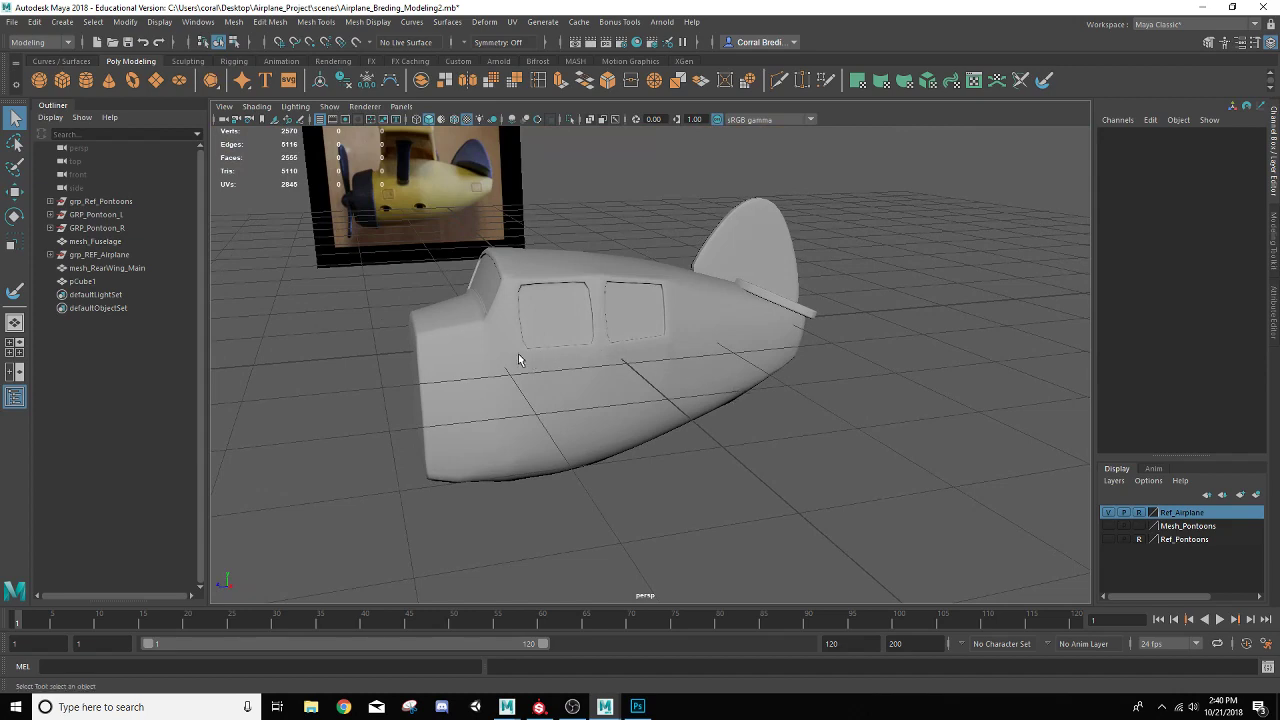
# Save the airplane scene under its existing file name.
pyautogui.keyDown('alt'); pyautogui.moveTo(519, 360); pyautogui.dragTo(565, 346); pyautogui.keyUp('alt')
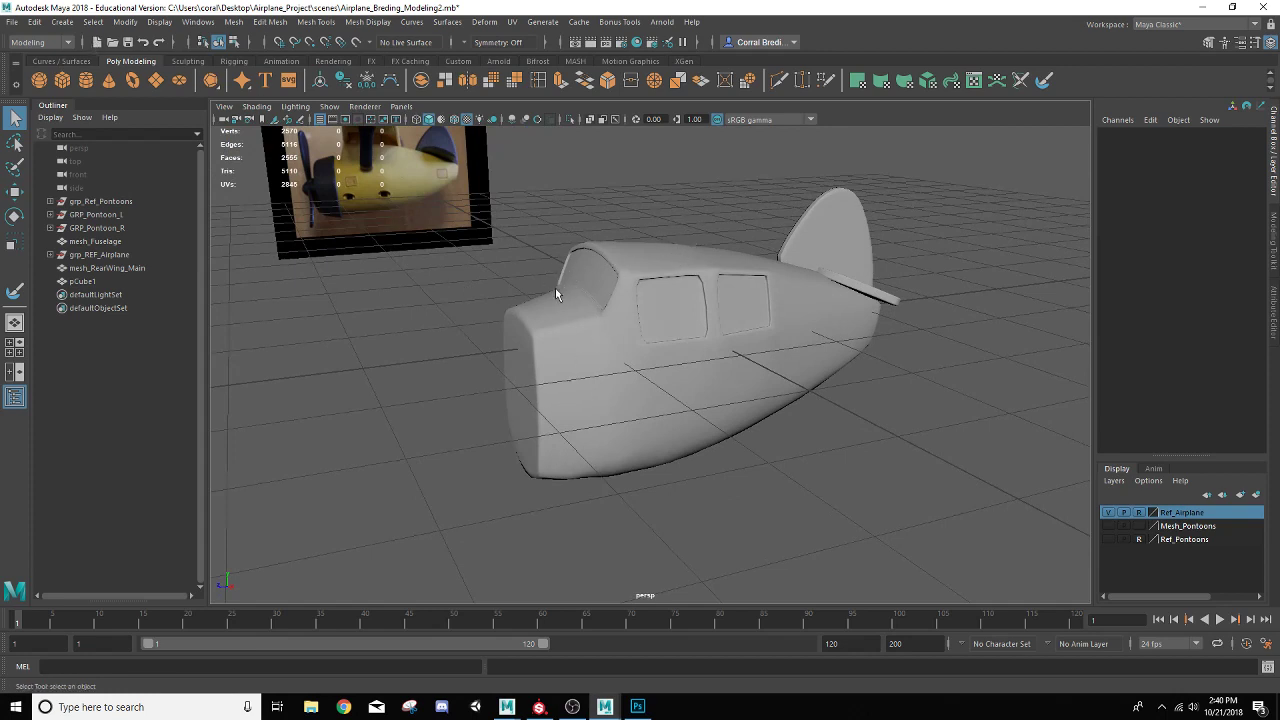
pyautogui.click(10, 22)
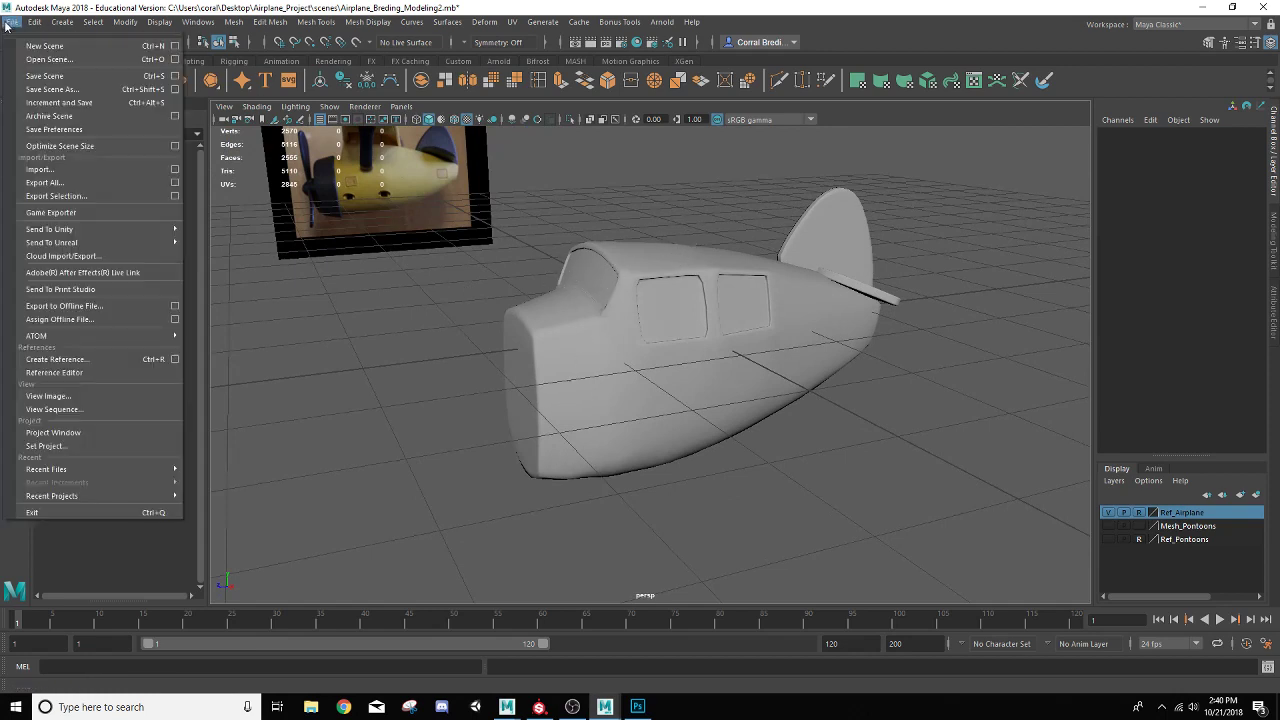
pyautogui.click(50, 76)
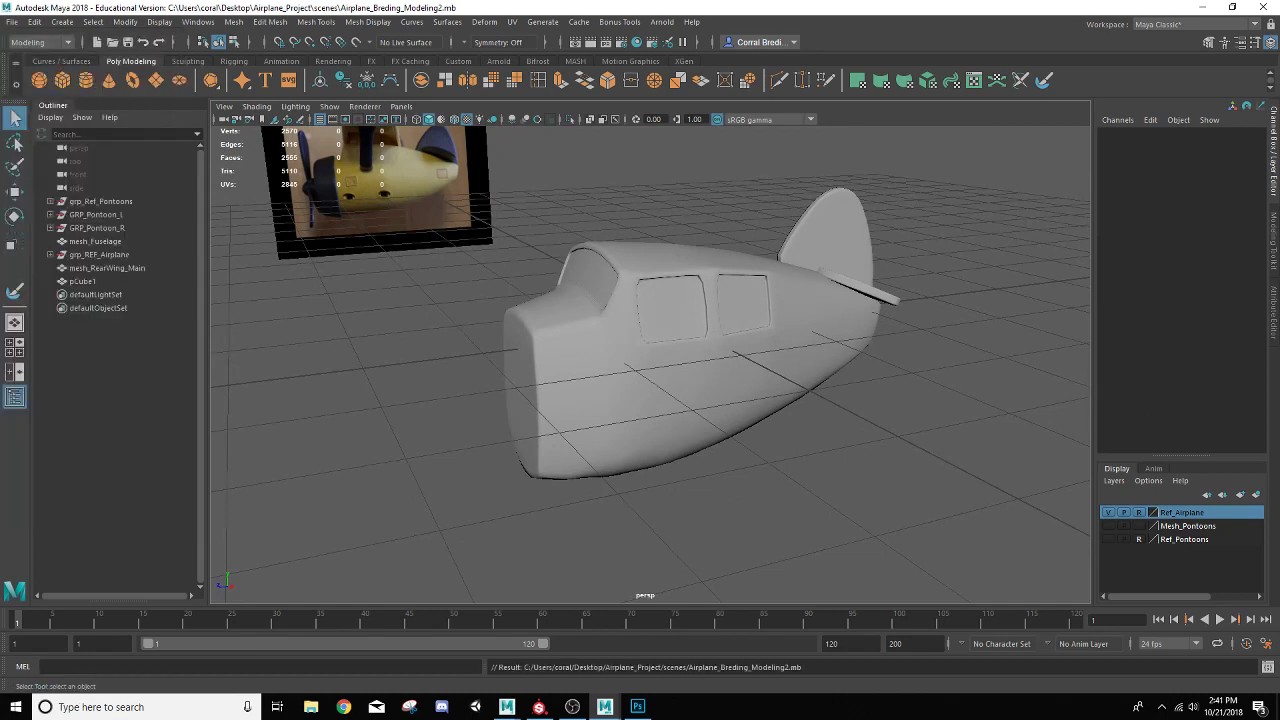